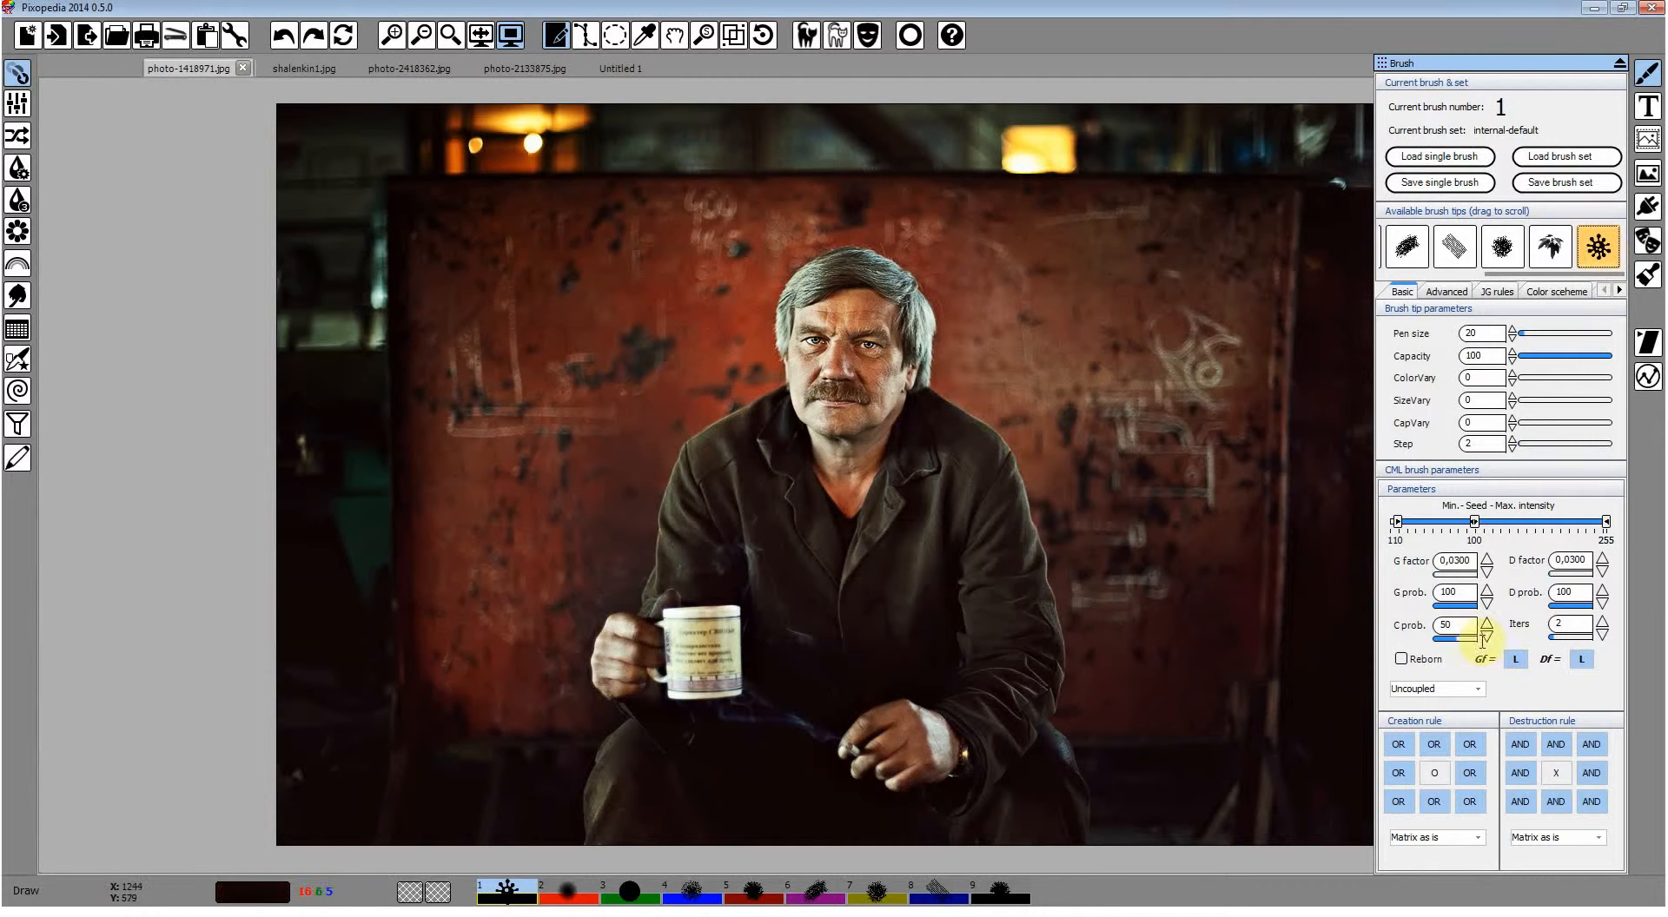
{"action": "left_click", "coordinate": [1475, 689]}
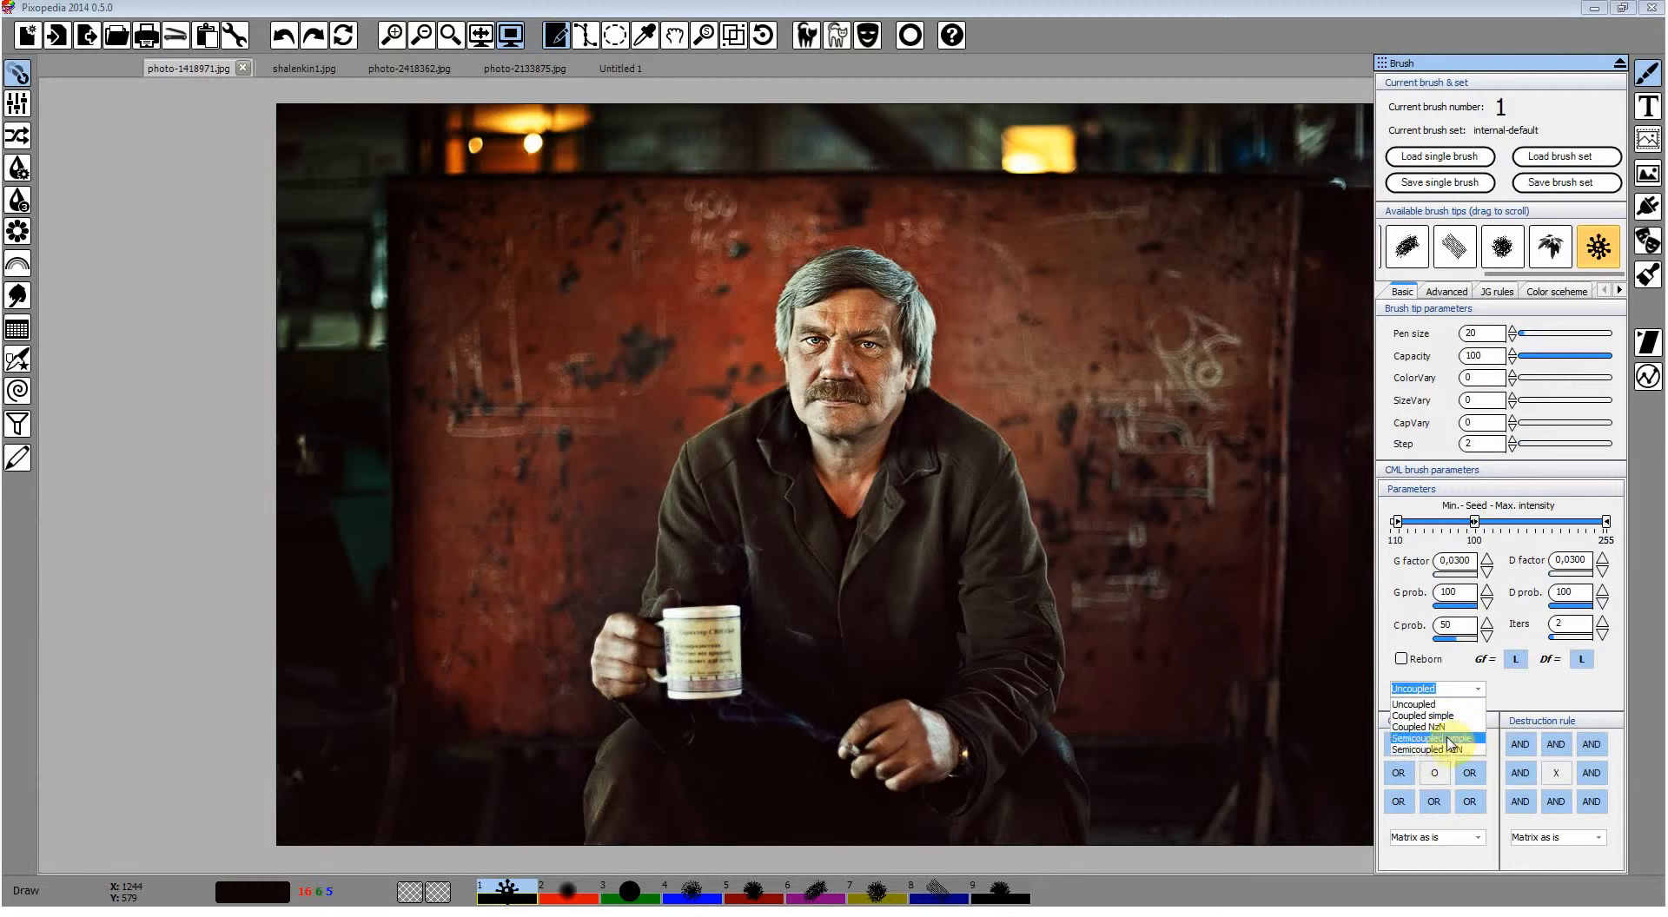
{"action": "left_click", "coordinate": [1517, 690]}
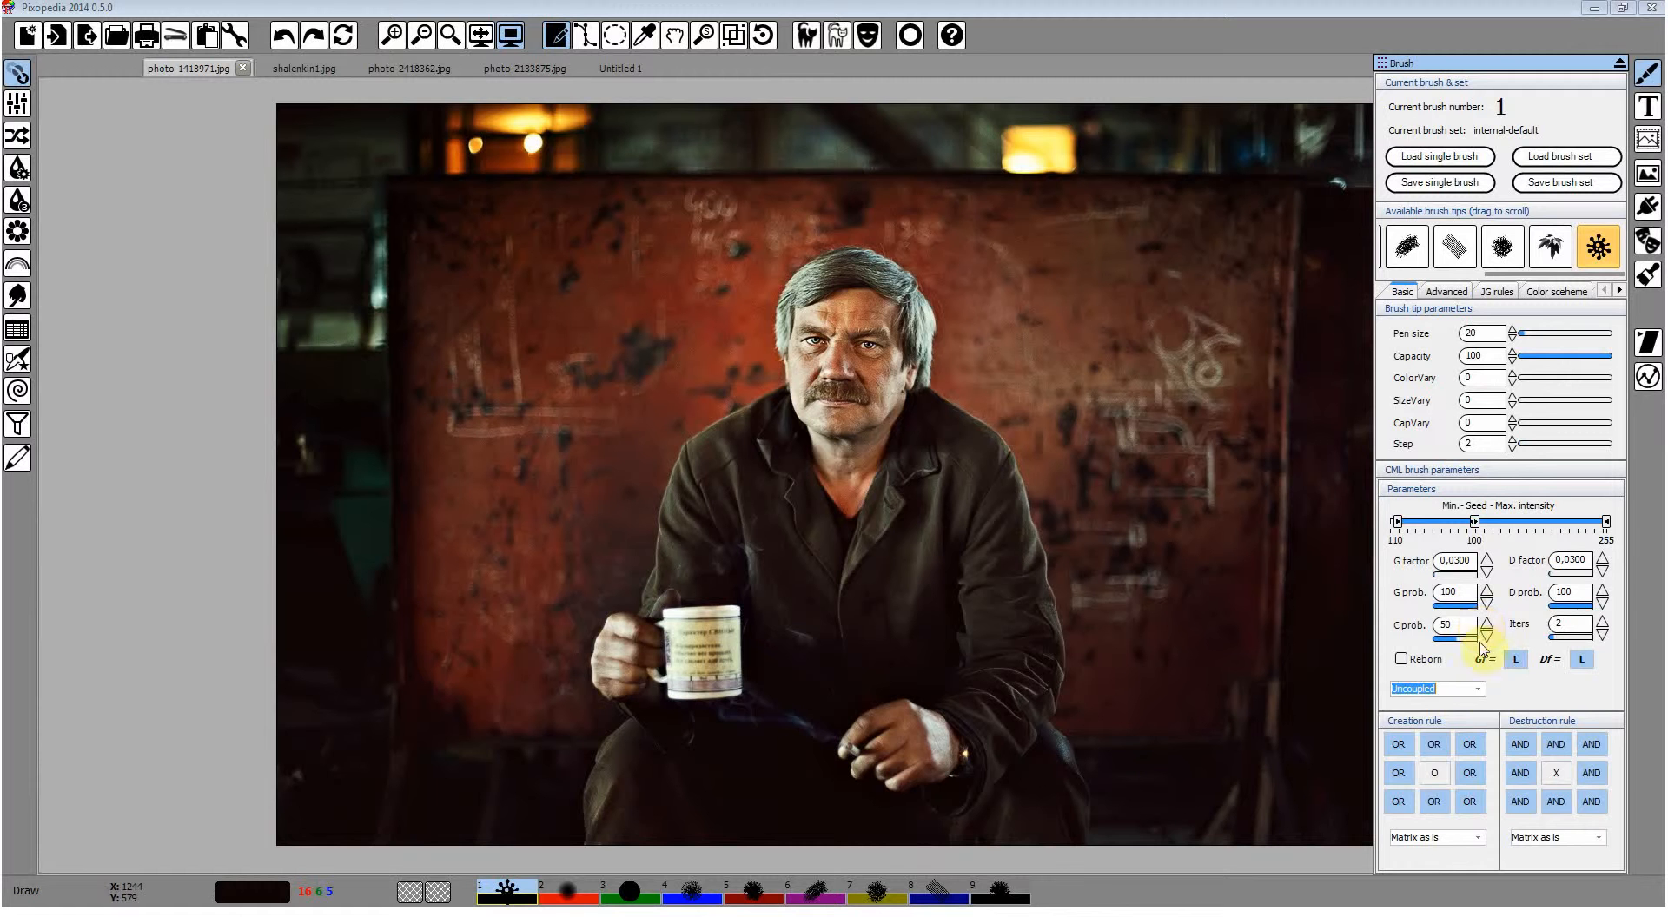
{"action": "left_click", "coordinate": [1482, 693]}
{"action": "left_click", "coordinate": [1482, 693]}
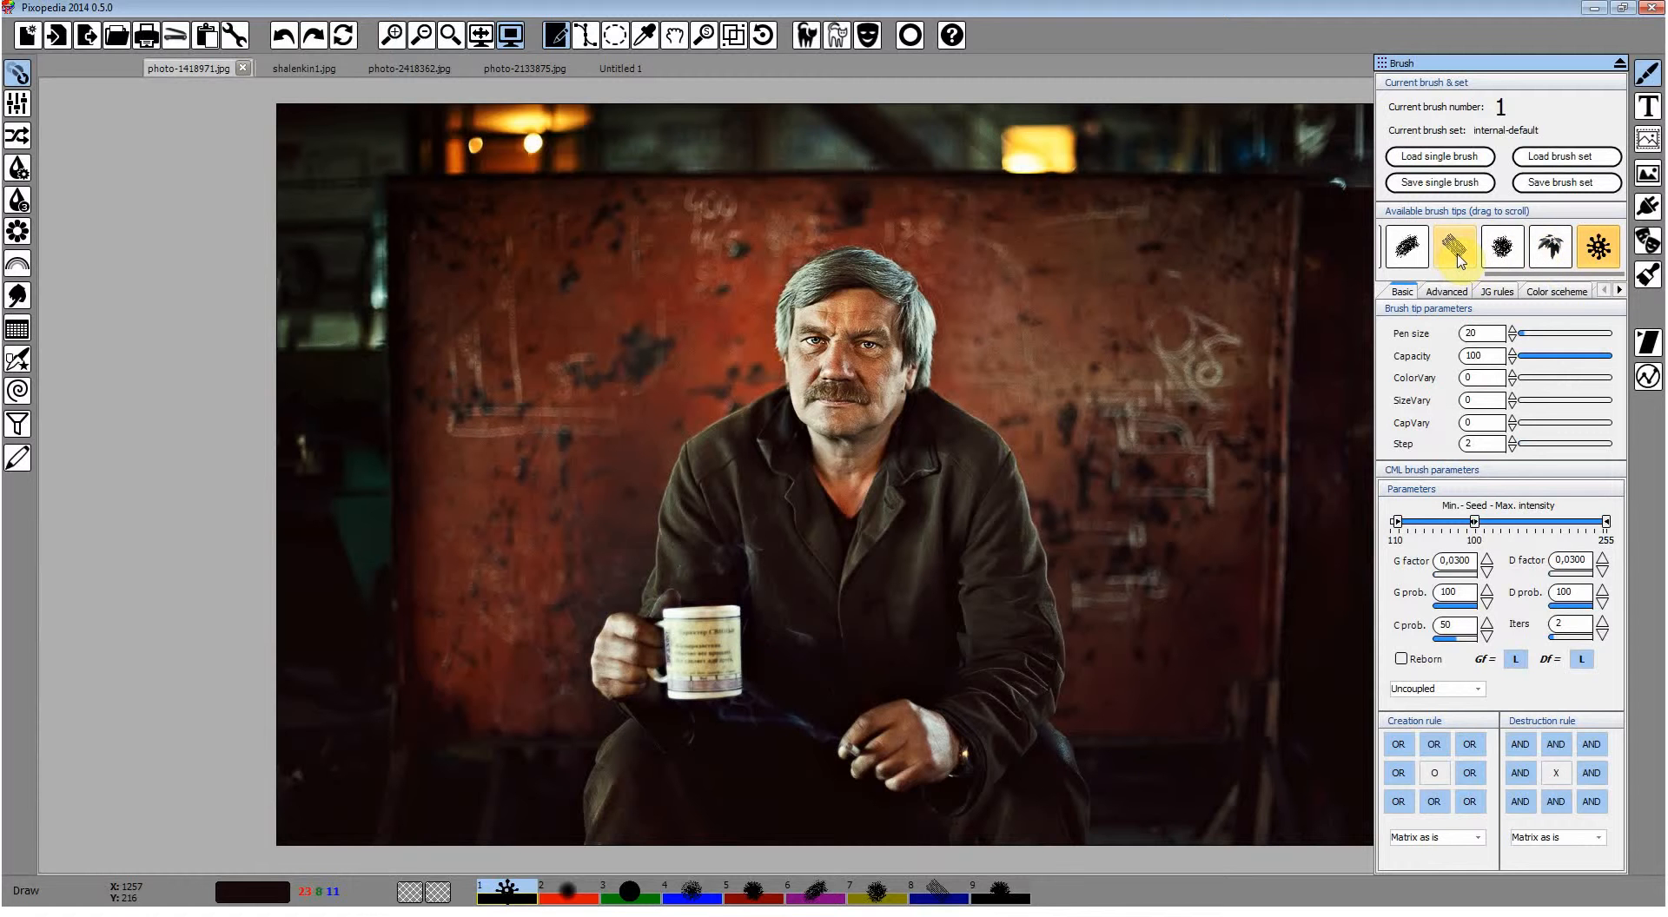
Switch brush 1 to the Neon brush tip and close the brush settings.
{"action": "left_click_drag", "start_coordinate": [1461, 262], "coordinate": [1600, 255]}
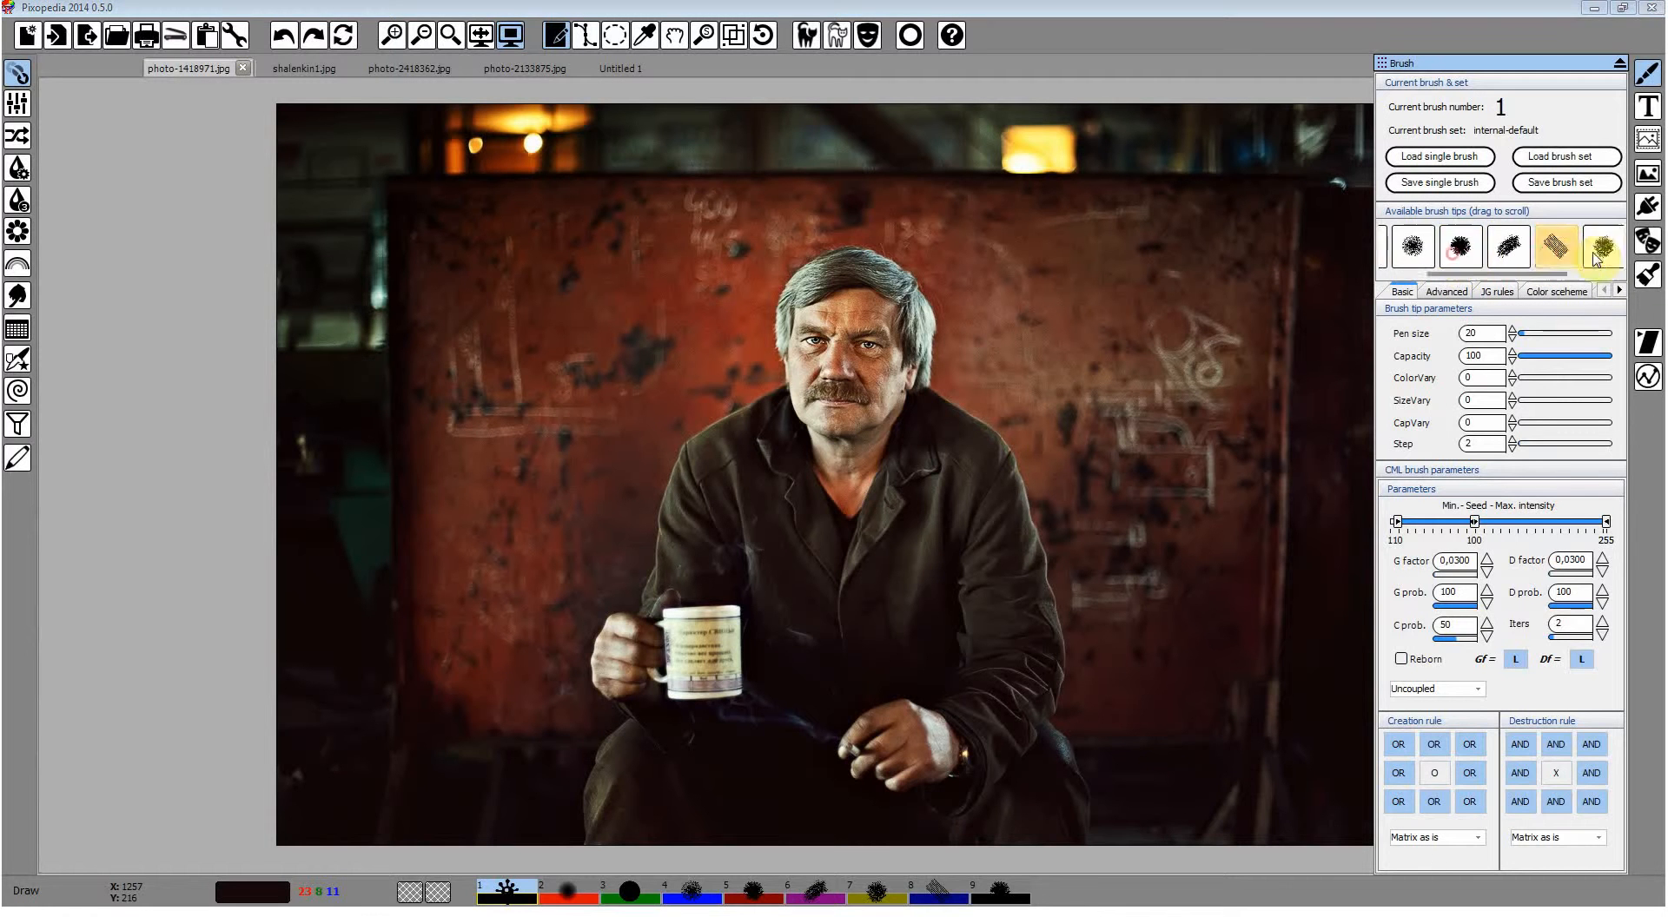
{"action": "left_click", "coordinate": [1420, 254]}
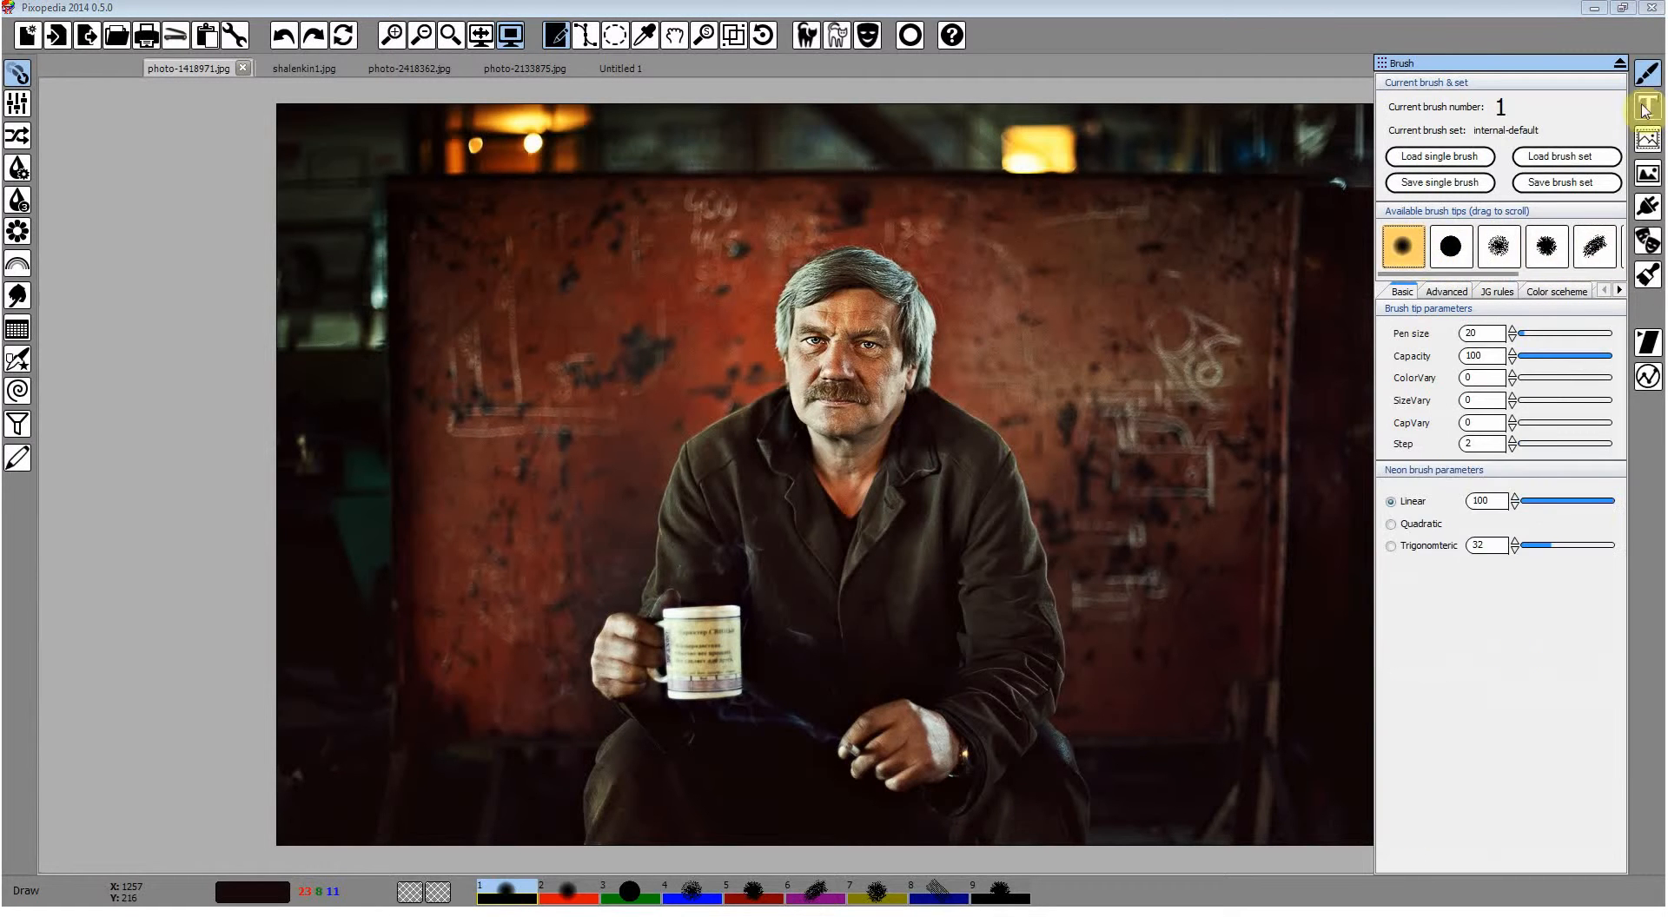
{"action": "left_click", "coordinate": [1648, 76]}
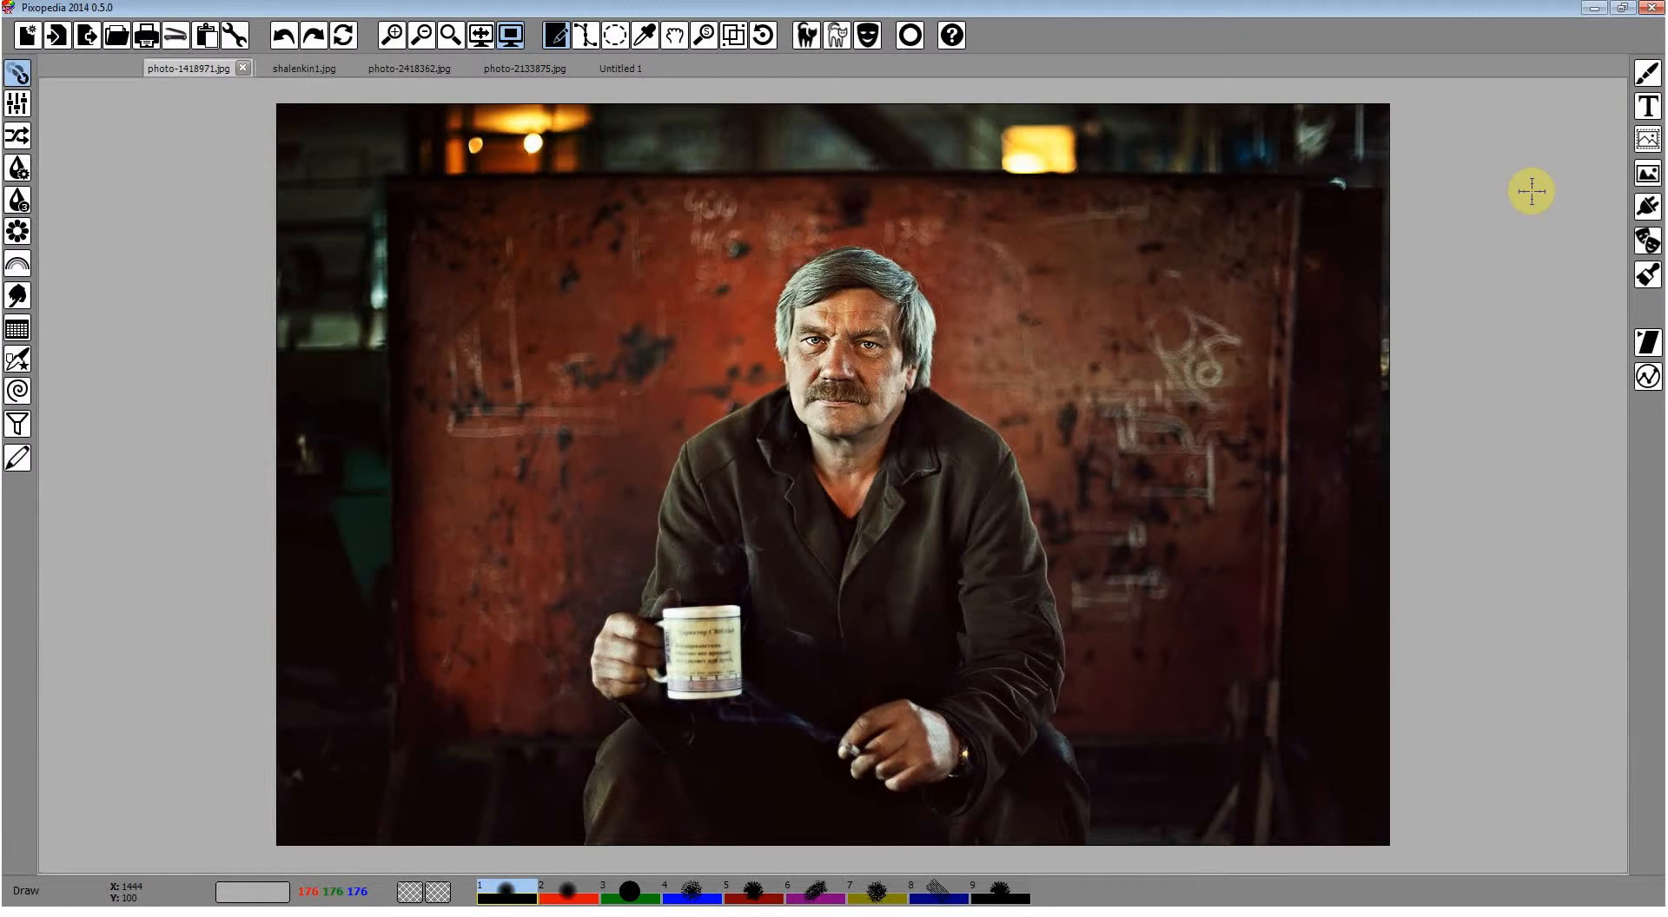
Create an automask for shalenkin1.jpg using the Mask assistant image type.
{"action": "left_click", "coordinate": [300, 68]}
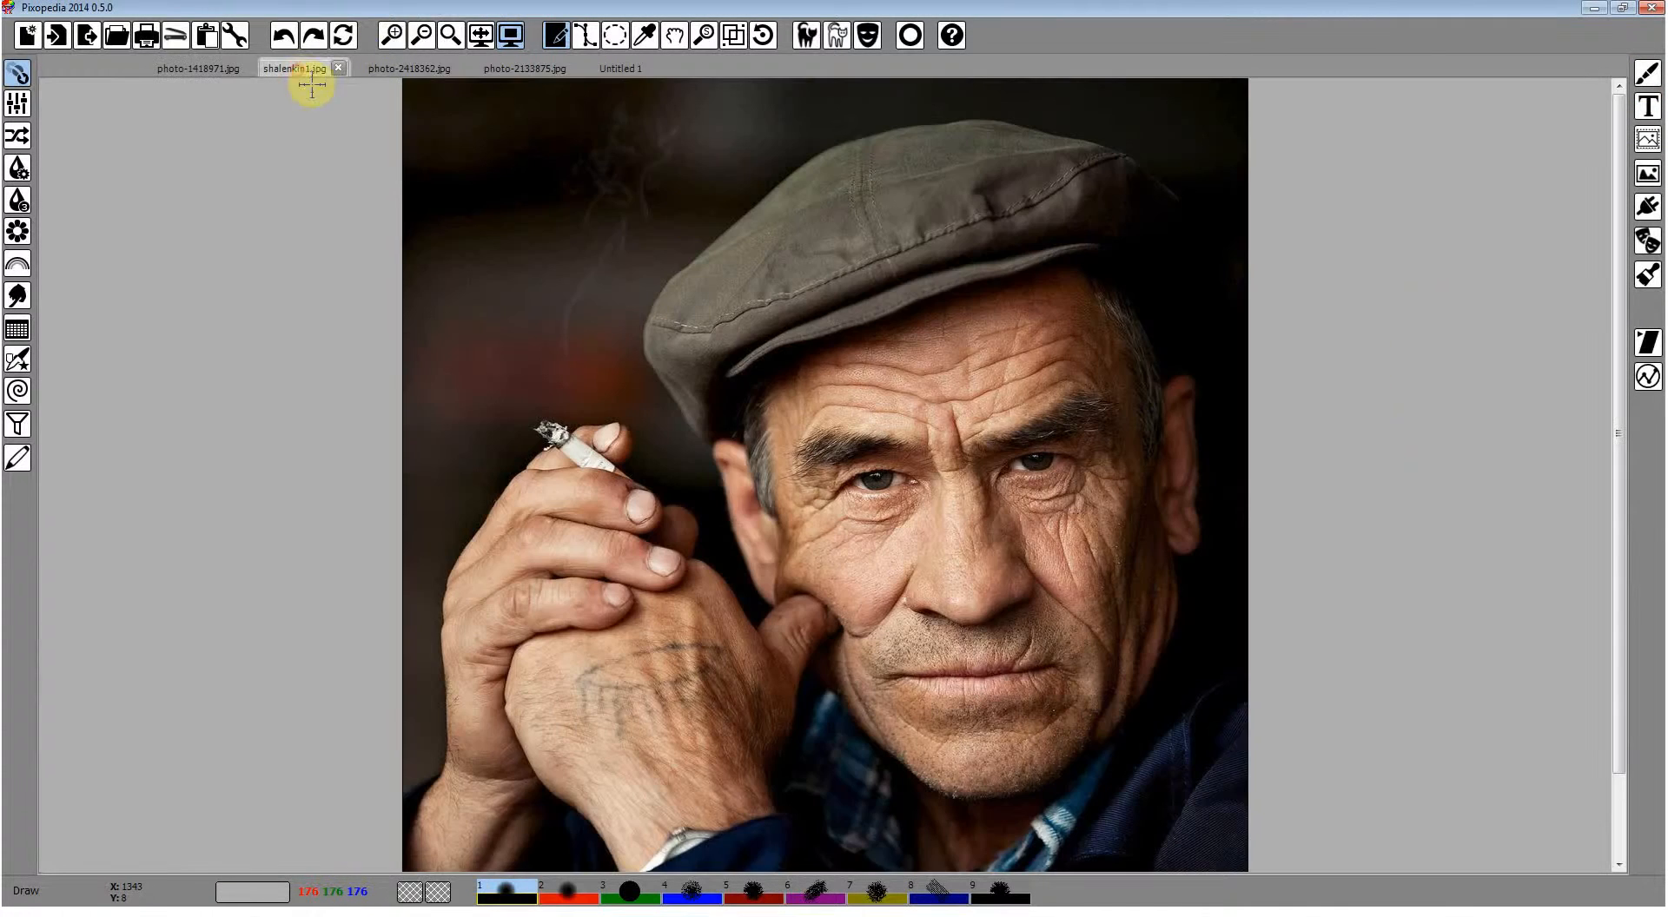
{"action": "left_click", "coordinate": [1646, 247]}
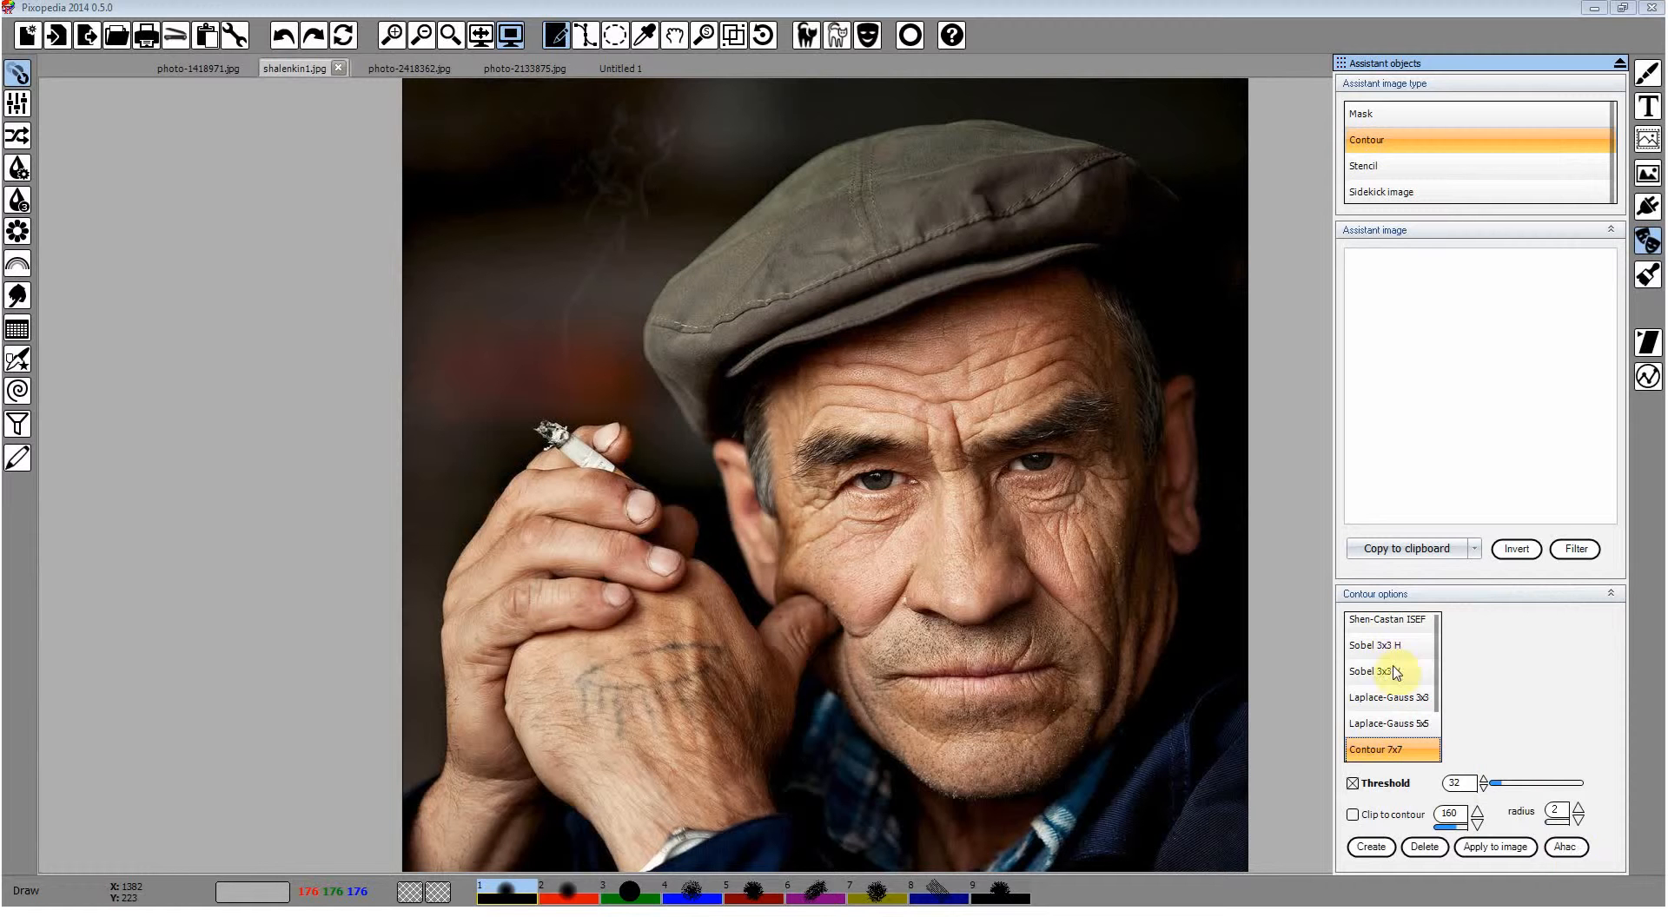
{"action": "left_click_drag", "start_coordinate": [1390, 641], "coordinate": [1399, 695]}
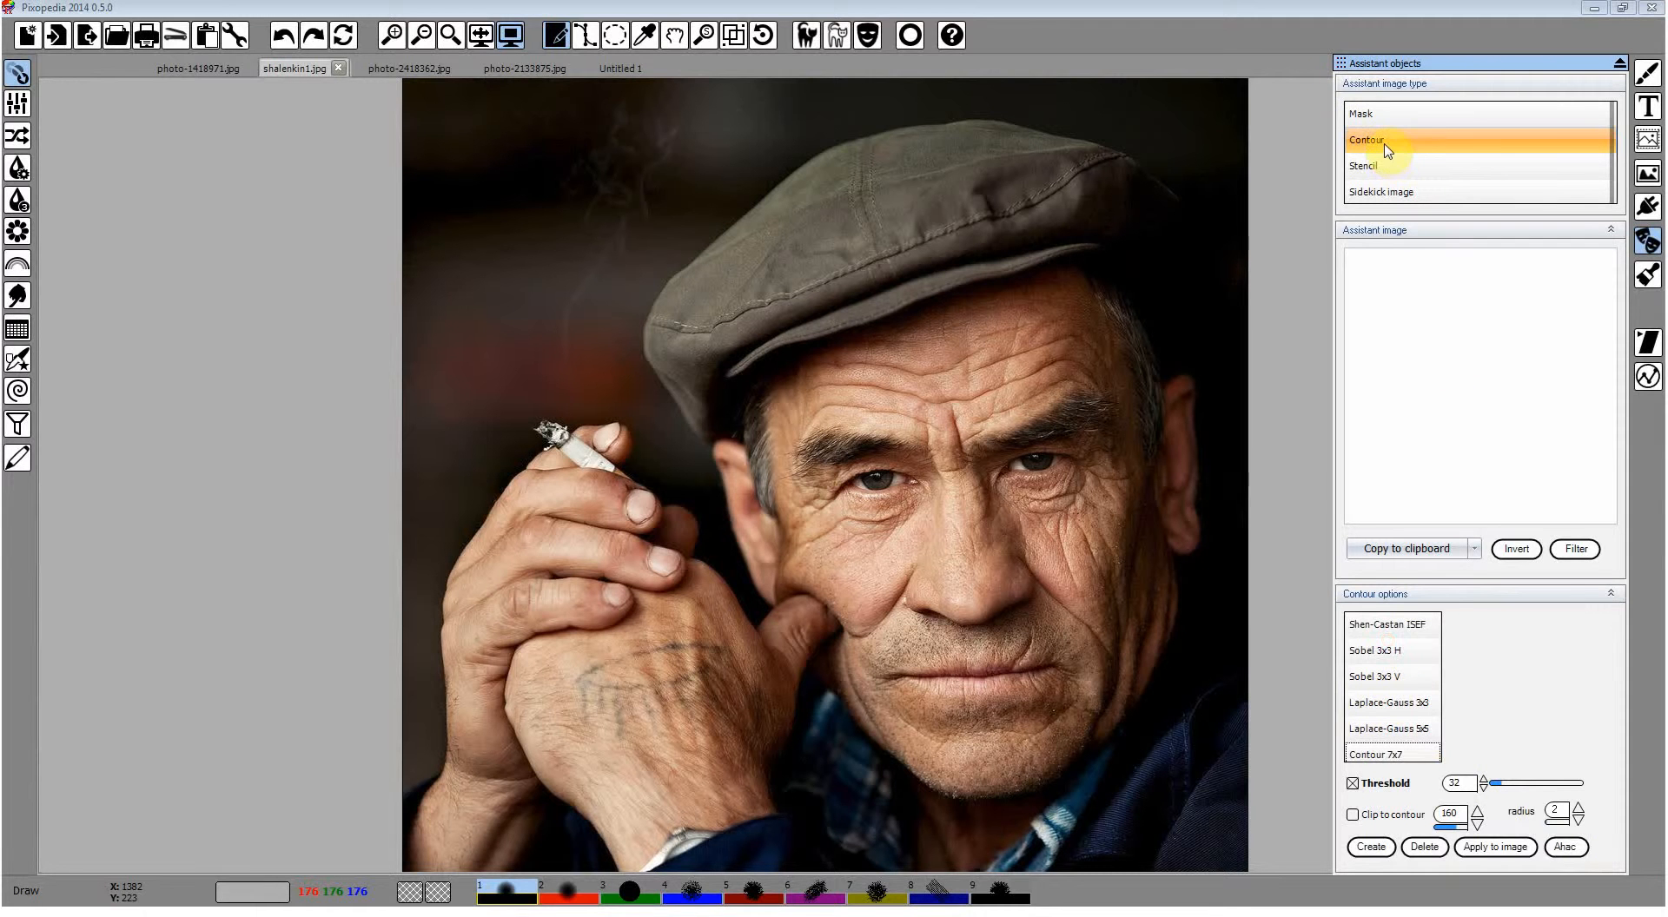
{"action": "left_click", "coordinate": [1390, 114]}
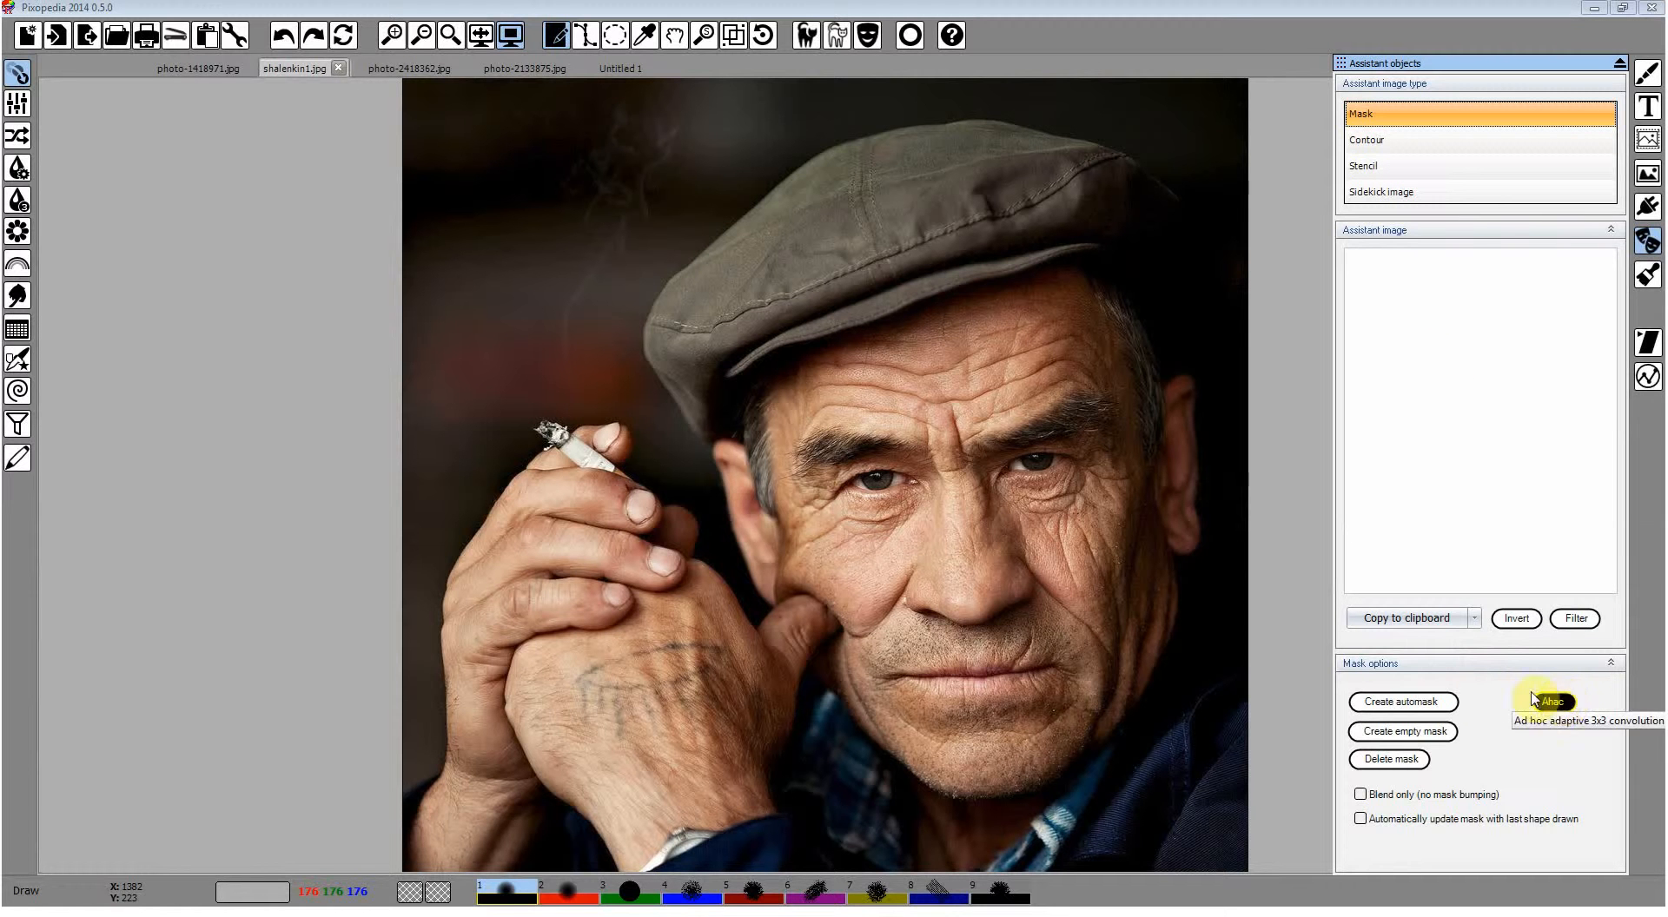
{"action": "left_click", "coordinate": [1447, 702]}
Apply a Median filter with kernel 9 to the current mask and accept it.
{"action": "left_click", "coordinate": [1588, 619]}
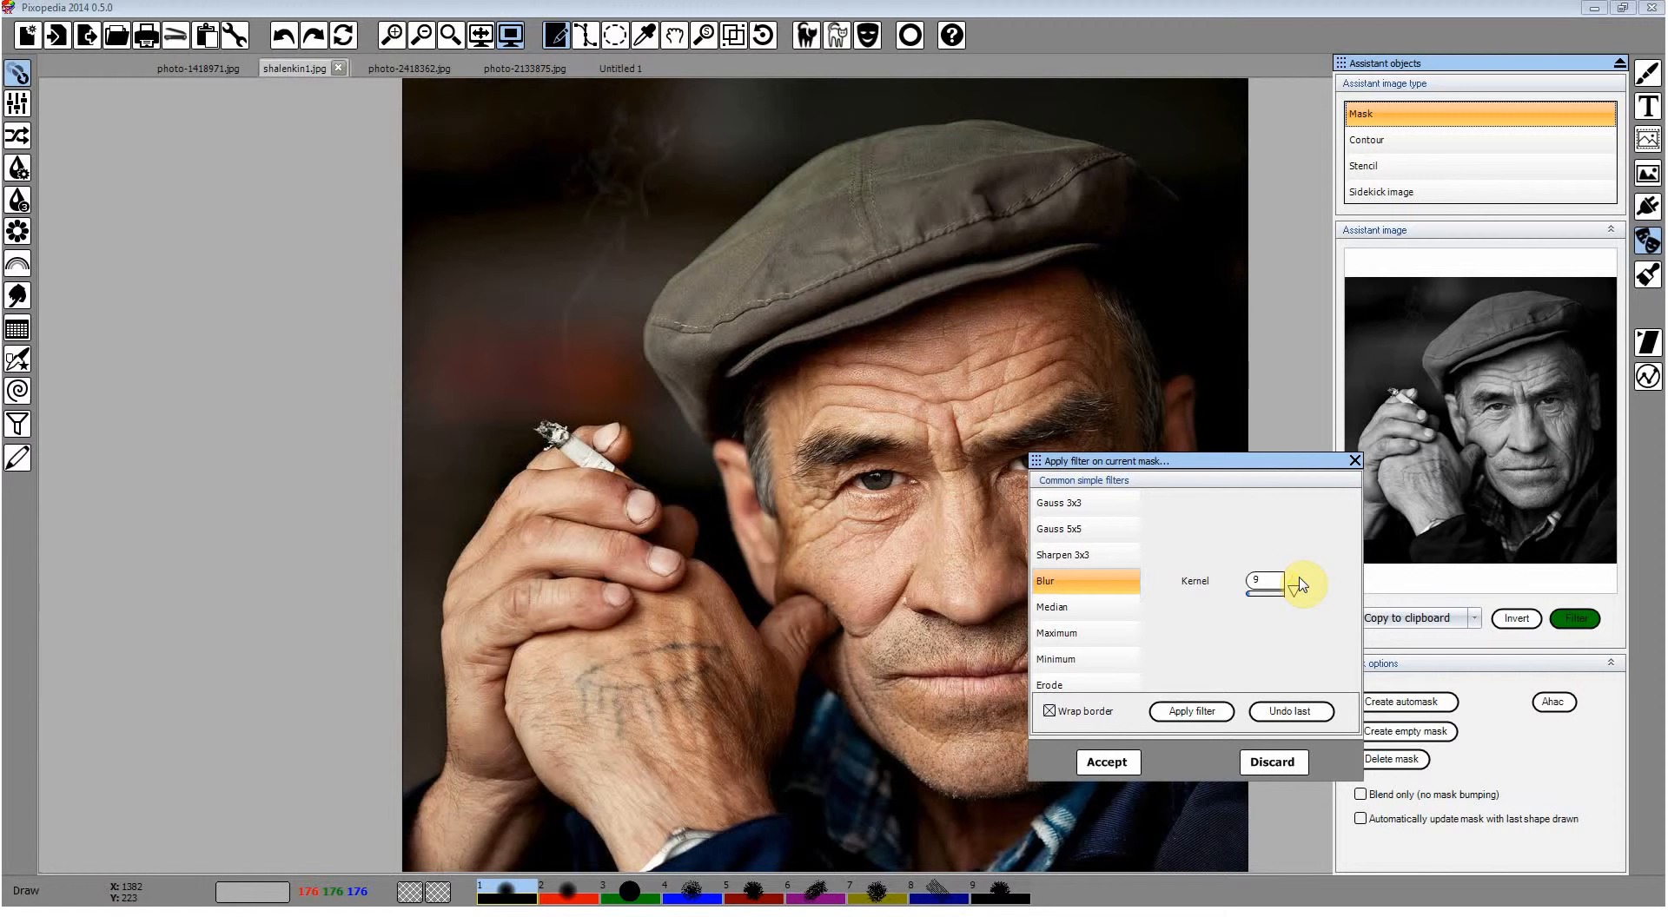
{"action": "left_click", "coordinate": [1086, 607]}
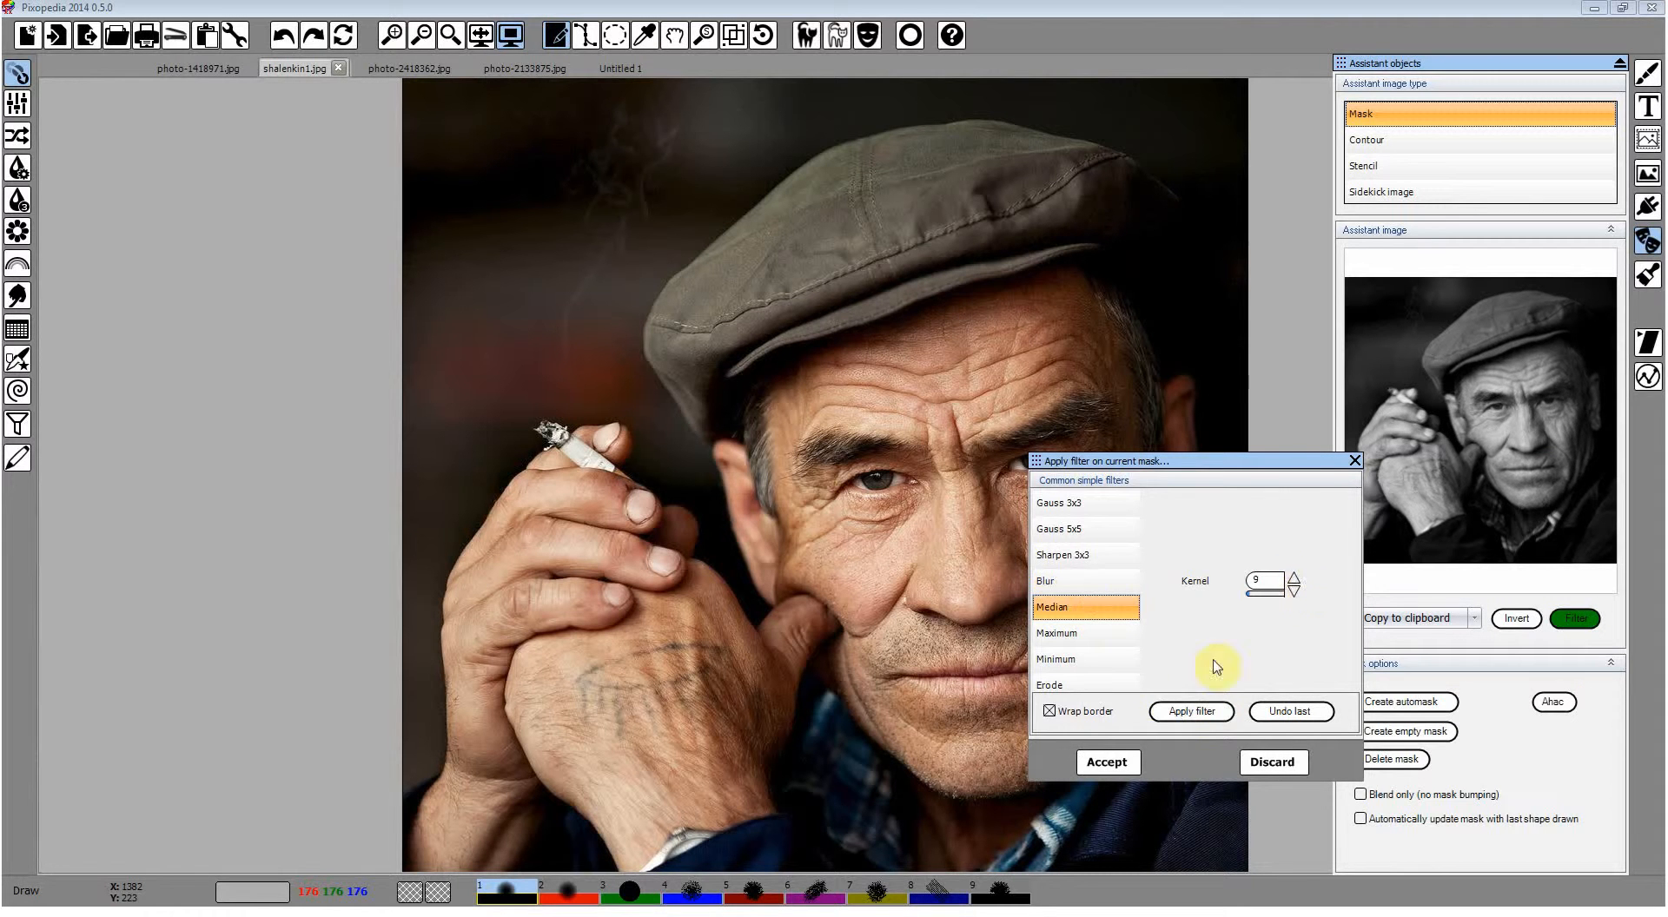
{"action": "left_click", "coordinate": [1188, 712]}
{"action": "left_click", "coordinate": [1112, 765]}
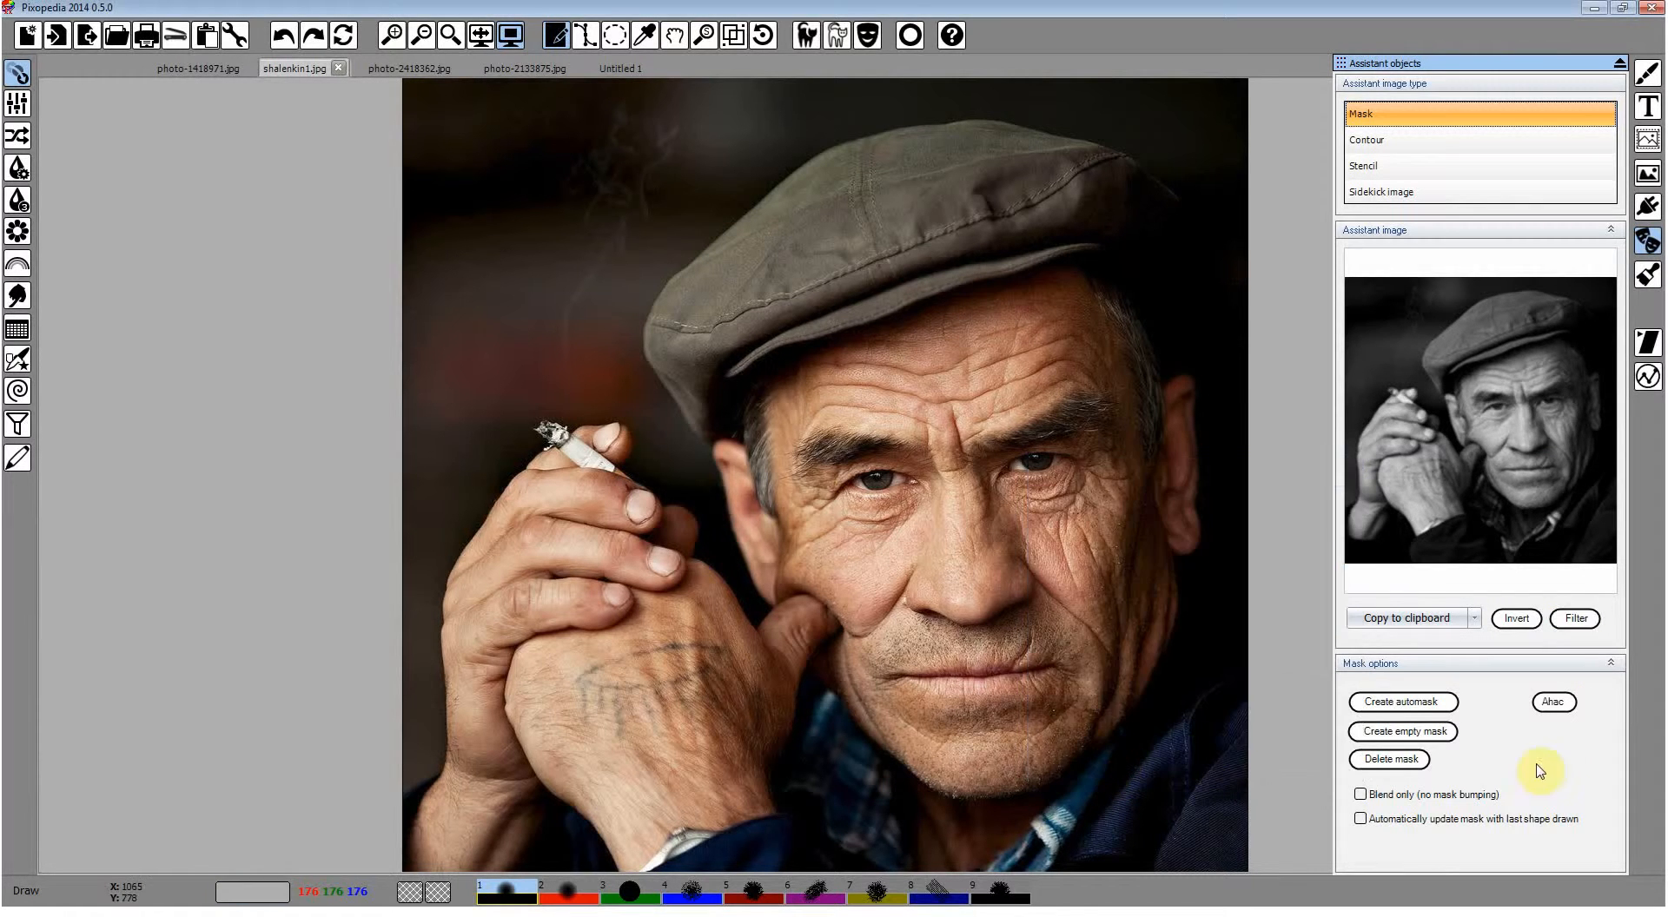
Preview an ad hoc 3x3 adaptive convolution with a bias of -38 on the source image and discard it.
{"action": "left_click", "coordinate": [1549, 704]}
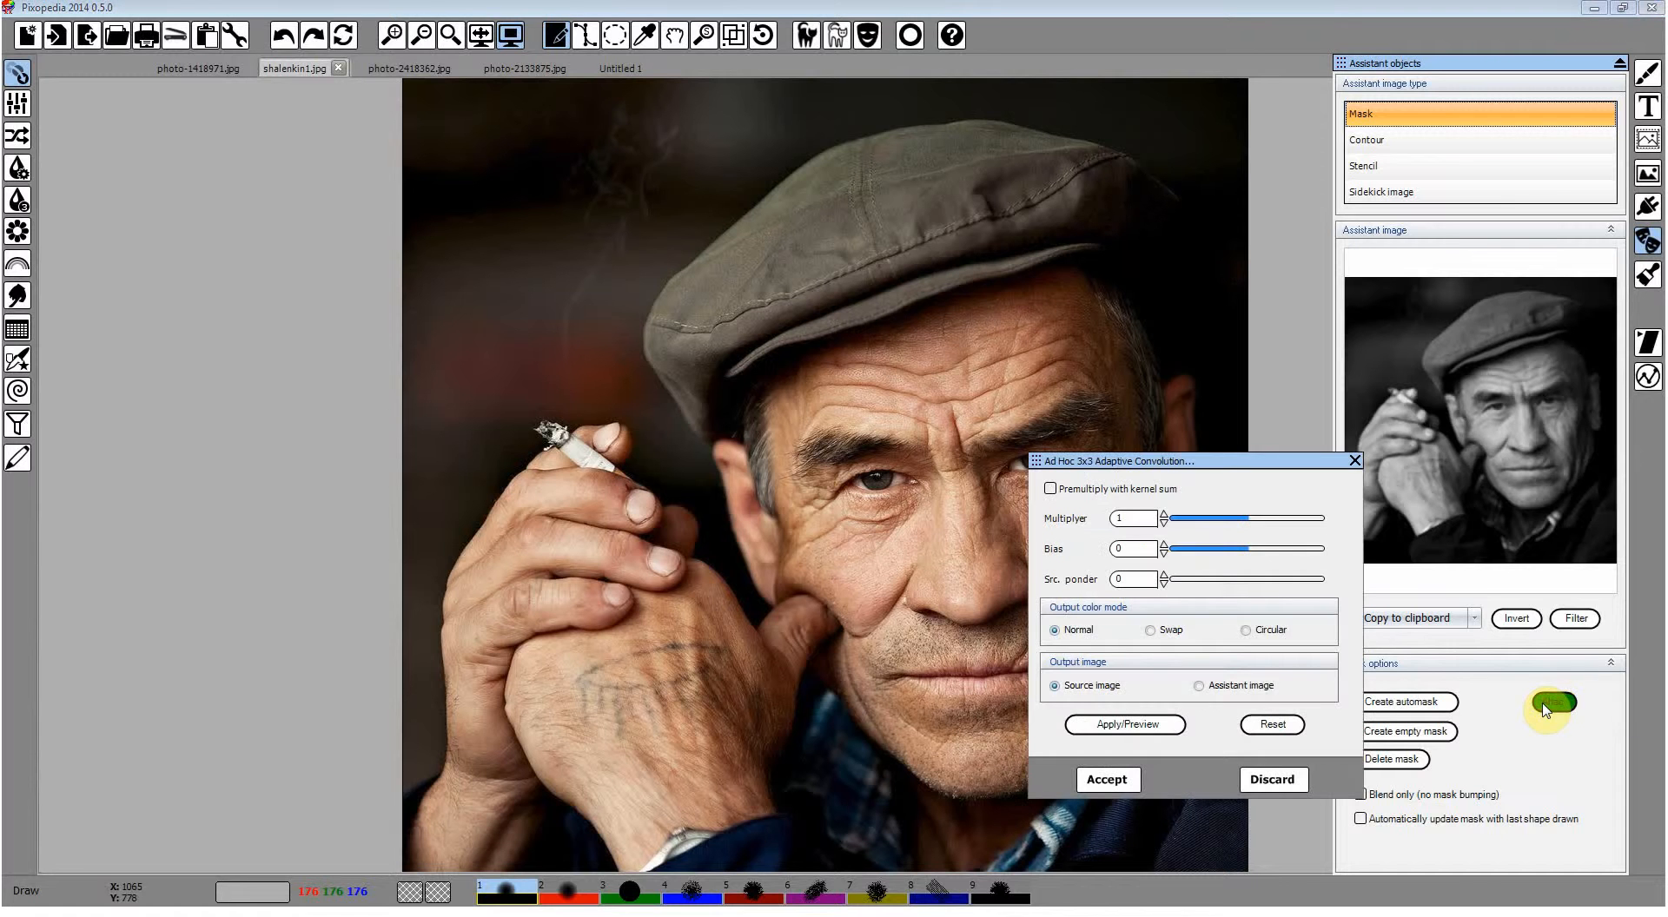
{"action": "left_click_drag", "start_coordinate": [1249, 550], "coordinate": [1217, 551]}
{"action": "left_click", "coordinate": [1152, 726]}
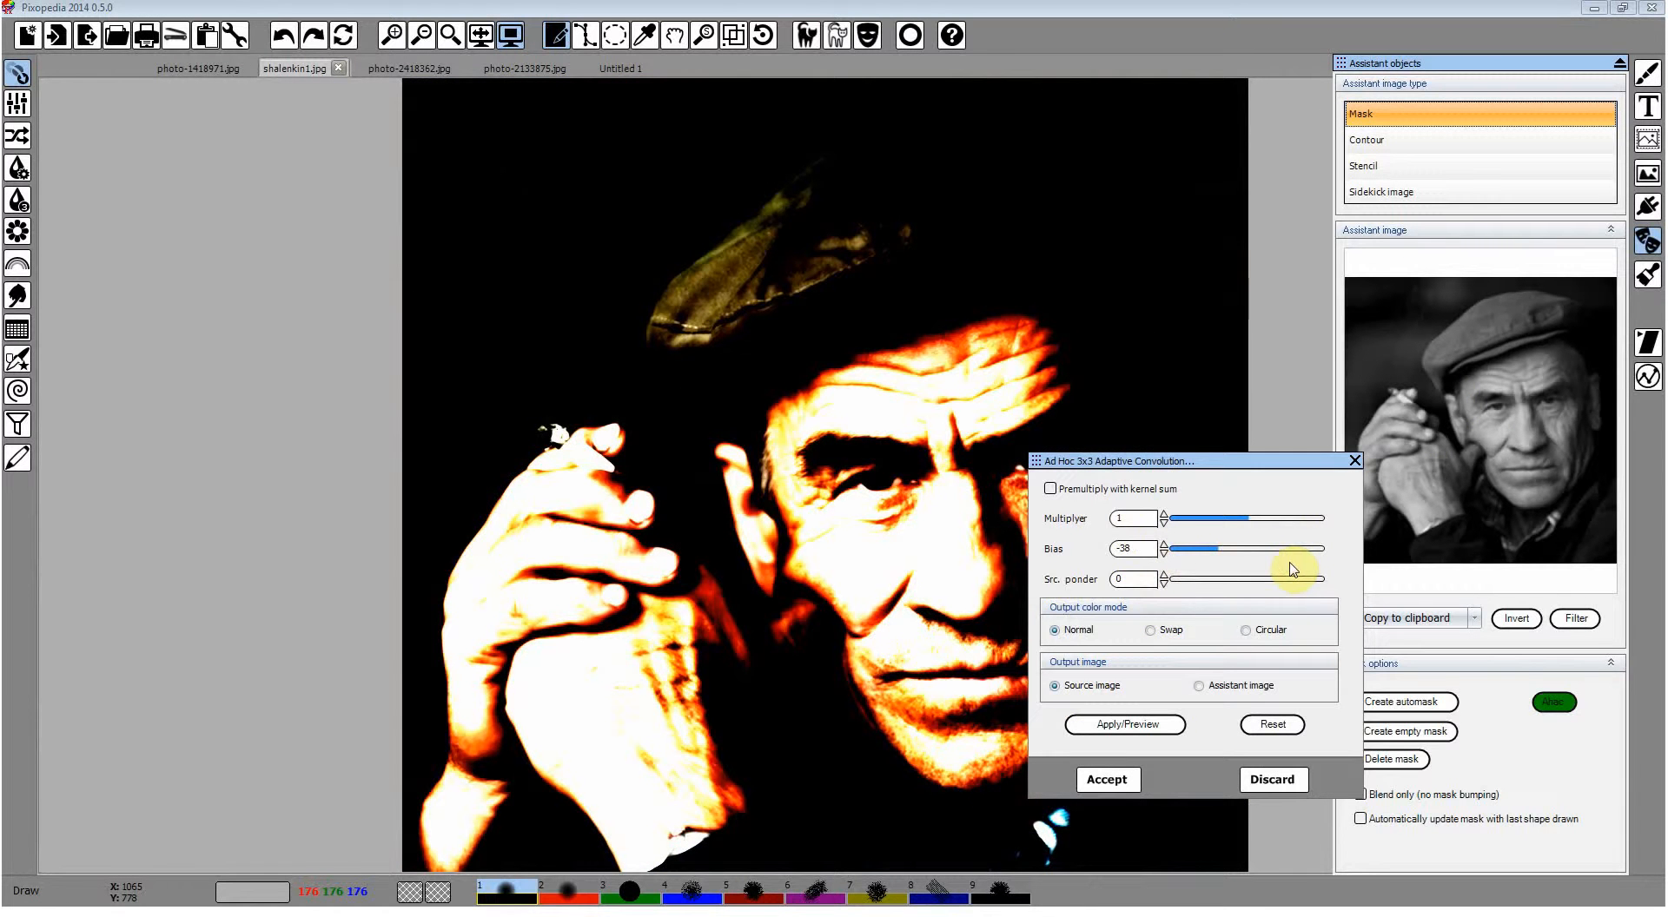
{"action": "left_click", "coordinate": [1272, 779]}
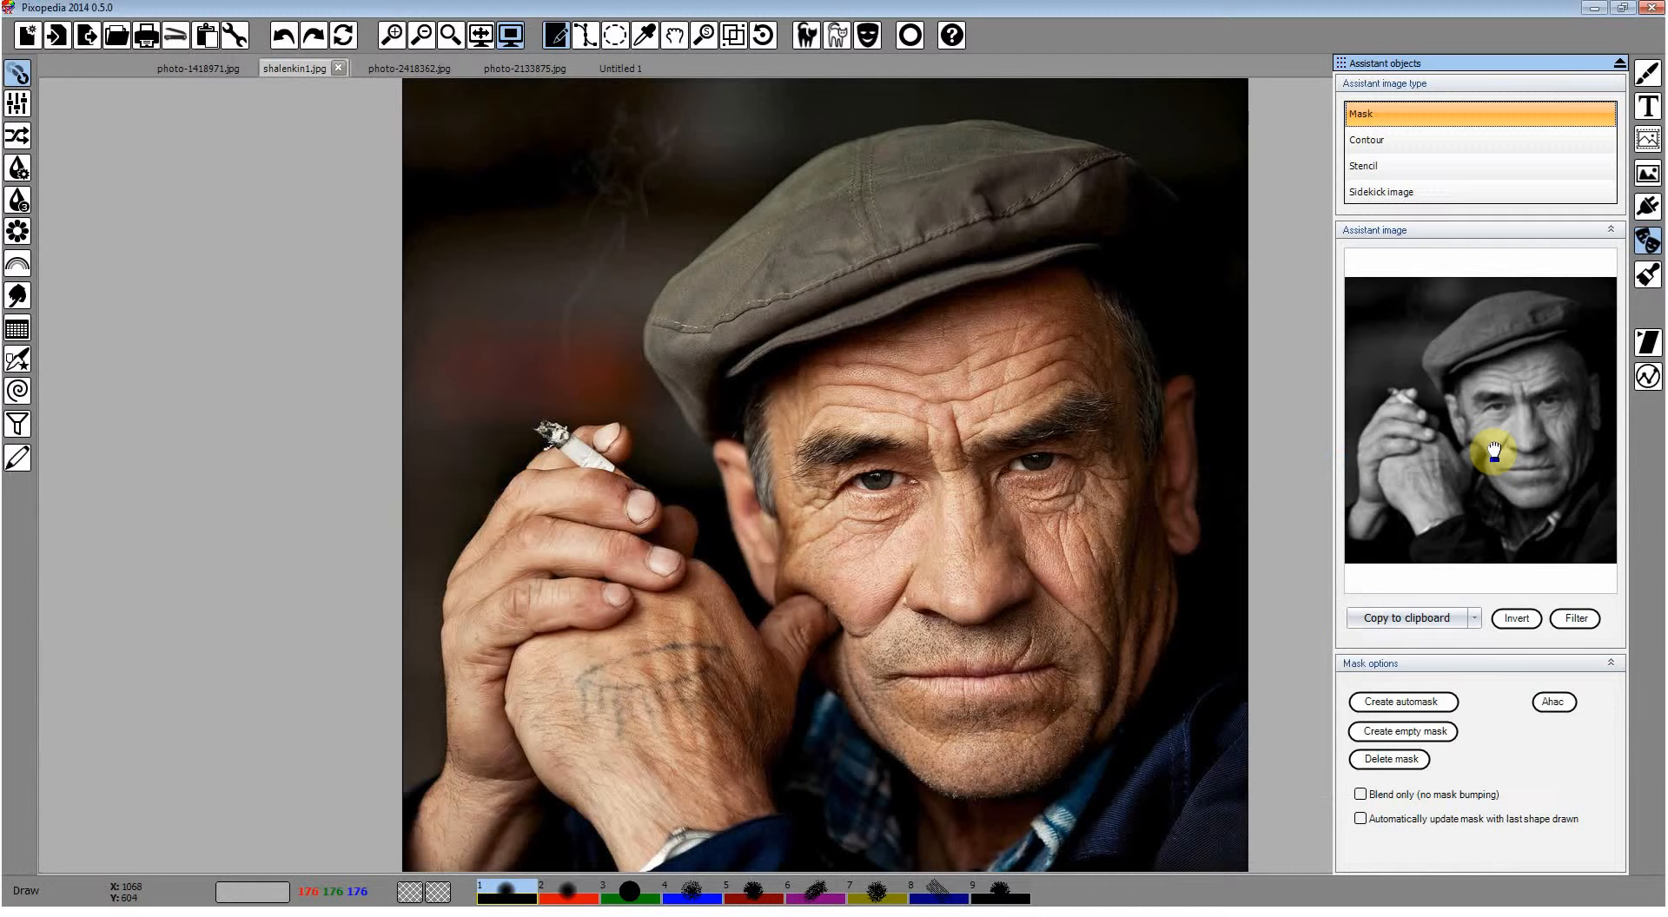
Delete the mask from shalenkin1.jpg and close the assistant objects settings.
{"action": "left_click", "coordinate": [1391, 759]}
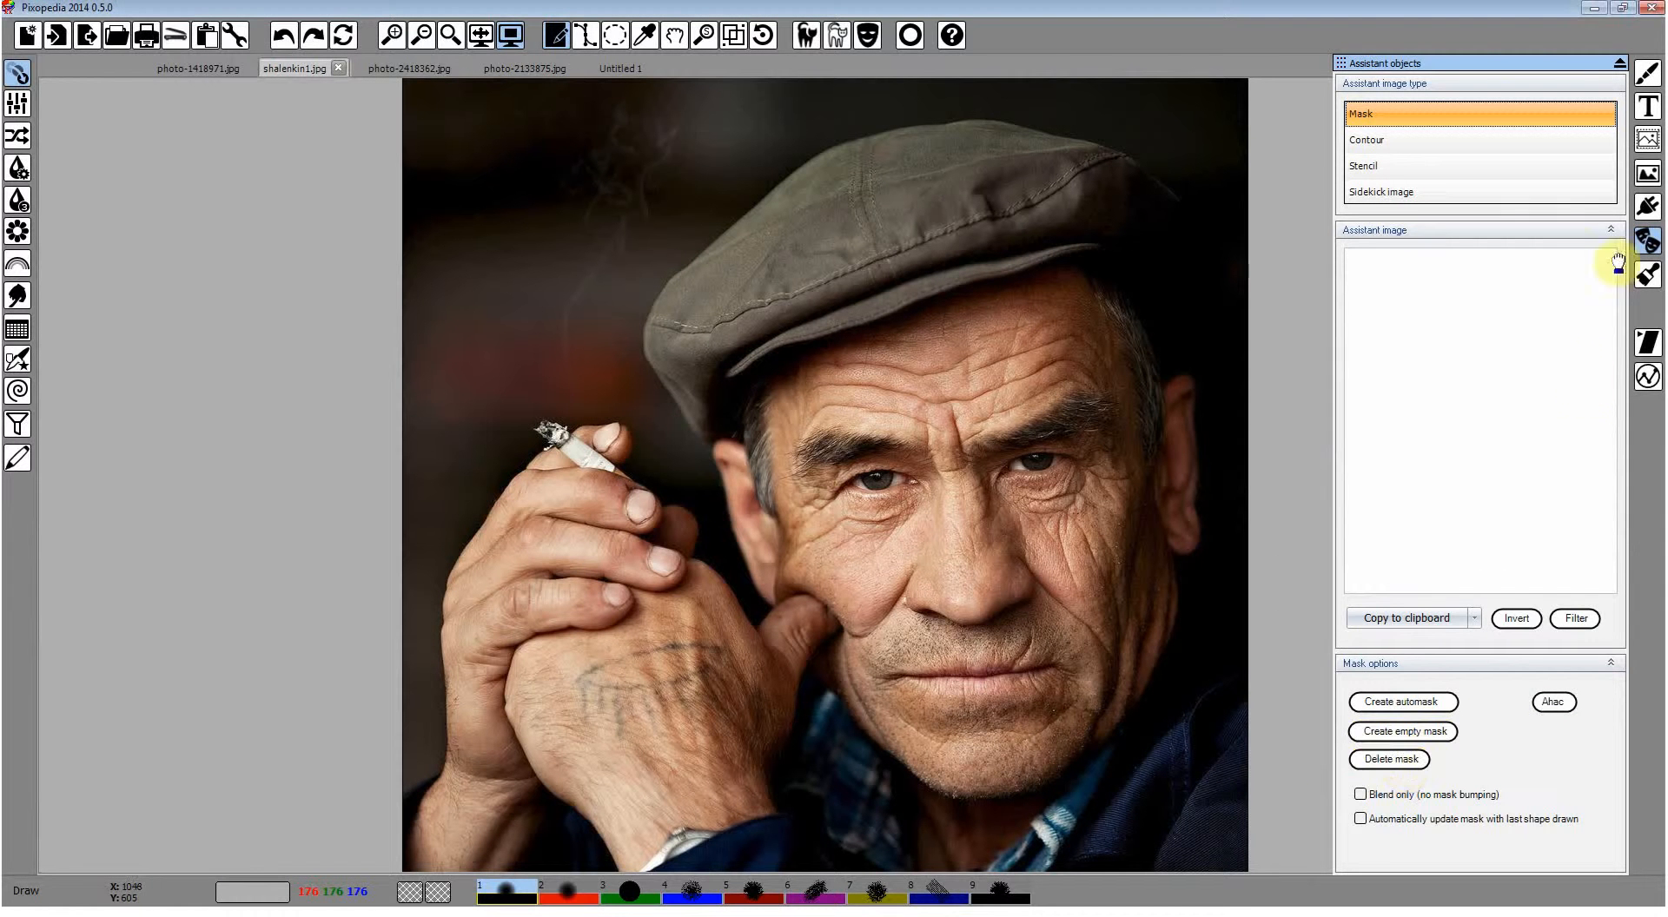
{"action": "left_click", "coordinate": [1645, 246]}
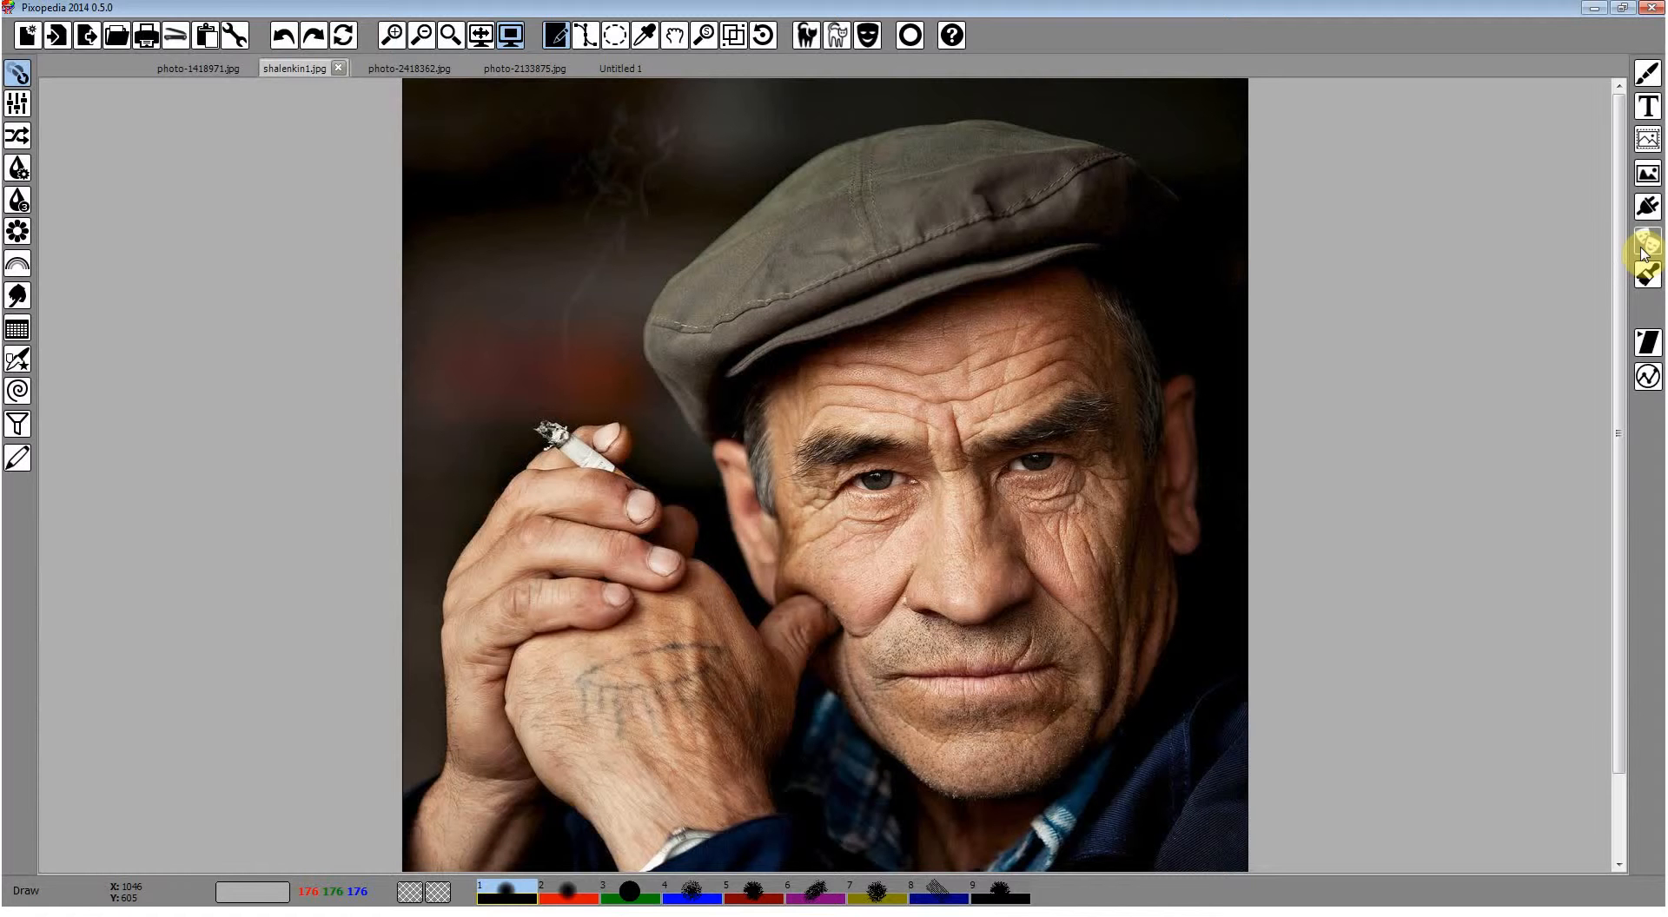
Switch to the blank Untitled 1 image and set the drawing shape to Curved text.
{"action": "left_click", "coordinate": [608, 67]}
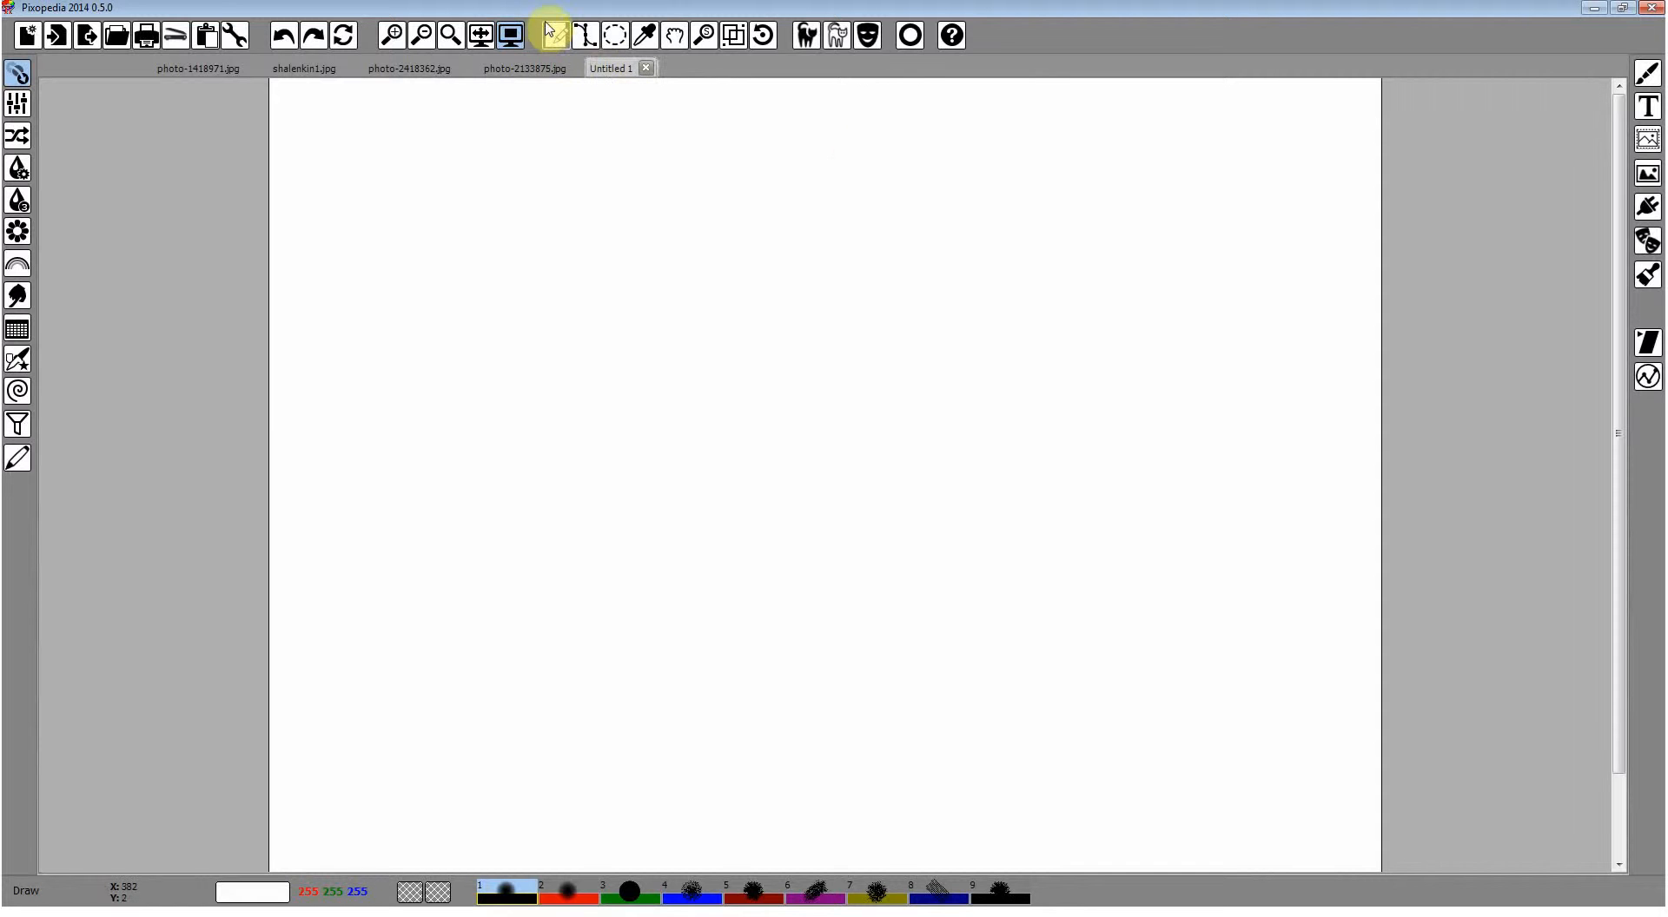
{"action": "right_click", "coordinate": [930, 225]}
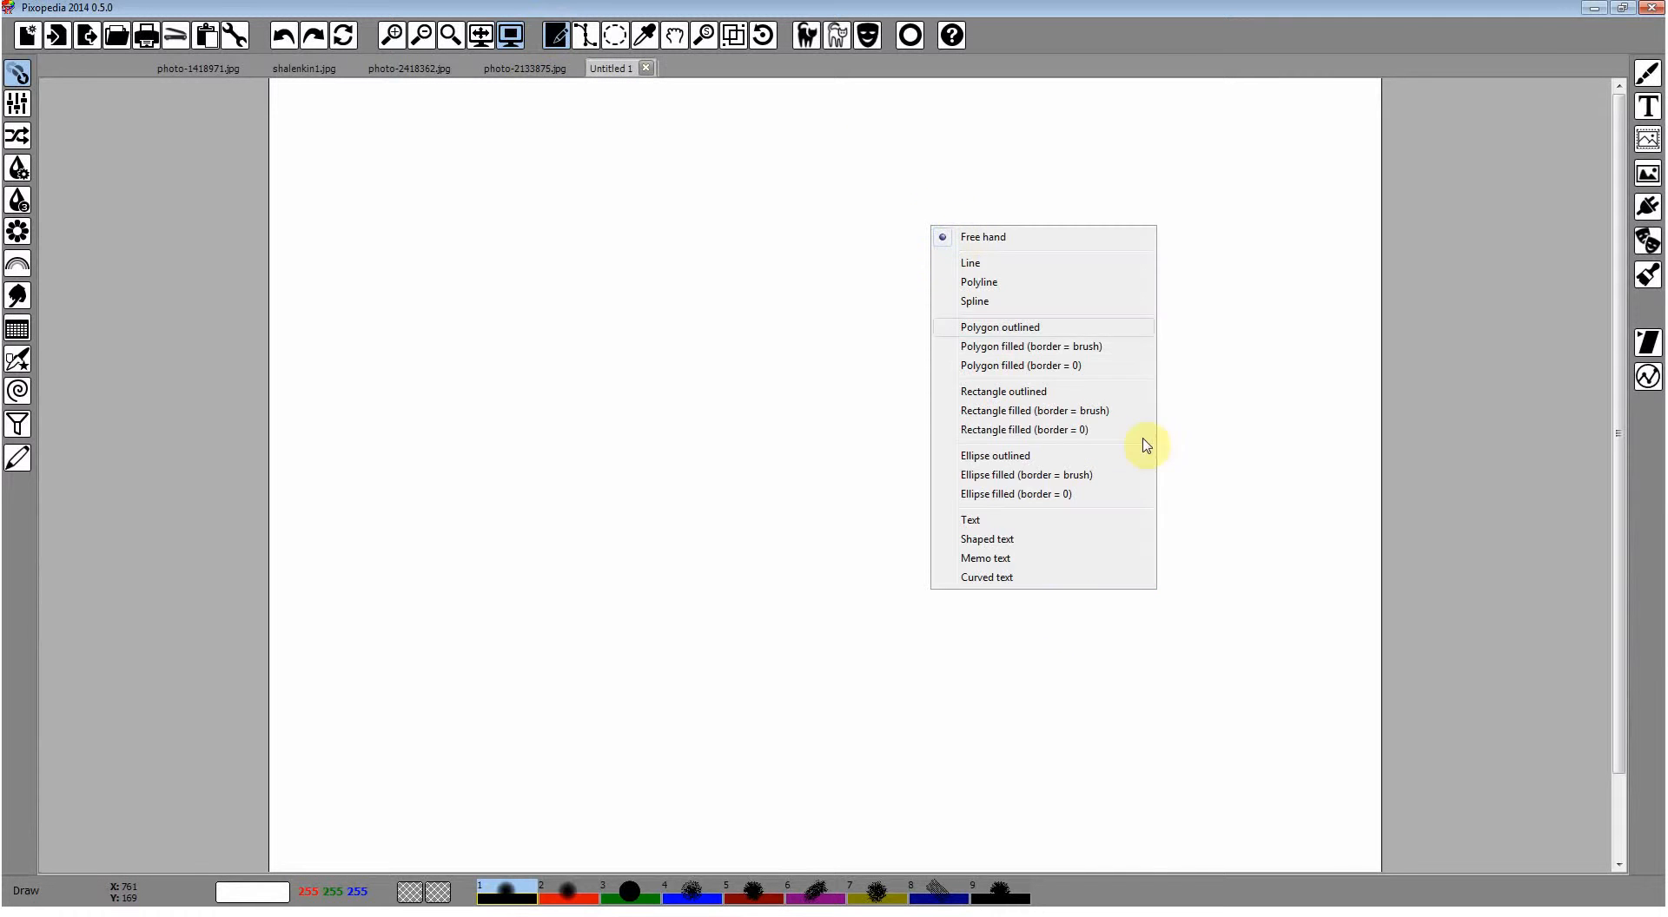
{"action": "left_click", "coordinate": [1009, 581]}
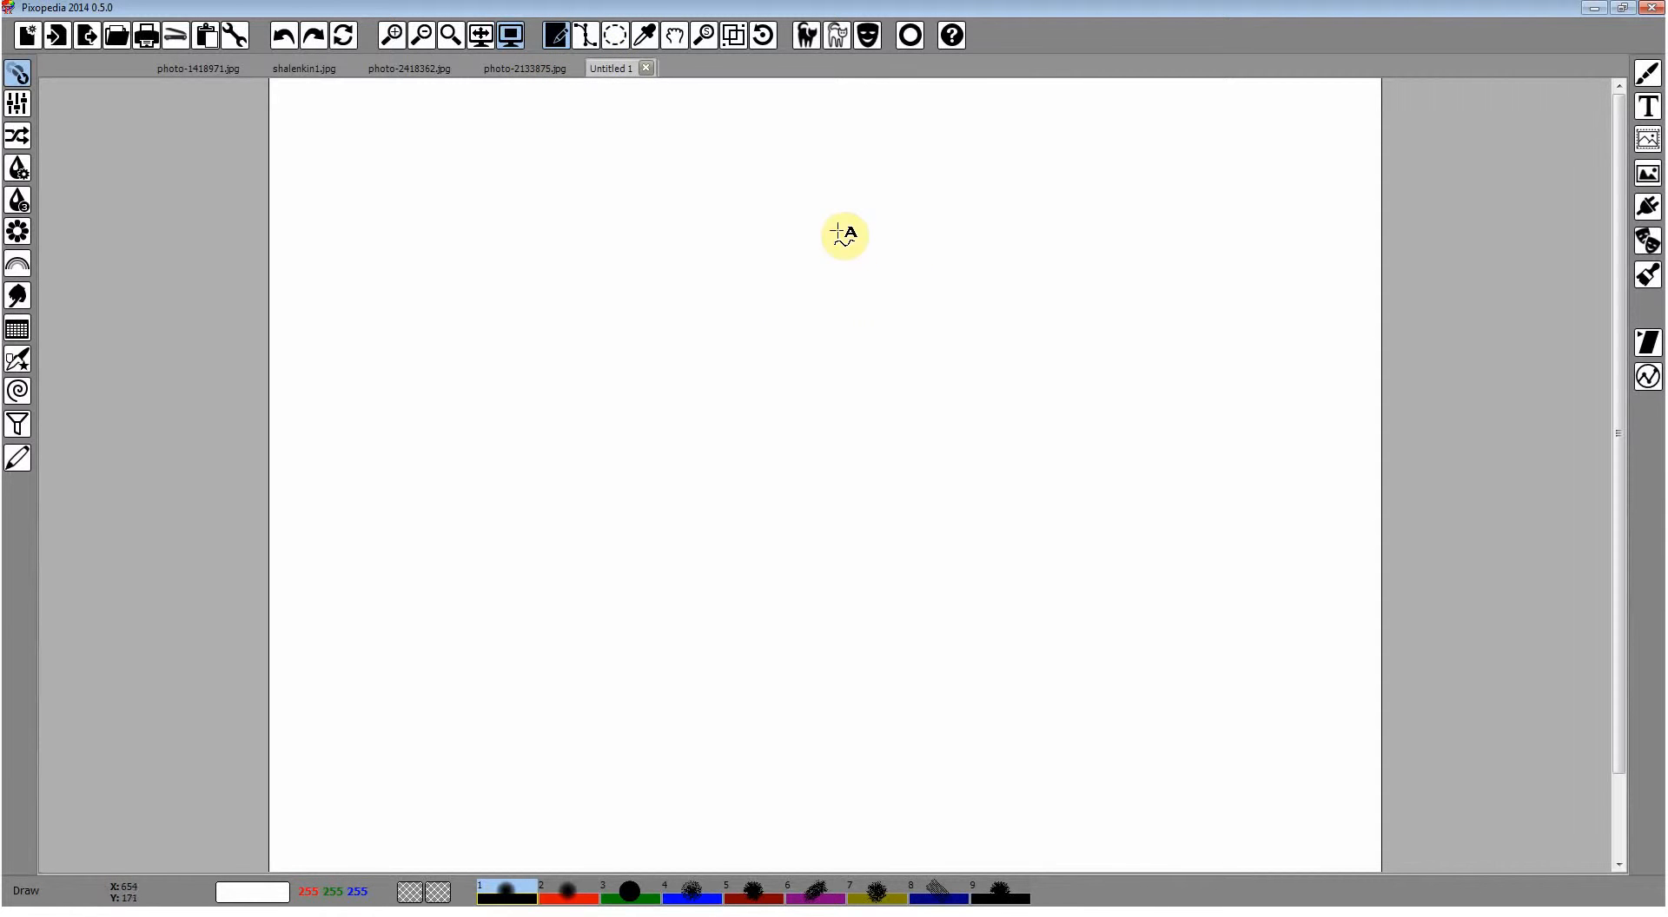
{"action": "right_click", "coordinate": [975, 293]}
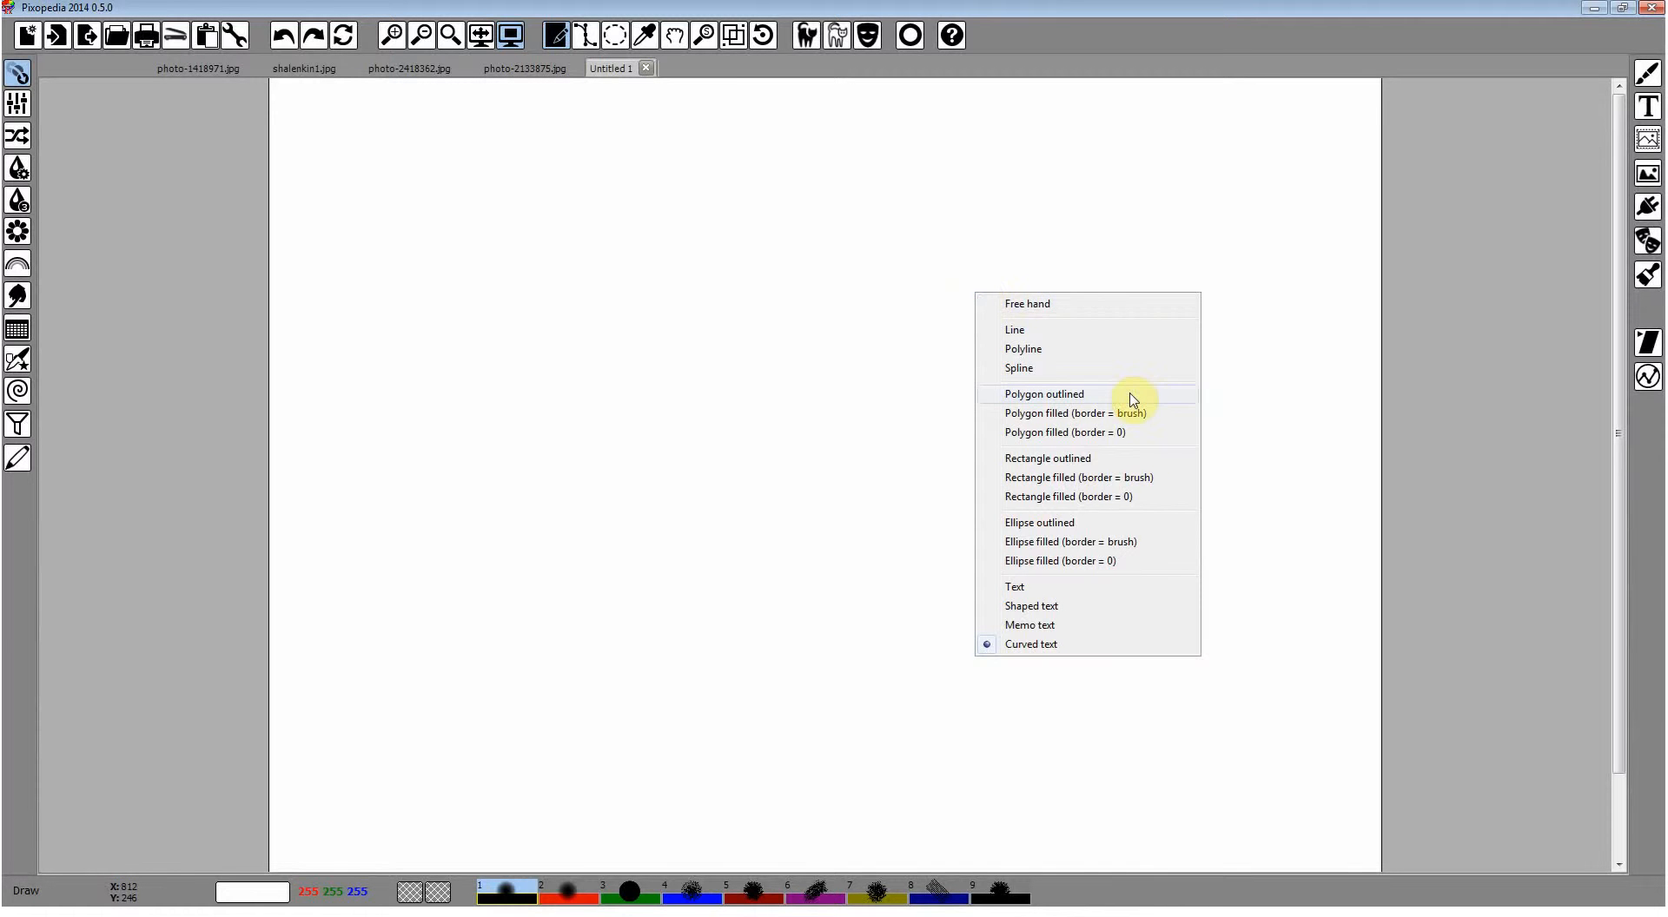
{"action": "left_click", "coordinate": [1035, 644]}
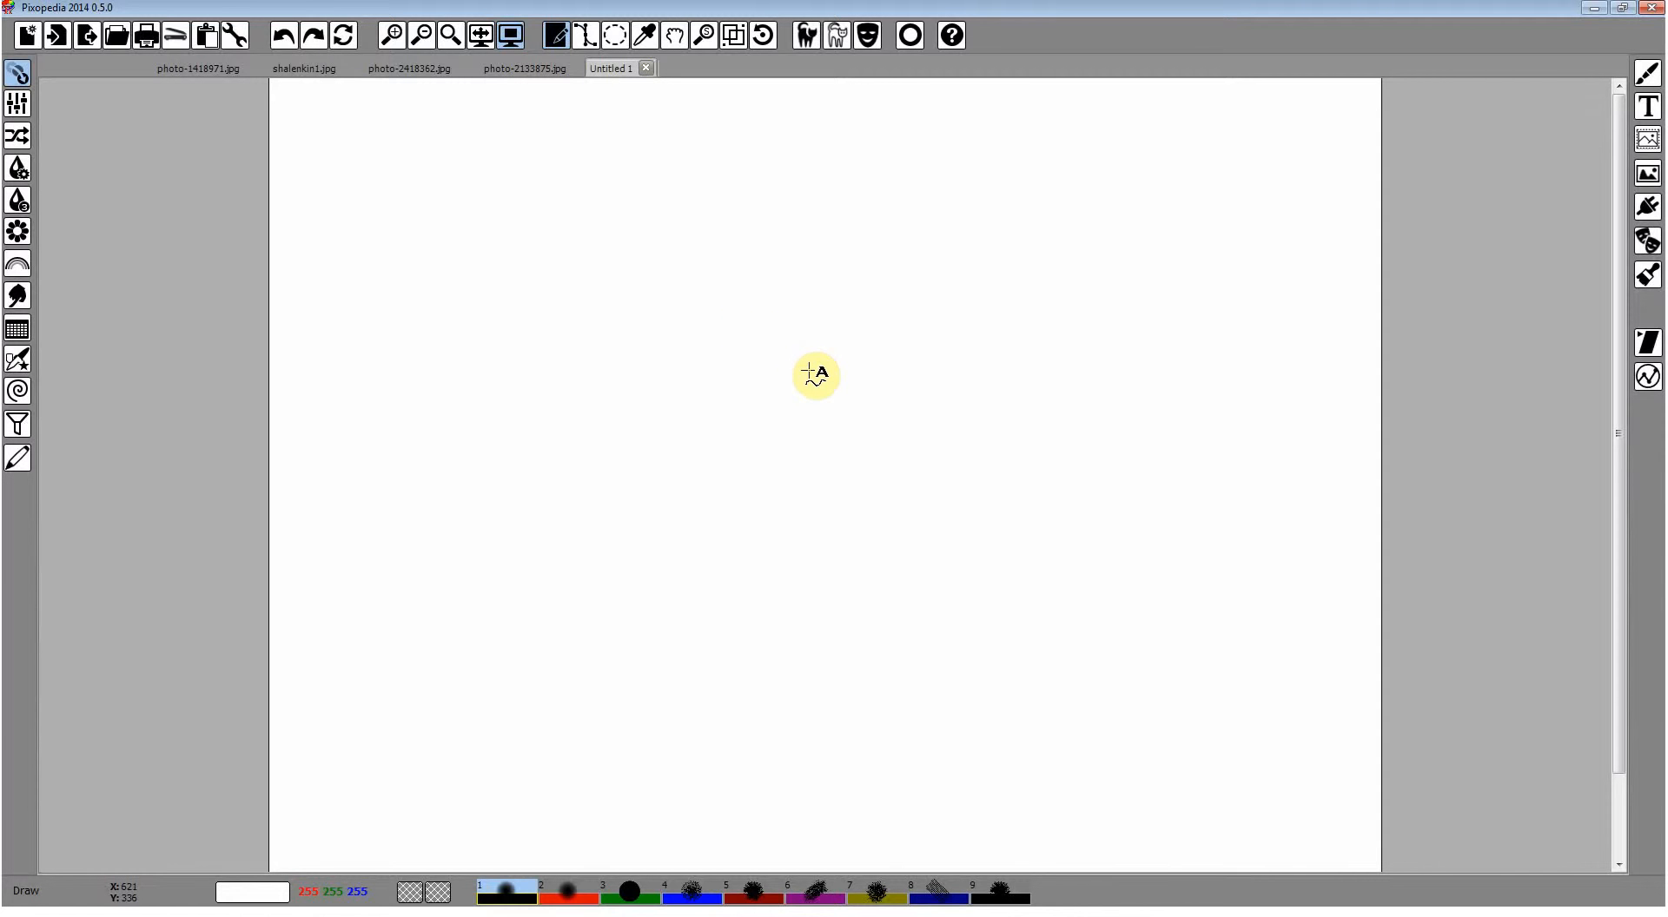
Open the text settings and set the curved text mode to Fixed FS.
{"action": "left_click", "coordinate": [1645, 108]}
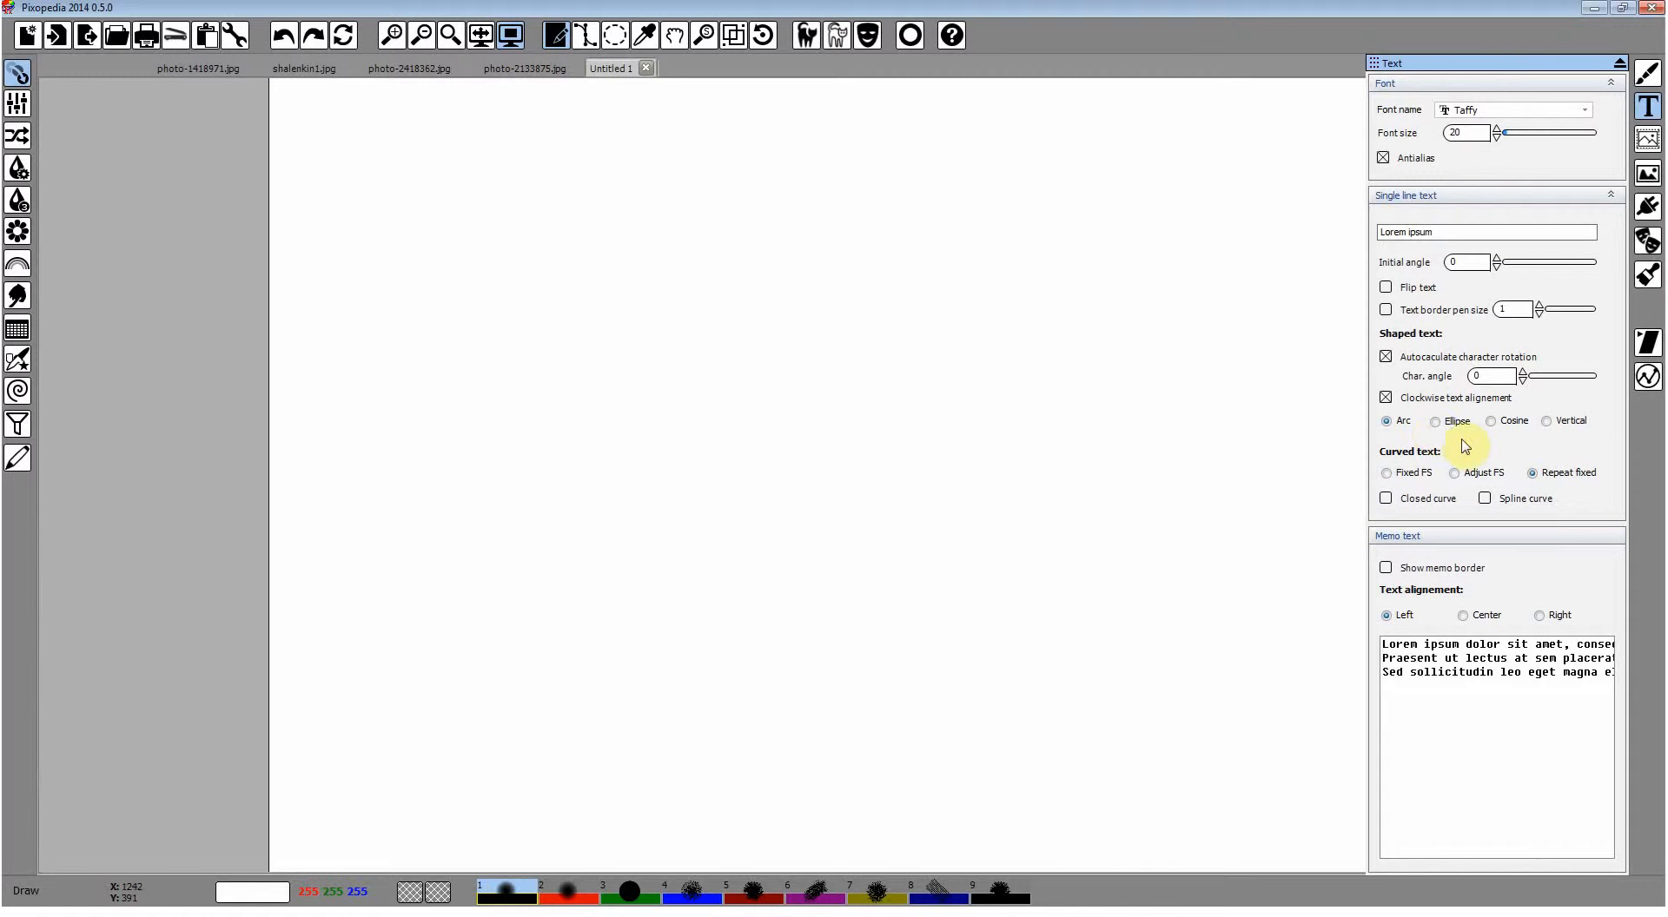
{"action": "left_click", "coordinate": [1399, 473]}
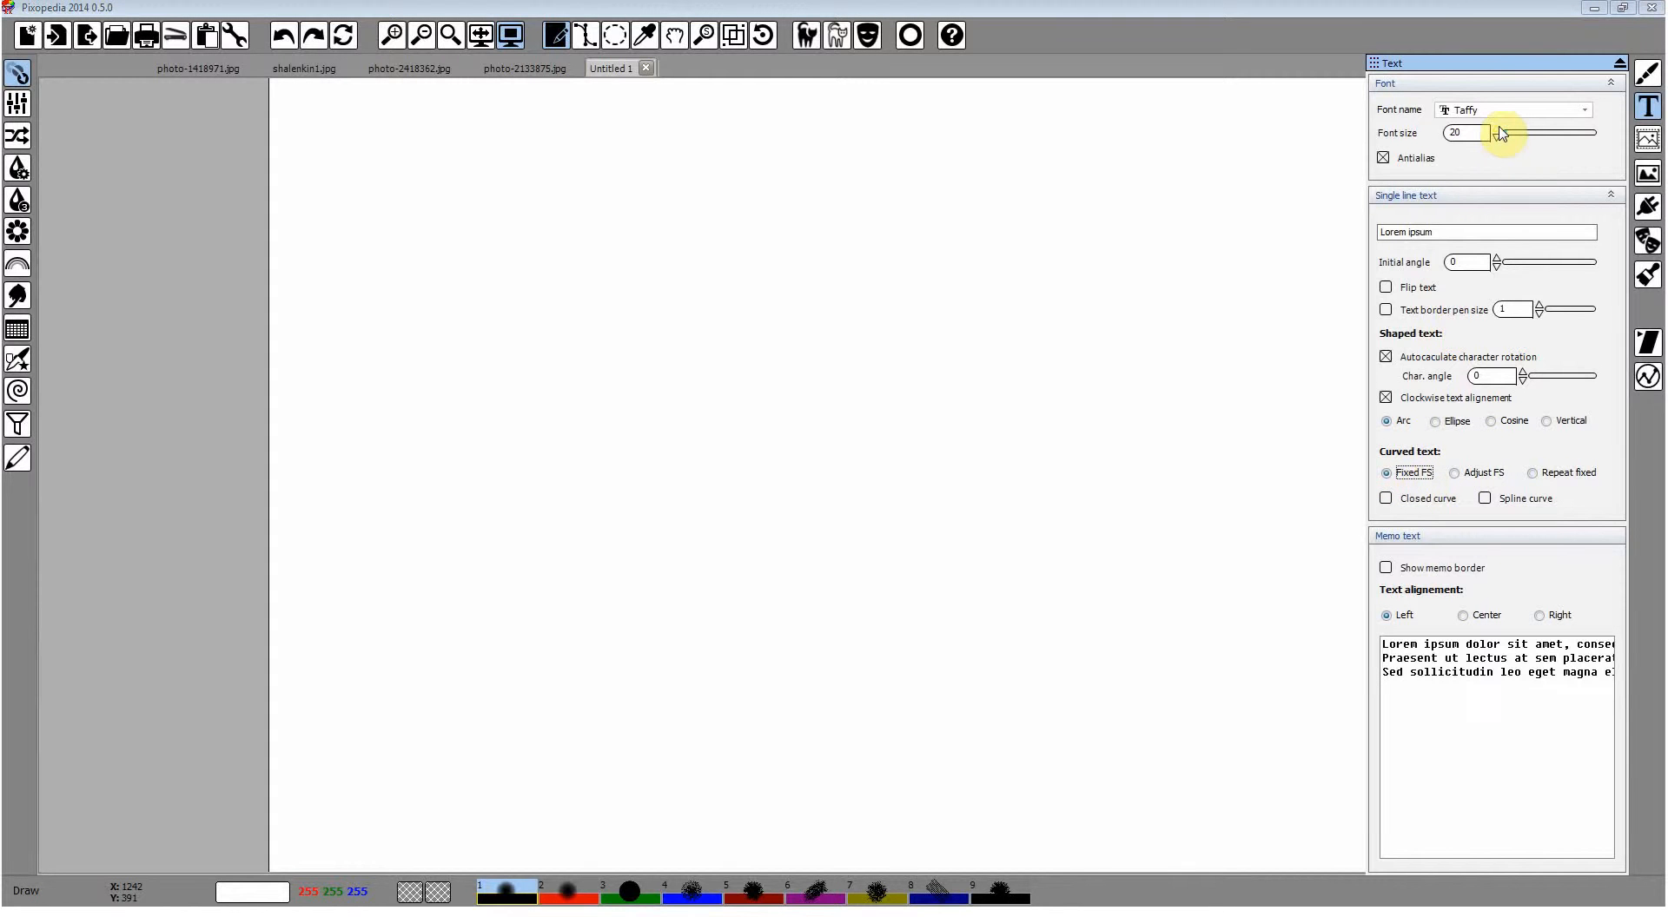
{"action": "left_click", "coordinate": [1477, 232]}
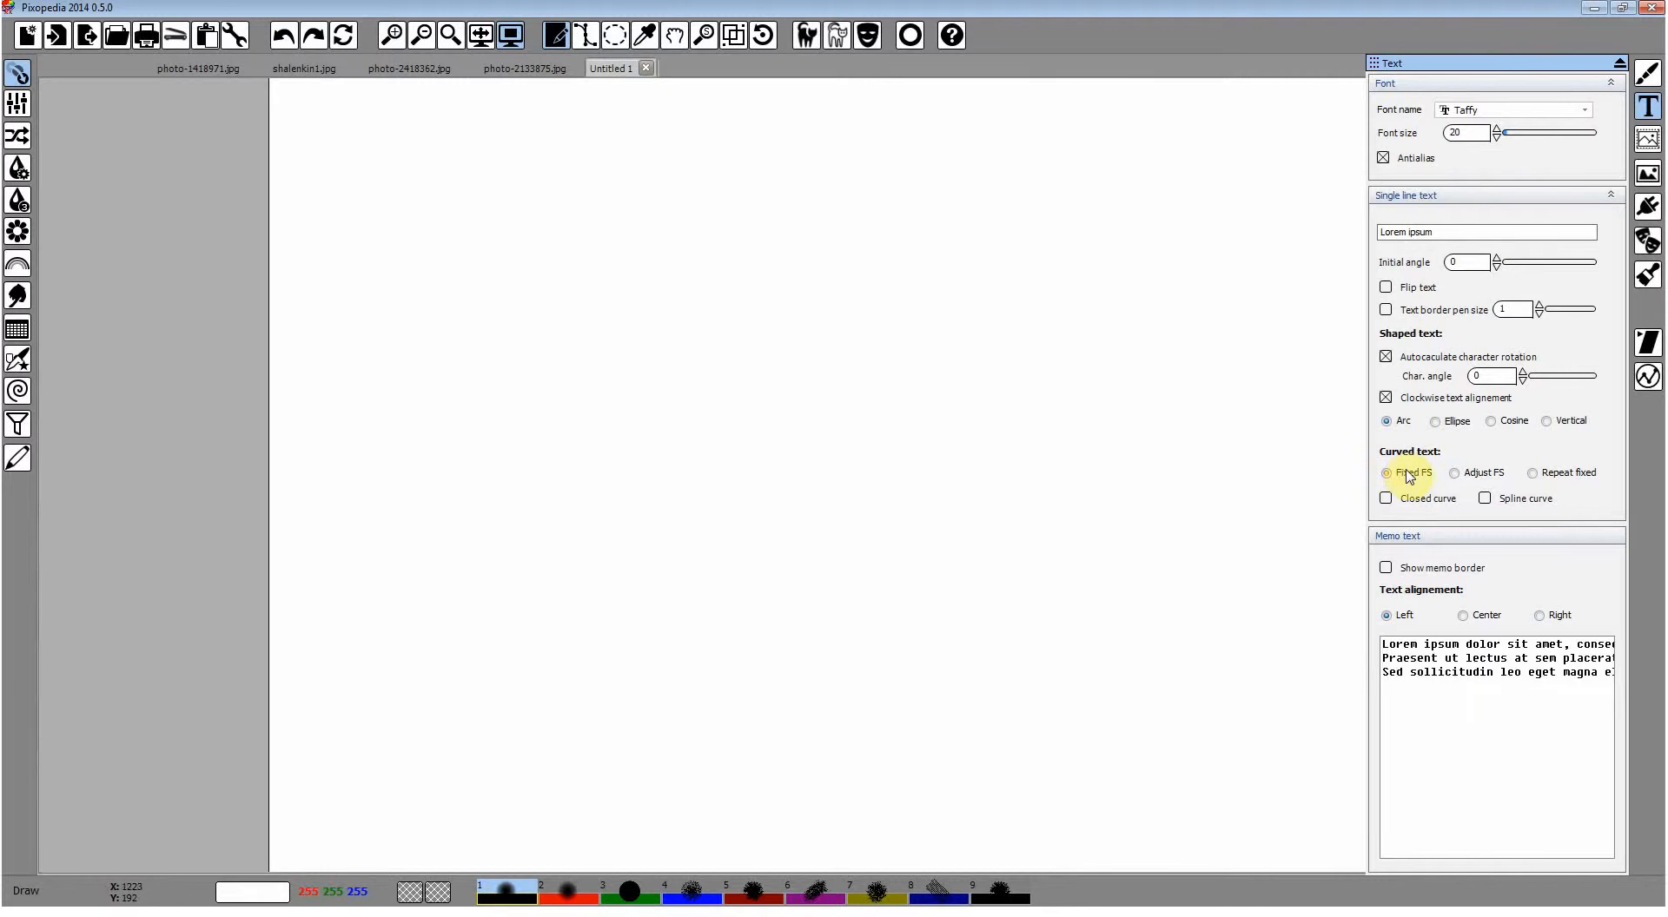
Try "Lorem ipsum" as curved text along long, short and looping freehand paths, and undo the drawn texts.
{"action": "left_click_drag", "start_coordinate": [422, 687], "coordinate": [1217, 276]}
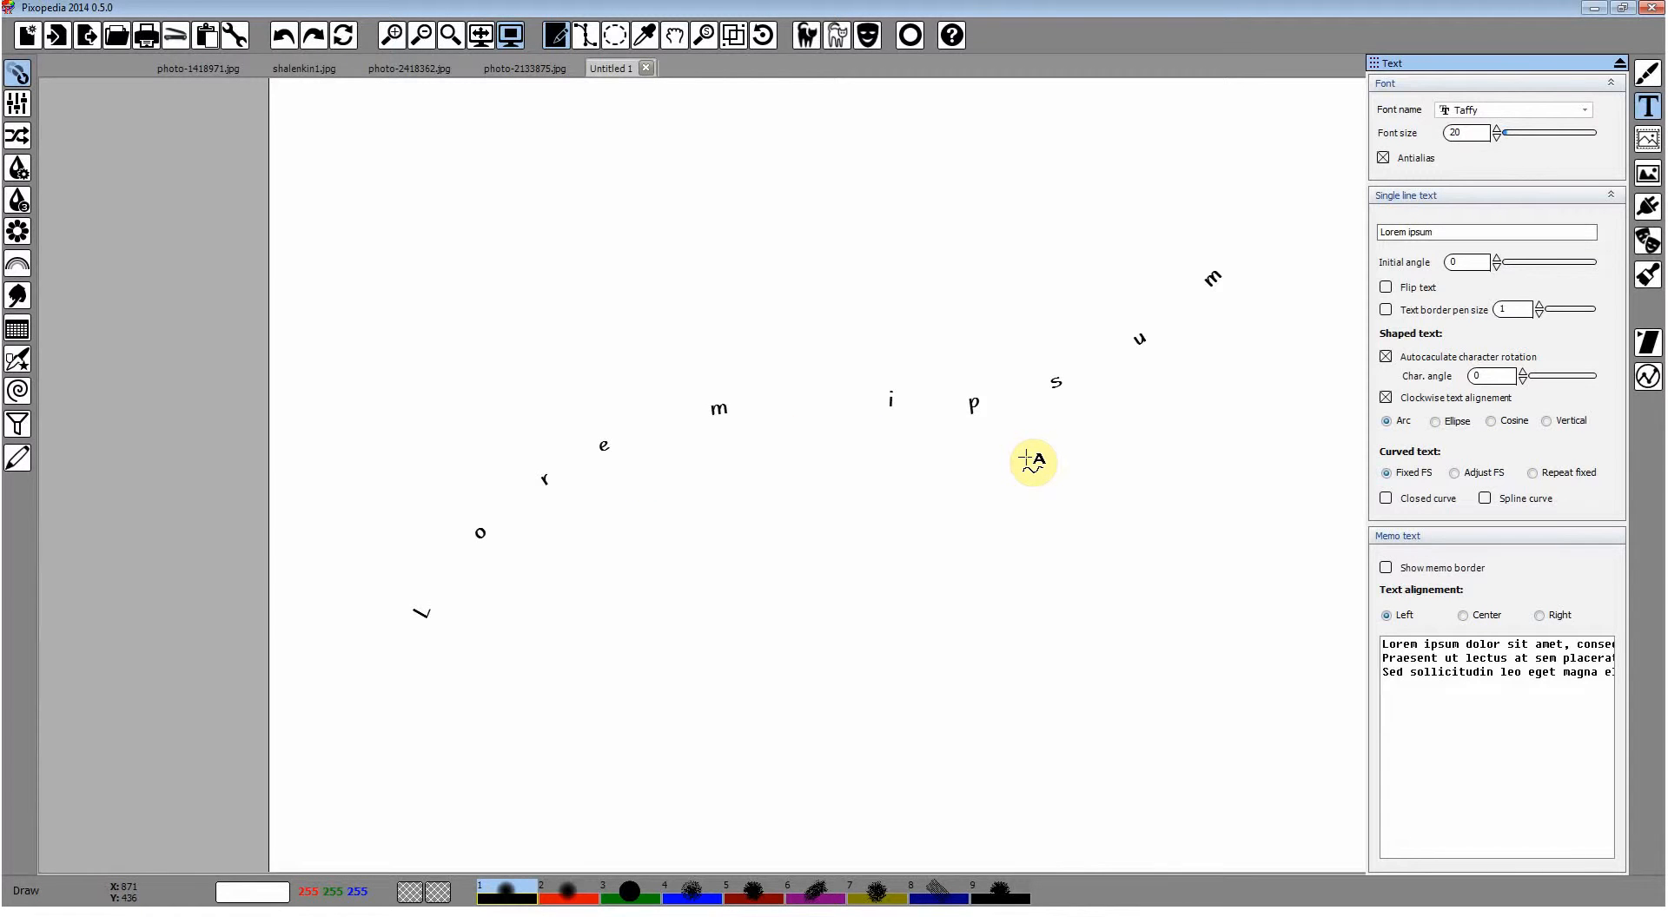
{"action": "left_click", "coordinate": [283, 34]}
{"action": "mouse_move", "coordinate": [412, 288]}
{"action": "left_mouse_down"}
{"action": "mouse_move", "coordinate": [432, 261]}
{"action": "mouse_move", "coordinate": [715, 231]}
{"action": "left_mouse_up"}
{"action": "left_click_drag", "start_coordinate": [447, 359], "coordinate": [778, 287]}
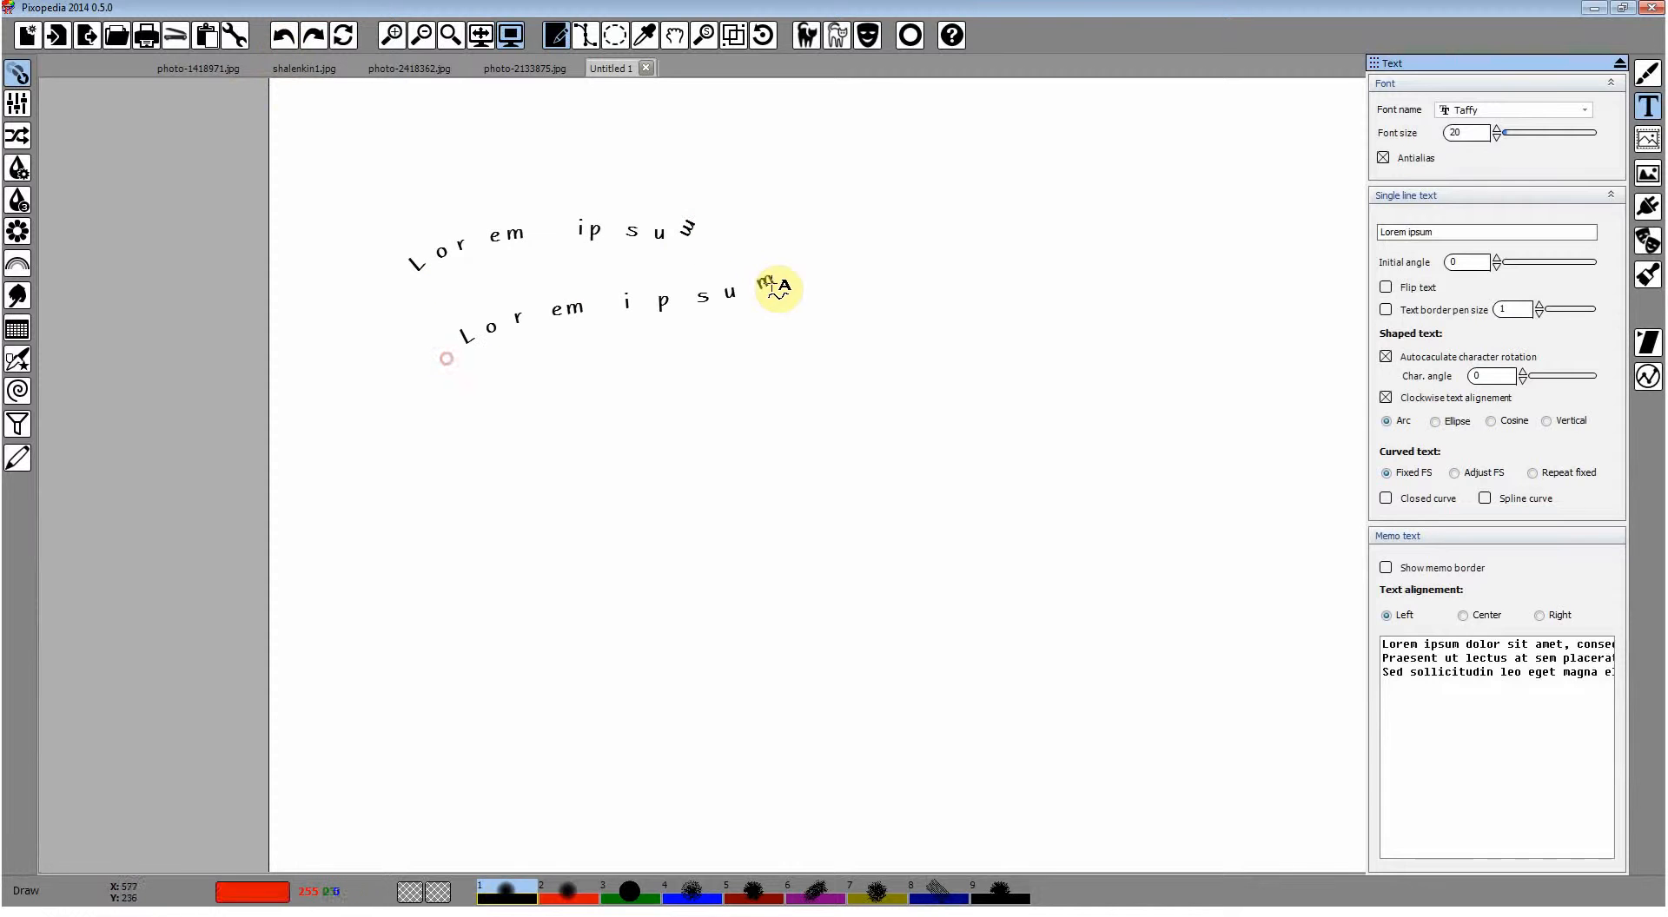
{"action": "left_click_drag", "start_coordinate": [544, 355], "coordinate": [719, 345]}
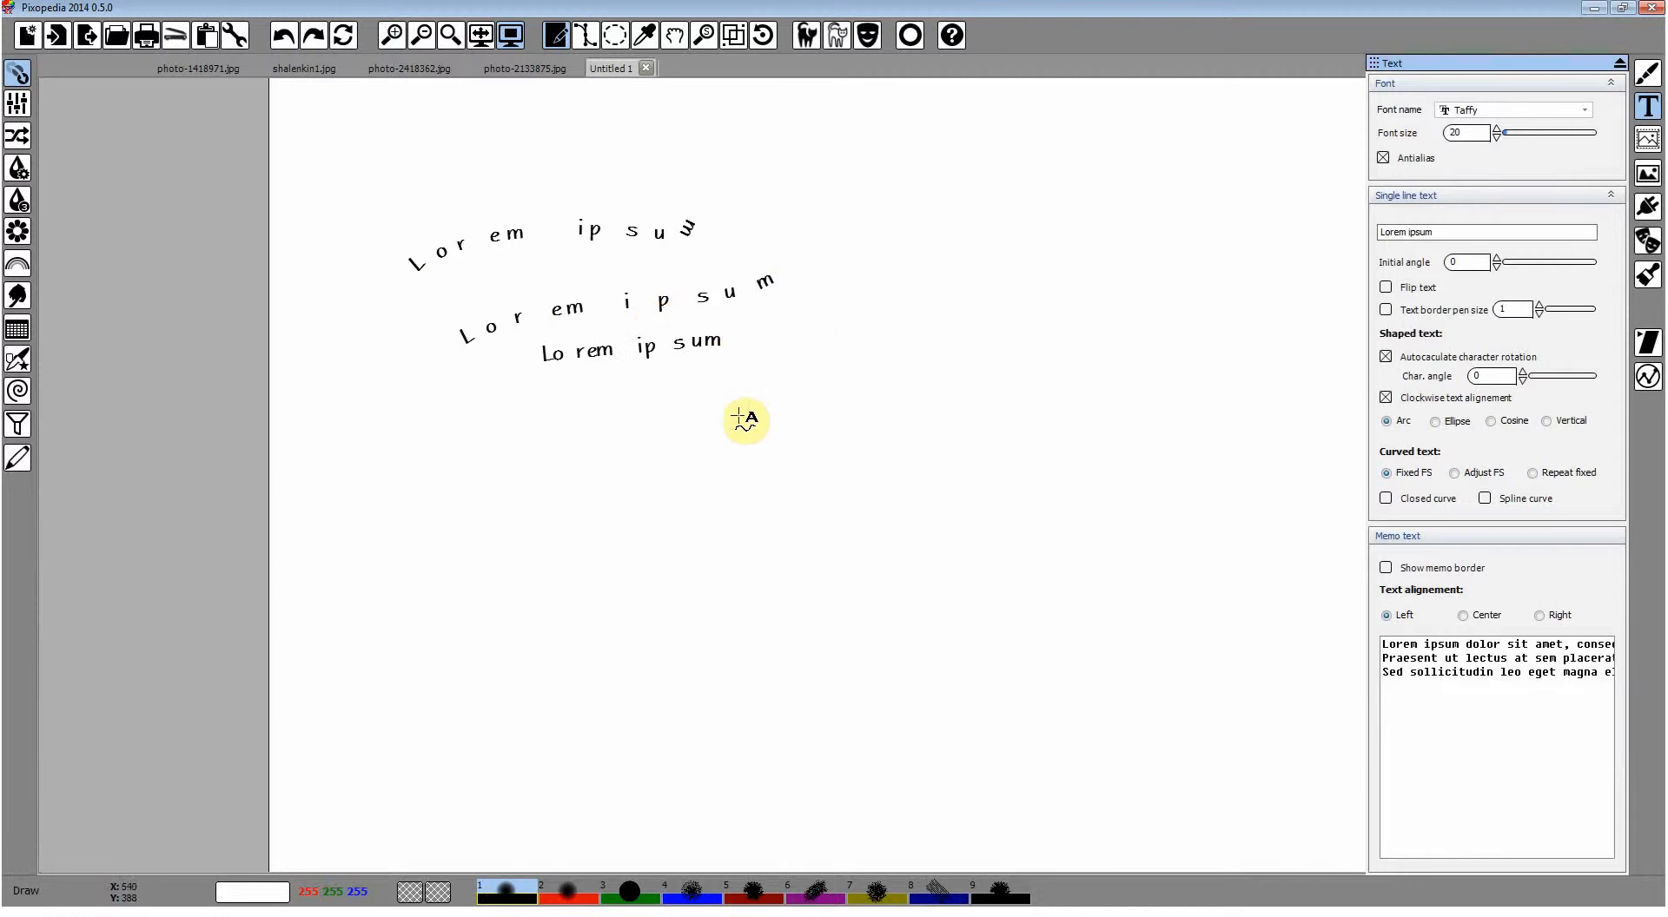
{"action": "left_click_drag", "start_coordinate": [684, 442], "coordinate": [786, 537]}
{"action": "left_click_drag", "start_coordinate": [859, 371], "coordinate": [907, 386]}
{"action": "left_click_drag", "start_coordinate": [992, 363], "coordinate": [1005, 361]}
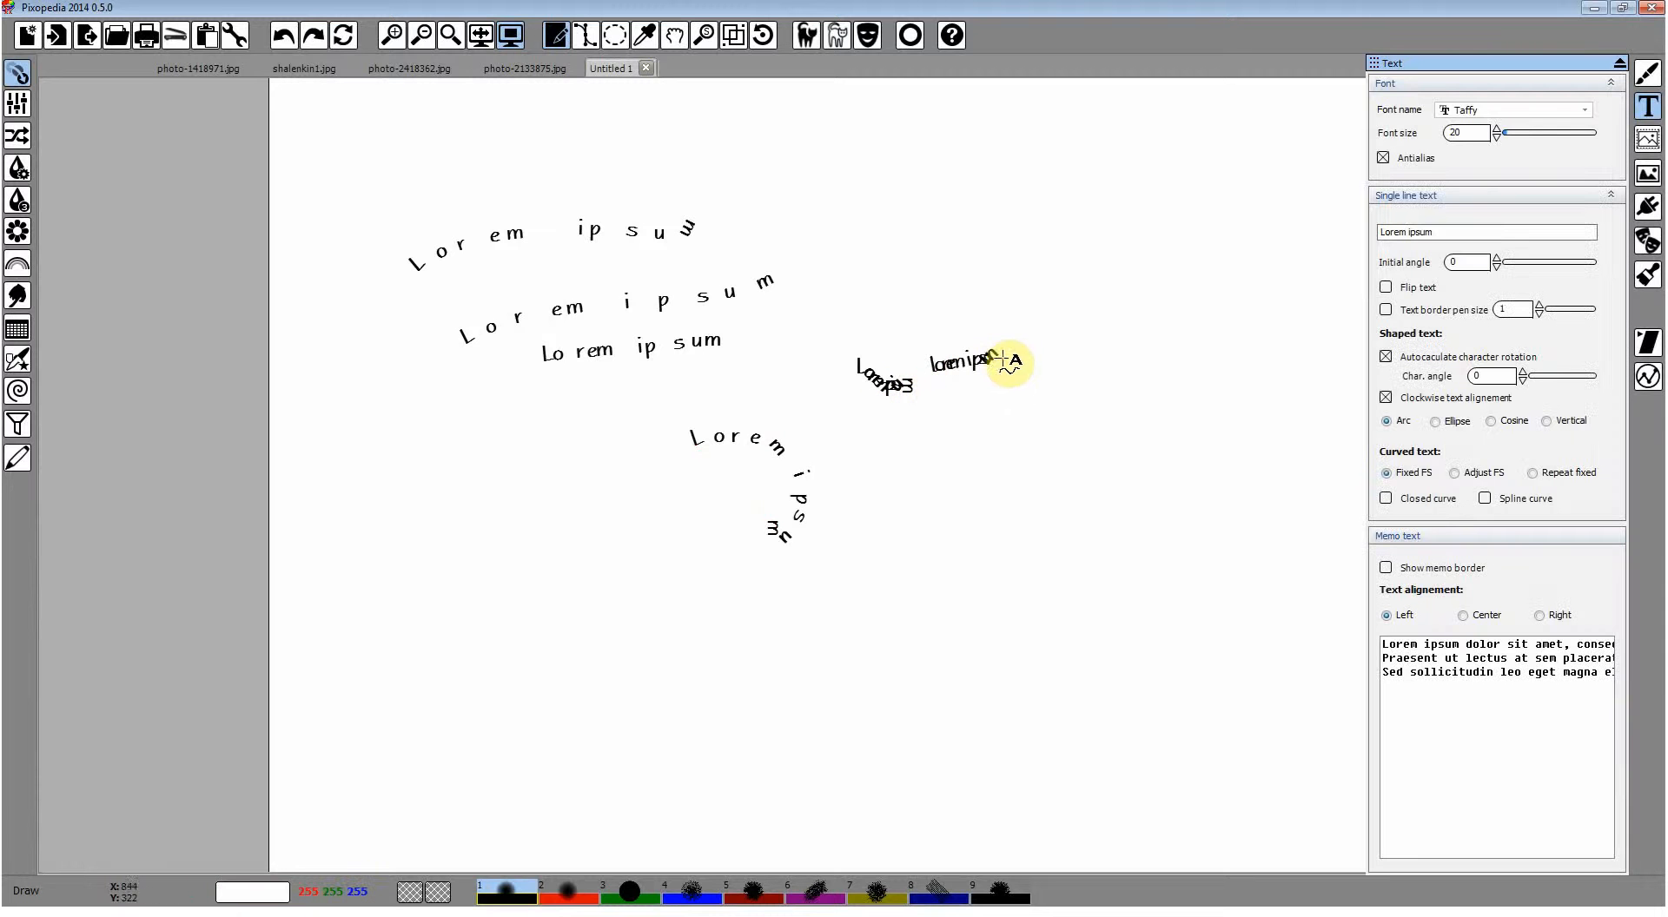
{"action": "left_click", "coordinate": [283, 36]}
{"action": "left_click", "coordinate": [283, 37]}
{"action": "left_click", "coordinate": [283, 36]}
{"action": "left_click", "coordinate": [283, 36]}
Set the font size to 26, testing curved text along rising paths across the canvas before and after, and undo both texts.
{"action": "mouse_move", "coordinate": [346, 706]}
{"action": "left_mouse_down"}
{"action": "mouse_move", "coordinate": [476, 547]}
{"action": "mouse_move", "coordinate": [852, 469]}
{"action": "mouse_move", "coordinate": [1232, 264]}
{"action": "left_mouse_up"}
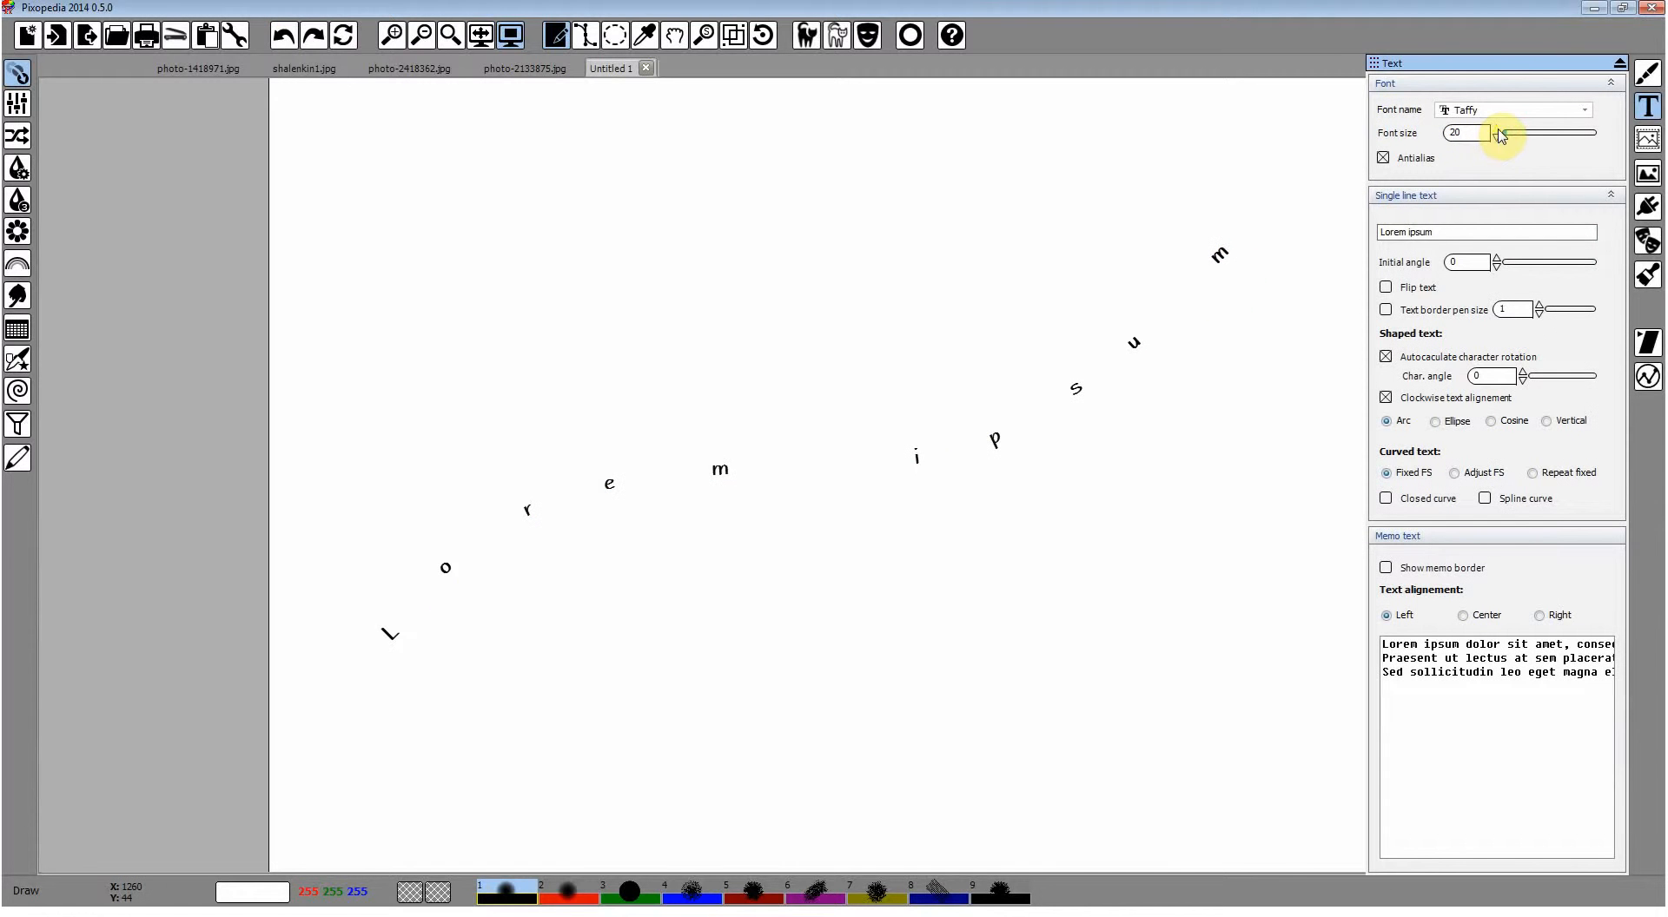
{"action": "left_click", "coordinate": [1497, 129]}
{"action": "left_click", "coordinate": [283, 36]}
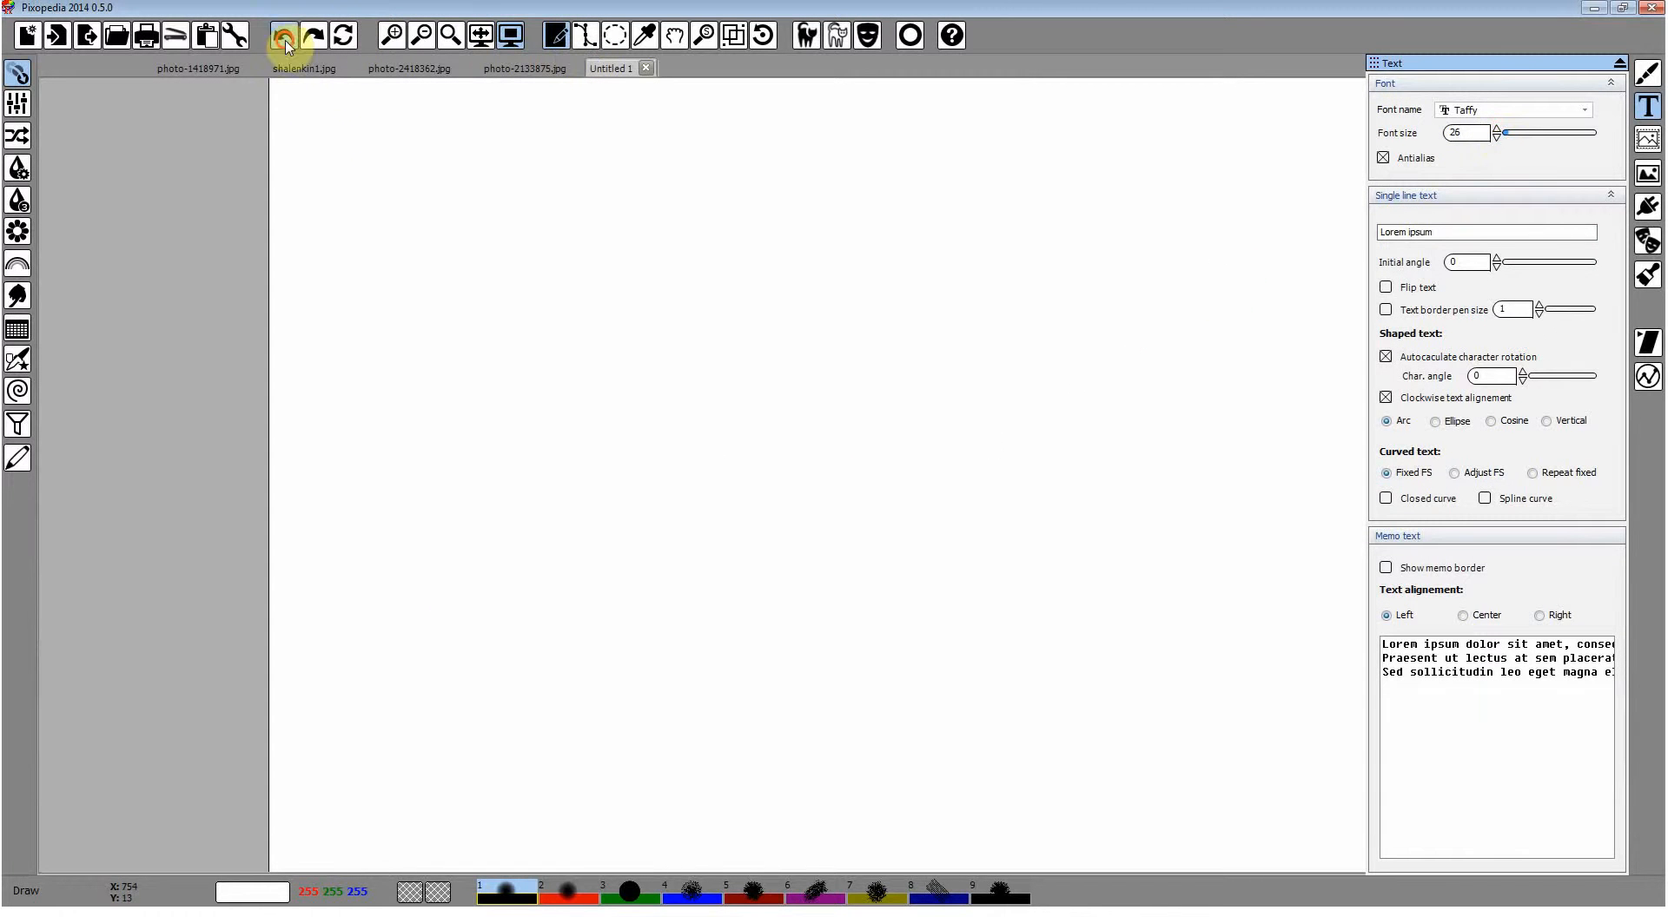
{"action": "left_click", "coordinate": [356, 769]}
{"action": "mouse_move", "coordinate": [359, 734]}
{"action": "left_mouse_down"}
{"action": "mouse_move", "coordinate": [791, 429]}
{"action": "mouse_move", "coordinate": [1192, 343]}
{"action": "left_mouse_up"}
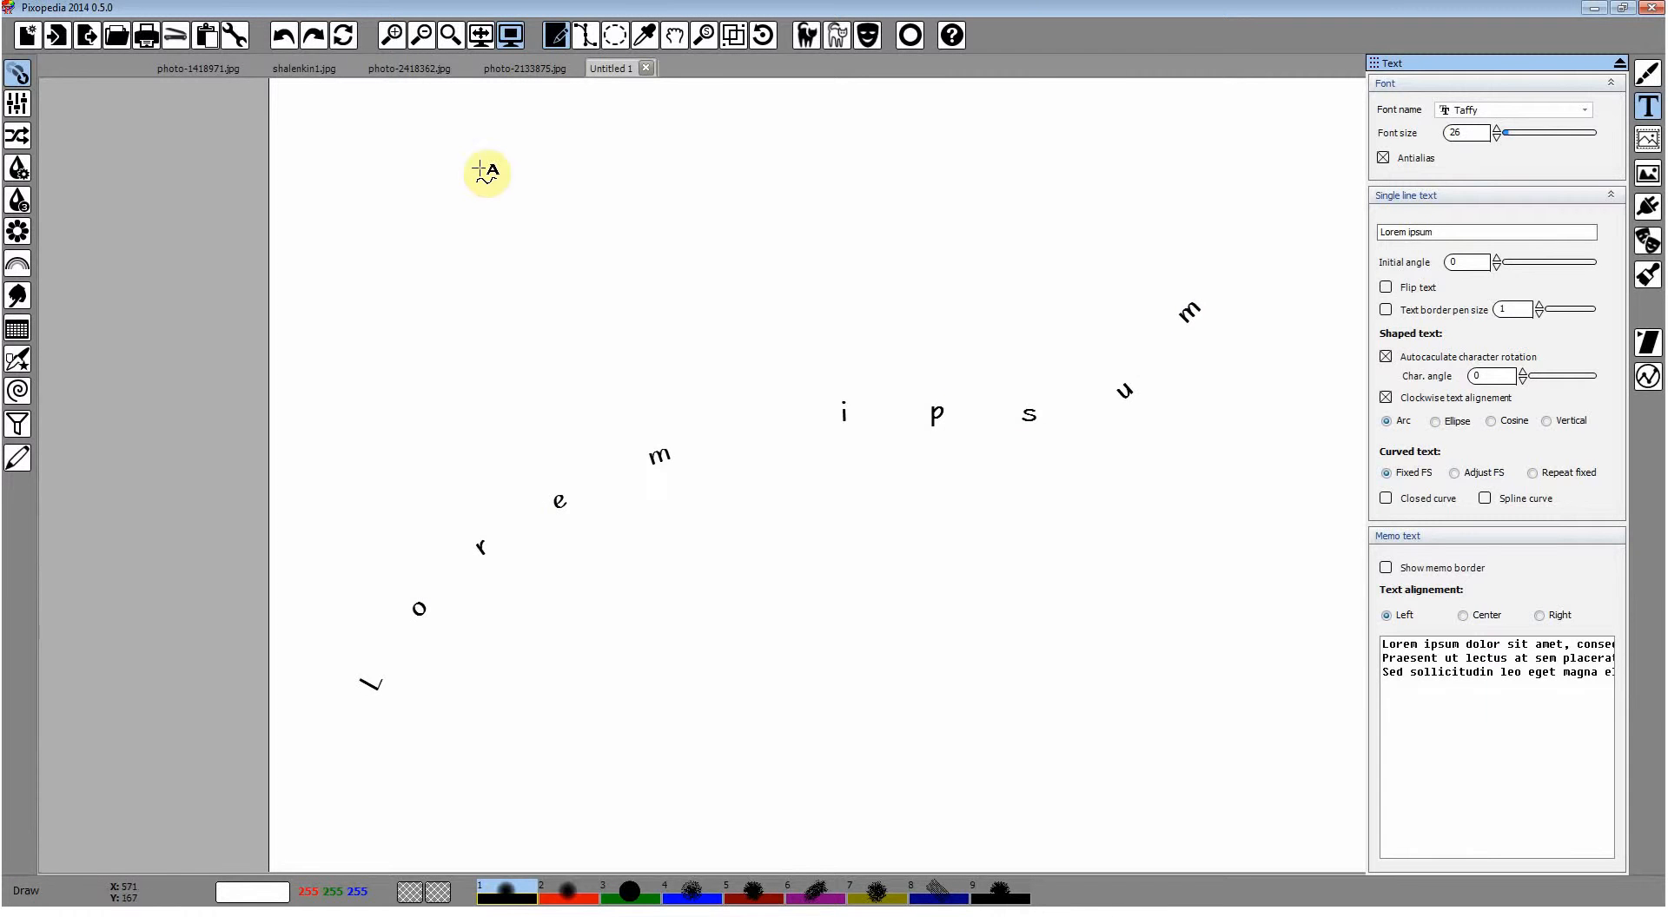
{"action": "left_click", "coordinate": [284, 37]}
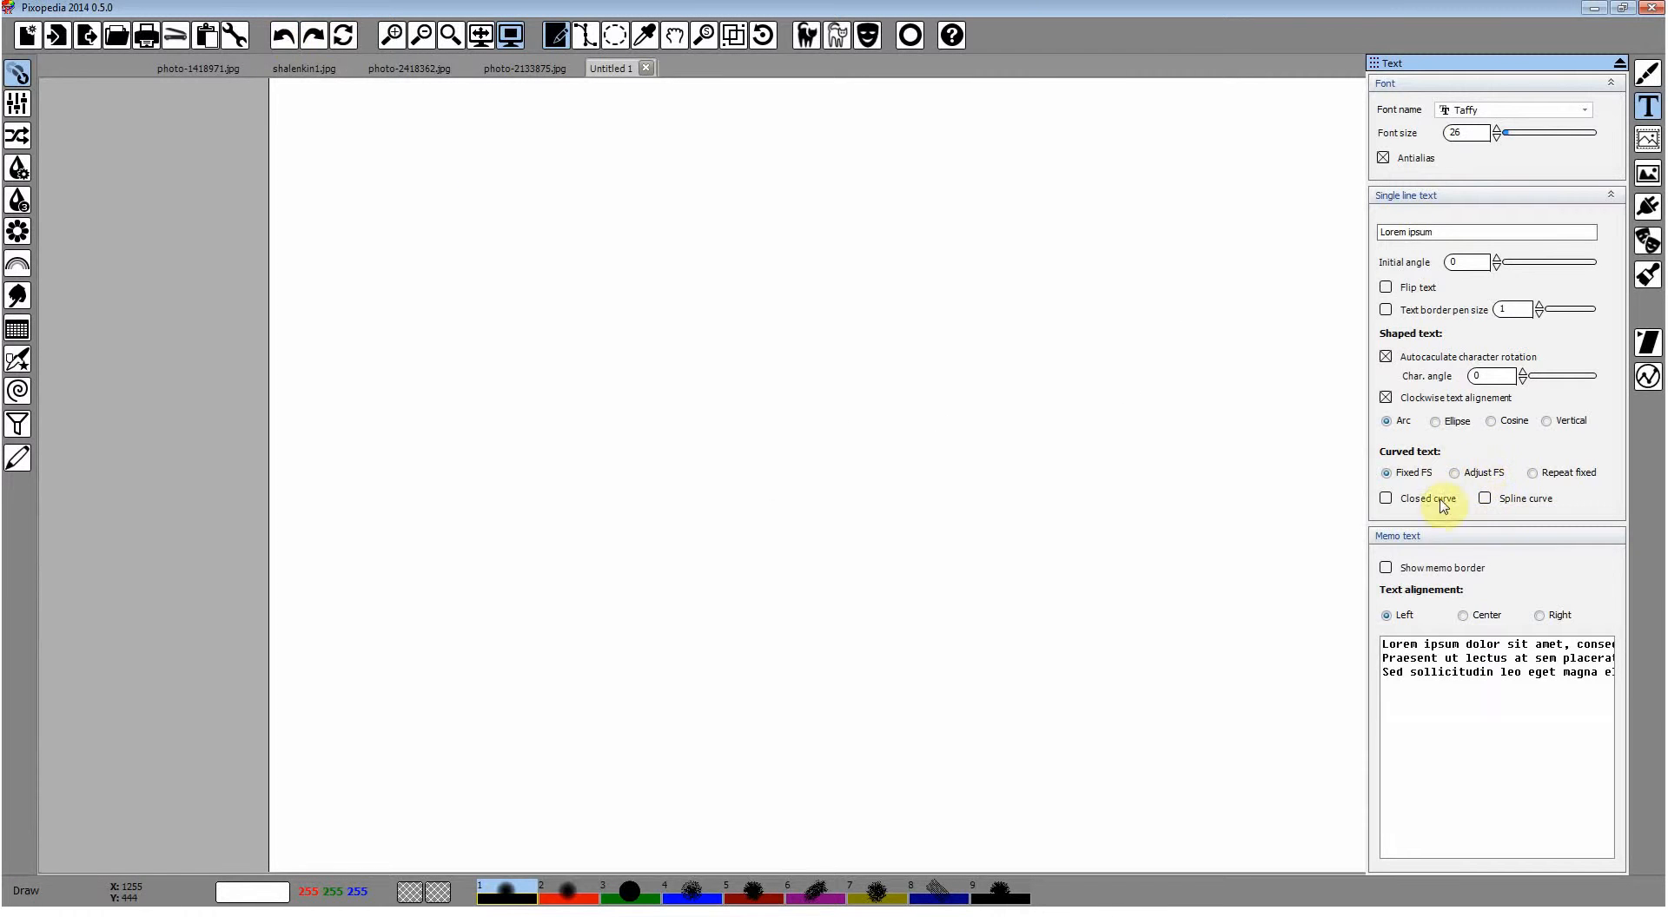
Enable Closed curve for curved text and draw "Lorem ipsum" around a large freehand loop in the canvas.
{"action": "mouse_move", "coordinate": [717, 599]}
{"action": "left_mouse_down"}
{"action": "mouse_move", "coordinate": [659, 559]}
{"action": "mouse_move", "coordinate": [980, 344]}
{"action": "mouse_move", "coordinate": [1013, 510]}
{"action": "left_mouse_up"}
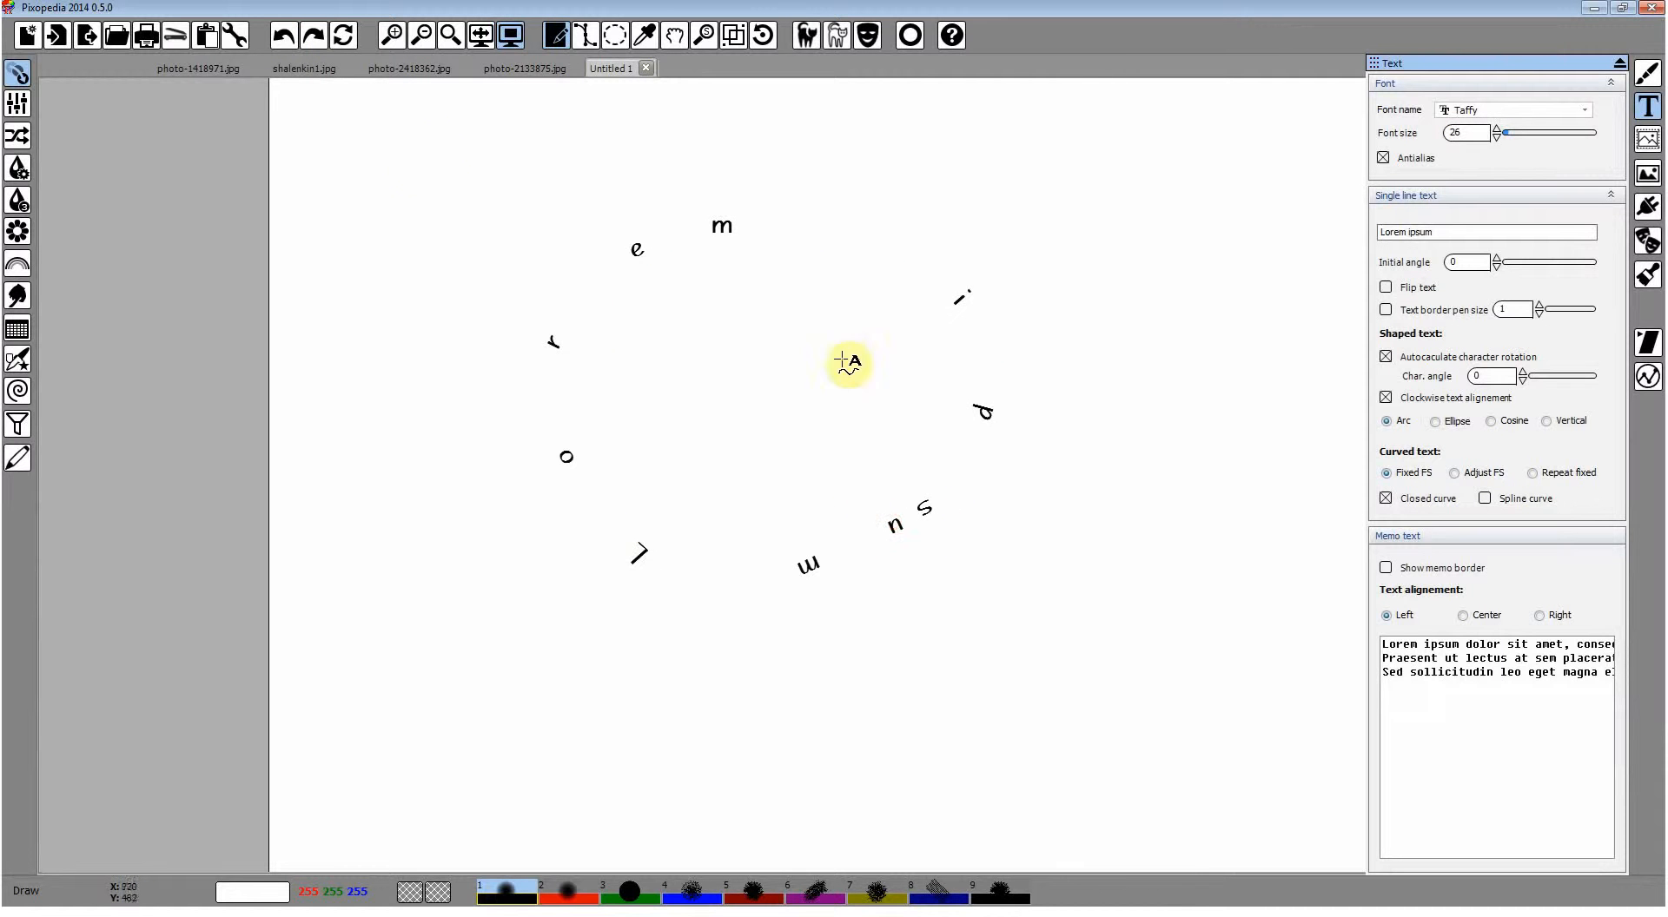
Undo the closed-loop text, disable Closed curve, enable Spline curve, test "Lorem ipsum" along a wavy rising path, and undo it.
{"action": "left_click", "coordinate": [285, 36]}
{"action": "left_click", "coordinate": [1424, 499]}
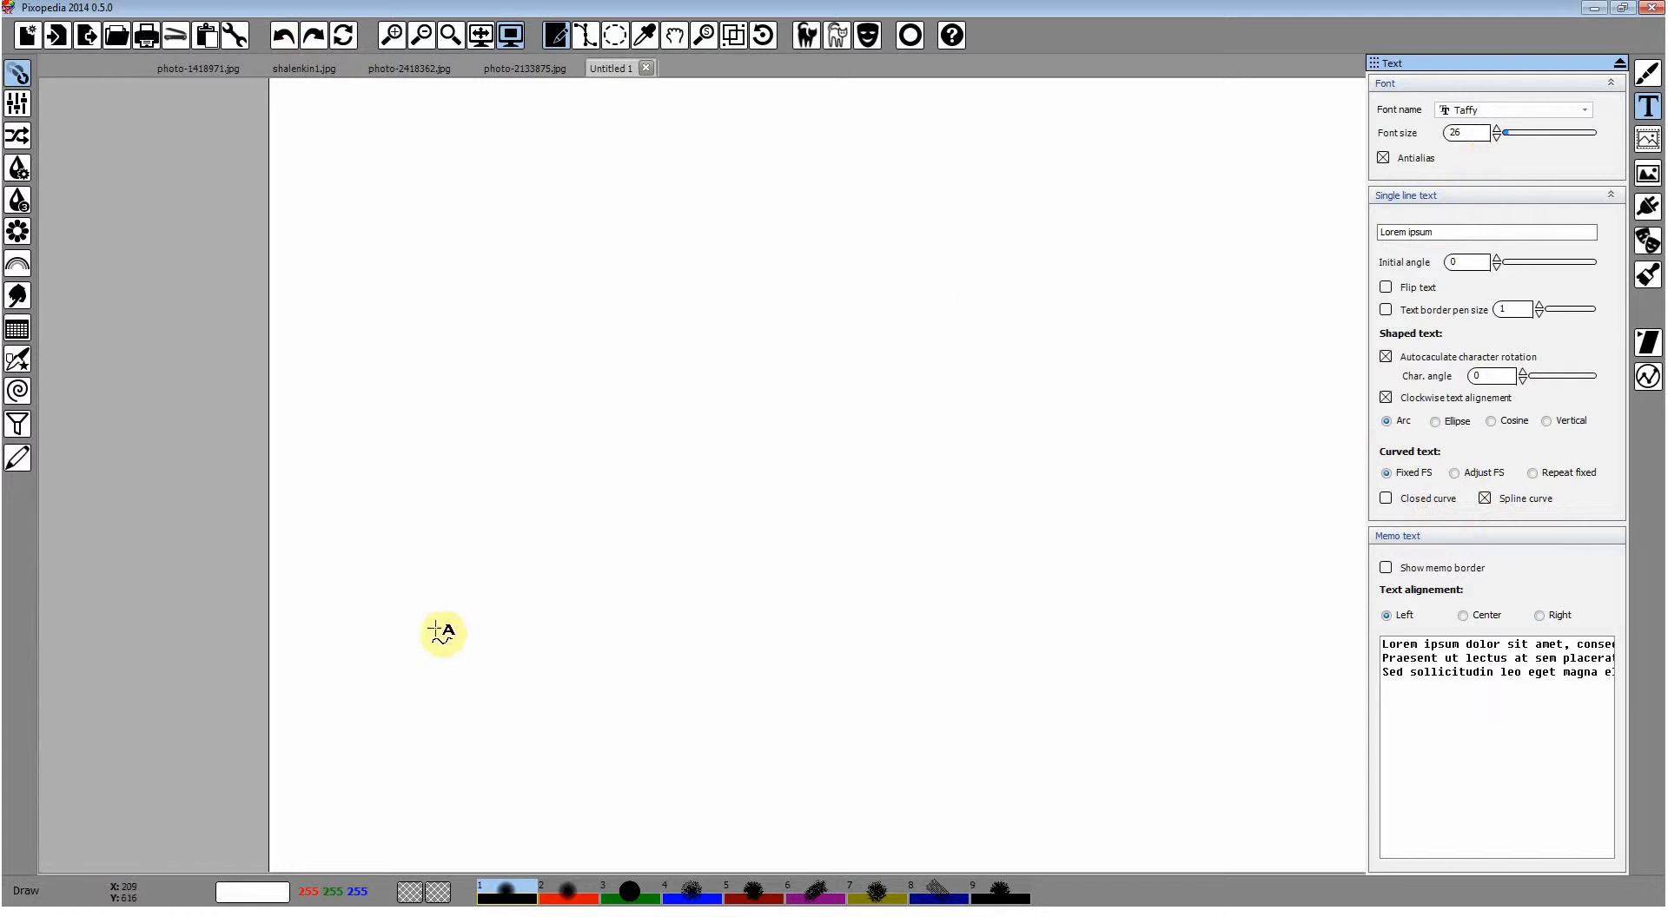
{"action": "mouse_move", "coordinate": [404, 682]}
{"action": "left_mouse_down"}
{"action": "mouse_move", "coordinate": [450, 403]}
{"action": "mouse_move", "coordinate": [637, 385]}
{"action": "mouse_move", "coordinate": [872, 468]}
{"action": "mouse_move", "coordinate": [942, 248]}
{"action": "mouse_move", "coordinate": [1176, 222]}
{"action": "mouse_move", "coordinate": [1207, 252]}
{"action": "left_mouse_up"}
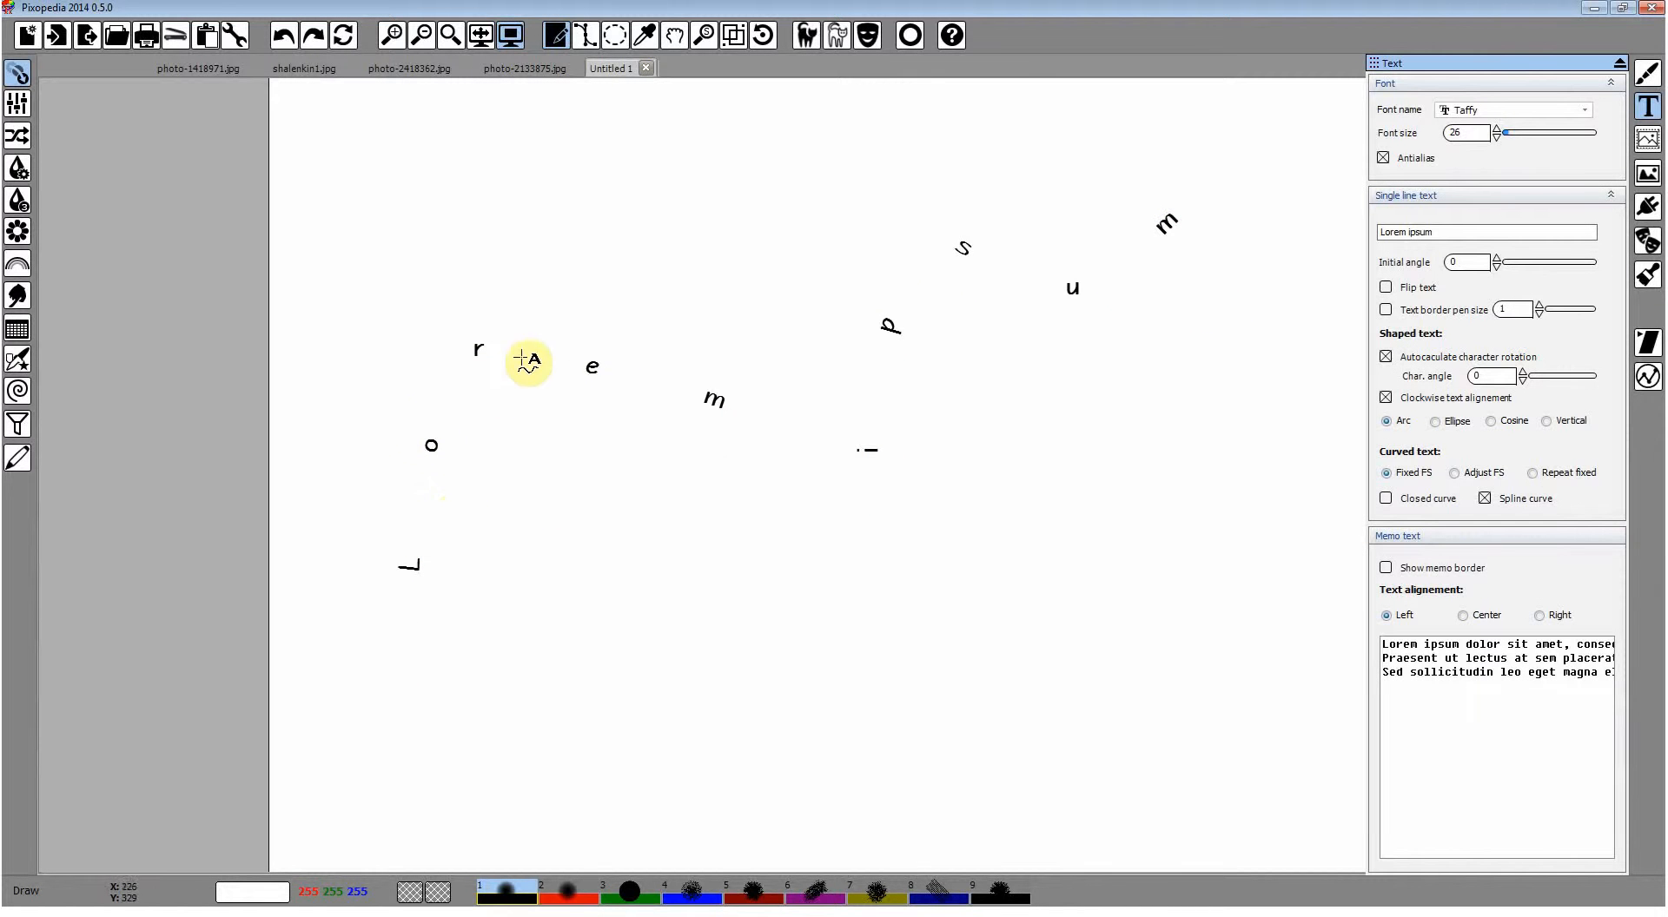
{"action": "left_click", "coordinate": [284, 34]}
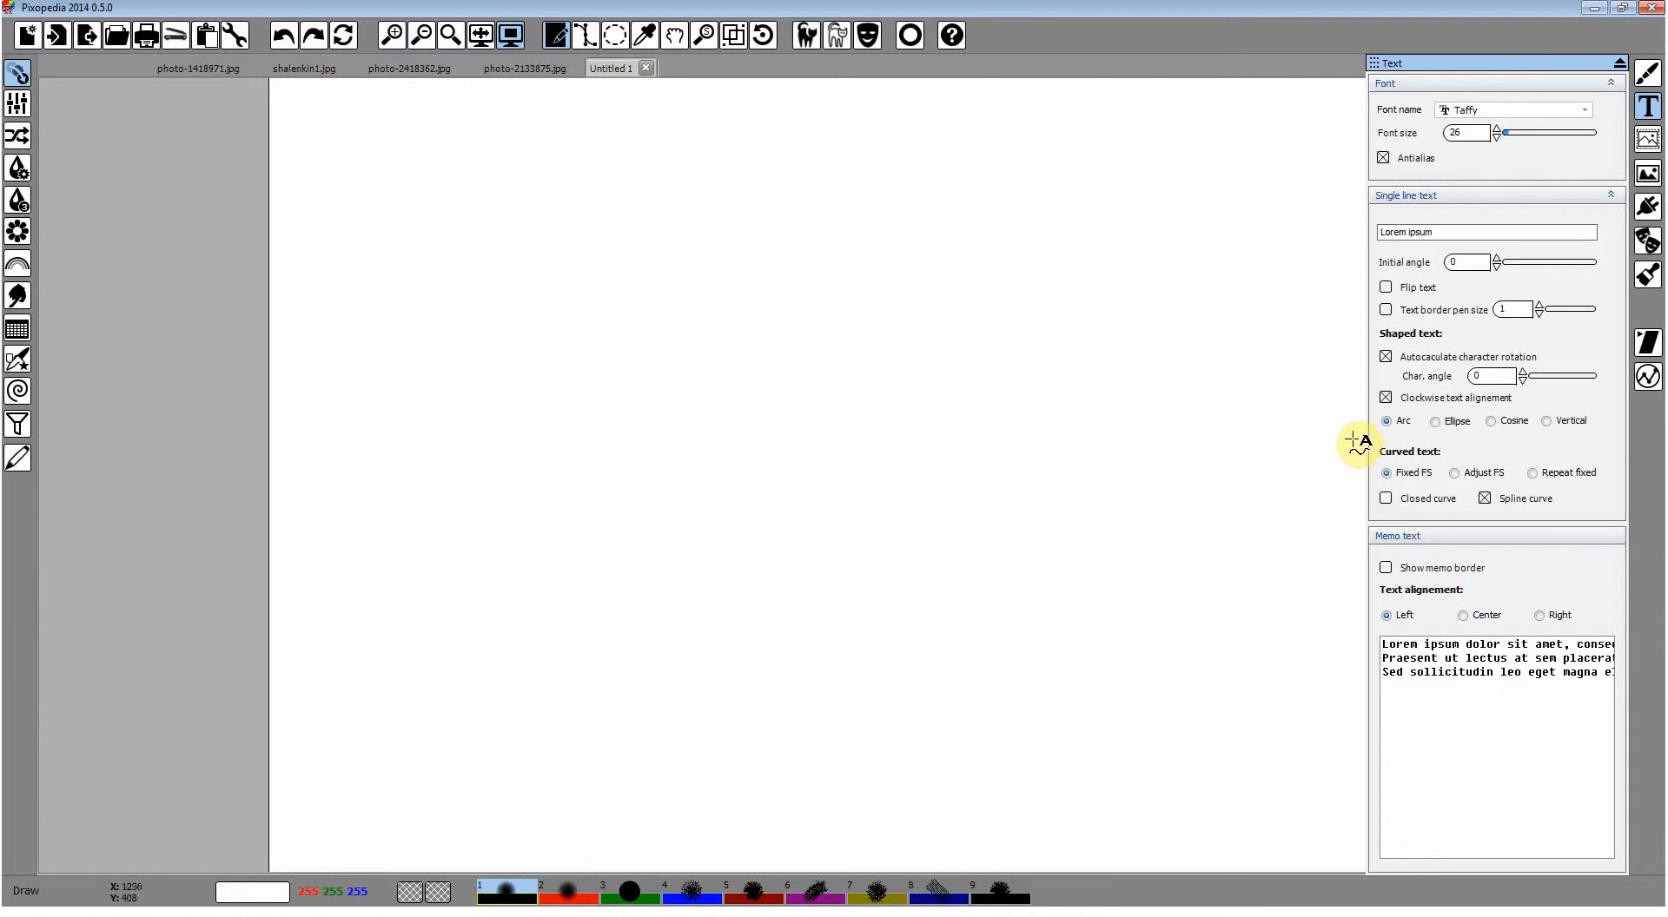
Try the Adjust FS curved text mode without Spline curve on a short and a long rising path, and undo both texts.
{"action": "left_click", "coordinate": [1456, 474]}
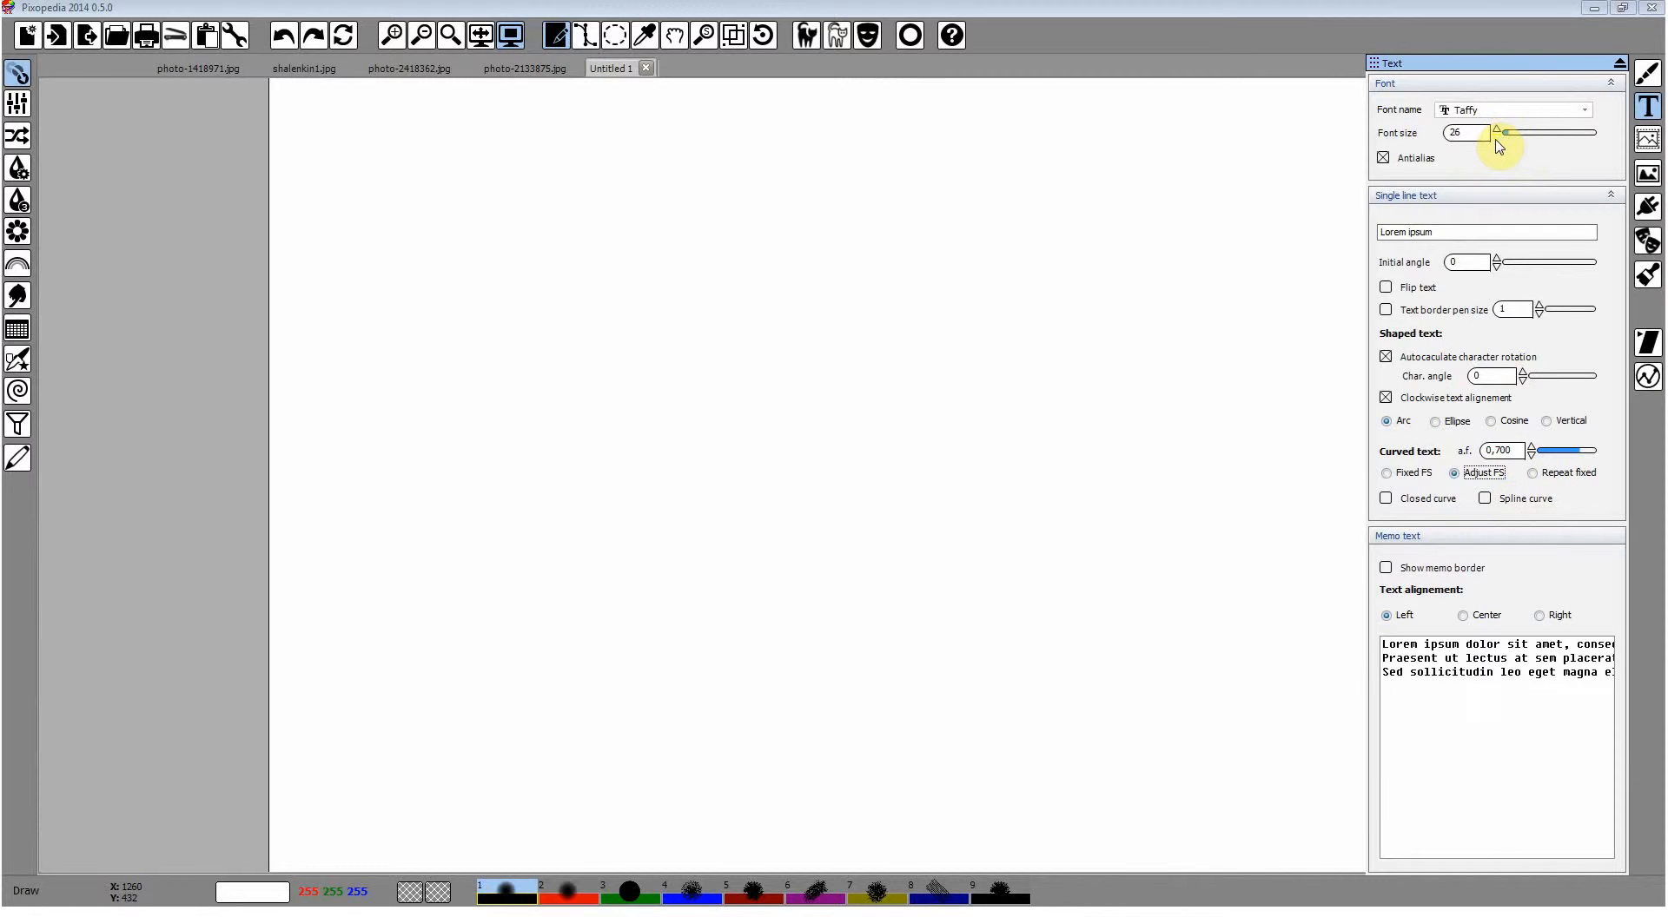
{"action": "left_click_drag", "start_coordinate": [373, 463], "coordinate": [584, 357]}
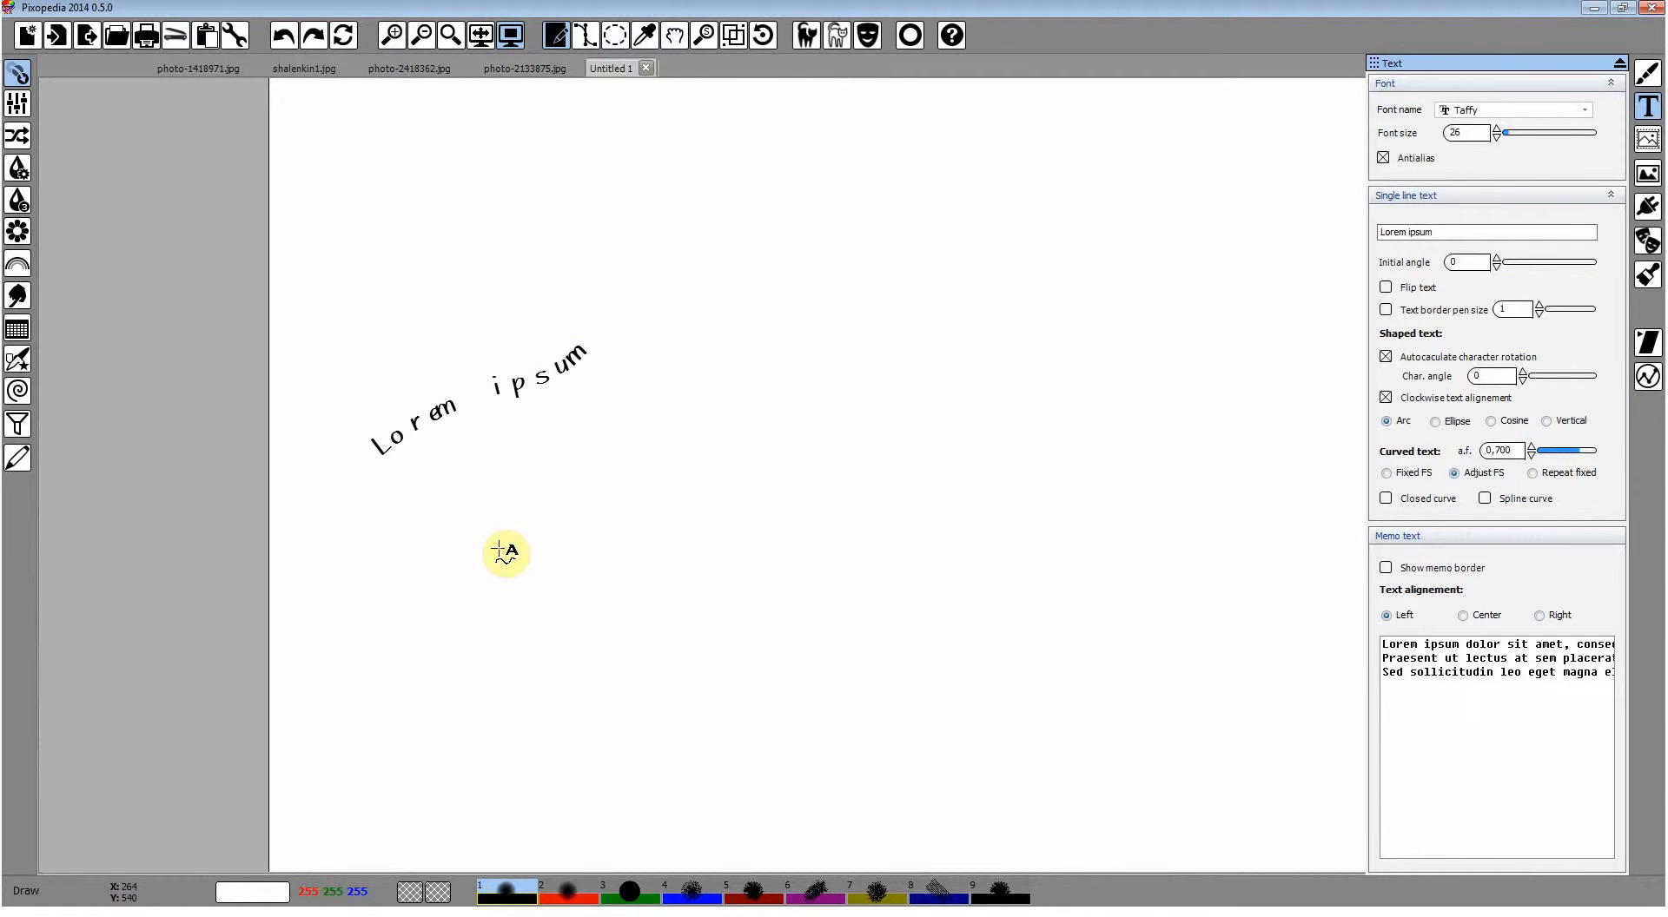
{"action": "mouse_move", "coordinate": [333, 683]}
{"action": "left_mouse_down"}
{"action": "mouse_move", "coordinate": [545, 548]}
{"action": "mouse_move", "coordinate": [729, 514]}
{"action": "mouse_move", "coordinate": [864, 373]}
{"action": "mouse_move", "coordinate": [1059, 270]}
{"action": "mouse_move", "coordinate": [1209, 153]}
{"action": "left_mouse_up"}
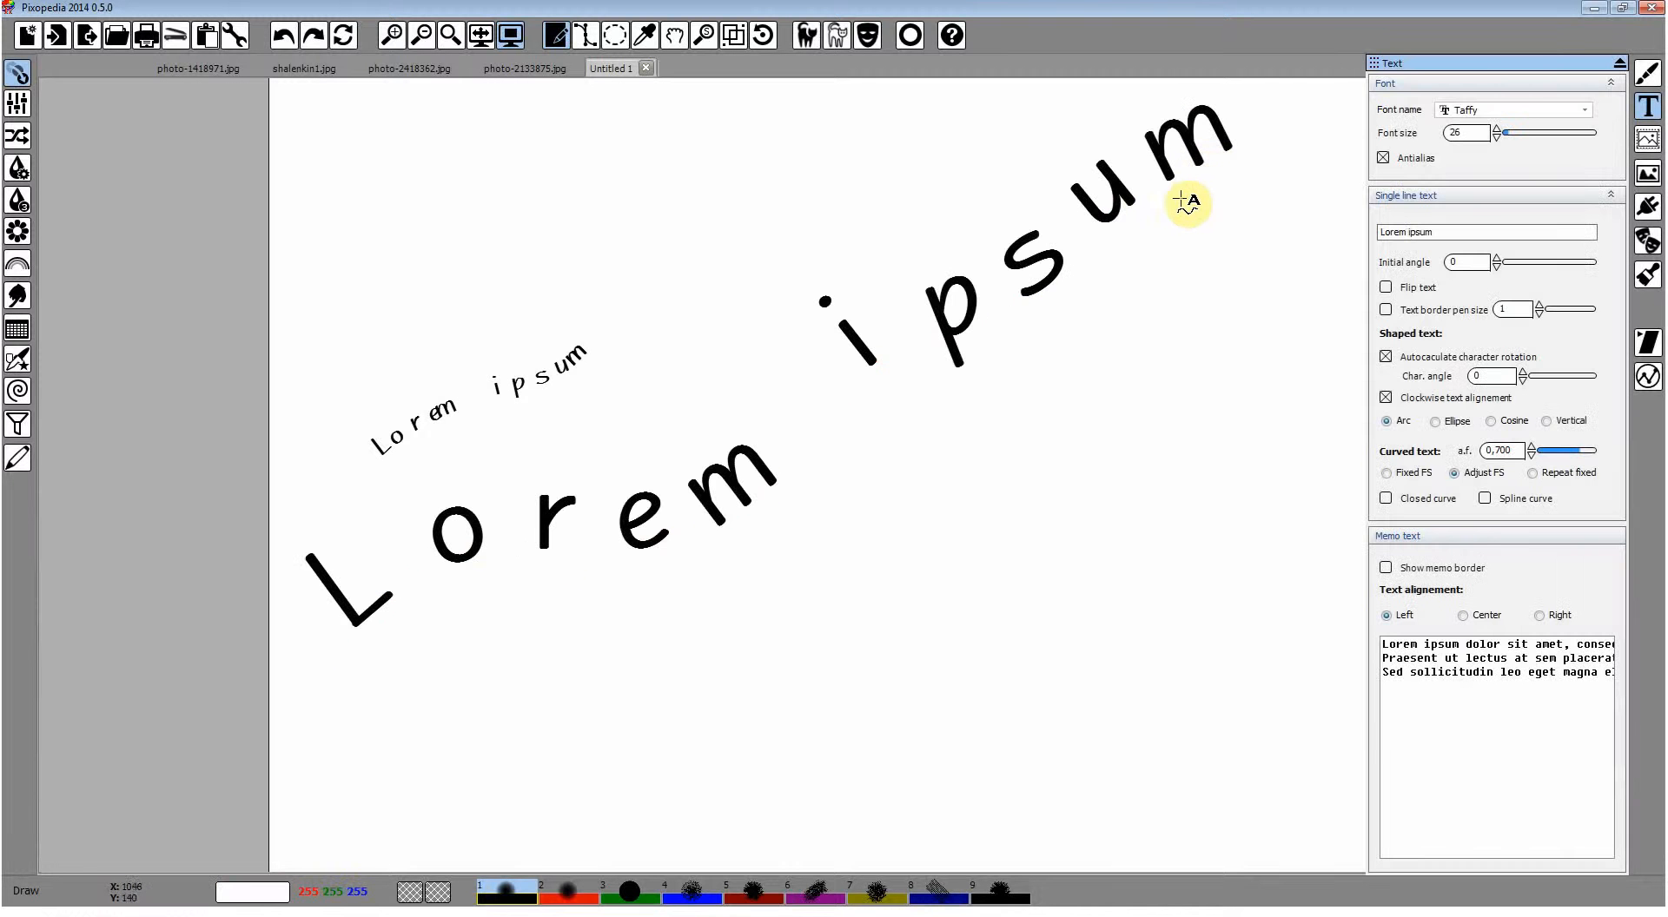
{"action": "left_click", "coordinate": [283, 36]}
{"action": "left_click", "coordinate": [283, 37]}
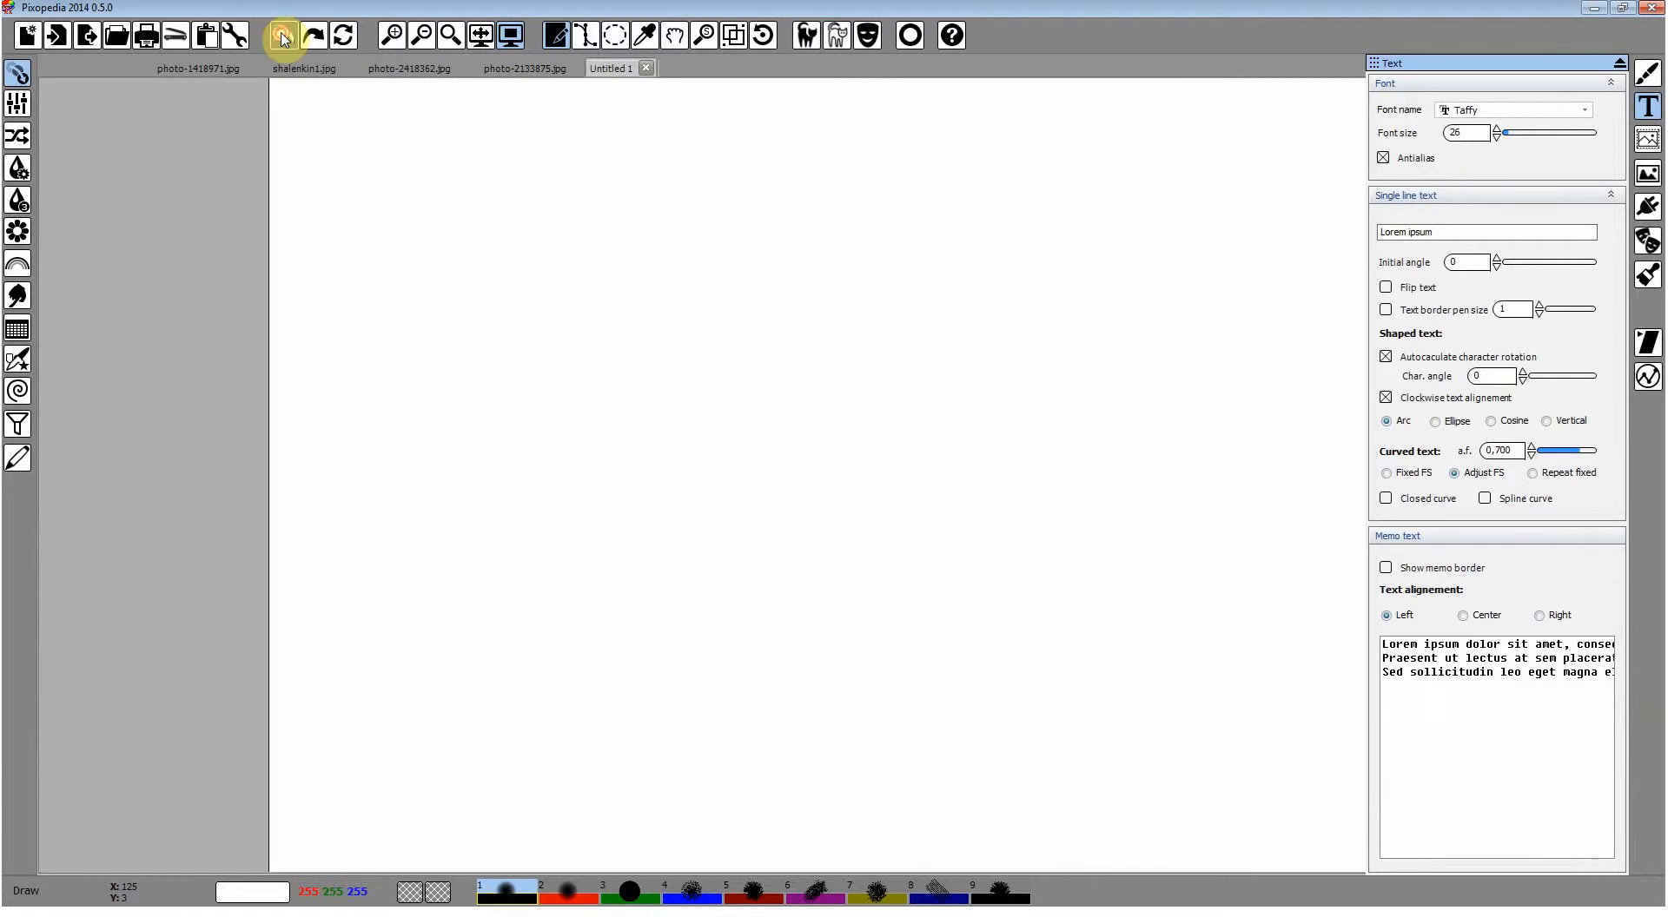
Test font-size-adjusted "Lorem ipsum" along falling, reversed, looping and dipping freehand paths, undoing each text.
{"action": "mouse_move", "coordinate": [356, 243]}
{"action": "left_mouse_down"}
{"action": "mouse_move", "coordinate": [645, 338]}
{"action": "mouse_move", "coordinate": [681, 471]}
{"action": "mouse_move", "coordinate": [947, 577]}
{"action": "mouse_move", "coordinate": [1127, 691]}
{"action": "mouse_move", "coordinate": [1236, 702]}
{"action": "left_mouse_up"}
{"action": "left_click", "coordinate": [284, 39]}
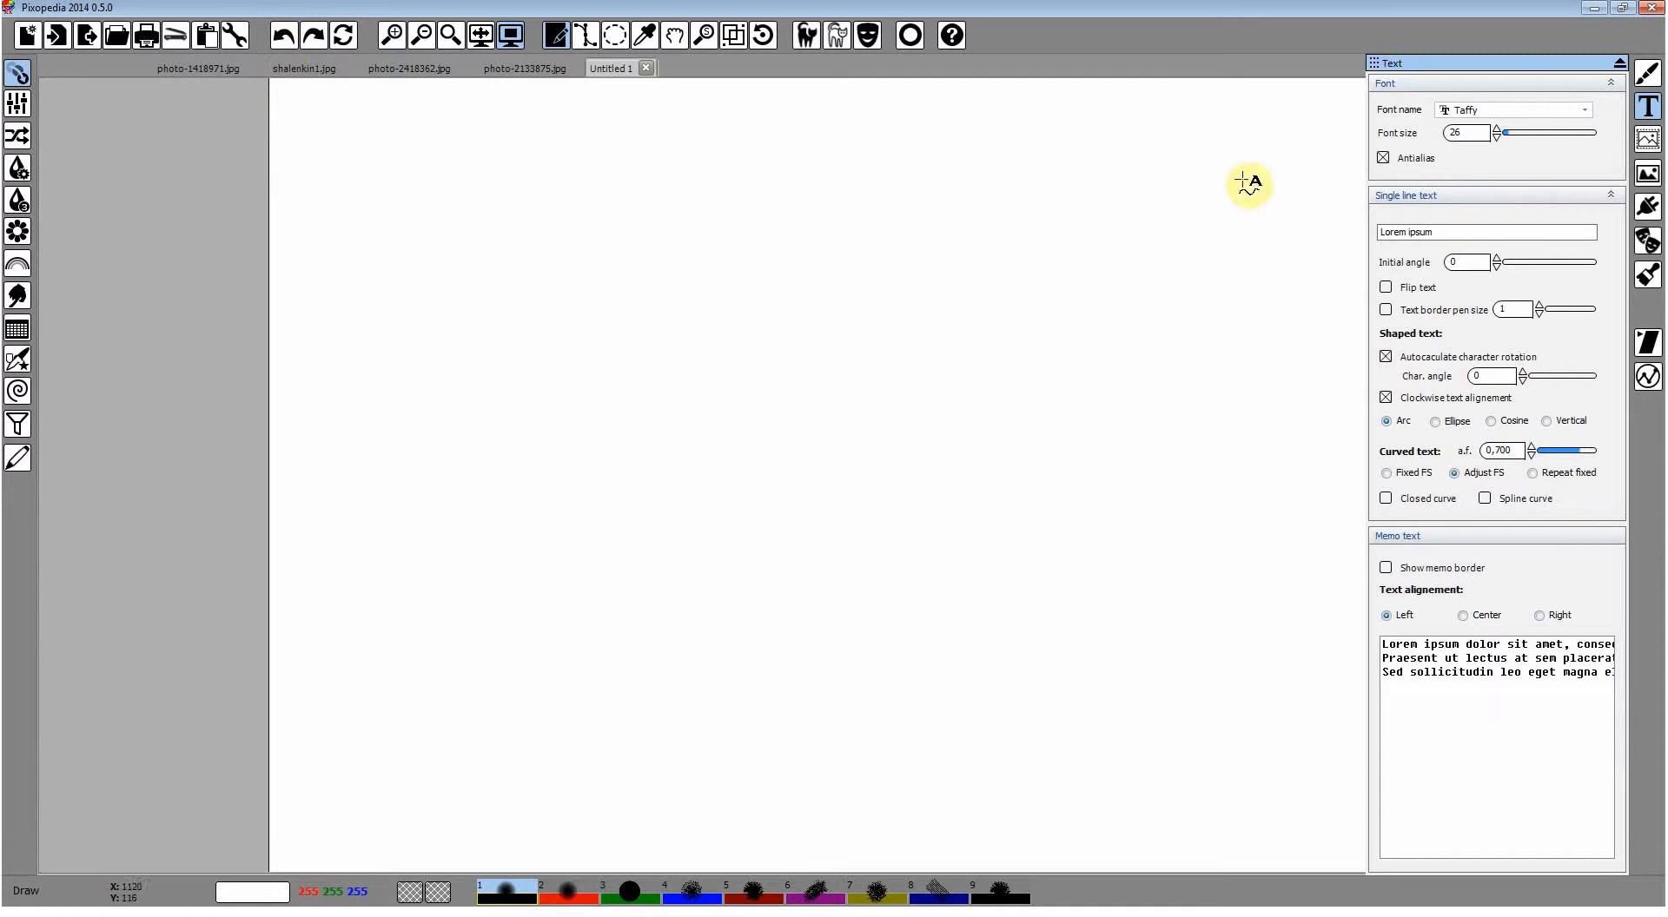
{"action": "mouse_move", "coordinate": [1235, 185]}
{"action": "left_mouse_down"}
{"action": "mouse_move", "coordinate": [1213, 218]}
{"action": "mouse_move", "coordinate": [1175, 418]}
{"action": "mouse_move", "coordinate": [1053, 544]}
{"action": "mouse_move", "coordinate": [771, 585]}
{"action": "mouse_move", "coordinate": [607, 656]}
{"action": "mouse_move", "coordinate": [442, 664]}
{"action": "left_mouse_up"}
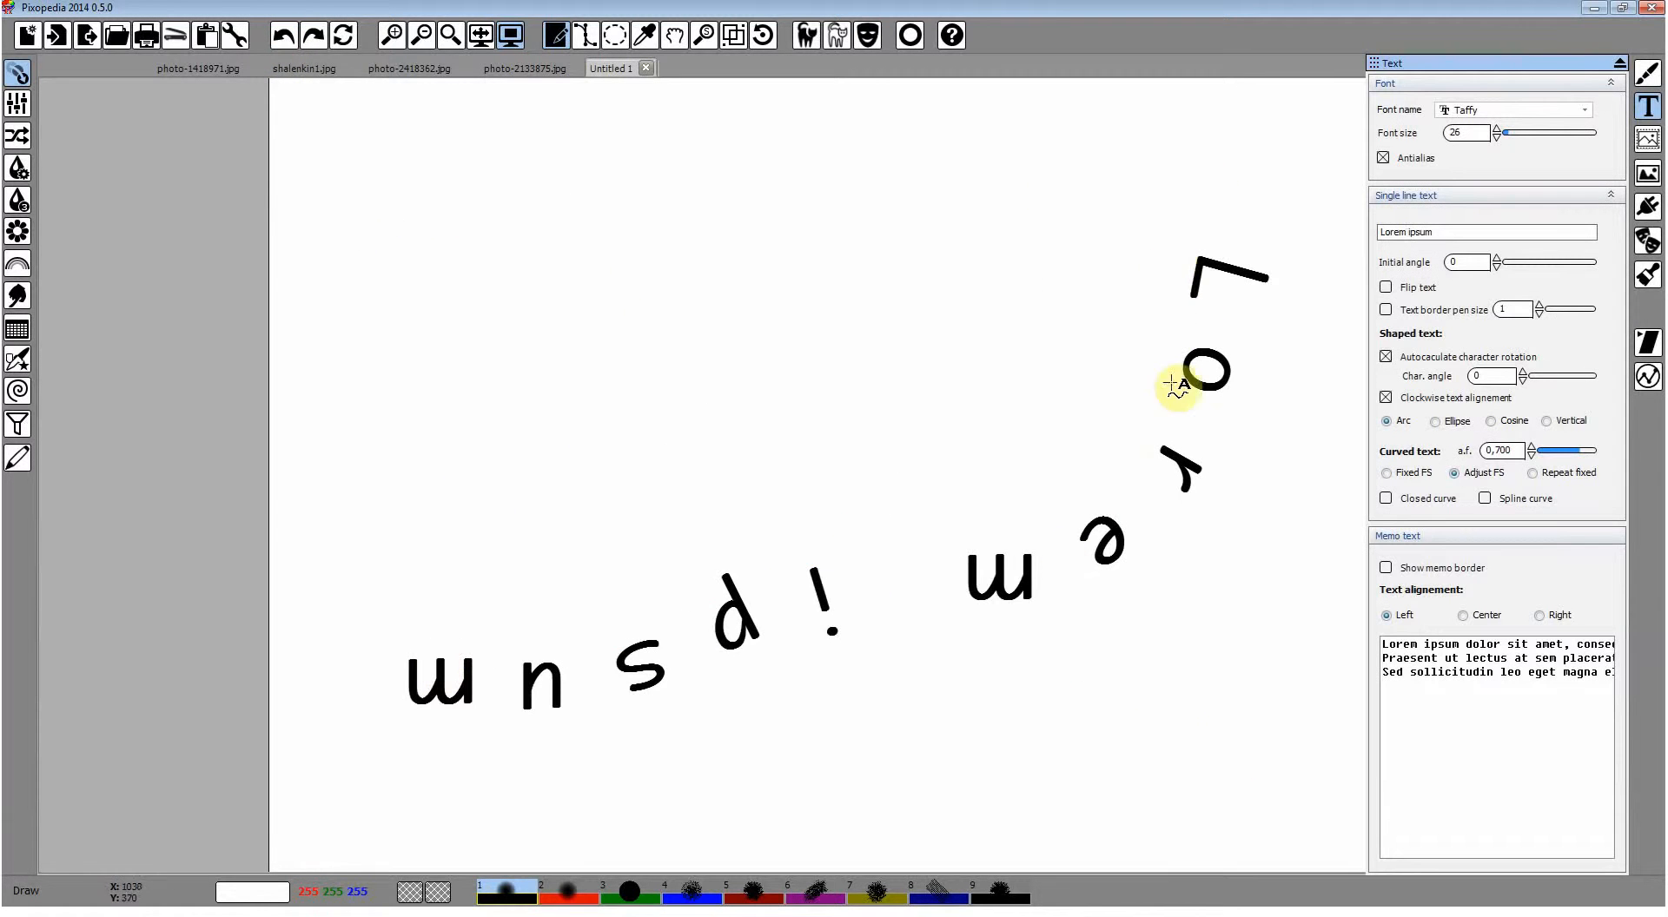
{"action": "left_click", "coordinate": [282, 36]}
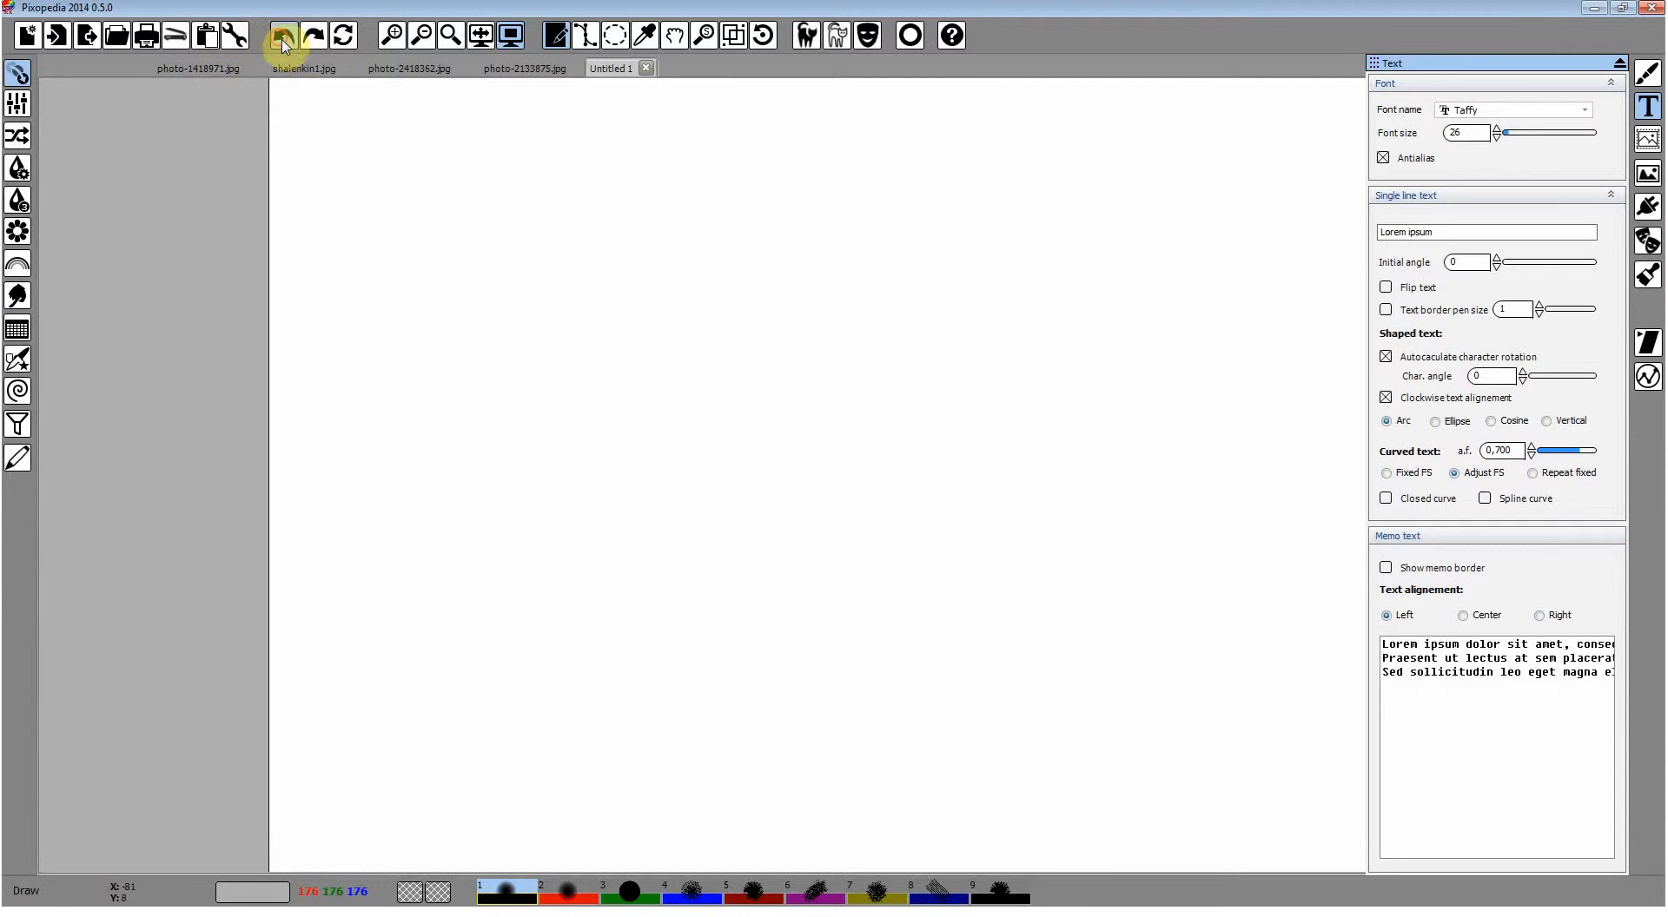
{"action": "mouse_move", "coordinate": [551, 684]}
{"action": "left_mouse_down"}
{"action": "mouse_move", "coordinate": [749, 394]}
{"action": "mouse_move", "coordinate": [895, 589]}
{"action": "mouse_move", "coordinate": [1202, 426]}
{"action": "mouse_move", "coordinate": [1208, 633]}
{"action": "mouse_move", "coordinate": [829, 764]}
{"action": "mouse_move", "coordinate": [769, 771]}
{"action": "left_mouse_up"}
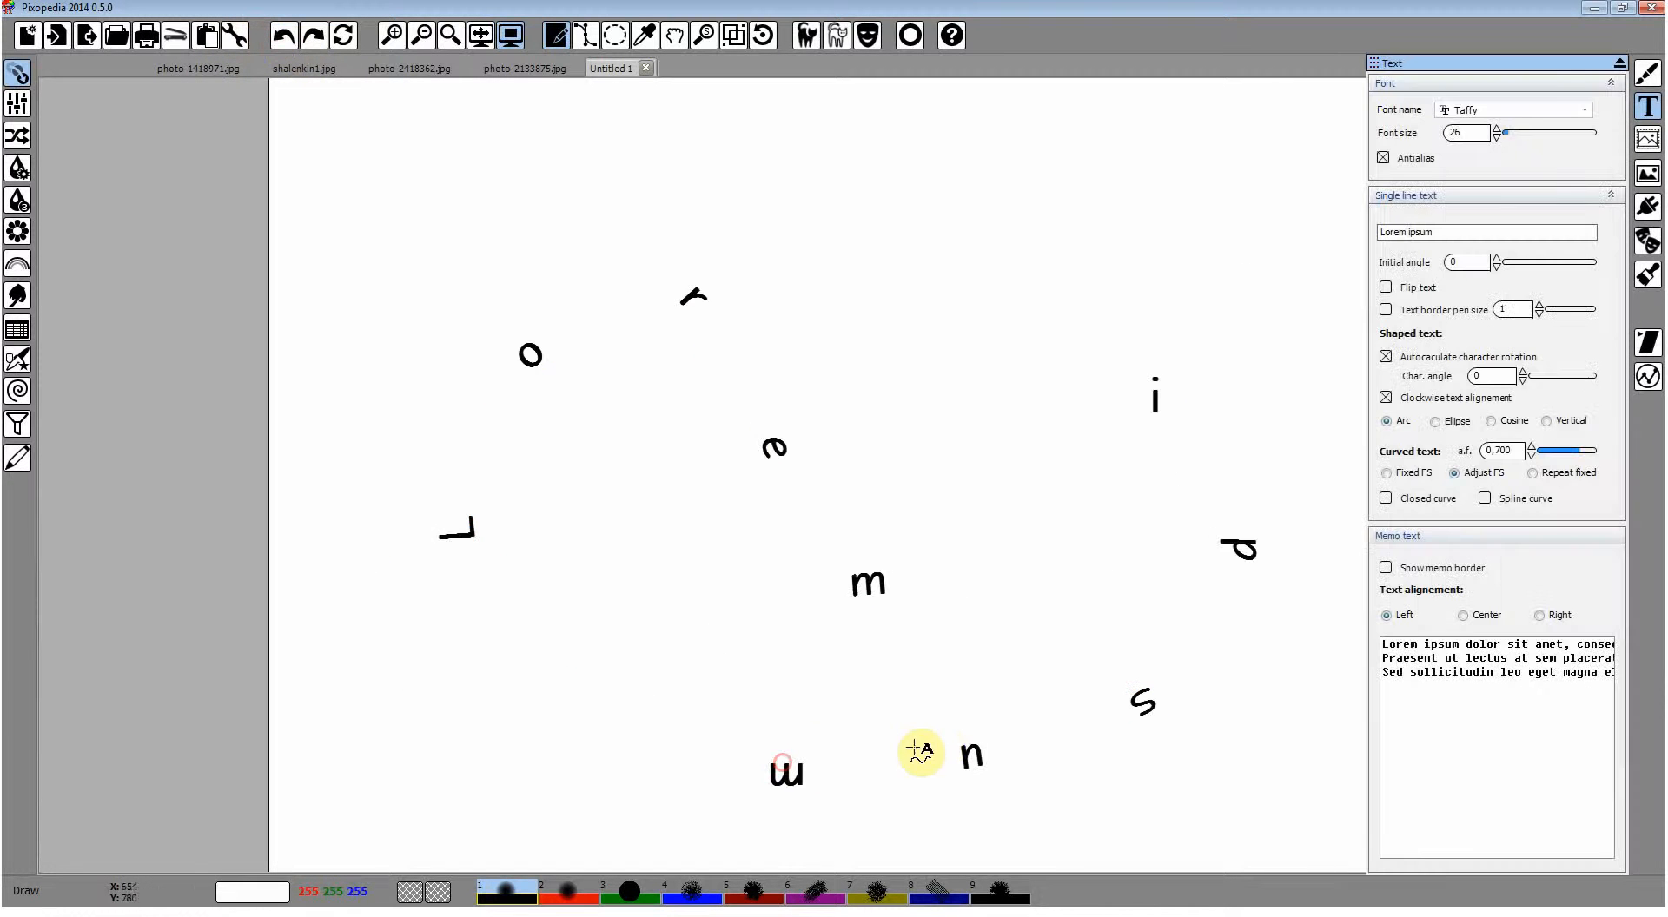
{"action": "left_click", "coordinate": [283, 37]}
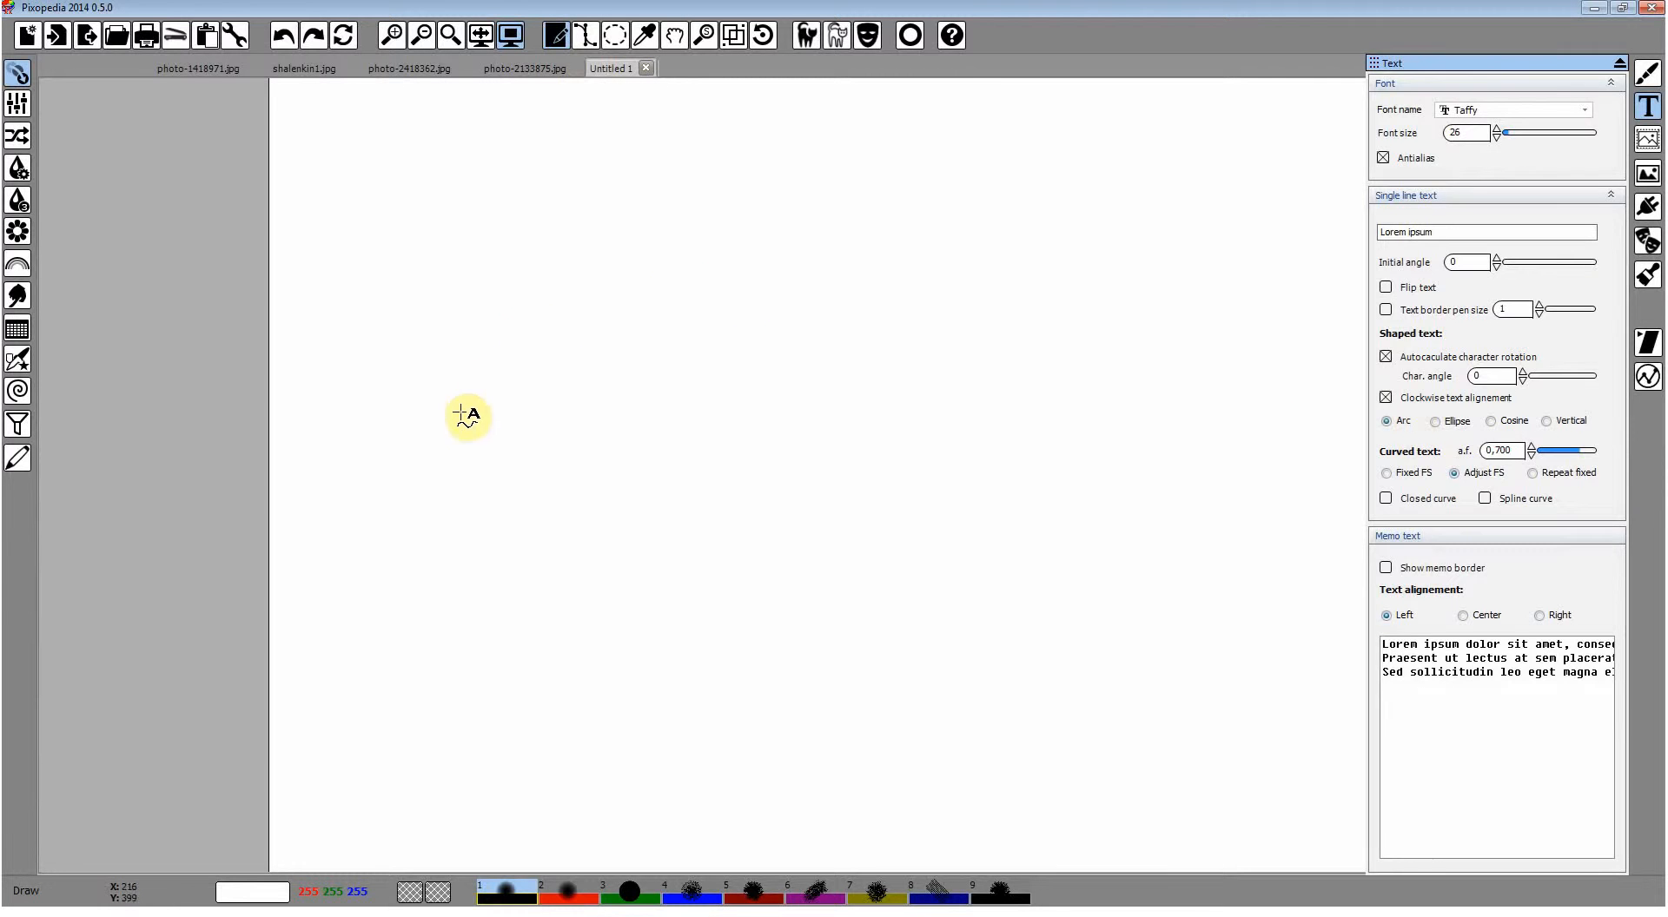
{"action": "mouse_move", "coordinate": [473, 386]}
{"action": "left_mouse_down"}
{"action": "mouse_move", "coordinate": [745, 292]}
{"action": "mouse_move", "coordinate": [1051, 408]}
{"action": "left_mouse_up"}
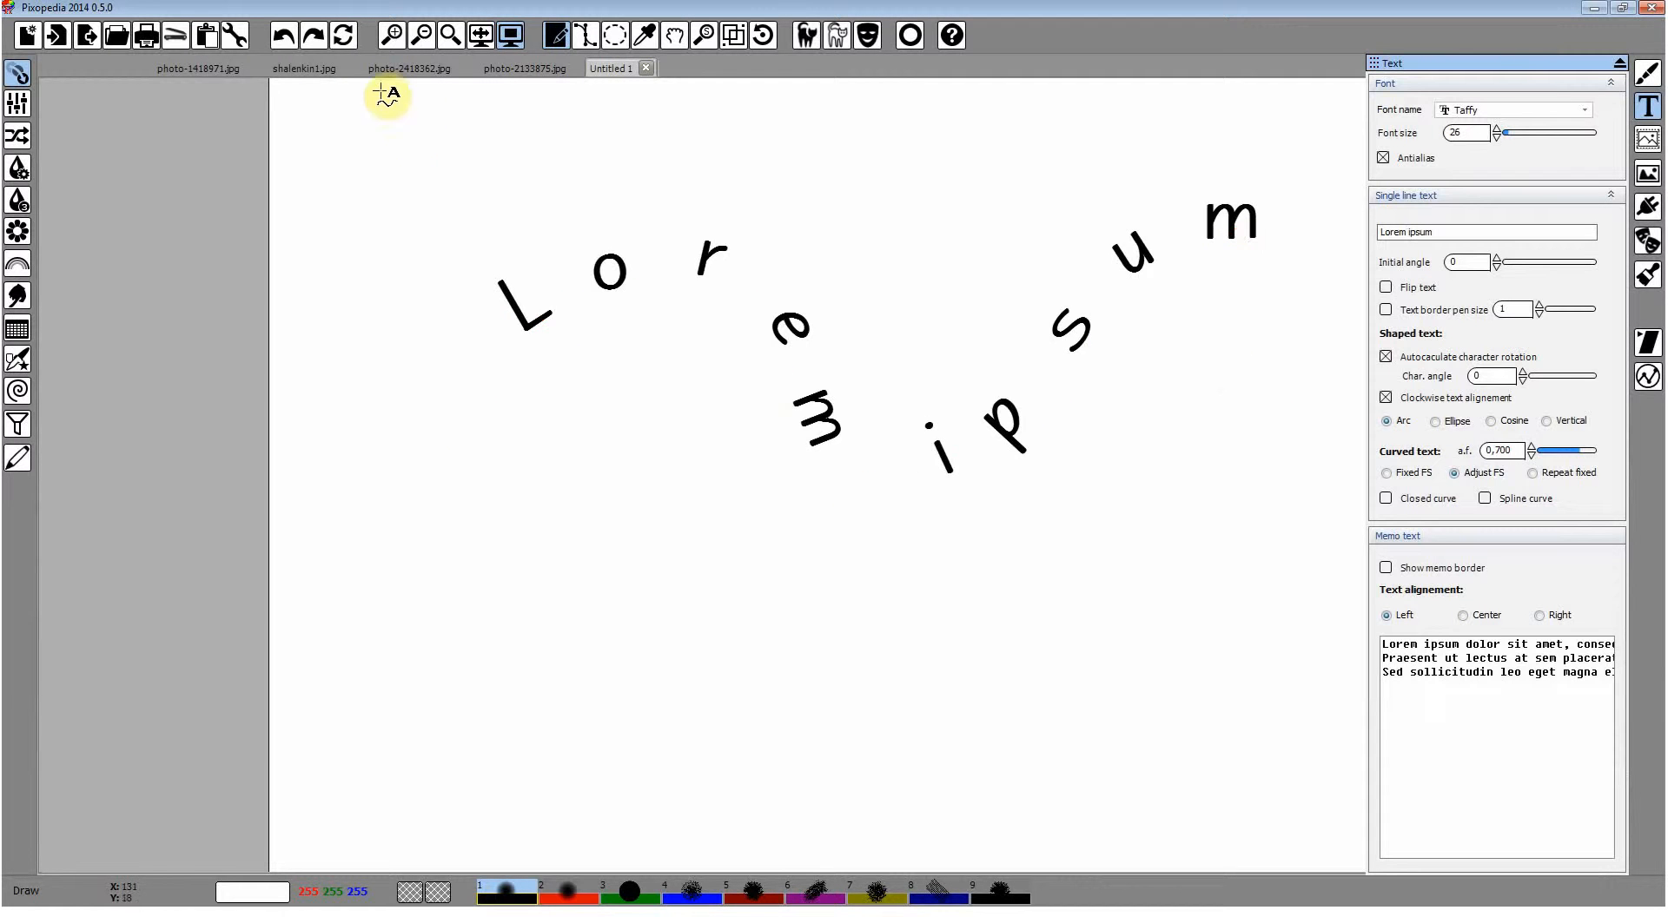
{"action": "left_click", "coordinate": [293, 43]}
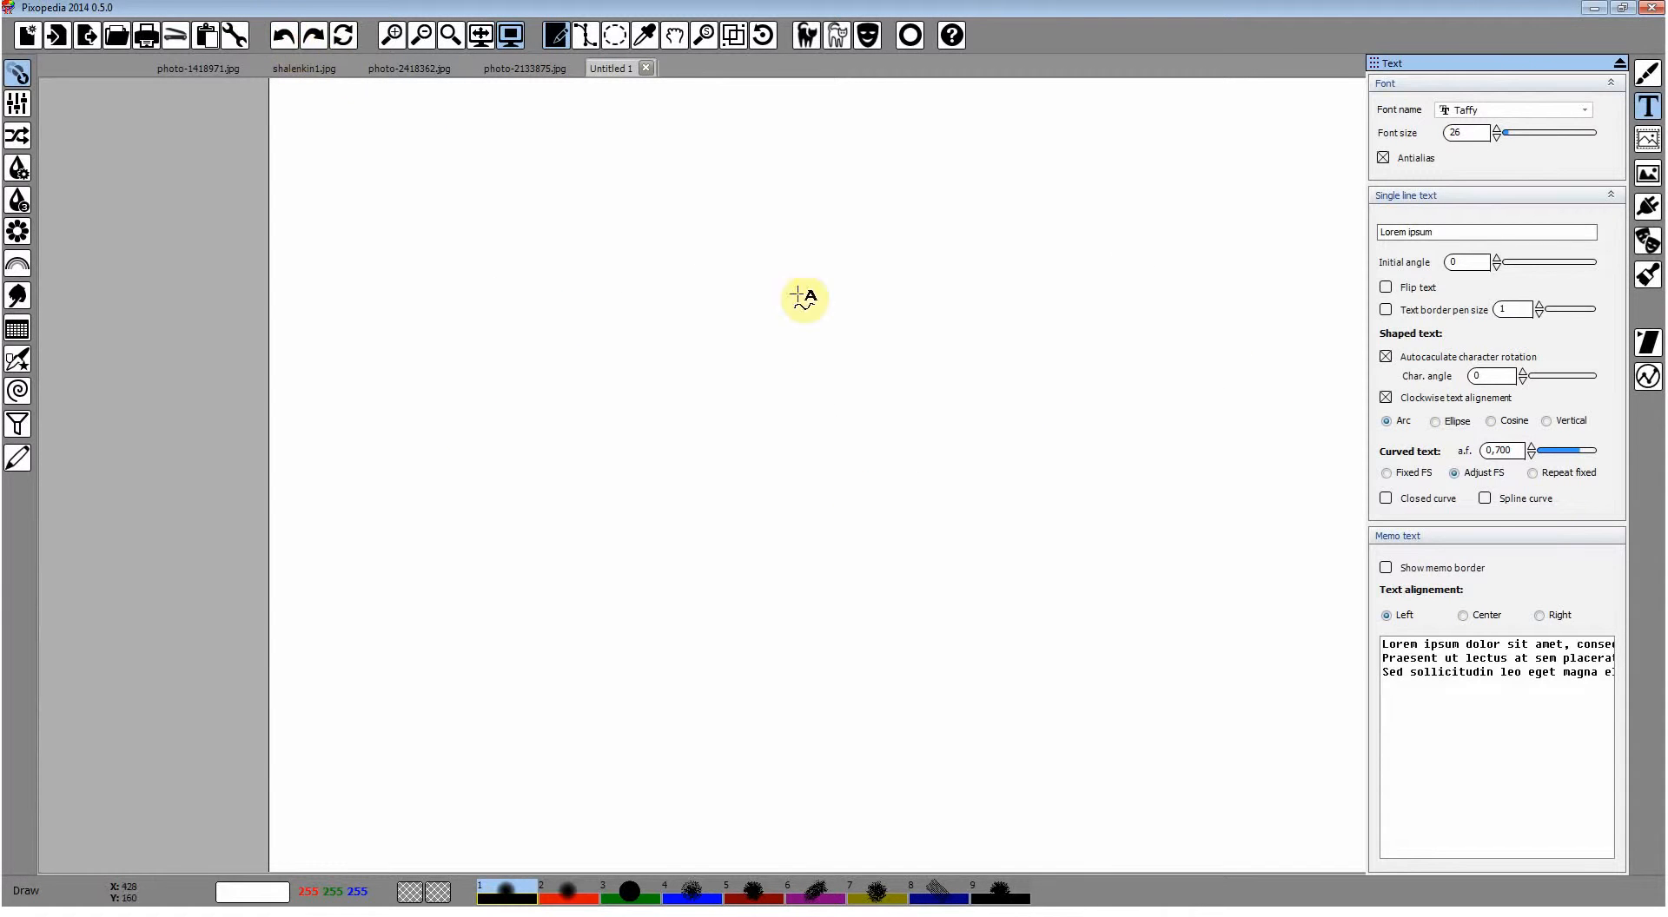
Set the curved text mode to Repeat fixed and the text to "fish", testing it along two long rising paths and undoing both.
{"action": "left_click", "coordinate": [1533, 474]}
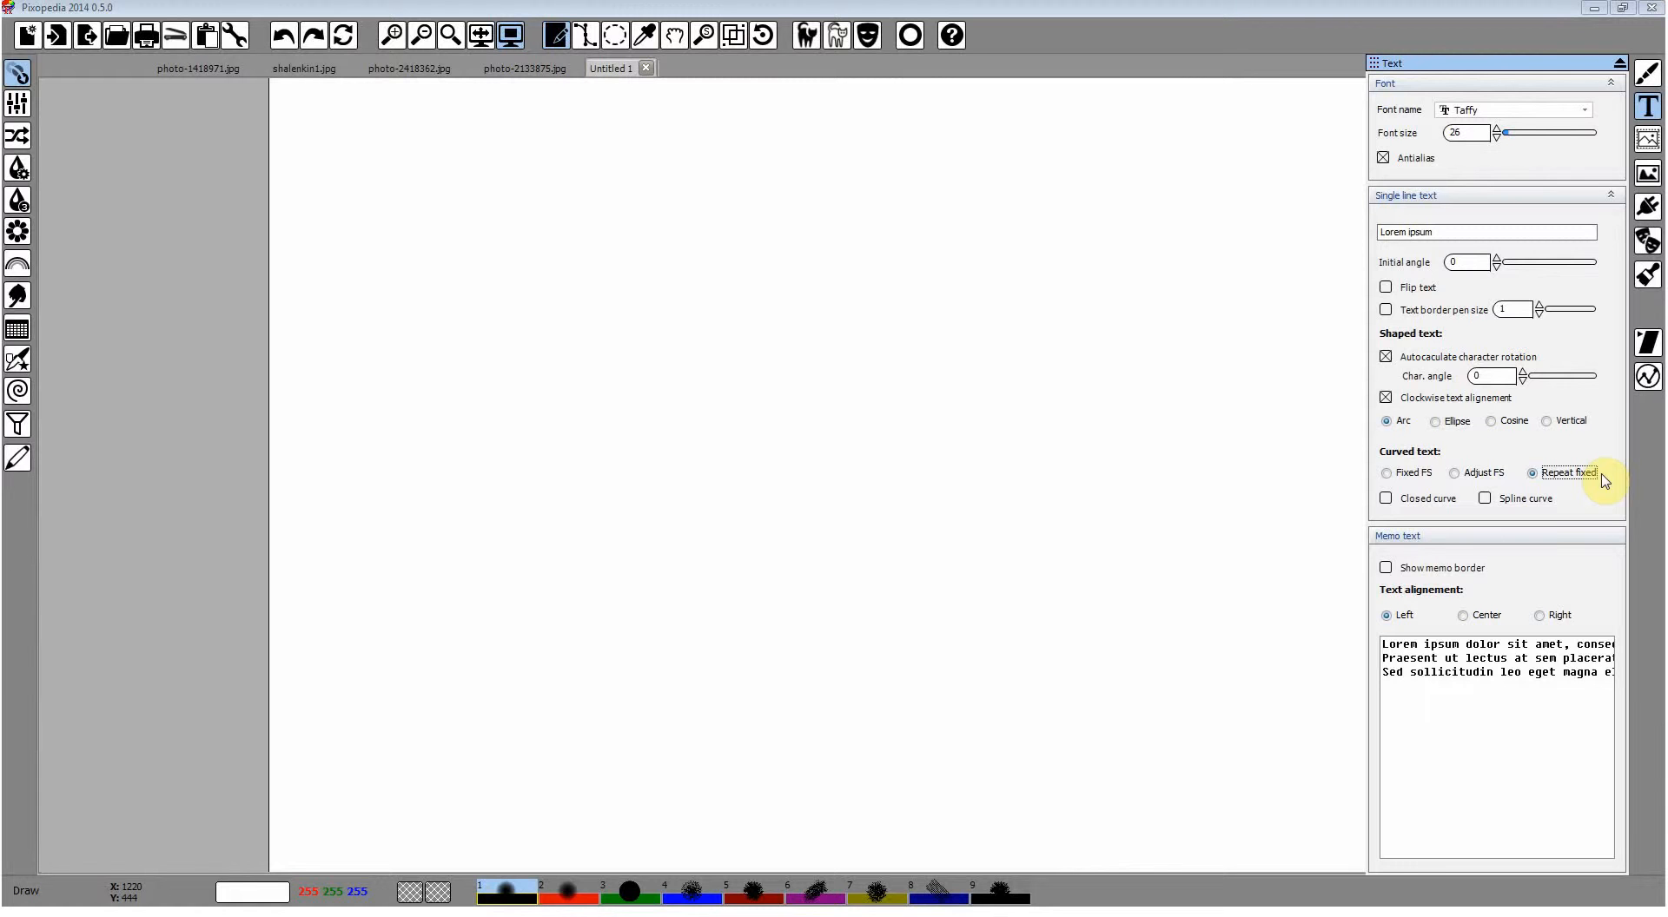
{"action": "left_click", "coordinate": [1468, 231]}
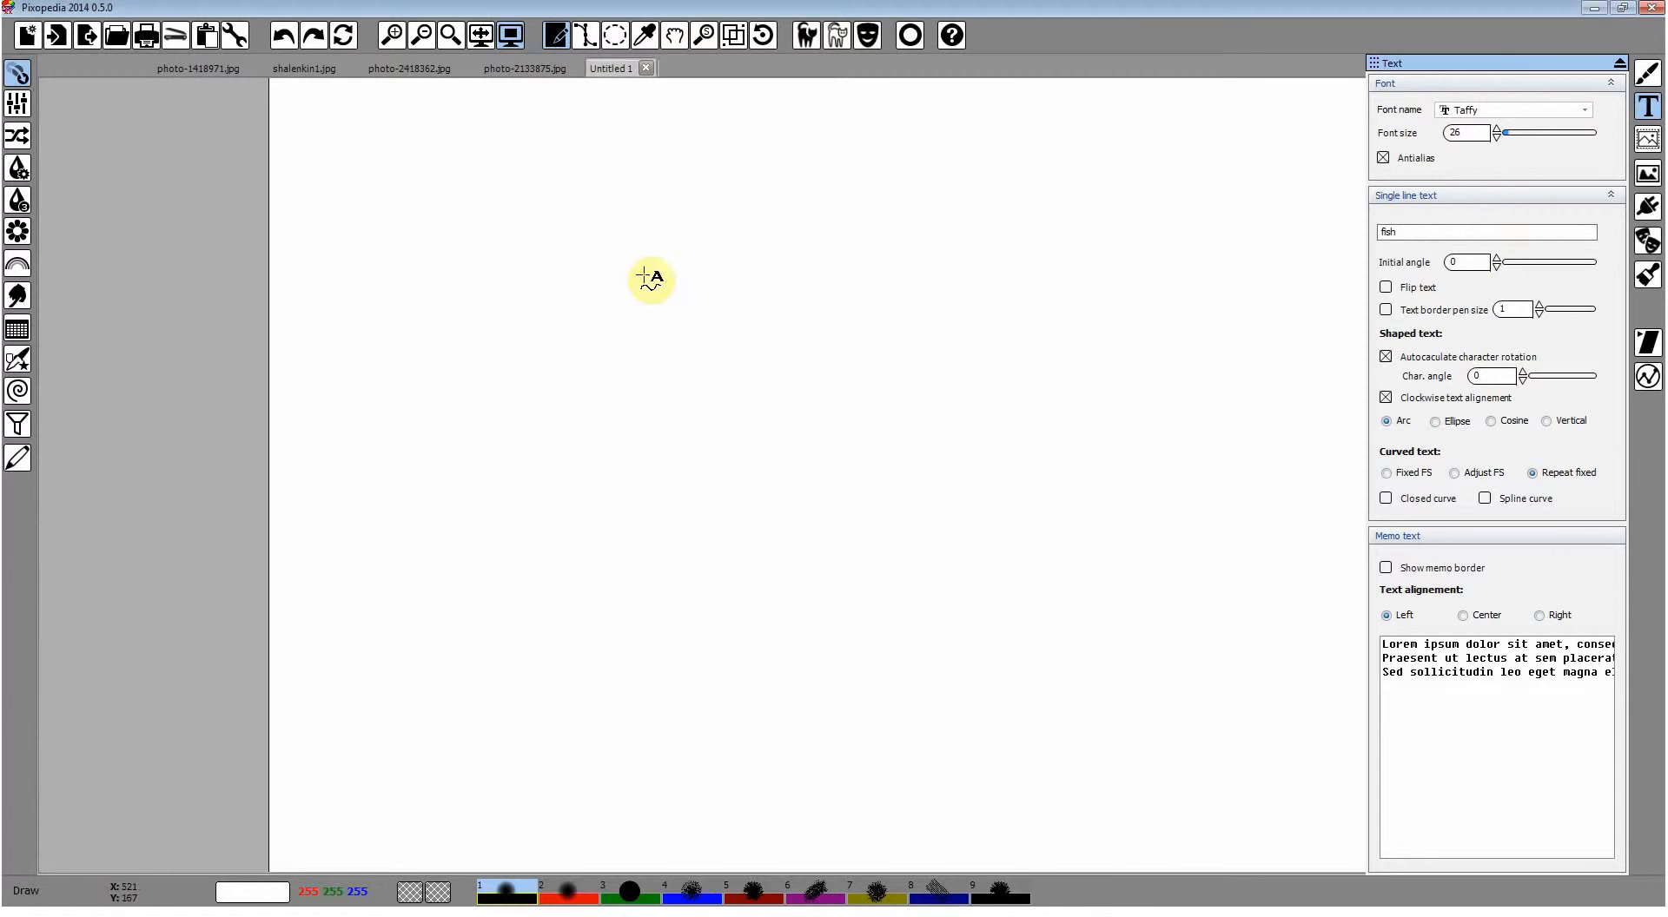
{"action": "mouse_move", "coordinate": [443, 424]}
{"action": "left_mouse_down"}
{"action": "mouse_move", "coordinate": [570, 354]}
{"action": "mouse_move", "coordinate": [1213, 259]}
{"action": "left_mouse_up"}
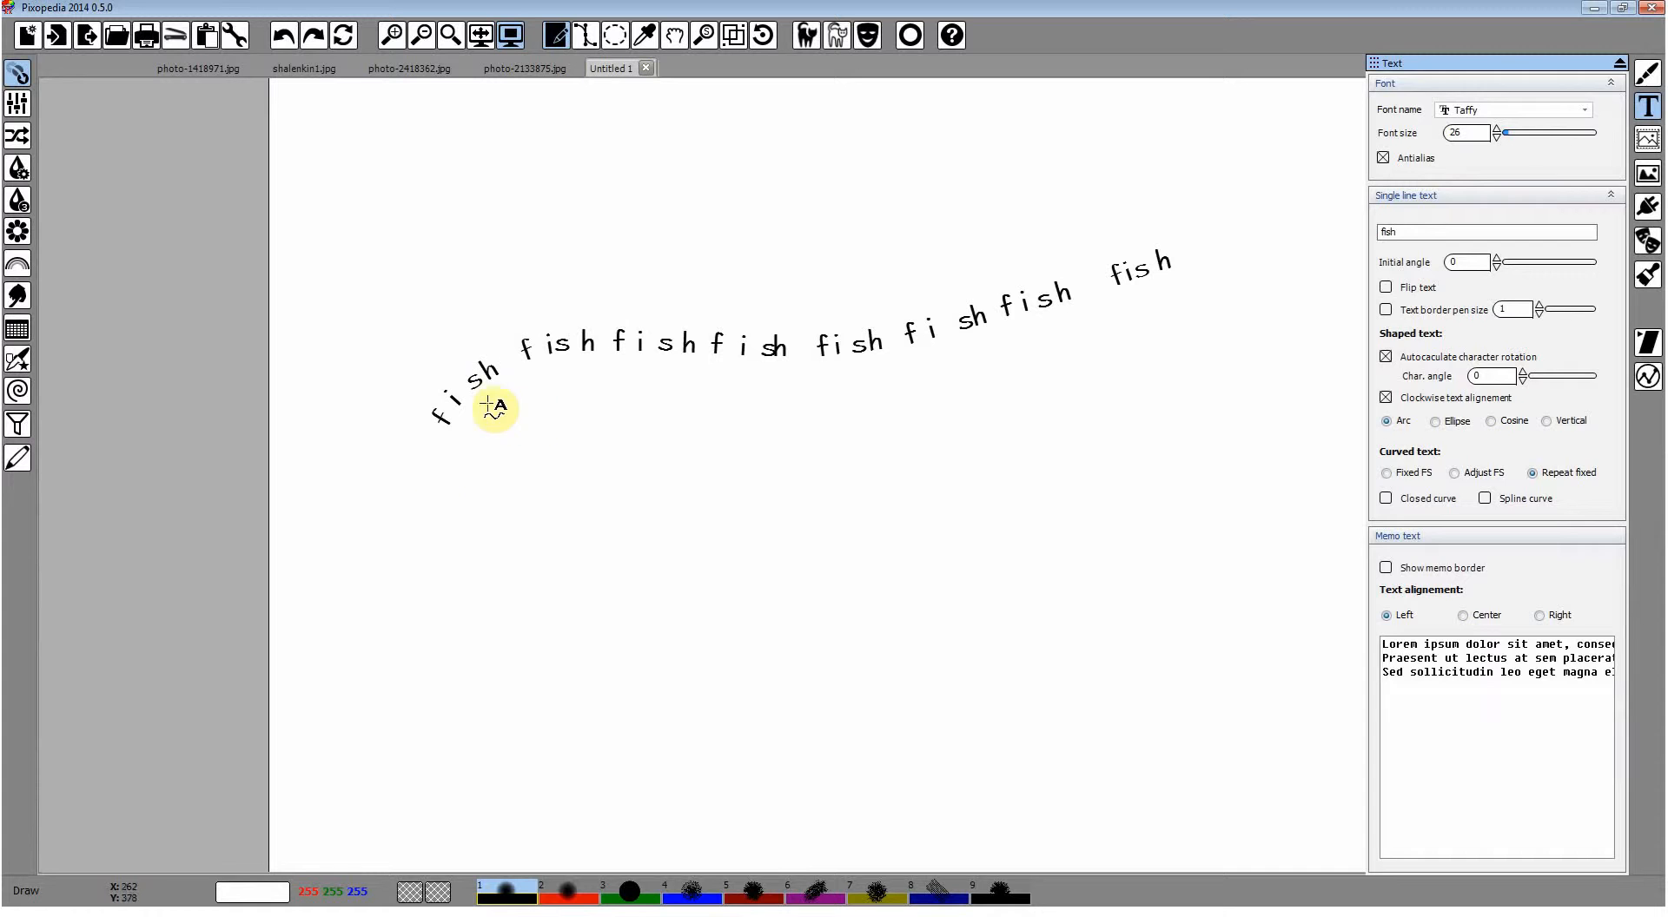
{"action": "mouse_move", "coordinate": [414, 492]}
{"action": "left_mouse_down"}
{"action": "mouse_move", "coordinate": [1149, 416]}
{"action": "mouse_move", "coordinate": [1311, 352]}
{"action": "left_mouse_up"}
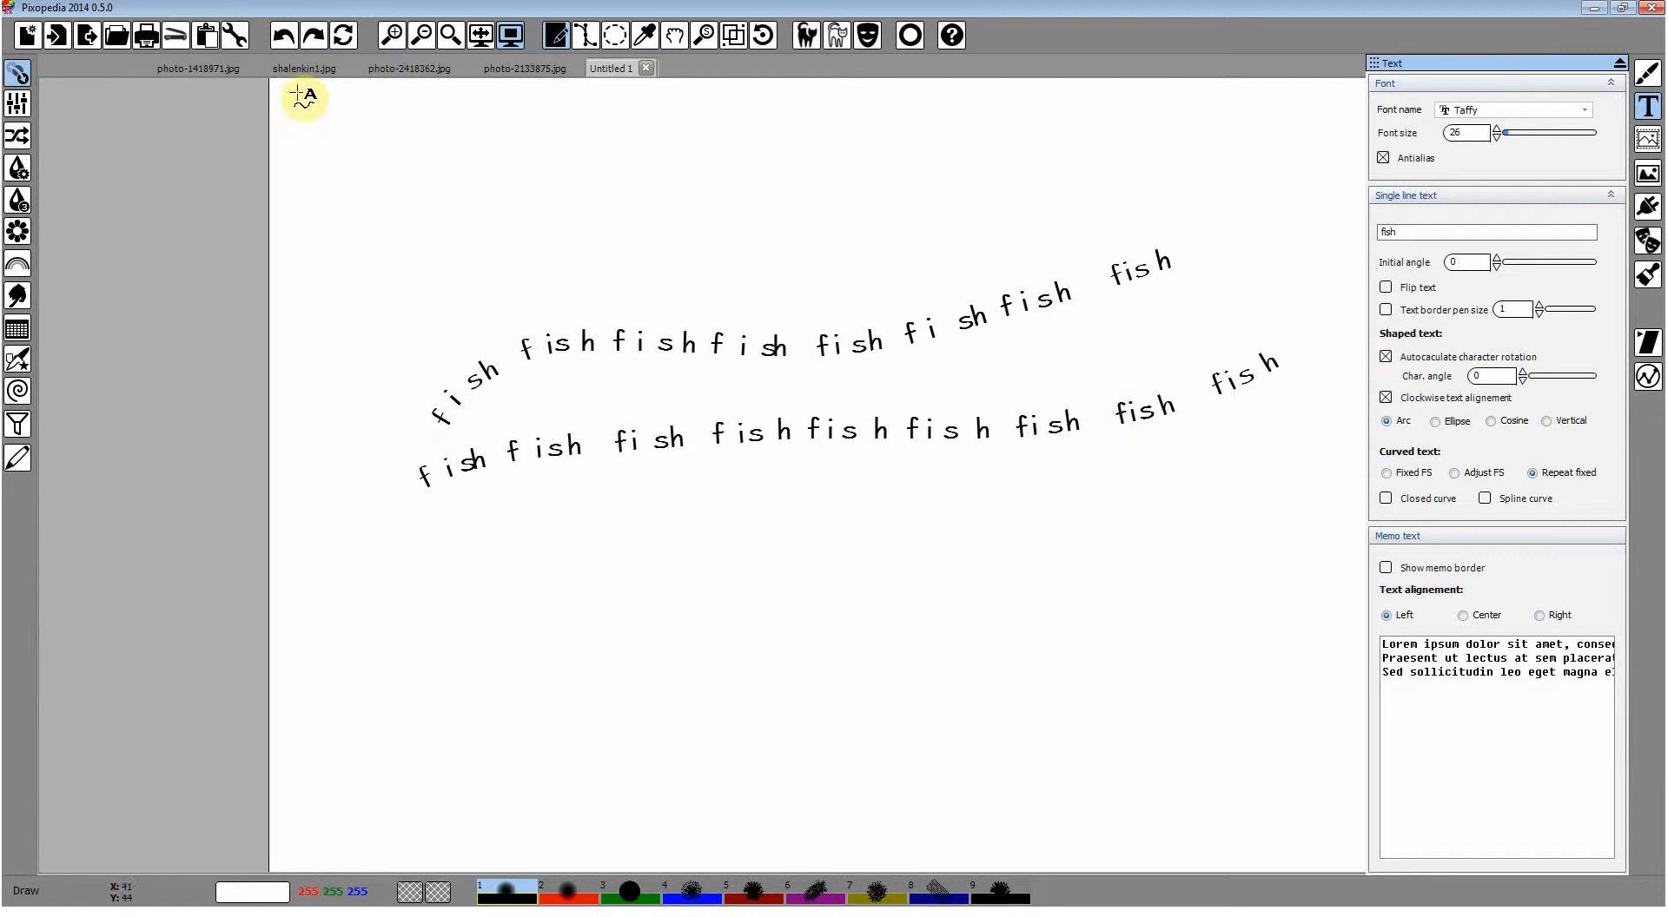
{"action": "left_click", "coordinate": [283, 34]}
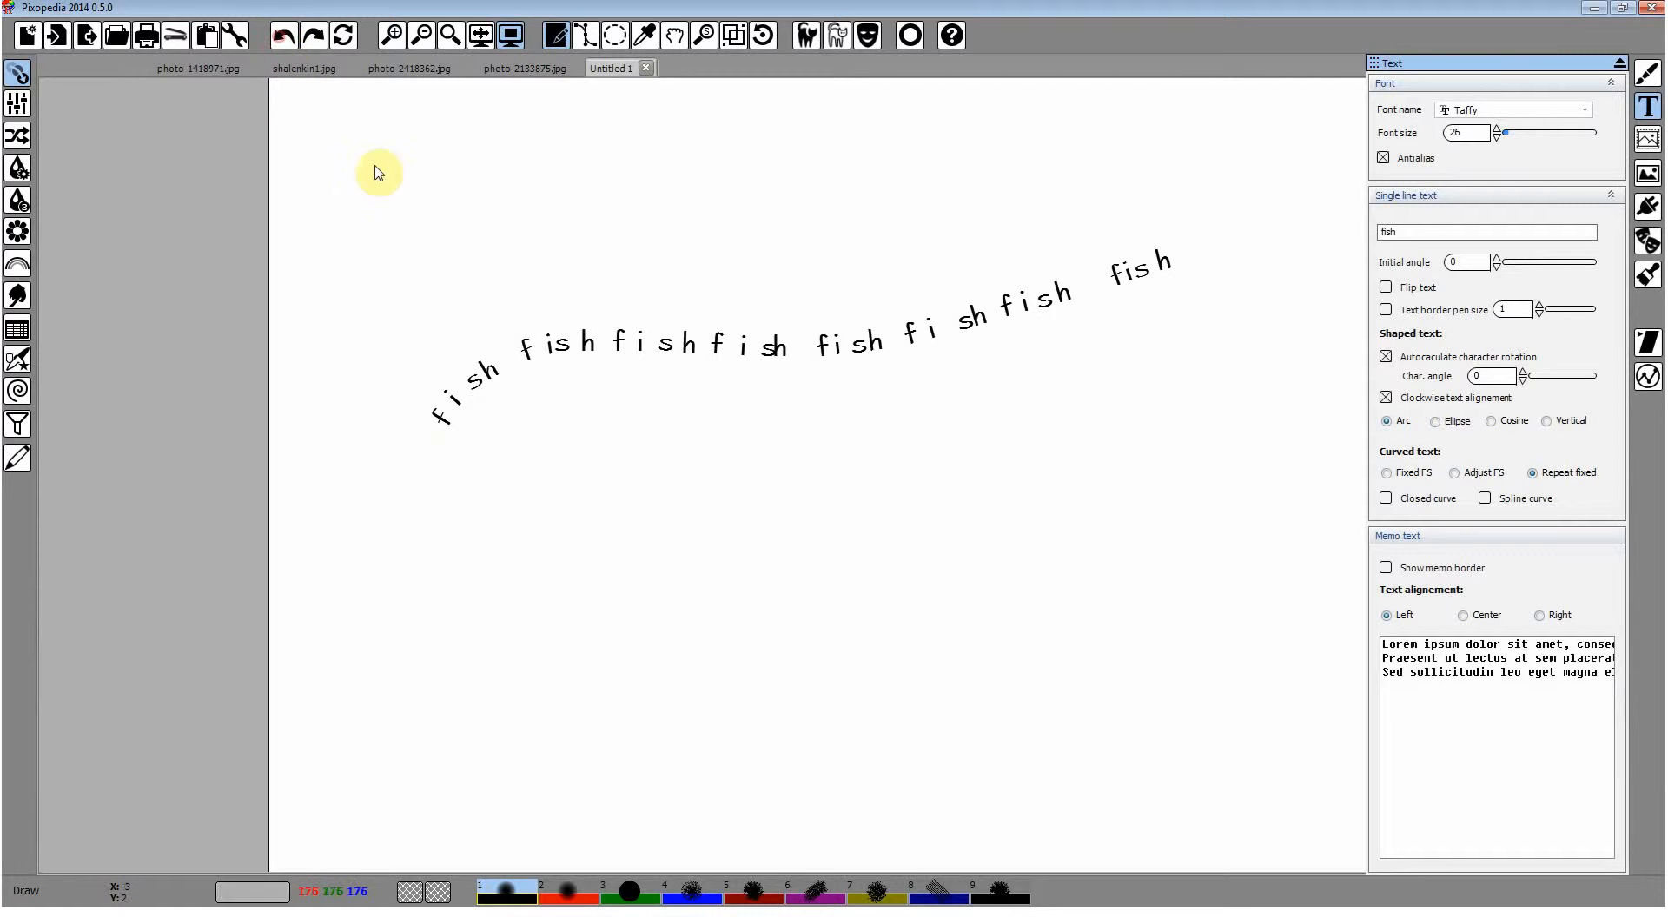
{"action": "left_click", "coordinate": [283, 35]}
Try the repeated "fish" text along a short path and a long wavy rising path, undoing each text.
{"action": "left_click_drag", "start_coordinate": [395, 201], "coordinate": [617, 205]}
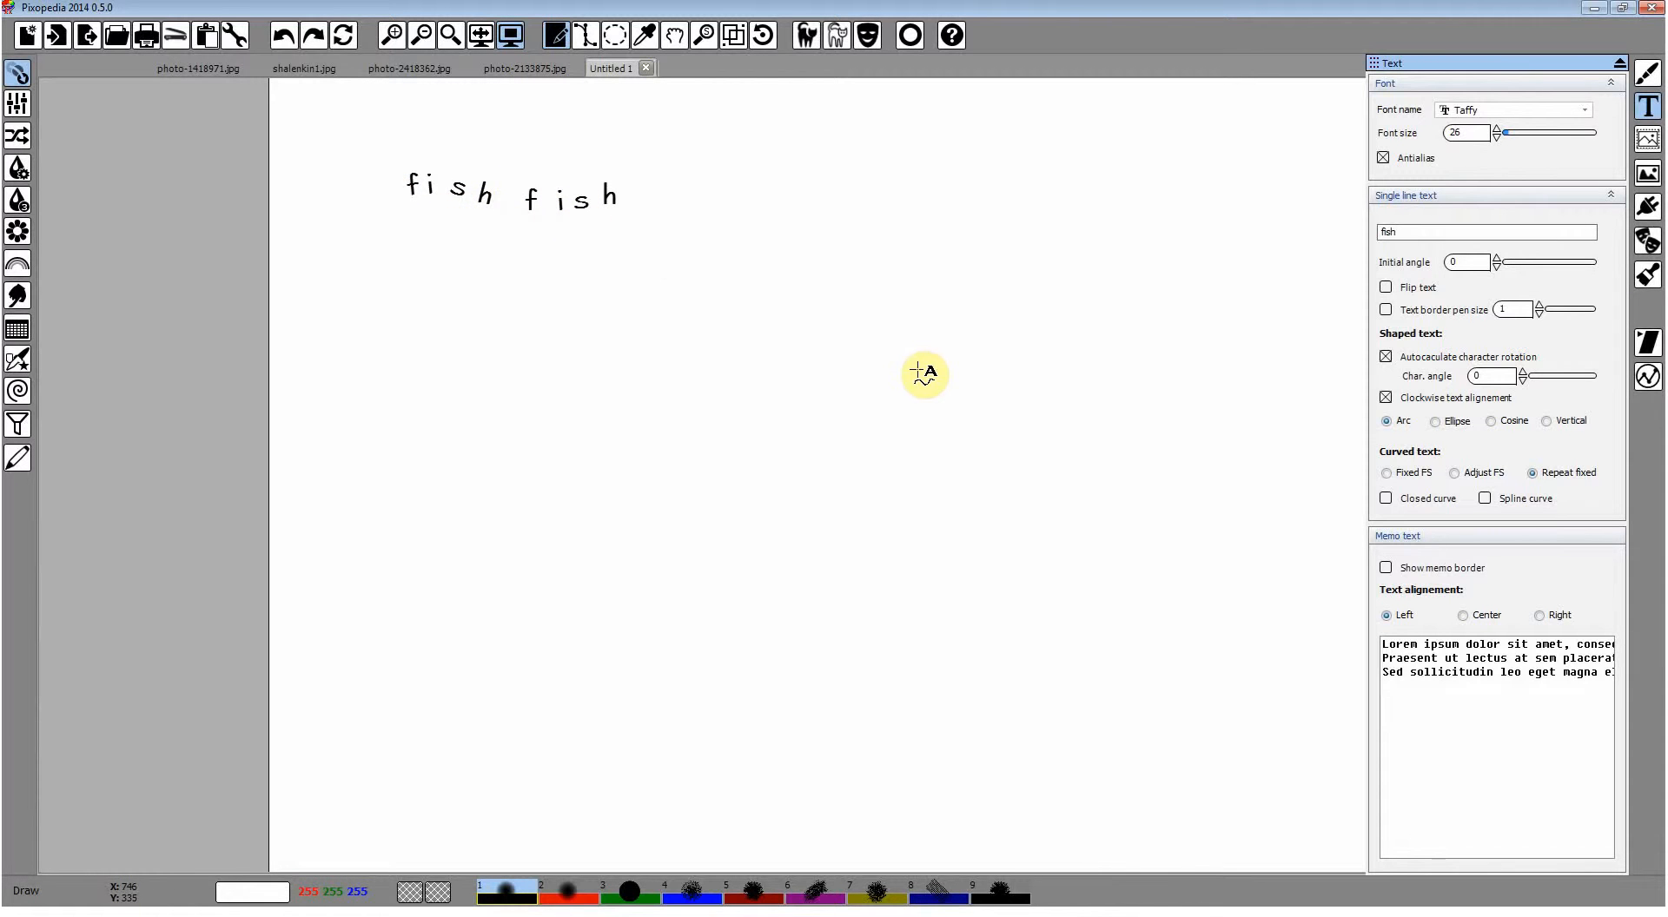
{"action": "left_click", "coordinate": [284, 36]}
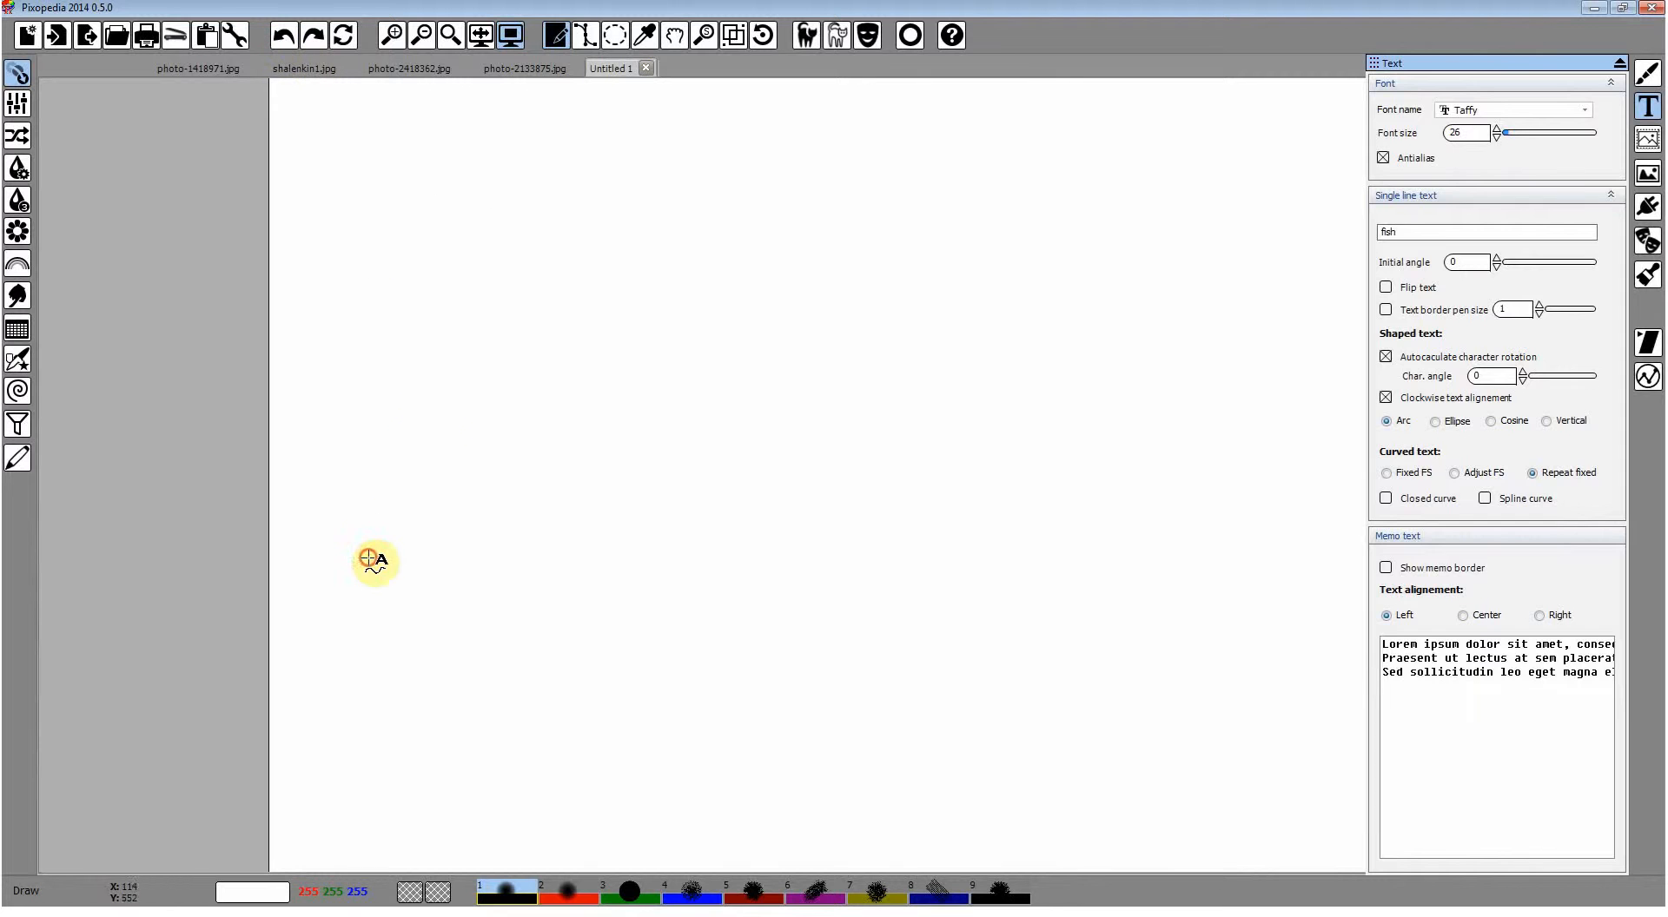
{"action": "mouse_move", "coordinate": [368, 558]}
{"action": "left_mouse_down"}
{"action": "mouse_move", "coordinate": [420, 409]}
{"action": "mouse_move", "coordinate": [659, 475]}
{"action": "mouse_move", "coordinate": [798, 337]}
{"action": "mouse_move", "coordinate": [1028, 312]}
{"action": "mouse_move", "coordinate": [1199, 191]}
{"action": "left_mouse_up"}
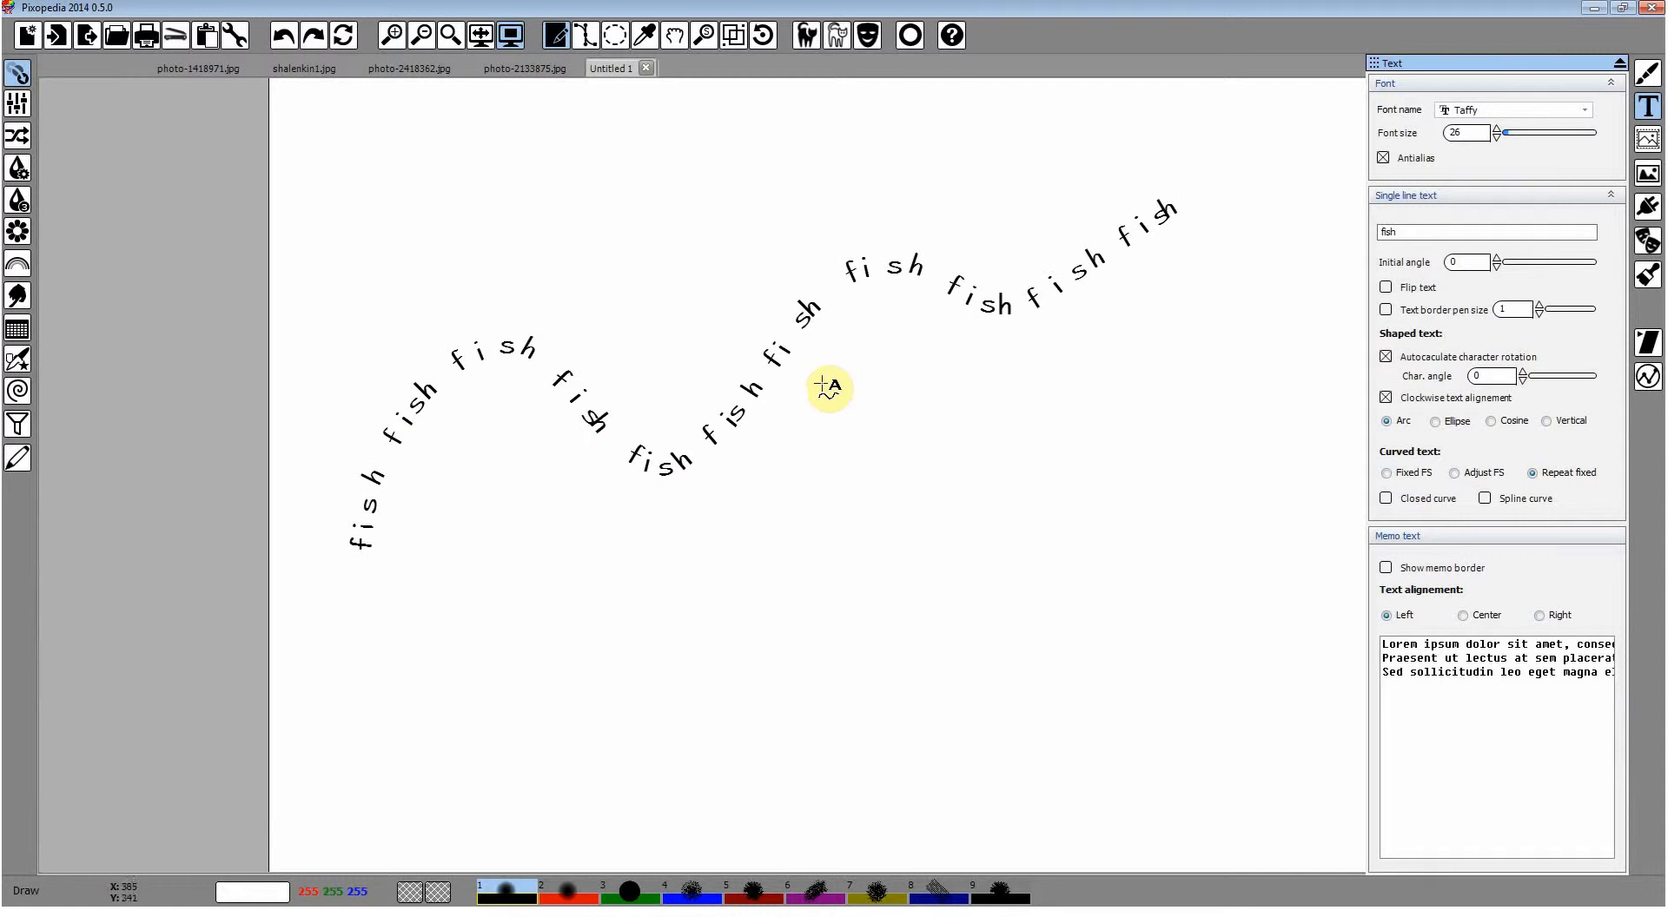
{"action": "left_click", "coordinate": [283, 35]}
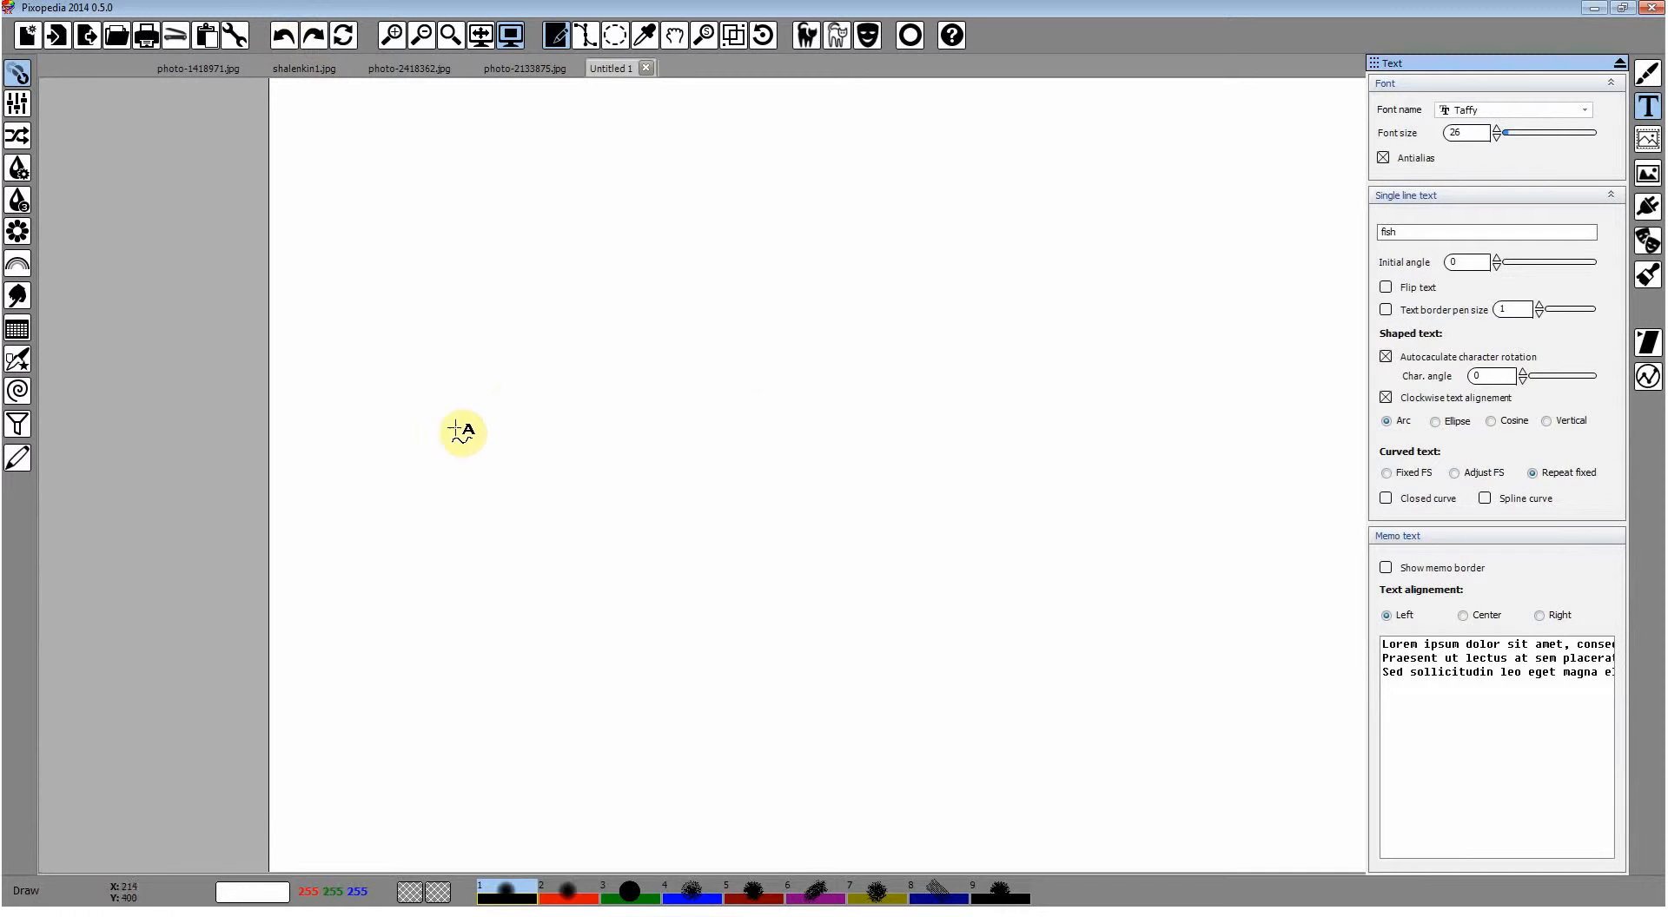
Draw a fish's upper and lower body outlines with repeated "fish" text, adding its mouth and tail edge at font size 20.
{"action": "mouse_move", "coordinate": [432, 456]}
{"action": "left_mouse_down"}
{"action": "mouse_move", "coordinate": [524, 283]}
{"action": "mouse_move", "coordinate": [679, 209]}
{"action": "mouse_move", "coordinate": [853, 295]}
{"action": "mouse_move", "coordinate": [933, 382]}
{"action": "mouse_move", "coordinate": [1062, 421]}
{"action": "mouse_move", "coordinate": [1118, 389]}
{"action": "mouse_move", "coordinate": [1190, 290]}
{"action": "left_mouse_up"}
{"action": "mouse_move", "coordinate": [1179, 635]}
{"action": "left_mouse_down"}
{"action": "mouse_move", "coordinate": [1062, 518]}
{"action": "mouse_move", "coordinate": [932, 534]}
{"action": "mouse_move", "coordinate": [814, 636]}
{"action": "mouse_move", "coordinate": [692, 677]}
{"action": "mouse_move", "coordinate": [509, 595]}
{"action": "mouse_move", "coordinate": [432, 497]}
{"action": "left_mouse_up"}
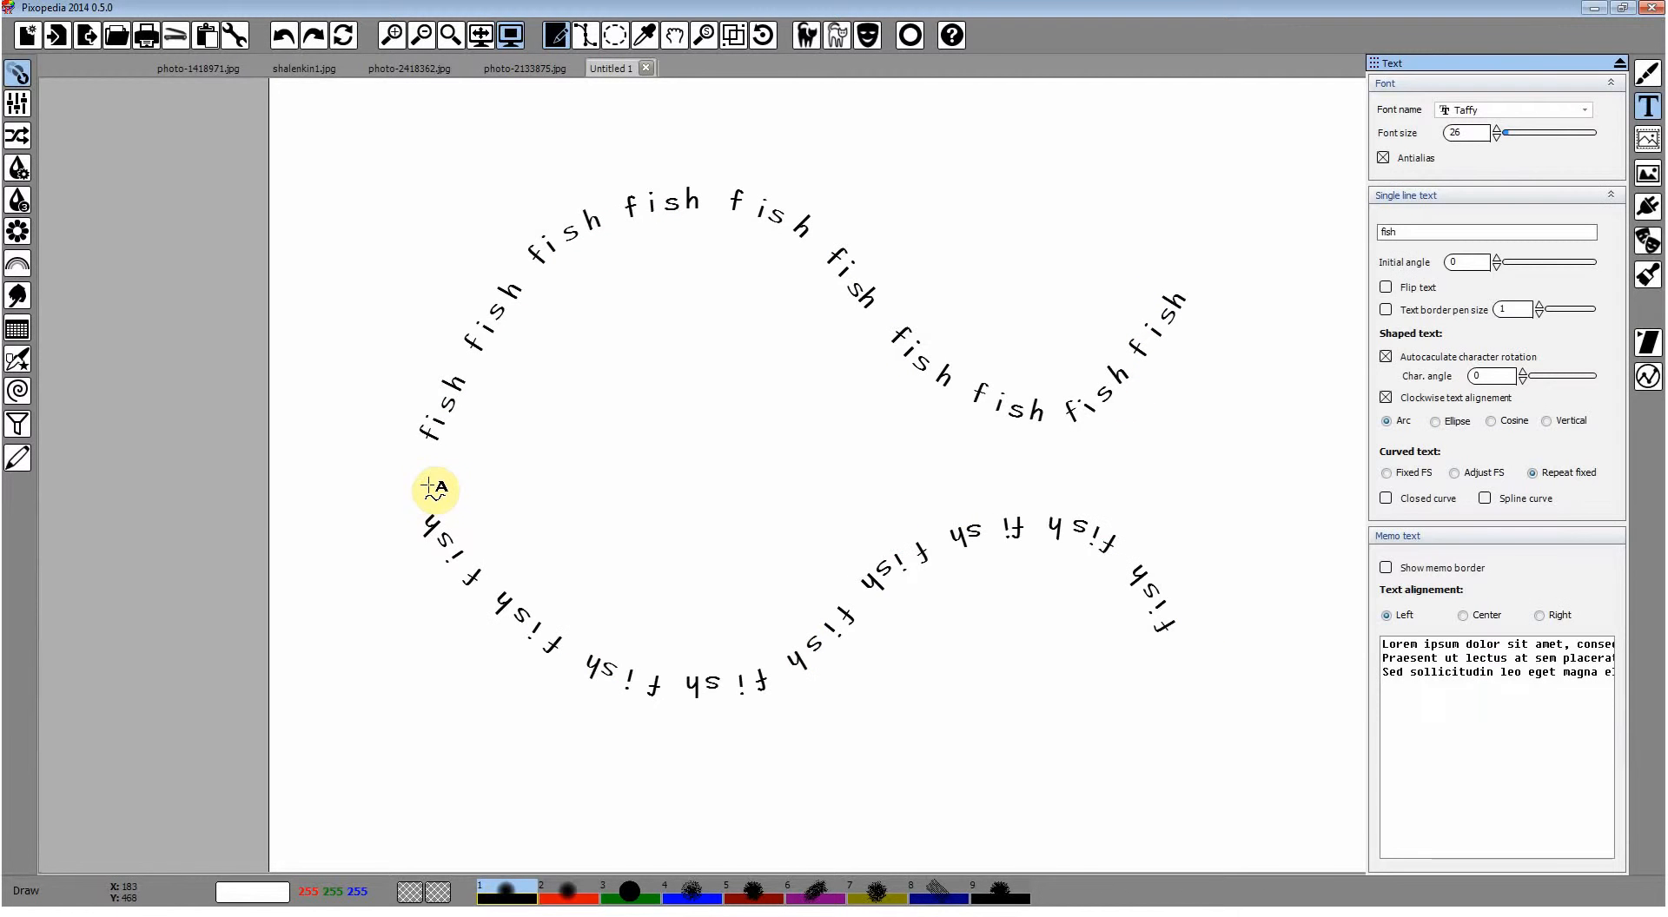
{"action": "left_click", "coordinate": [1497, 137]}
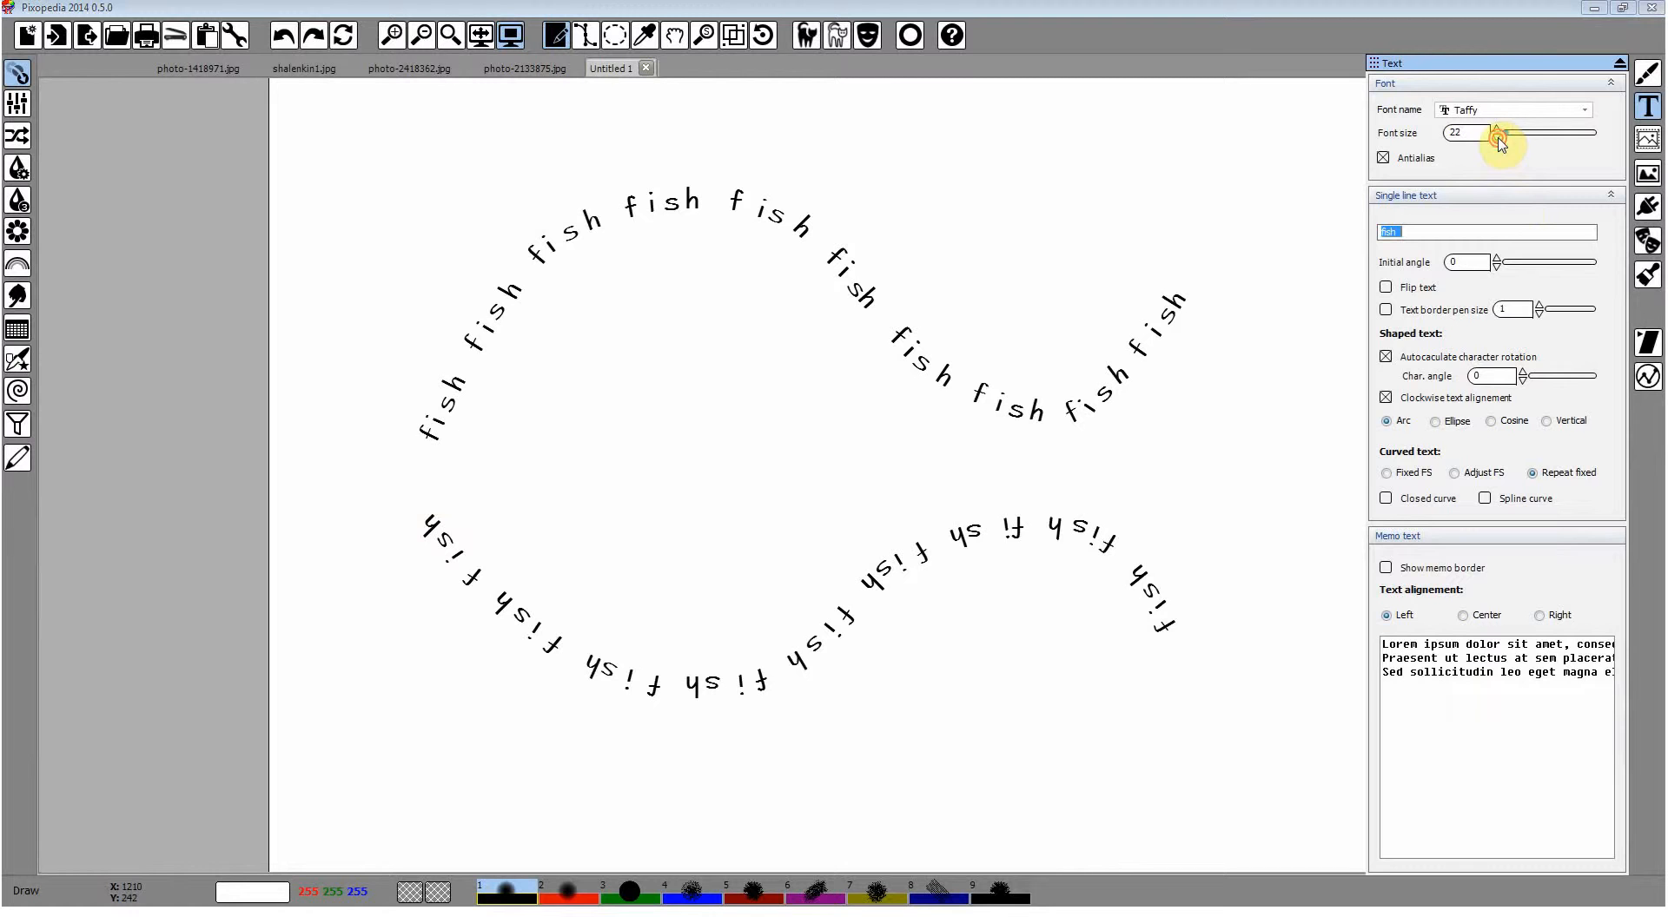
{"action": "mouse_move", "coordinate": [428, 482]}
{"action": "left_mouse_down"}
{"action": "mouse_move", "coordinate": [536, 468]}
{"action": "mouse_move", "coordinate": [605, 424]}
{"action": "left_mouse_up"}
{"action": "mouse_move", "coordinate": [1183, 314]}
{"action": "left_mouse_down"}
{"action": "mouse_move", "coordinate": [1129, 457]}
{"action": "mouse_move", "coordinate": [1166, 591]}
{"action": "left_mouse_up"}
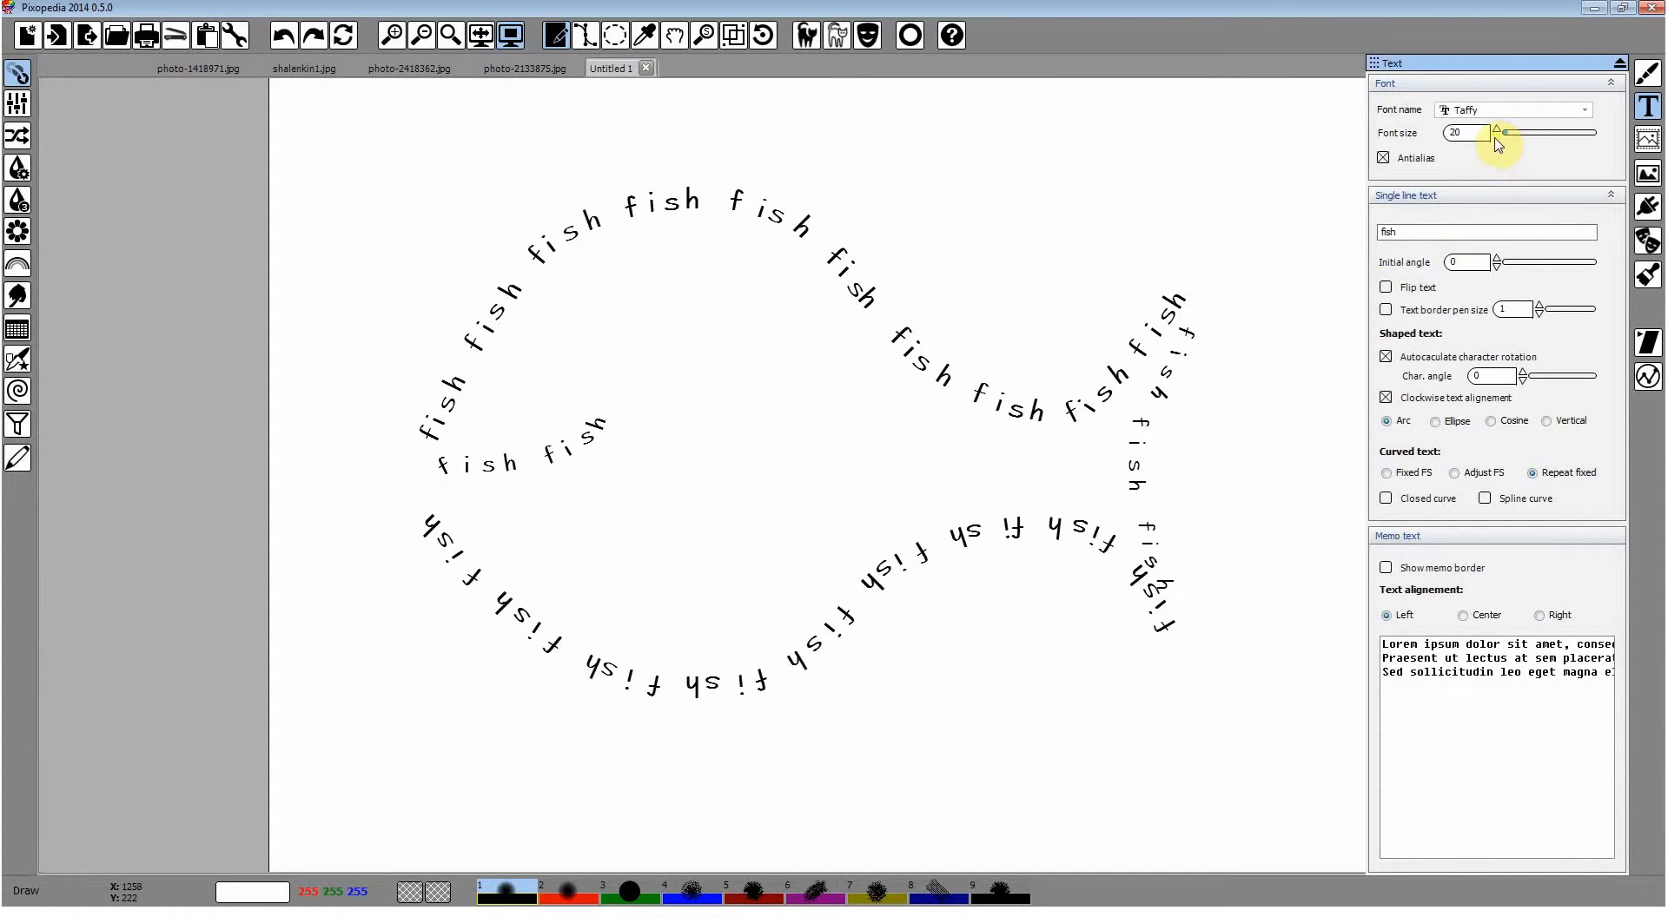
Add a curved gill line at font size 18 and a small round eye at font size 12 to the fish drawing.
{"action": "left_click", "coordinate": [1497, 135]}
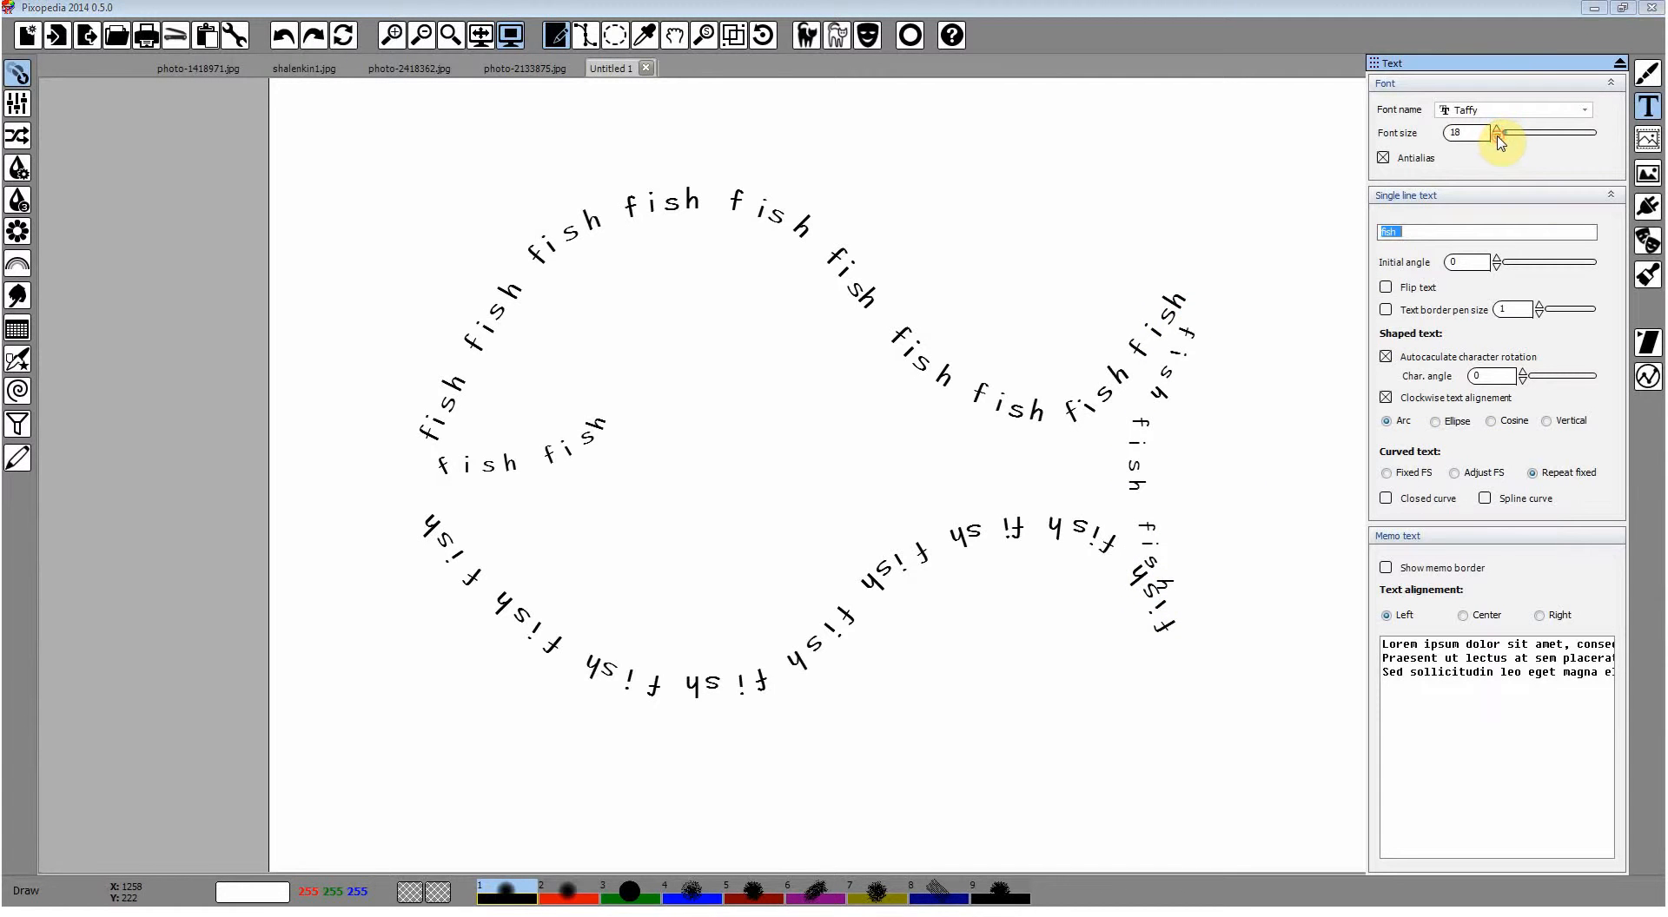
{"action": "mouse_move", "coordinate": [627, 215]}
{"action": "left_mouse_down"}
{"action": "mouse_move", "coordinate": [680, 396]}
{"action": "mouse_move", "coordinate": [678, 532]}
{"action": "mouse_move", "coordinate": [640, 637]}
{"action": "left_mouse_up"}
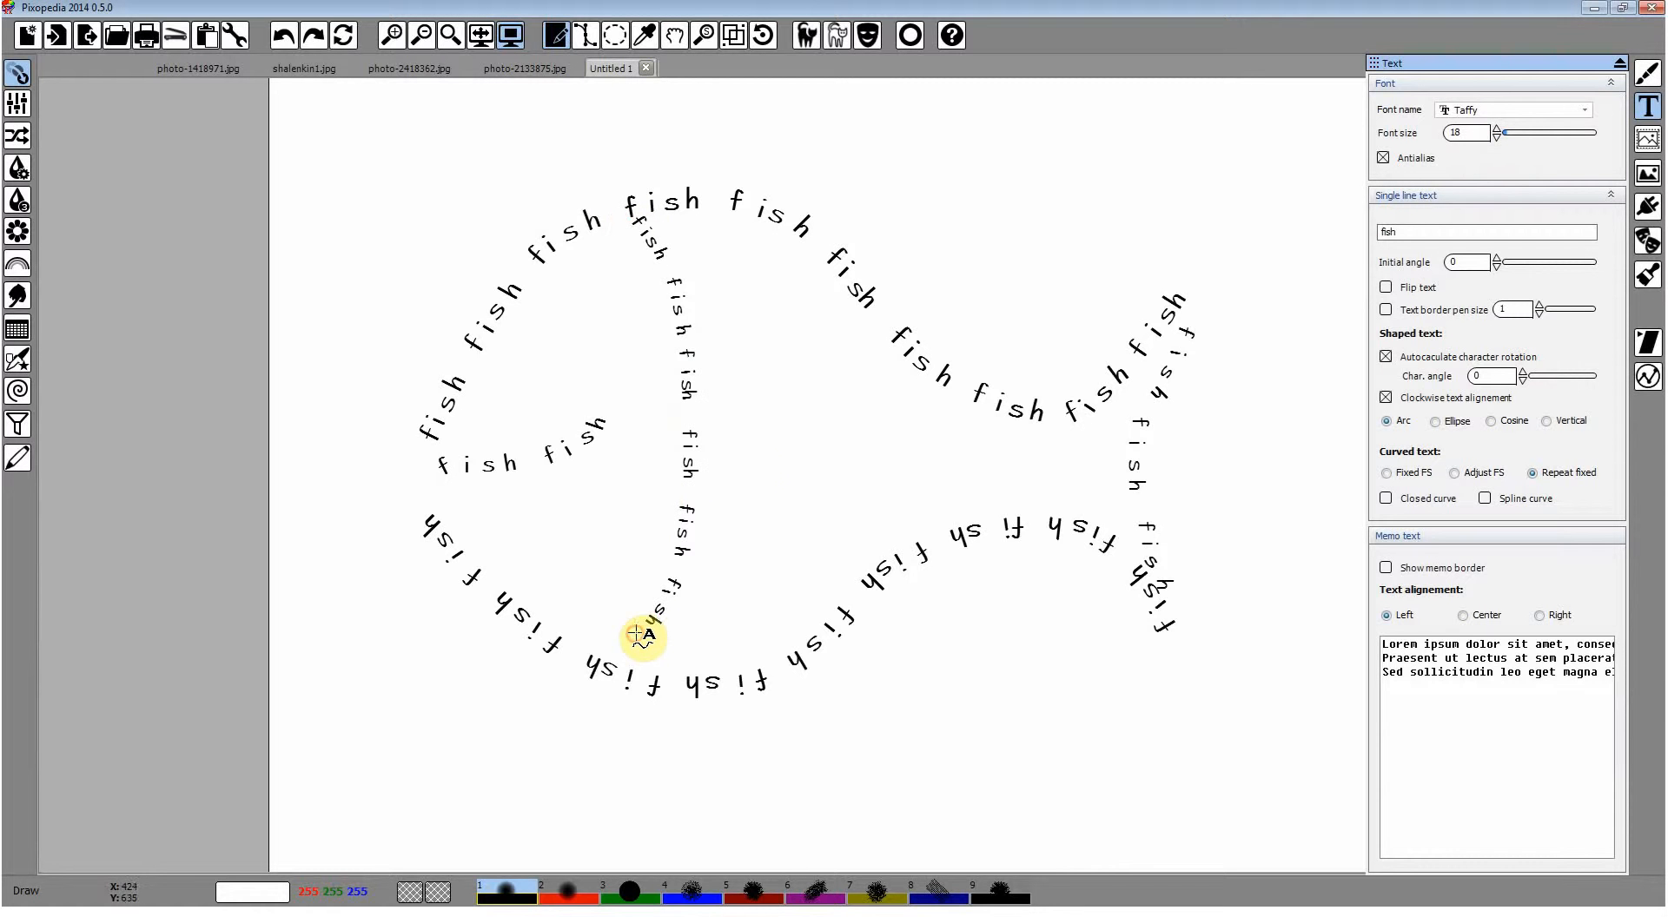
{"action": "left_click", "coordinate": [1497, 135]}
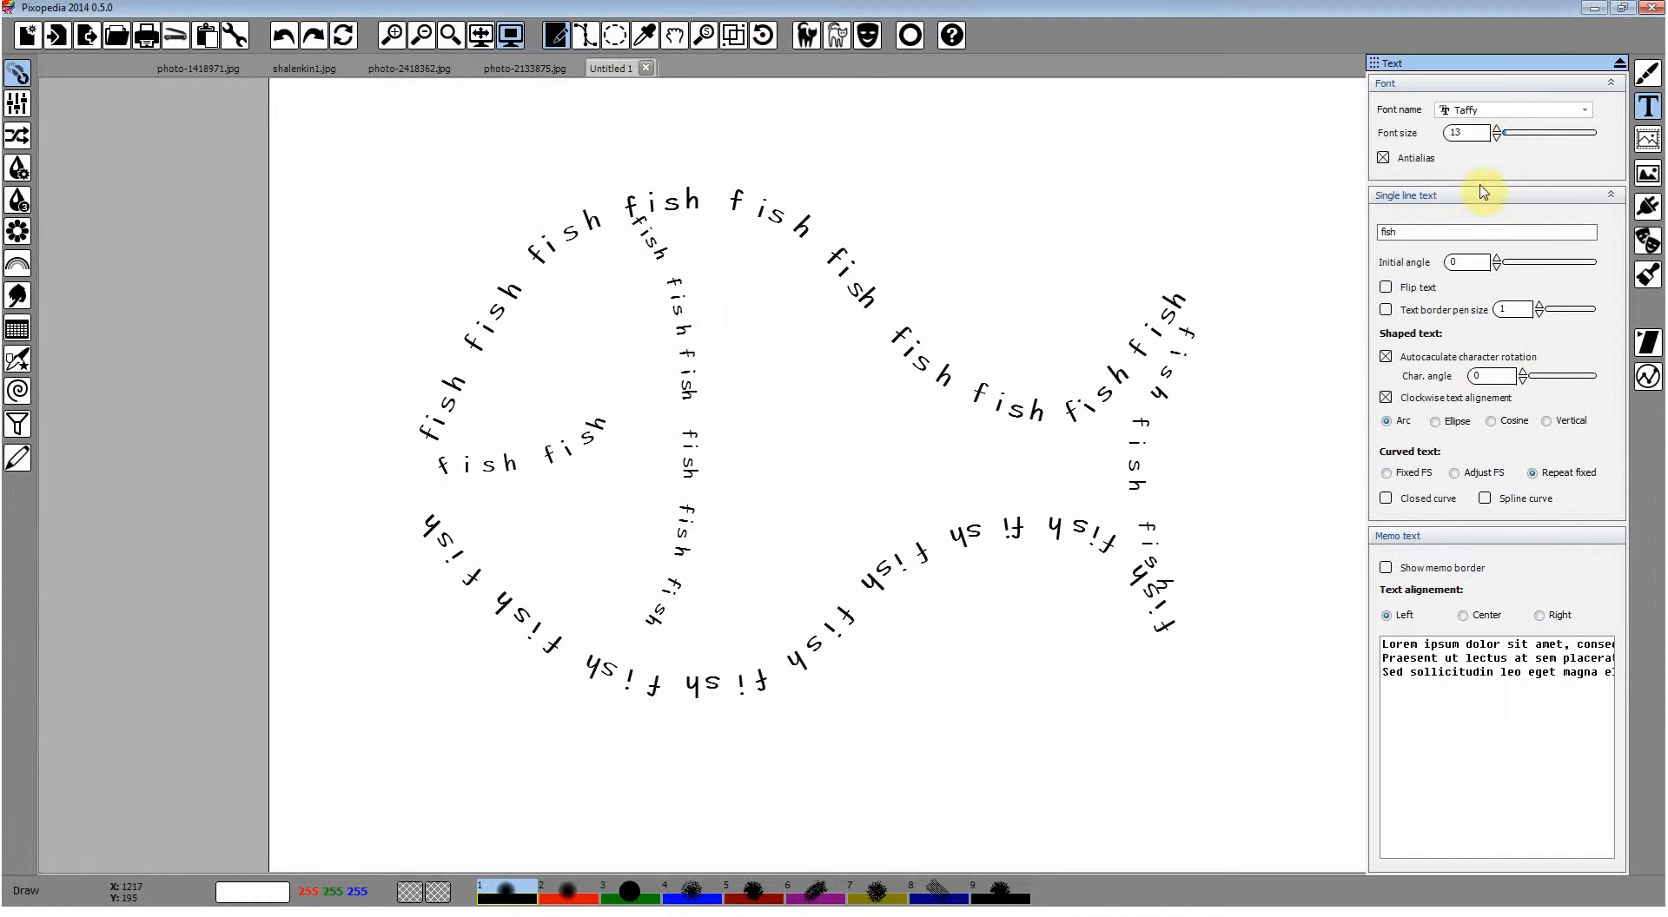
{"action": "mouse_move", "coordinate": [559, 304]}
{"action": "left_mouse_down"}
{"action": "mouse_move", "coordinate": [570, 379]}
{"action": "mouse_move", "coordinate": [603, 342]}
{"action": "mouse_move", "coordinate": [588, 312]}
{"action": "left_mouse_up"}
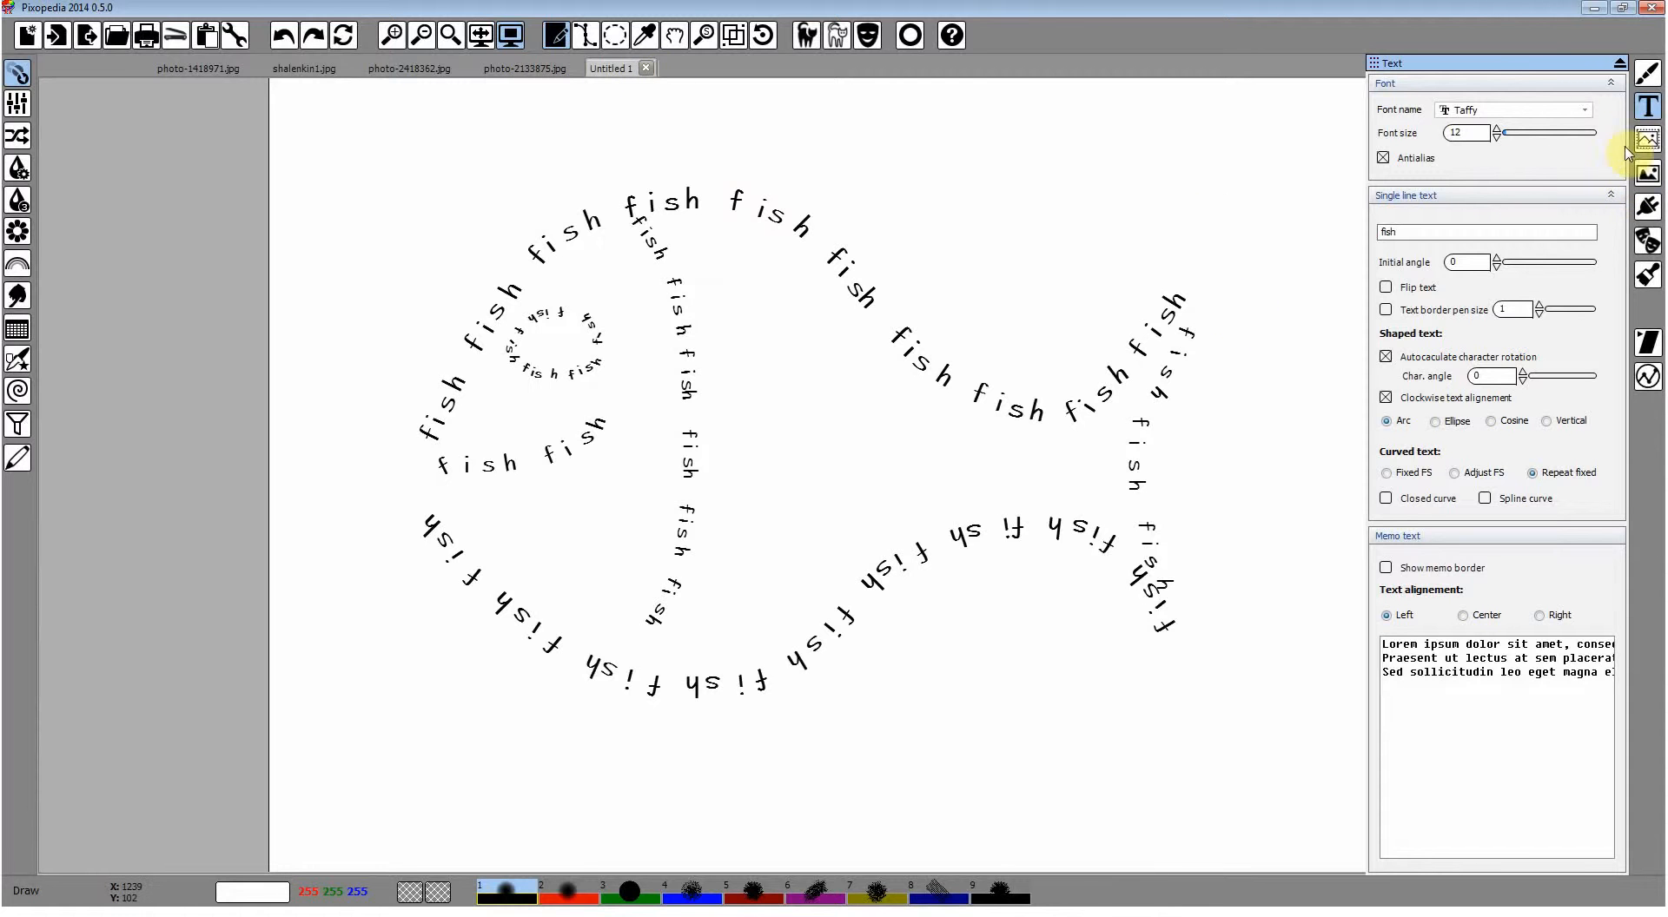
Switch from the text settings to the brush settings and close the Untitled 1 image.
{"action": "right_click", "coordinate": [1169, 230]}
{"action": "left_click", "coordinate": [1215, 238]}
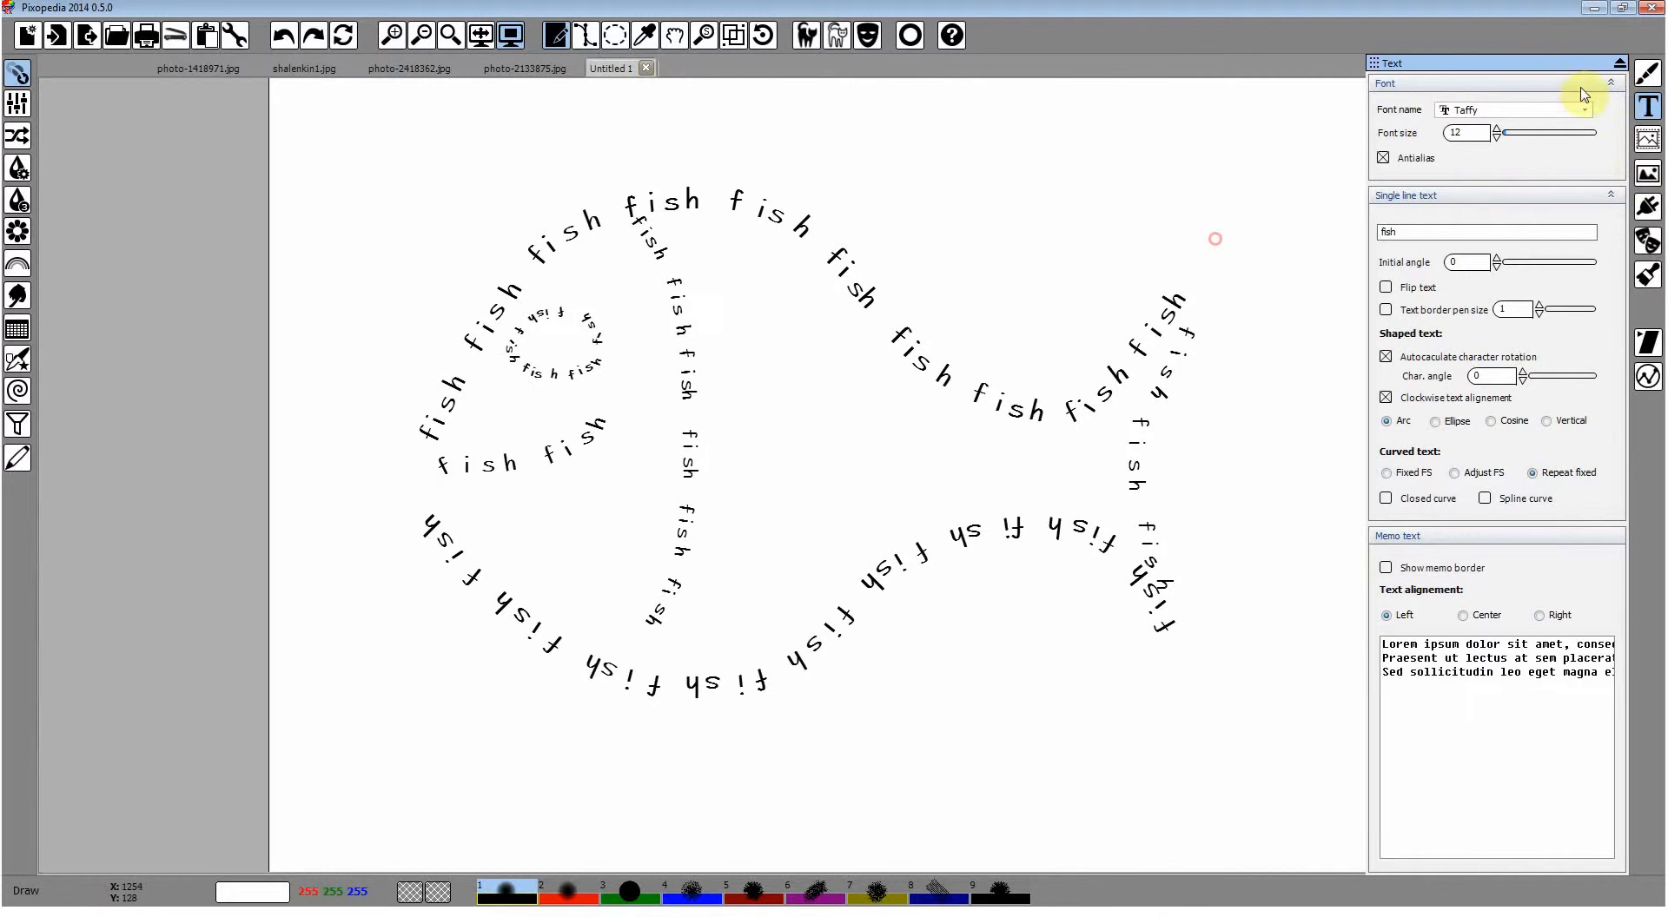
{"action": "left_click", "coordinate": [1648, 73]}
{"action": "left_click", "coordinate": [646, 68]}
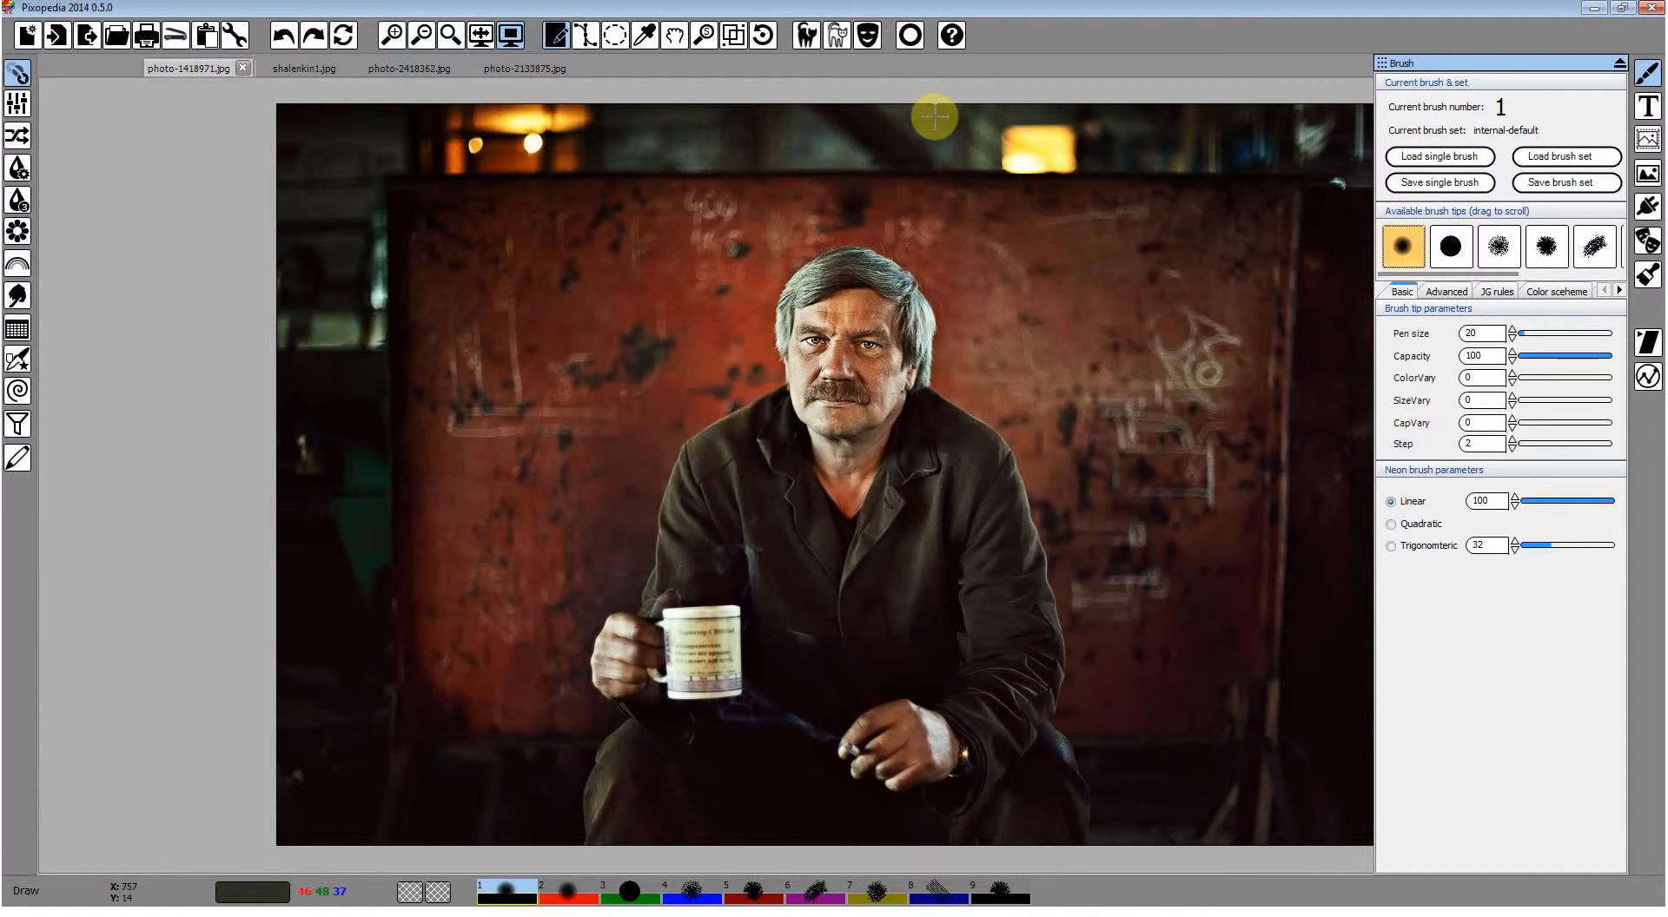
Open the macro recorder, shift its window slightly upward, and choose the "shalenkin" macro.
{"action": "left_click", "coordinate": [909, 35]}
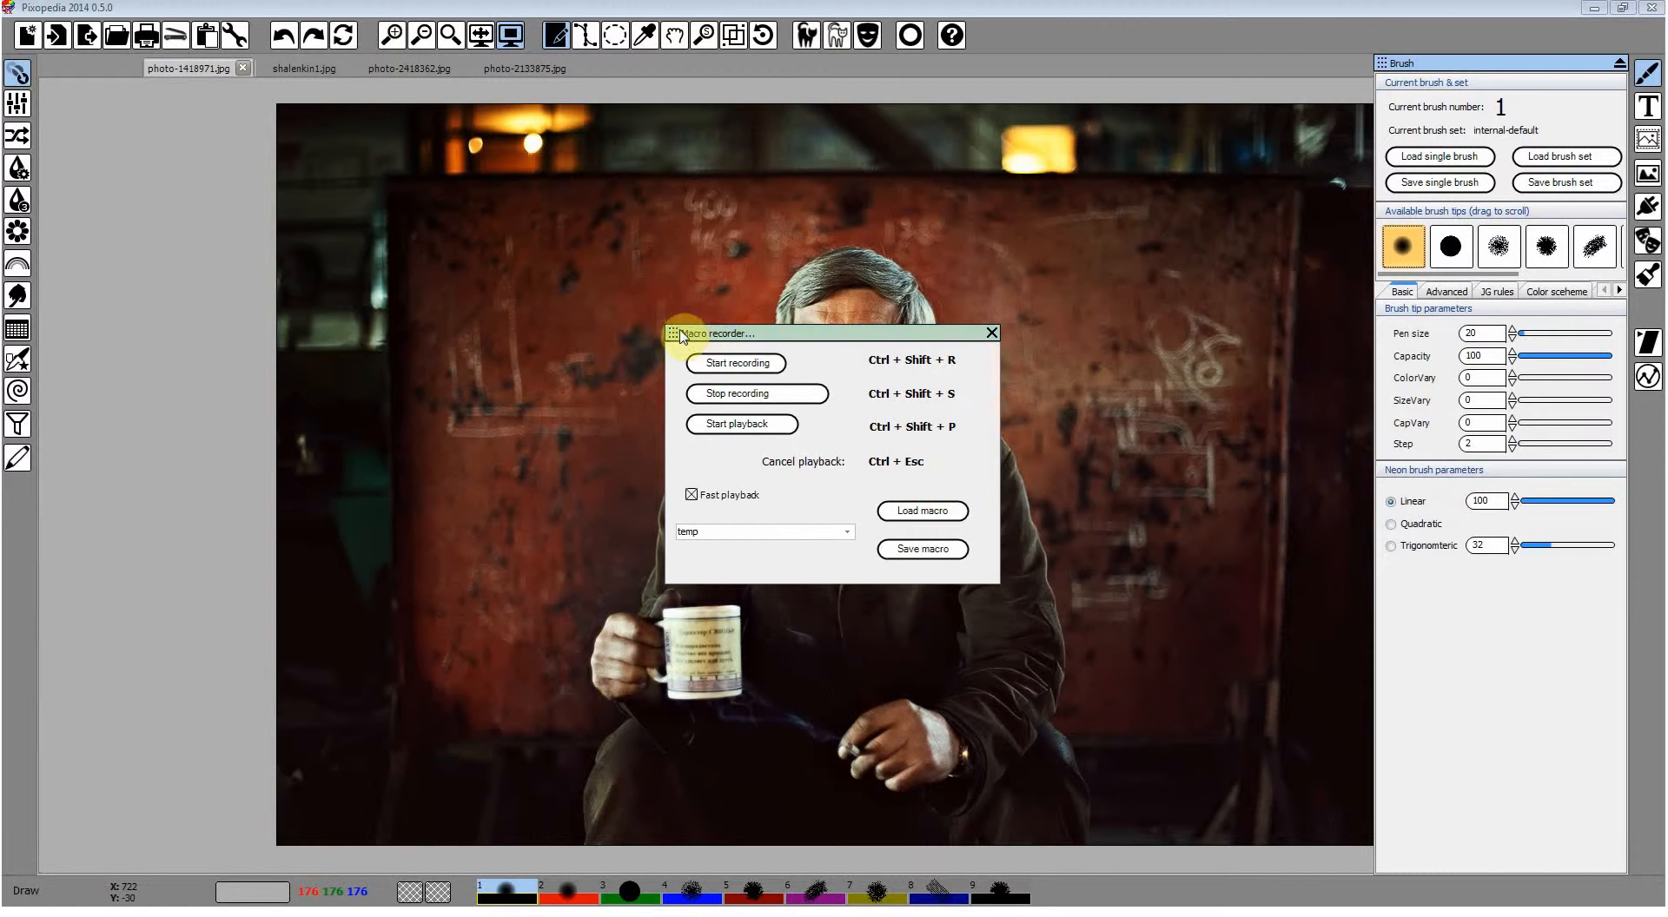
{"action": "left_click_drag", "start_coordinate": [675, 330], "coordinate": [675, 311]}
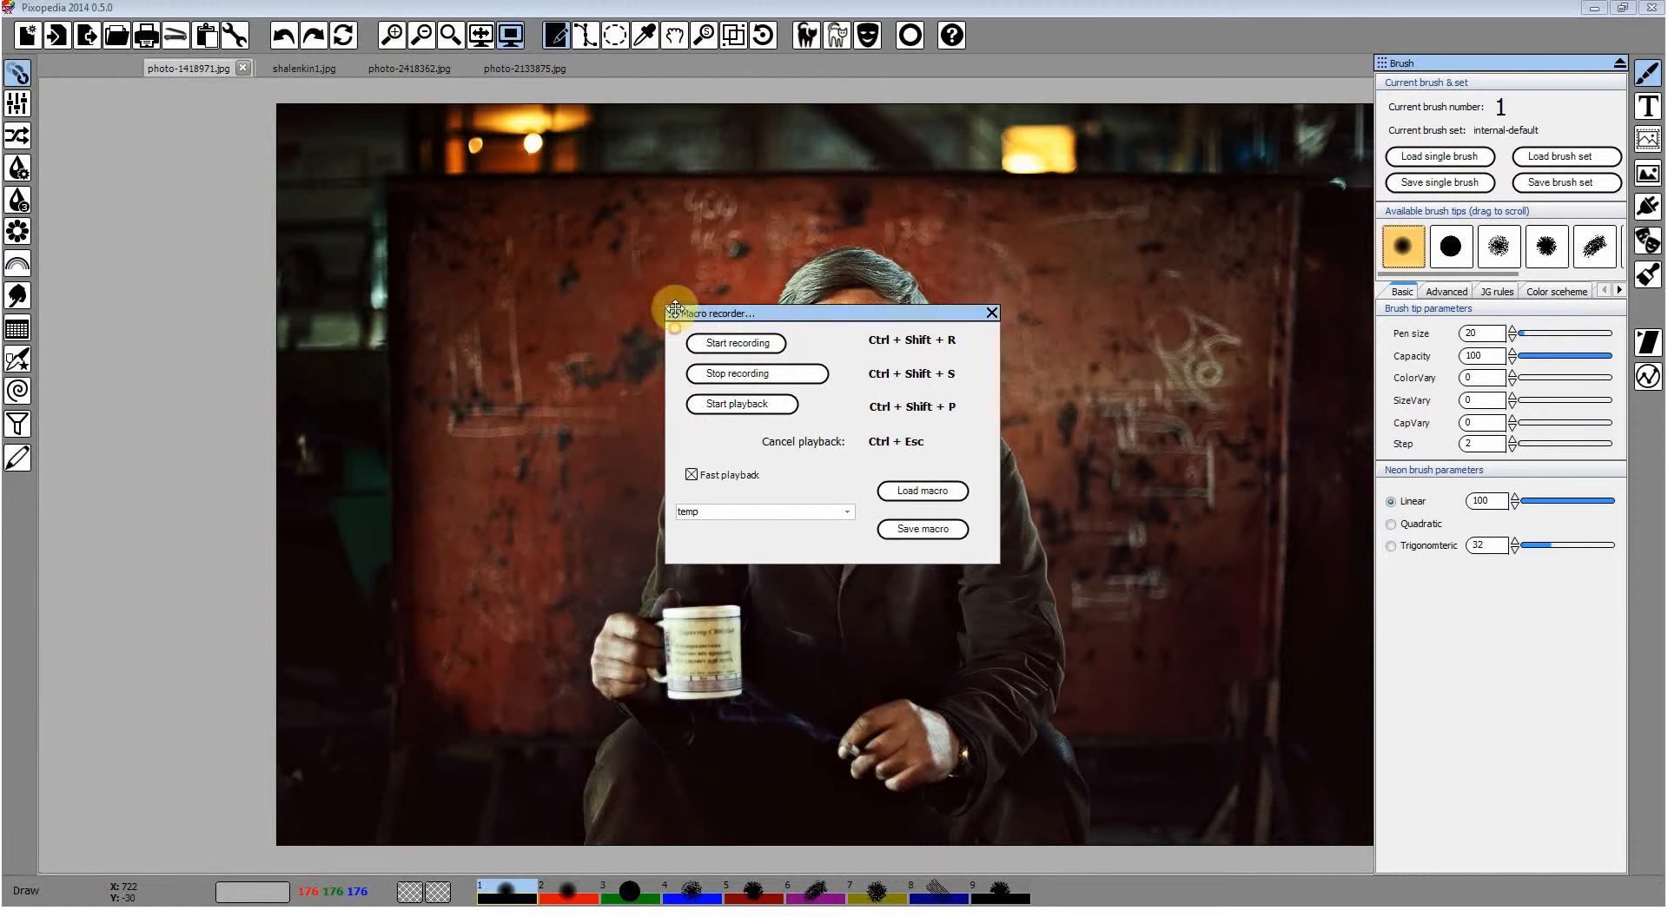
{"action": "left_click", "coordinate": [847, 512]}
{"action": "left_click", "coordinate": [692, 529]}
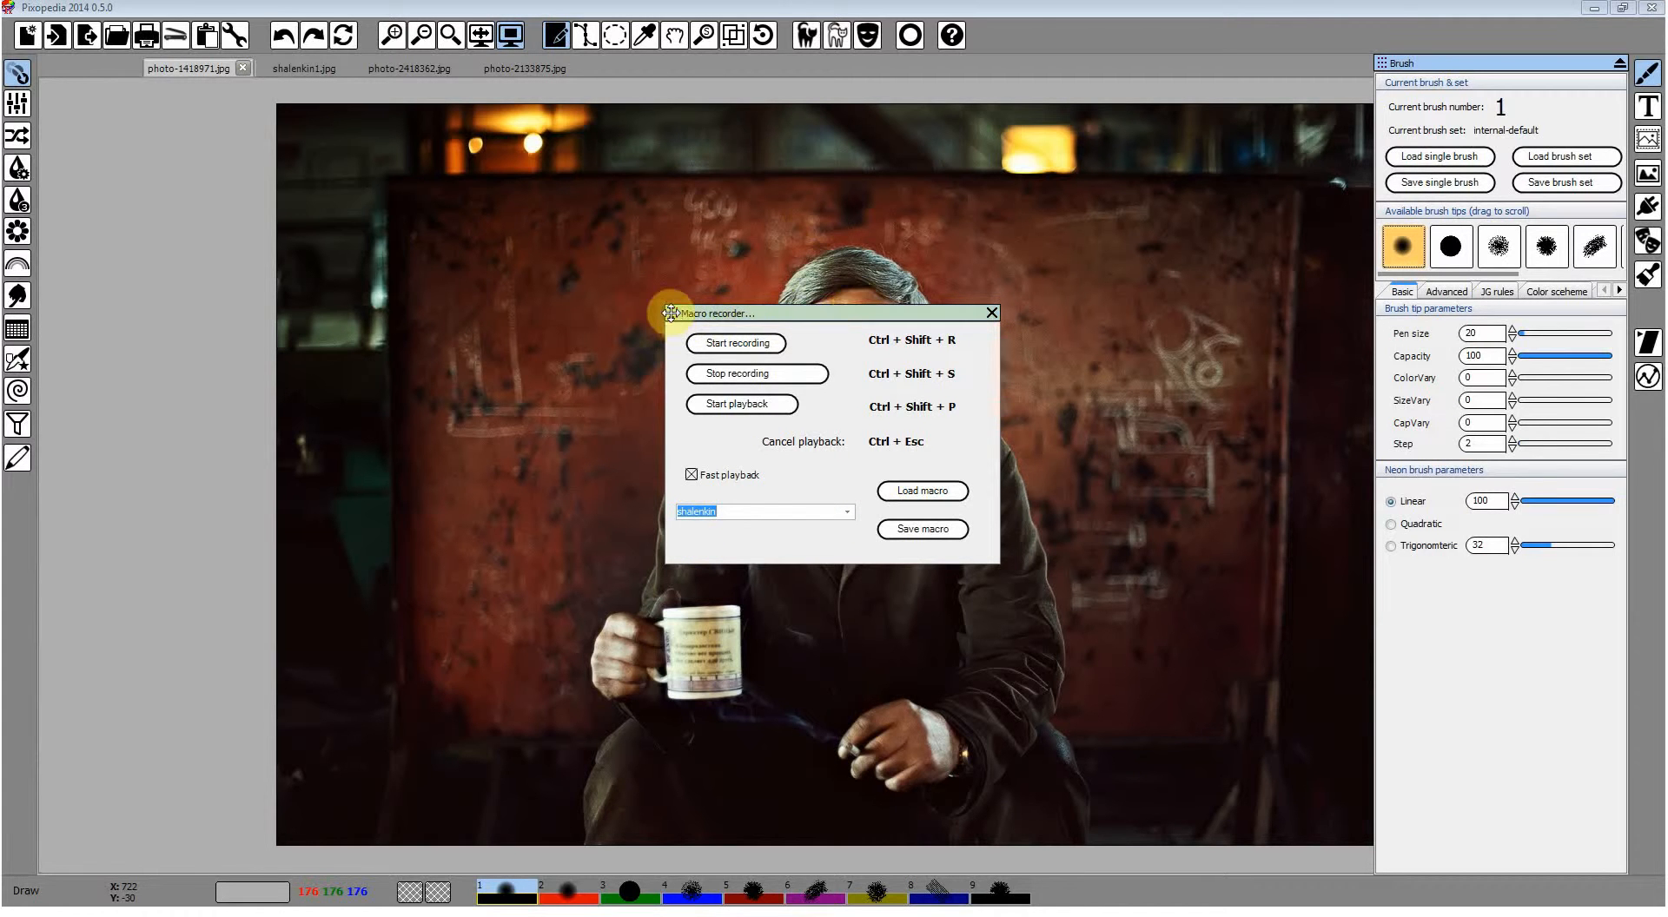
Load the "shalenkin" macro with fast playback turned off, and close the macro recorder and the brush settings.
{"action": "mouse_move", "coordinate": [671, 313]}
{"action": "left_mouse_down"}
{"action": "mouse_move", "coordinate": [685, 433]}
{"action": "mouse_move", "coordinate": [669, 329]}
{"action": "left_mouse_up"}
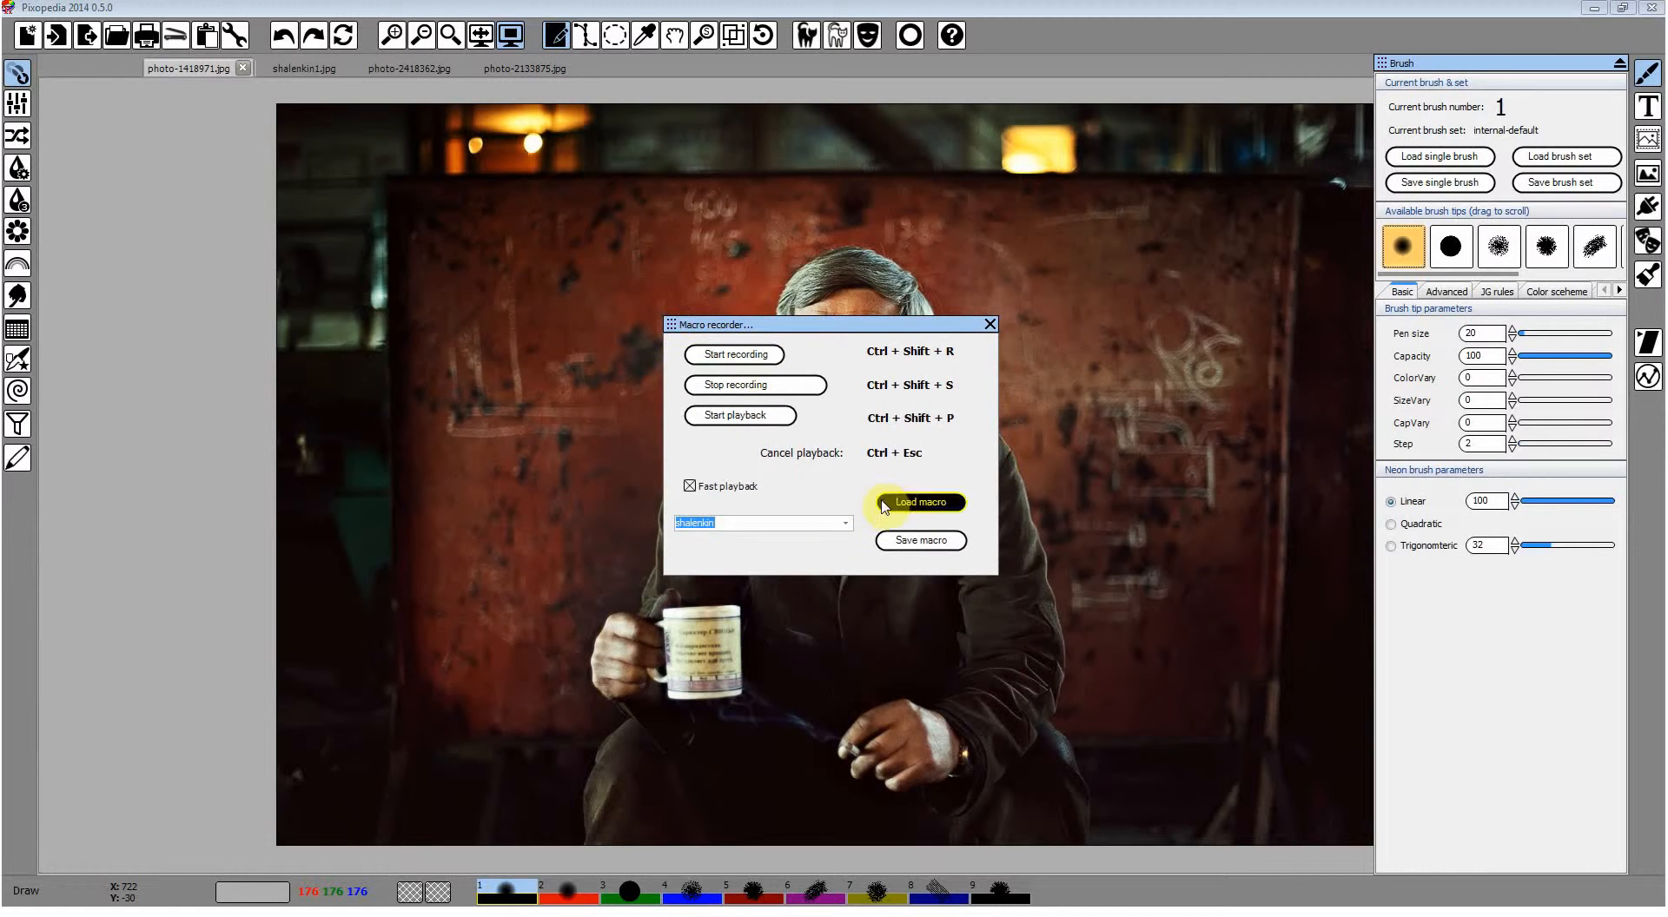
{"action": "left_click", "coordinate": [689, 485]}
{"action": "left_click", "coordinate": [989, 324]}
{"action": "left_click", "coordinate": [1642, 77]}
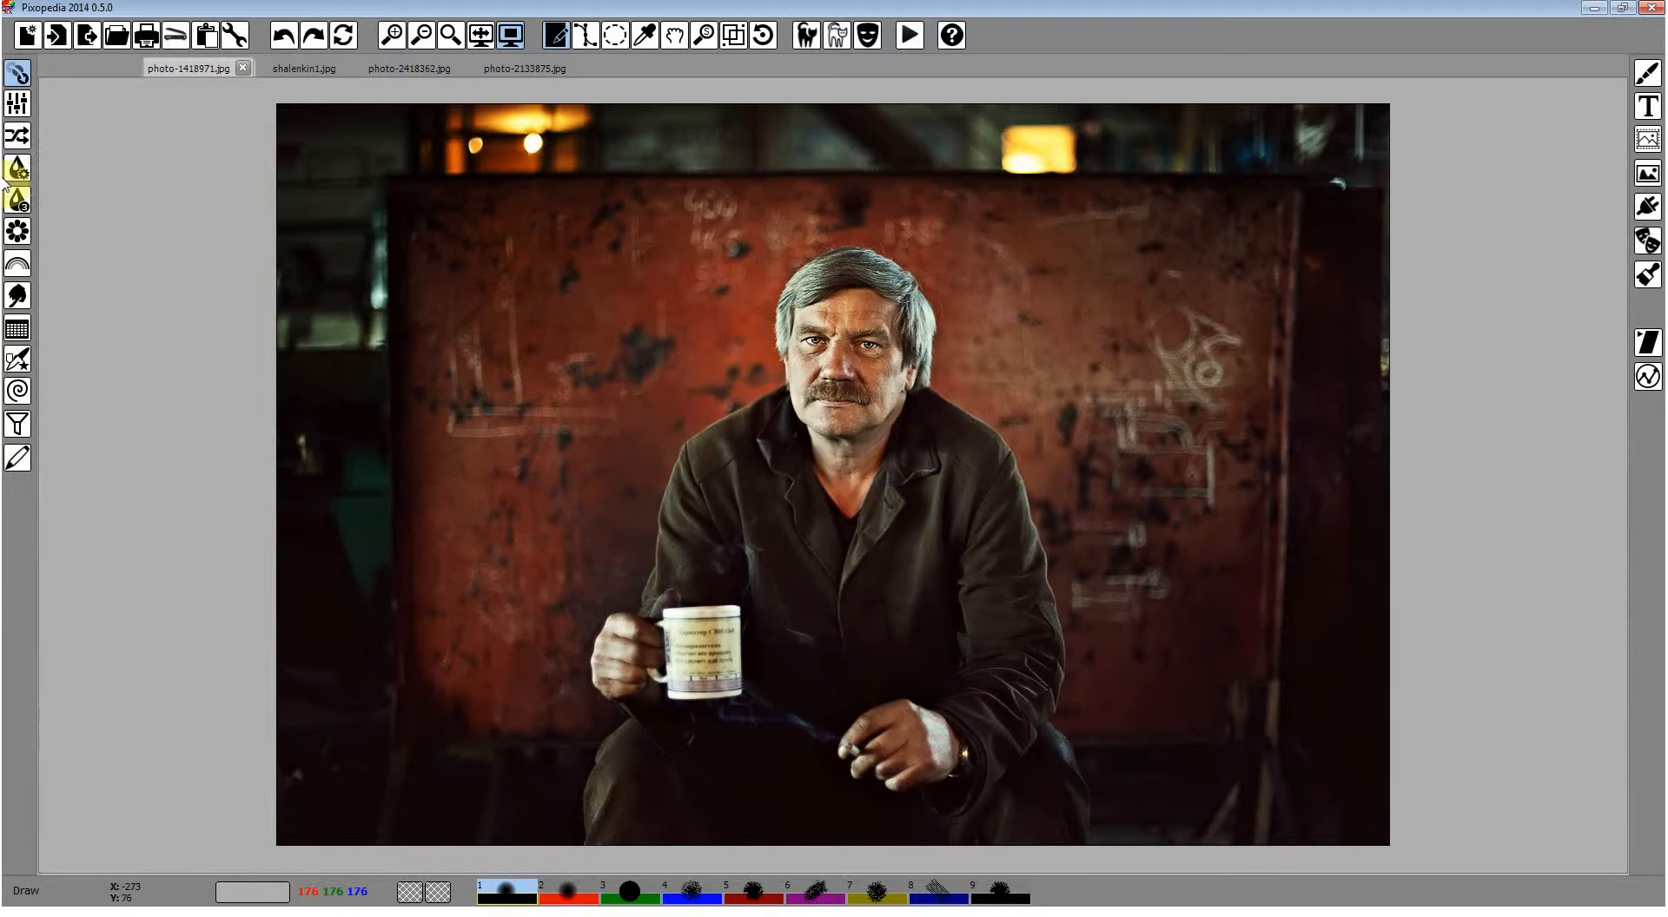
Apply the Median filter with X 5 and Y 5 to the whole photo-1418971.jpg image.
{"action": "left_click", "coordinate": [16, 169]}
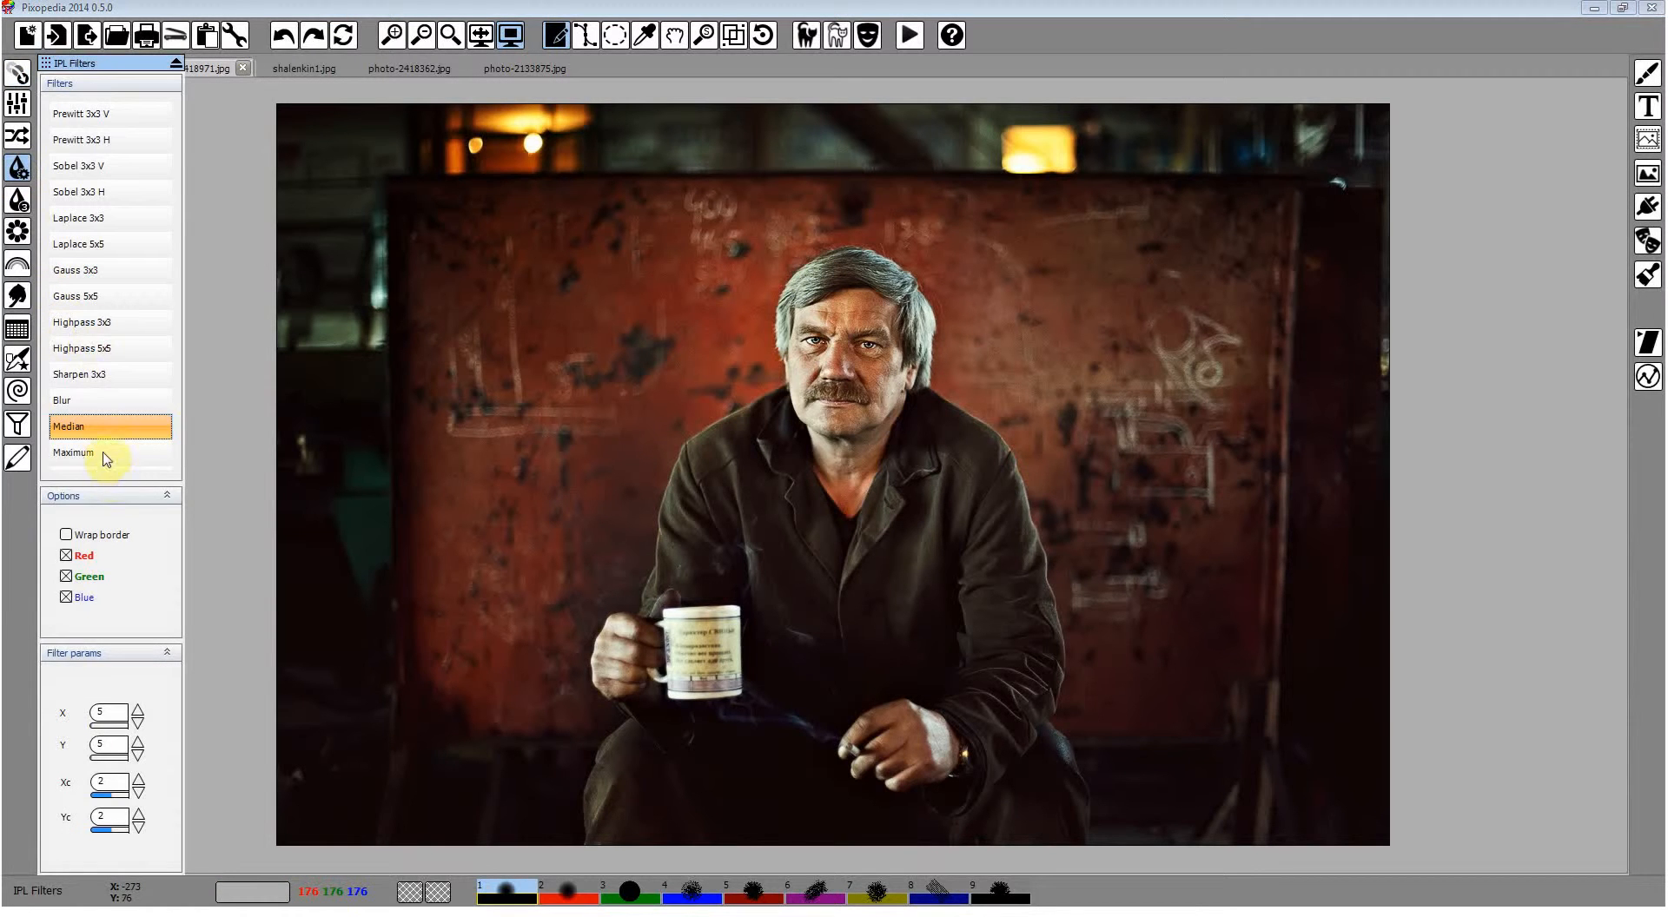
{"action": "left_click_drag", "start_coordinate": [111, 712], "coordinate": [94, 715]}
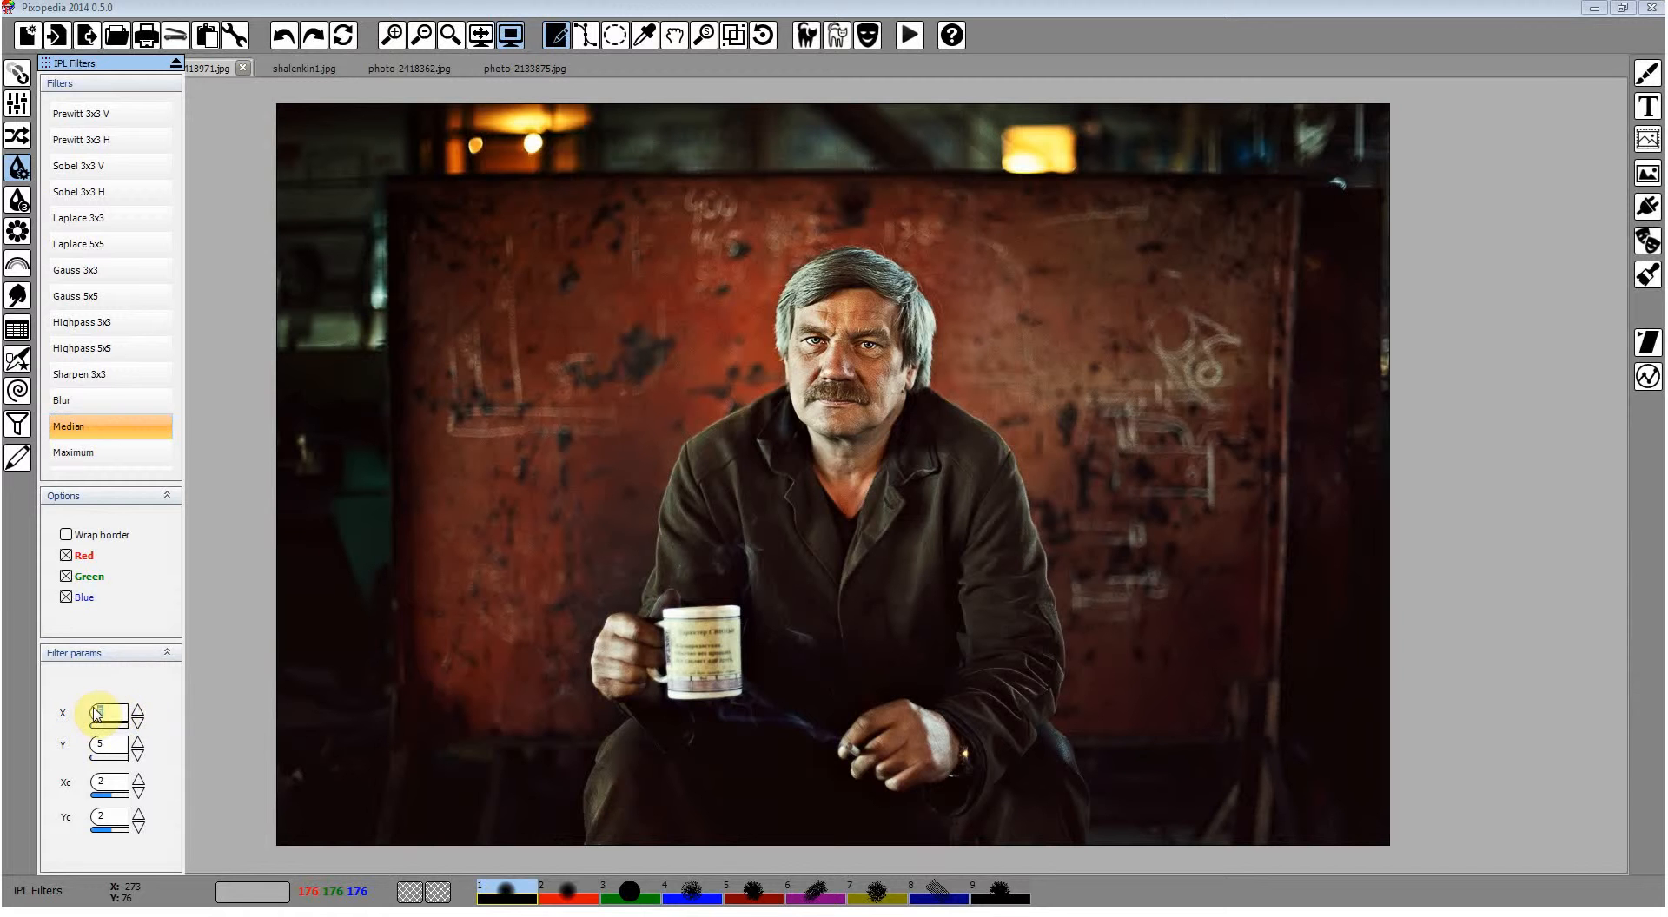
{"action": "left_click", "coordinate": [101, 745]}
{"action": "left_click", "coordinate": [804, 37]}
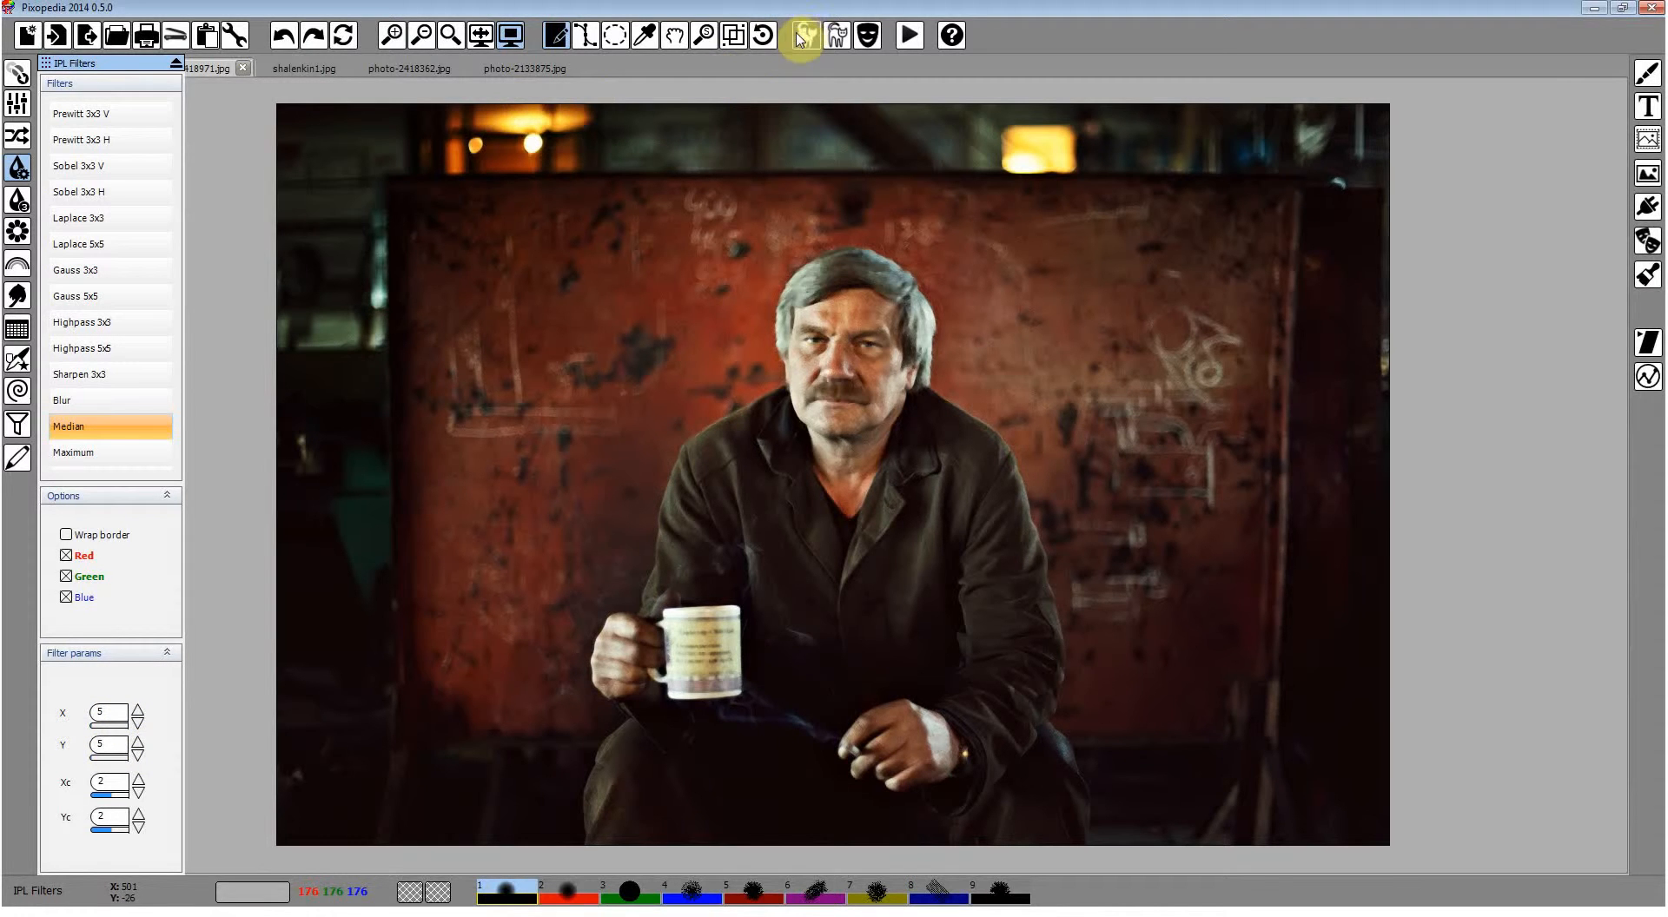
Create a contour assistant image of the photo using the Contour 7x7 method with threshold 32.
{"action": "left_click", "coordinate": [1648, 240]}
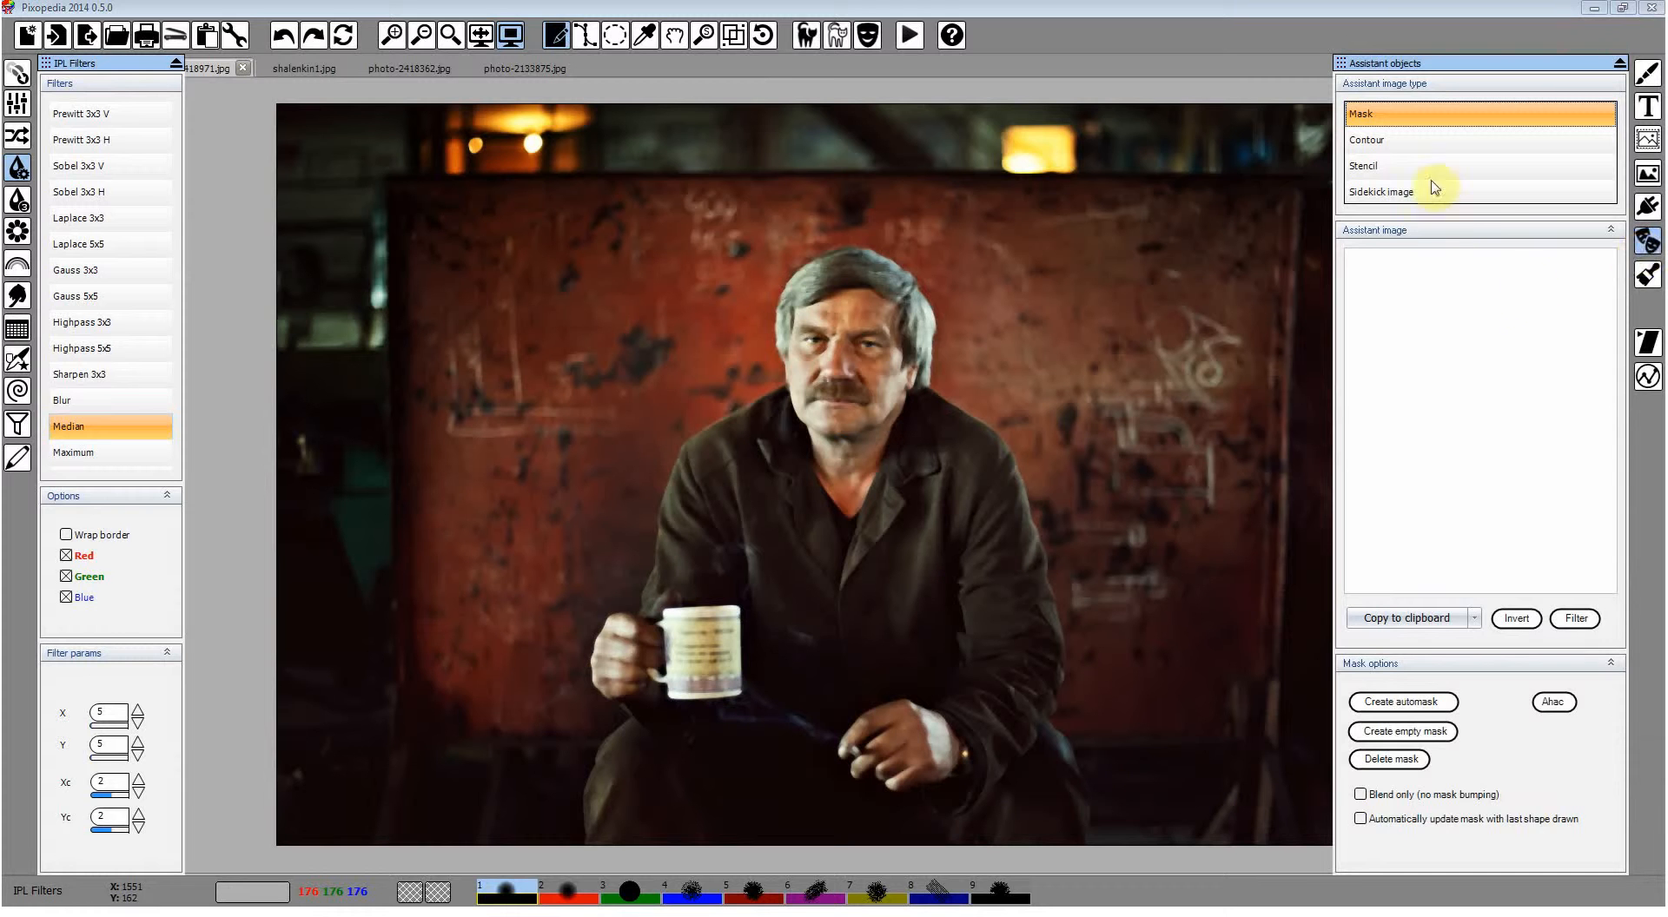
{"action": "left_click", "coordinate": [1390, 144]}
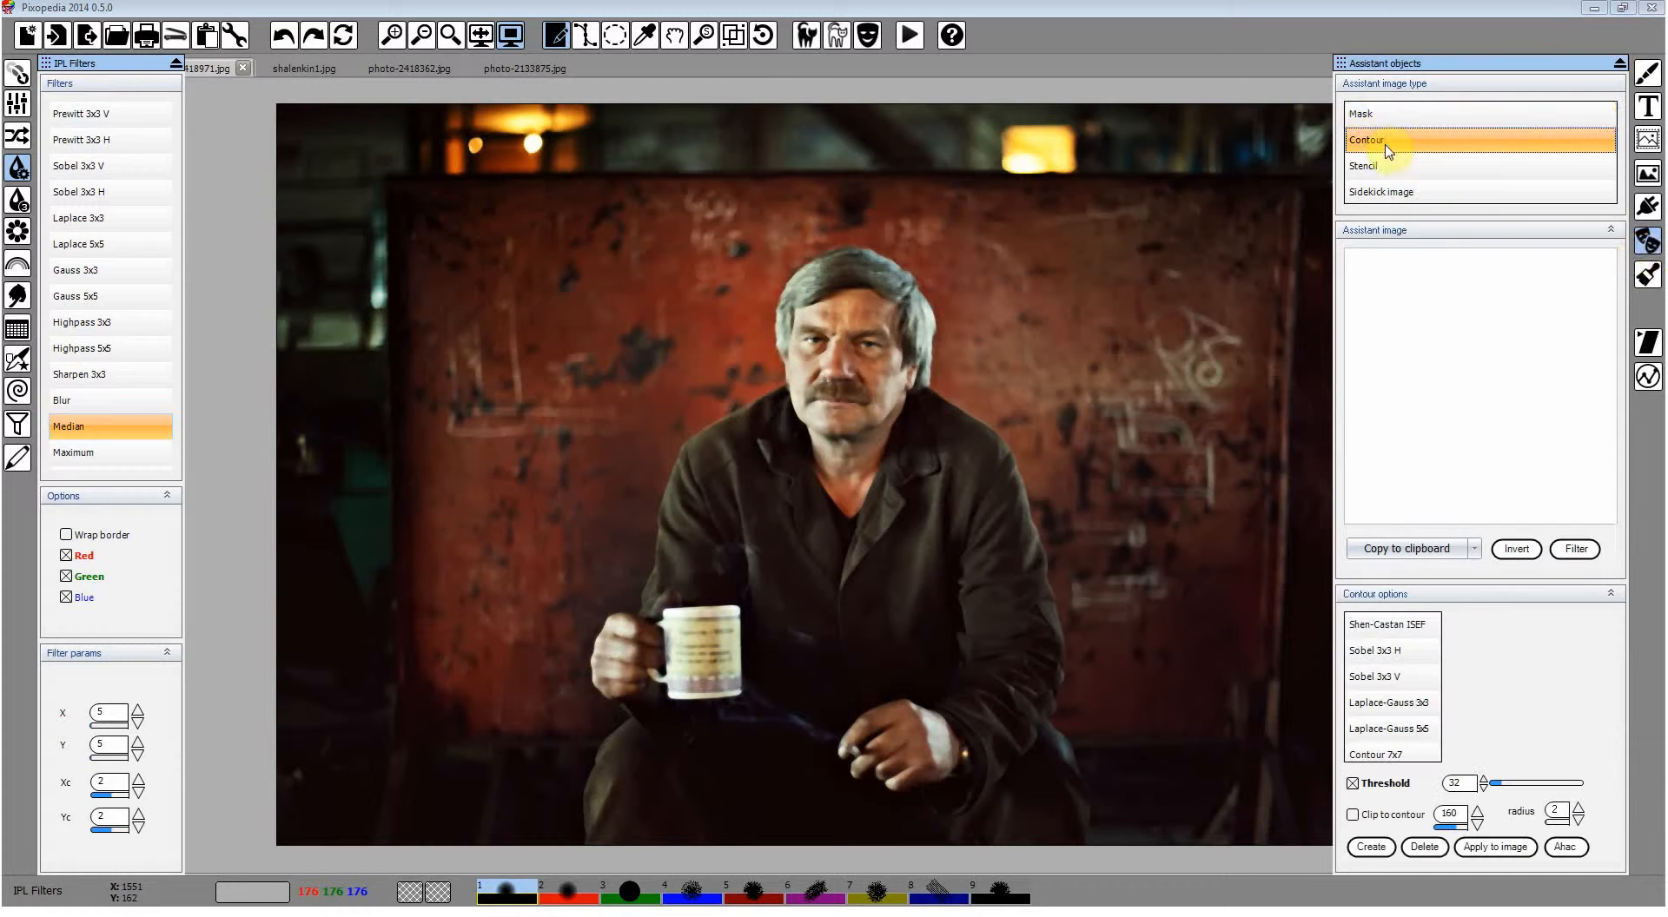
{"action": "left_click", "coordinate": [1387, 754]}
{"action": "left_click", "coordinate": [1371, 848]}
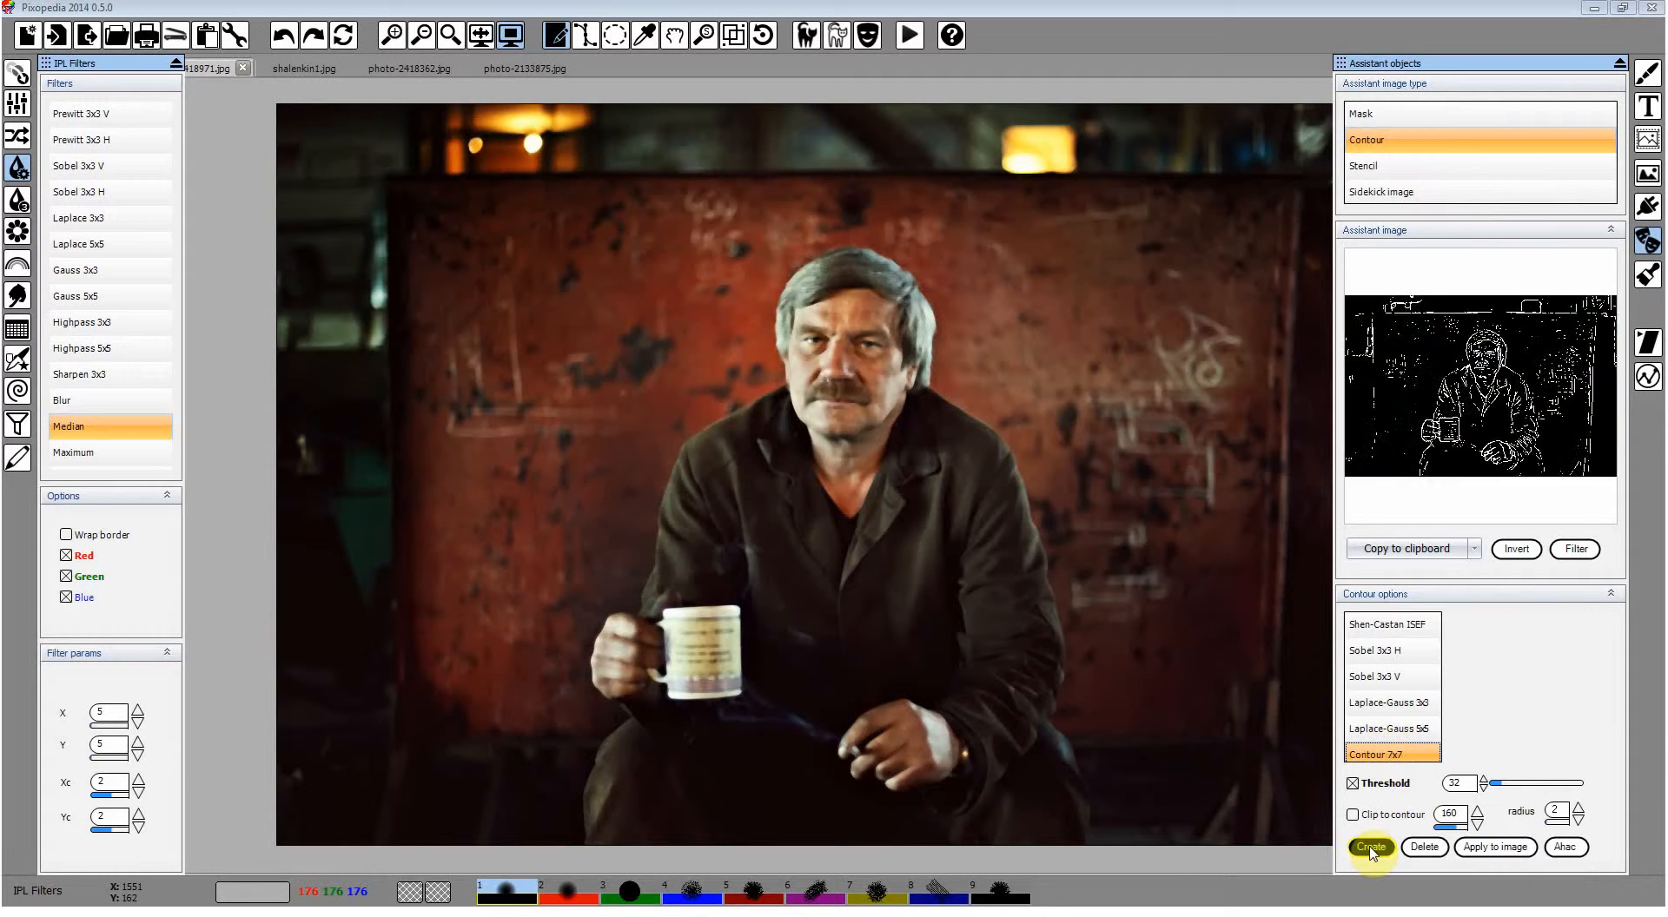
Apply the compound filter Median + MinMax CC with X 7 and Y 7 to photo-1418971.jpg.
{"action": "left_click", "coordinate": [19, 423]}
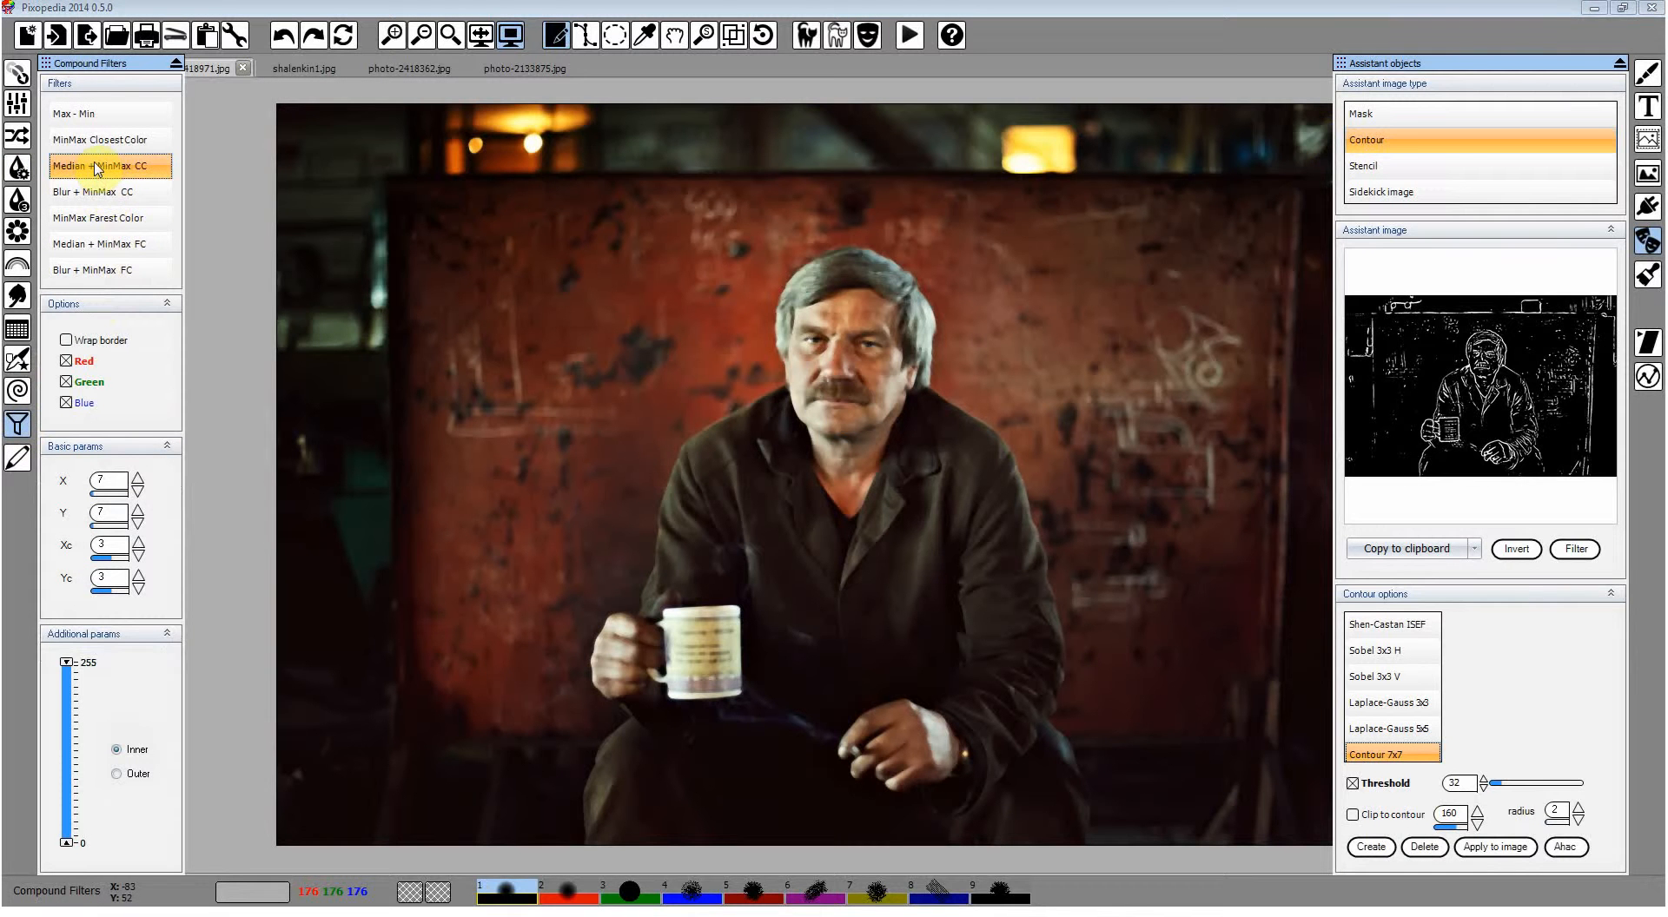
{"action": "left_click", "coordinate": [98, 517]}
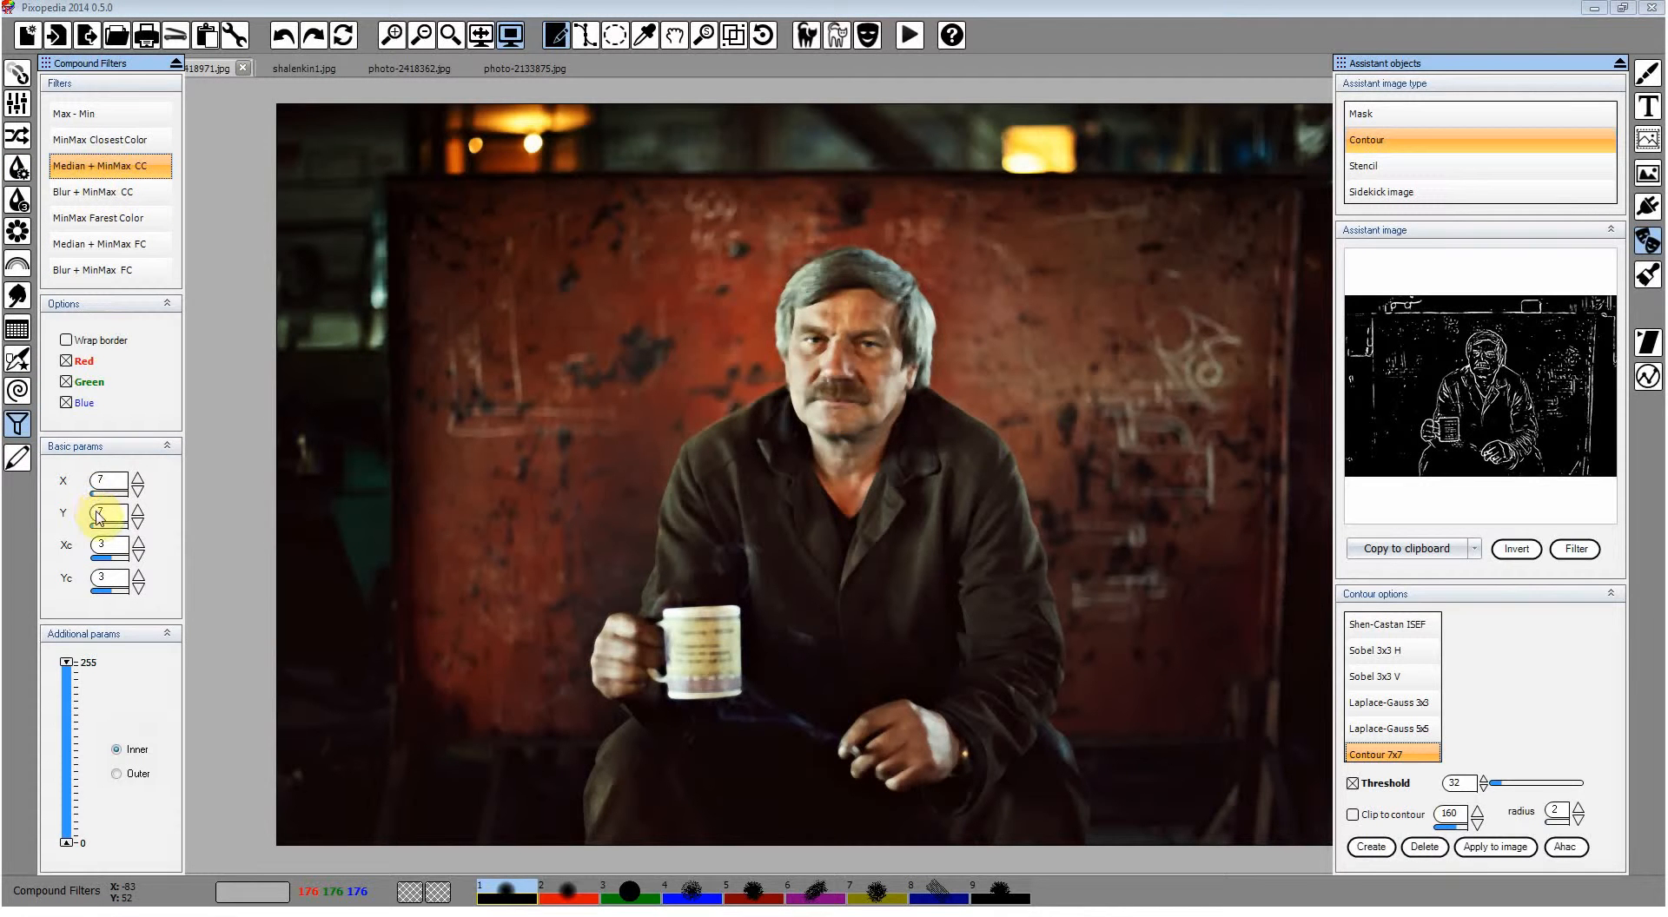
{"action": "left_click", "coordinate": [807, 48]}
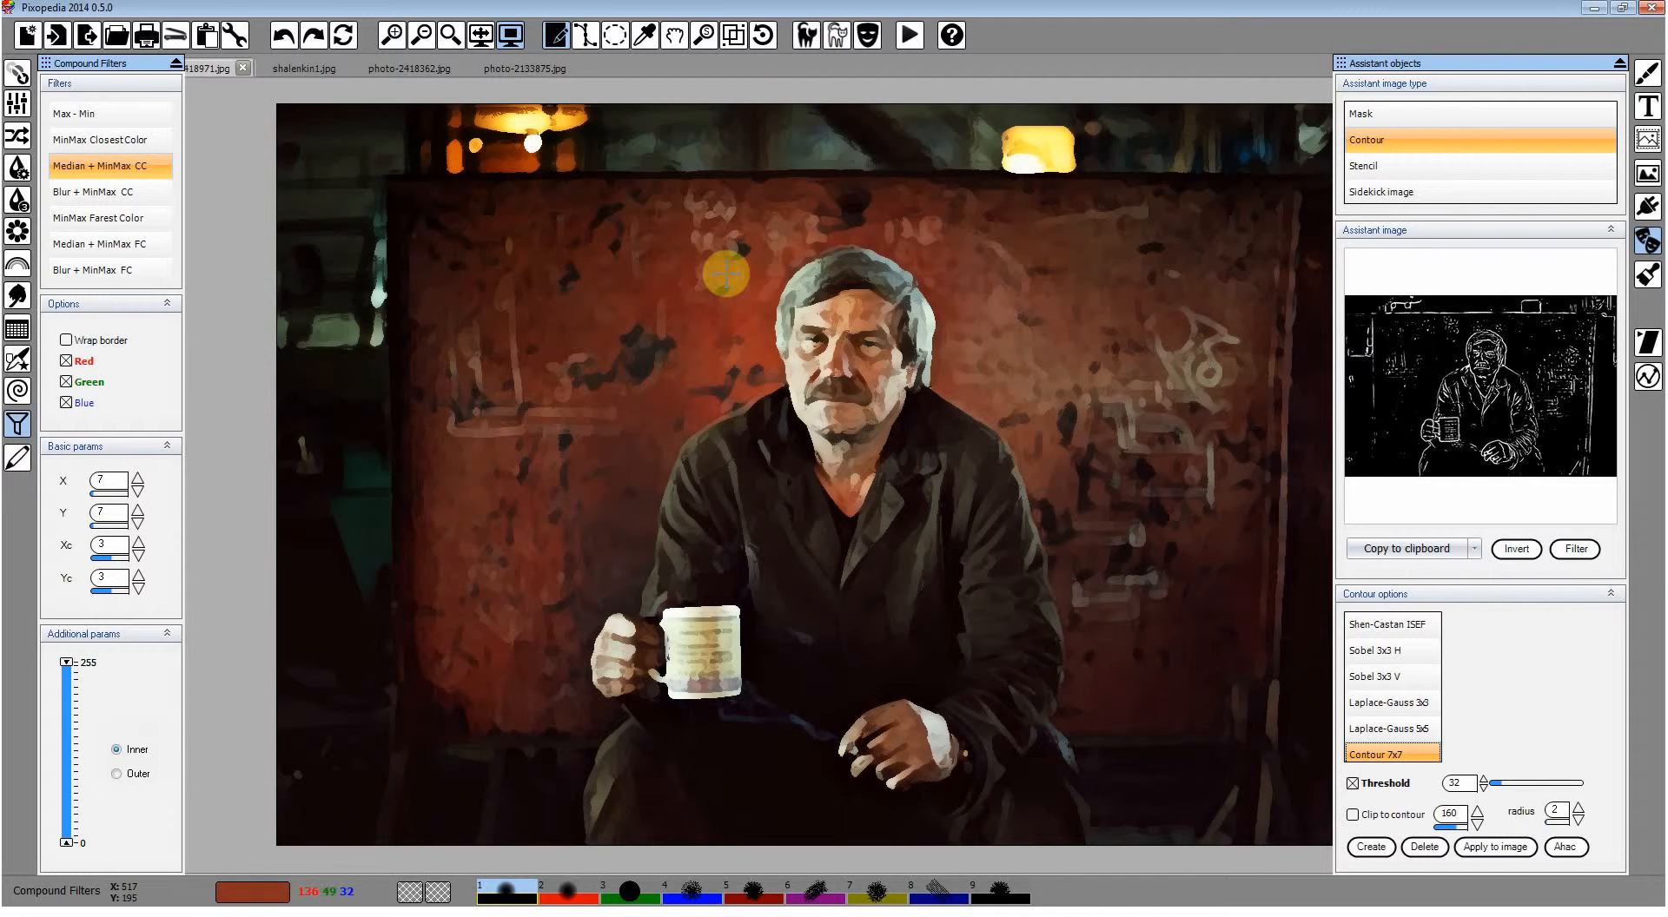
Overlay the contour as dark lines on photo-1418971.jpg in Normal drawing mode, and close the drawing and assistant settings.
{"action": "left_click", "coordinate": [17, 75]}
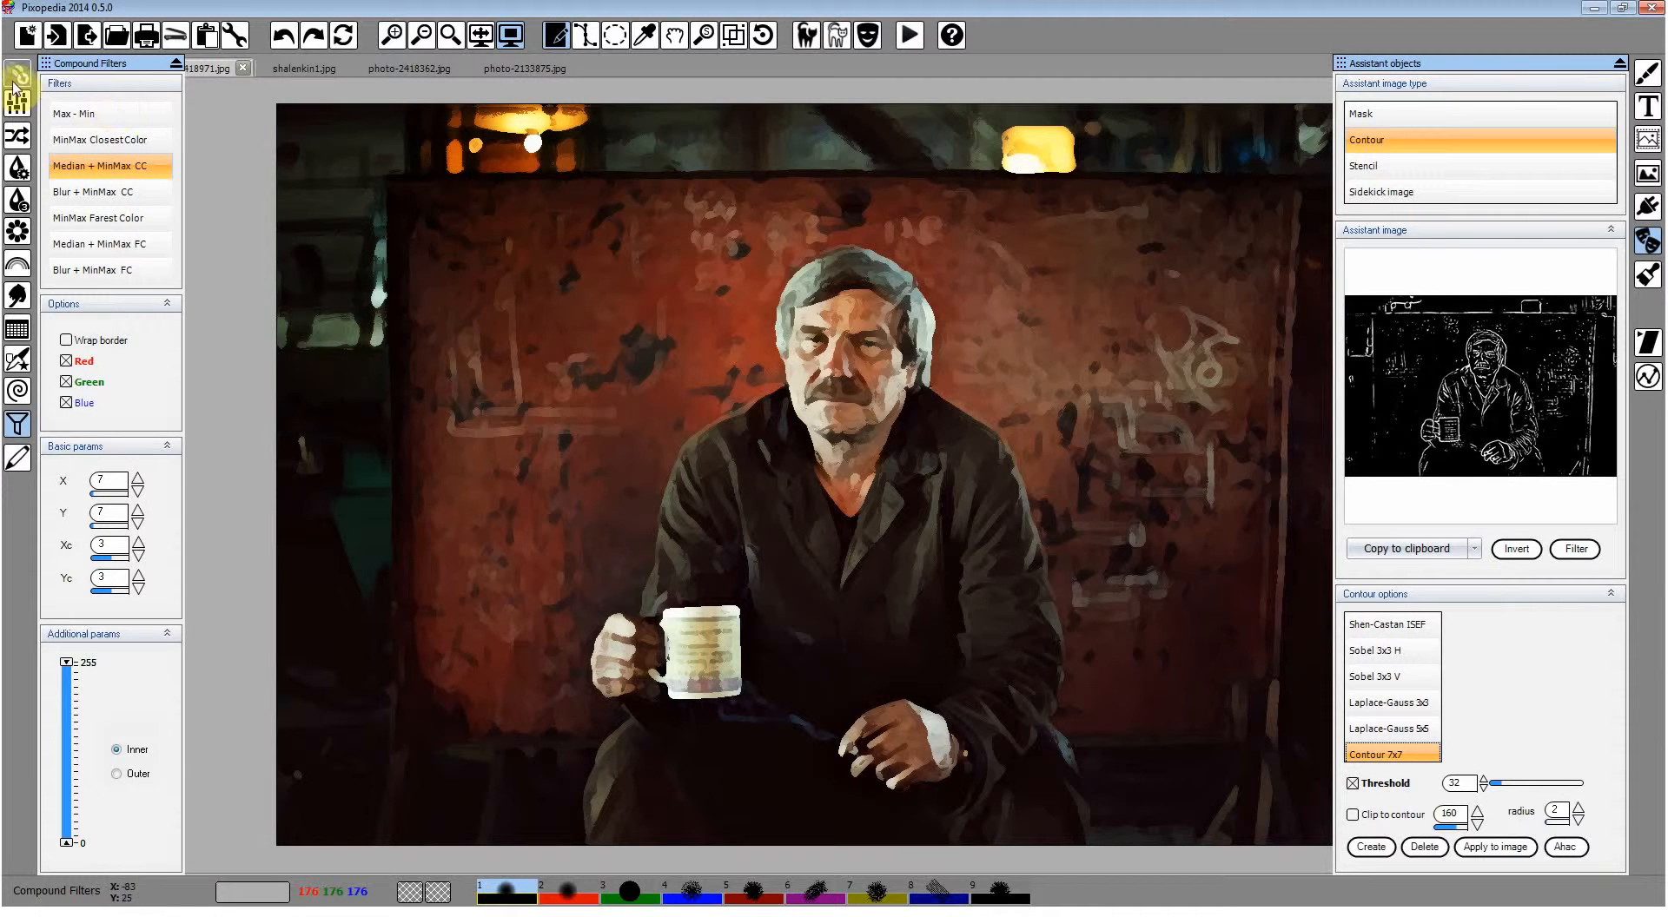
{"action": "left_click", "coordinate": [835, 39]}
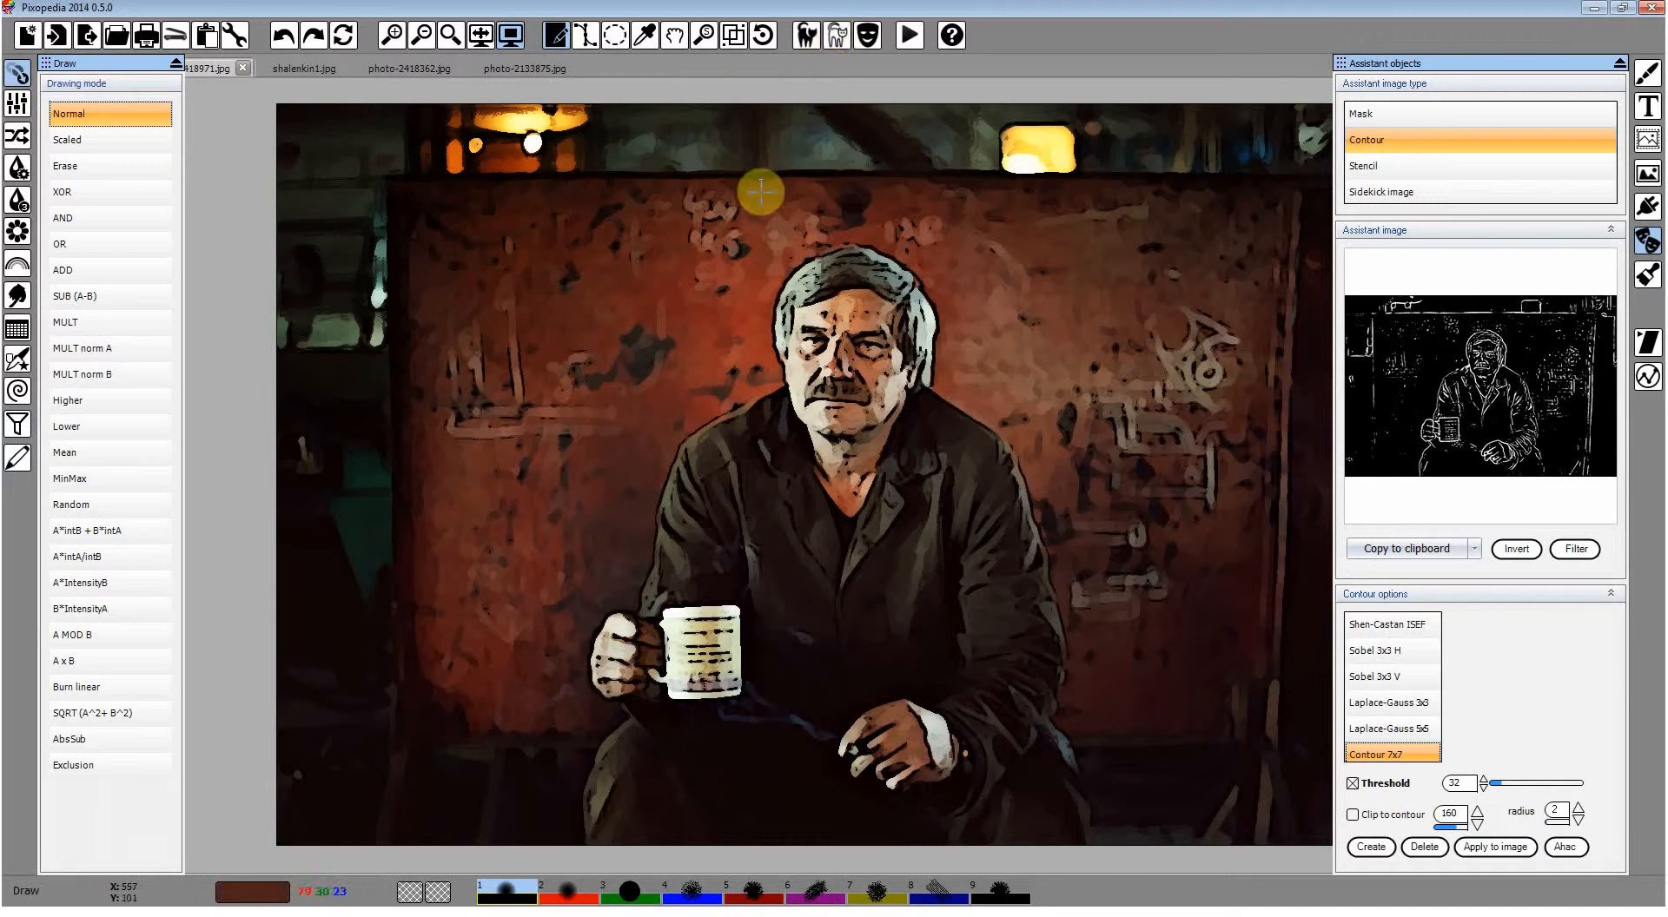
{"action": "left_click", "coordinate": [17, 74]}
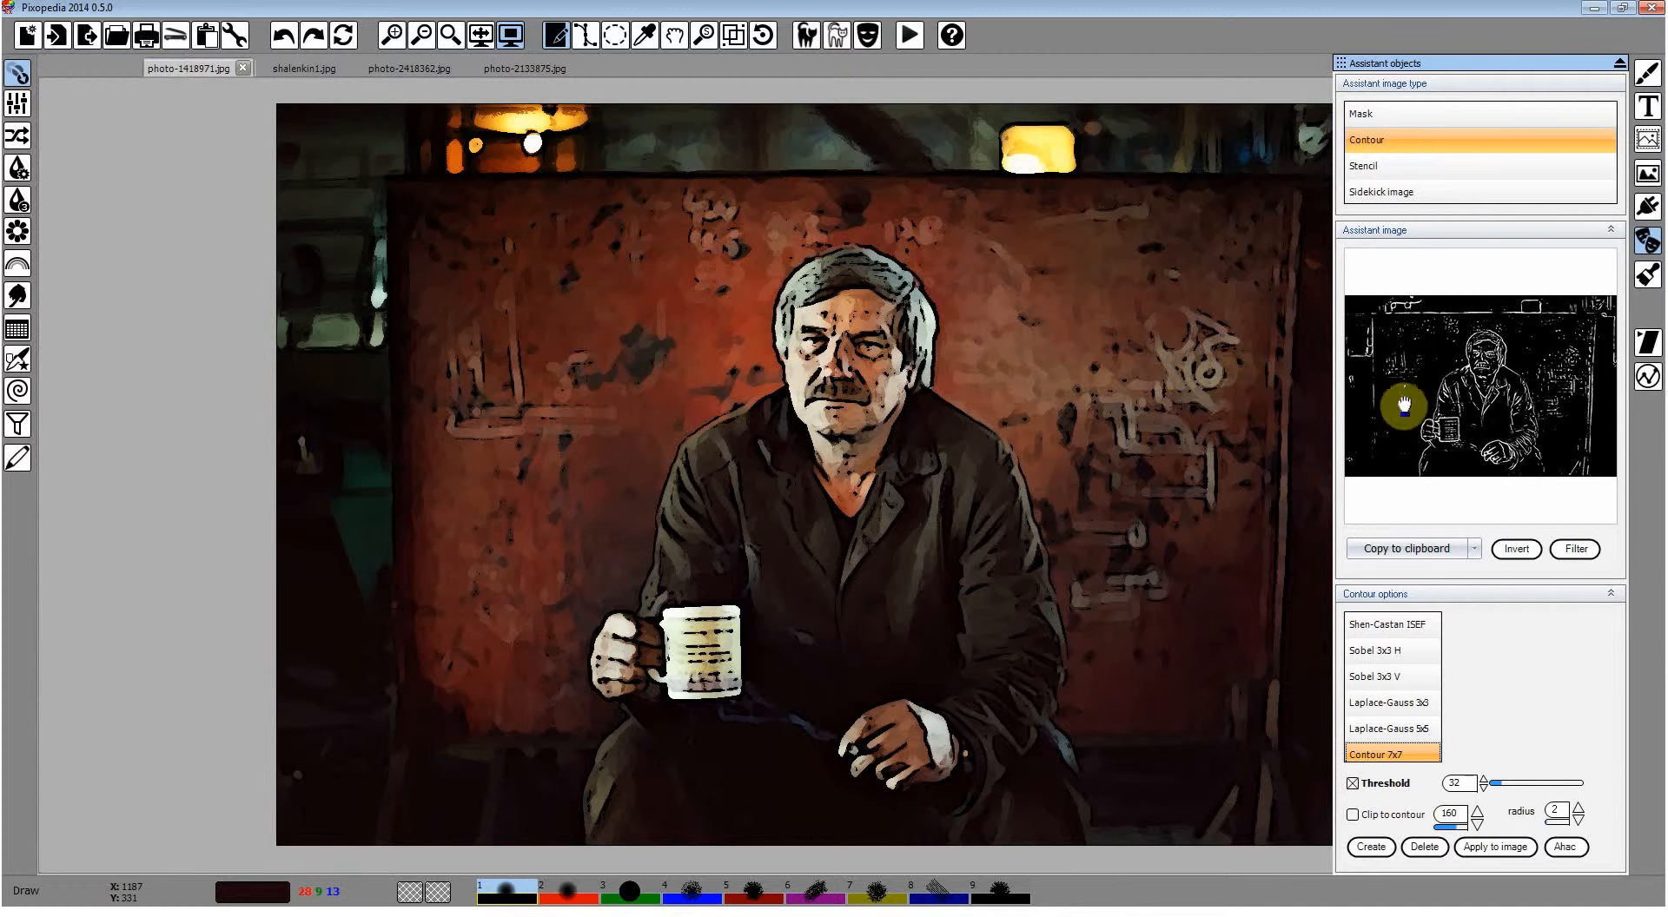
{"action": "left_click", "coordinate": [1648, 245]}
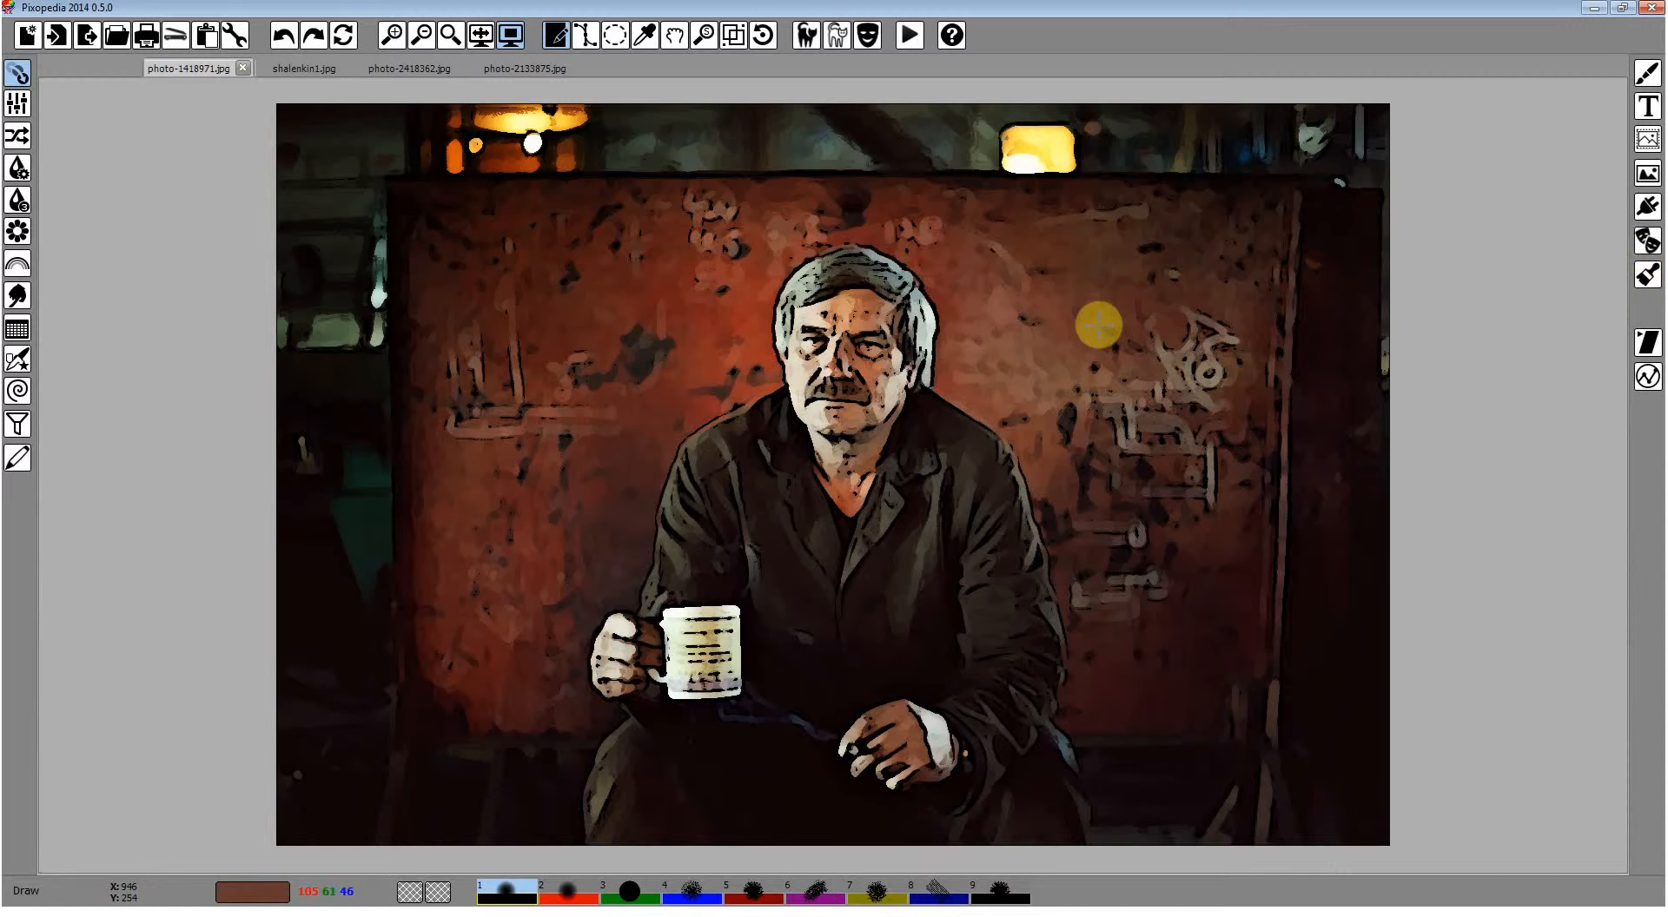
{"action": "key", "text": "space"}
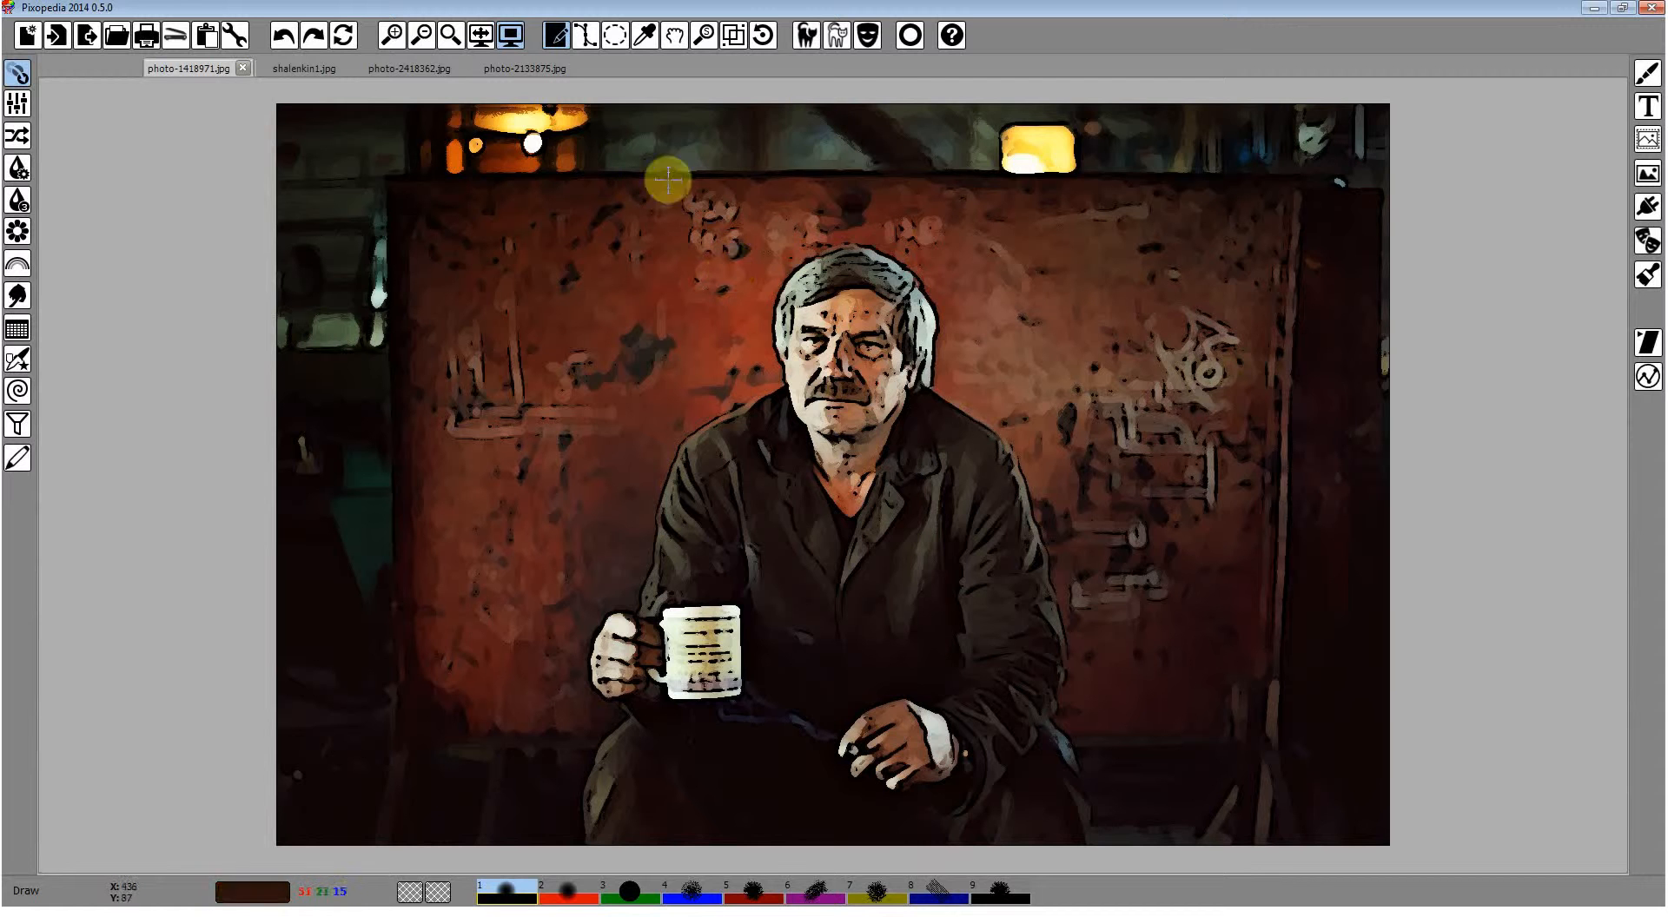
Switch to shalenkin1.jpg and start the macro on it, applying the Median filter with X 5 and Y 5.
{"action": "left_click", "coordinate": [910, 37]}
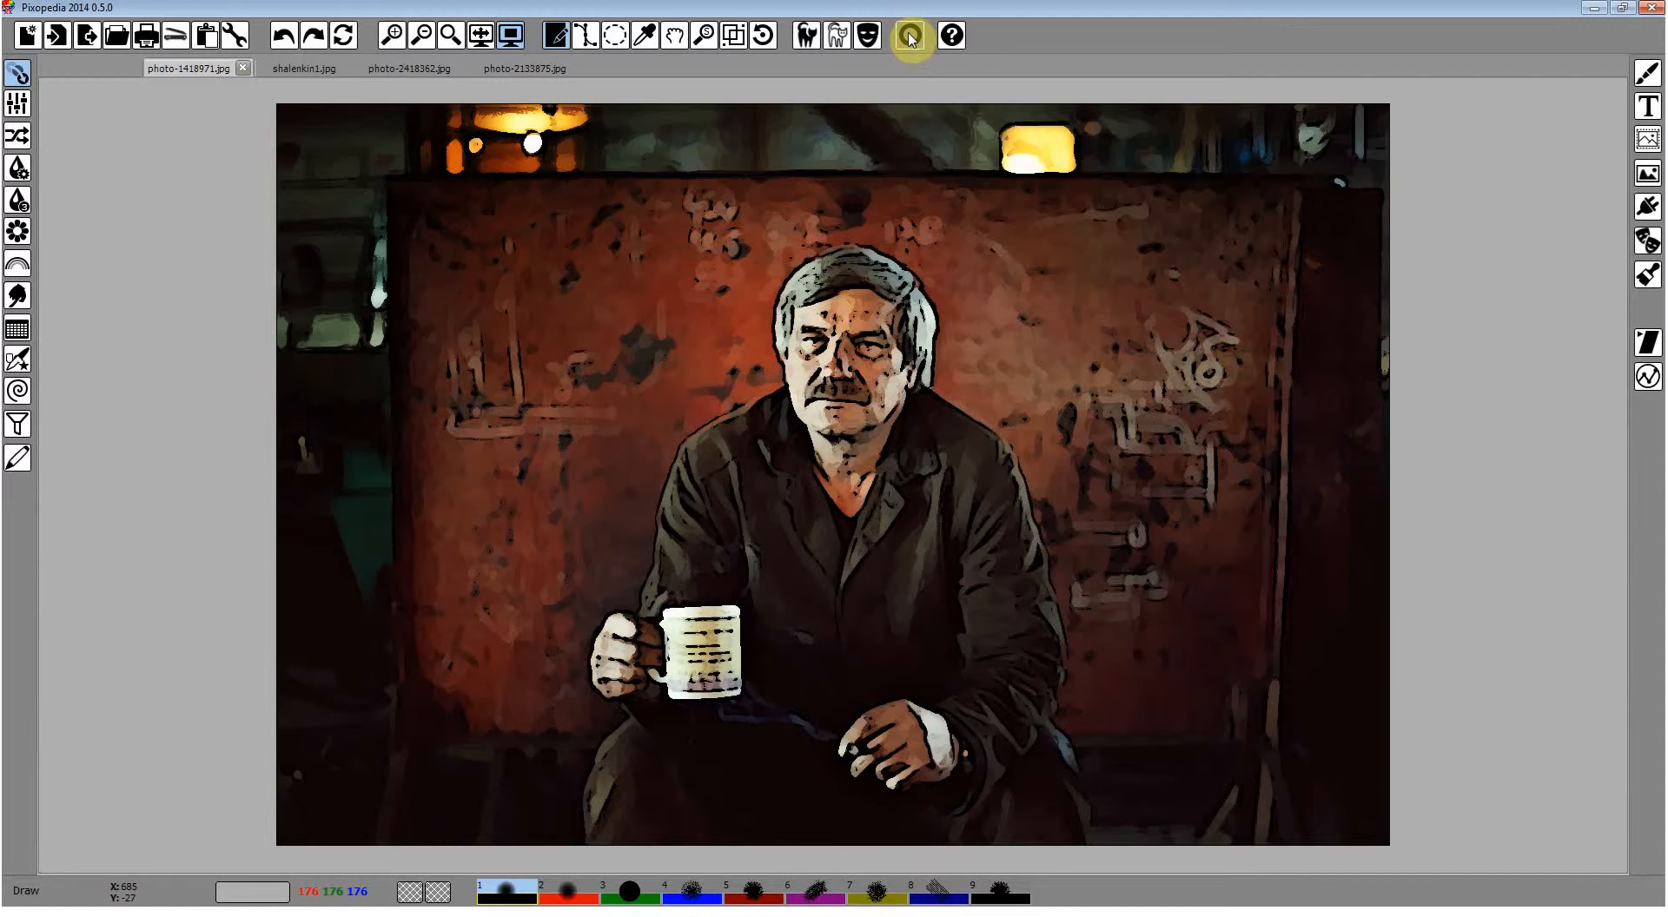
{"action": "left_click", "coordinate": [909, 35]}
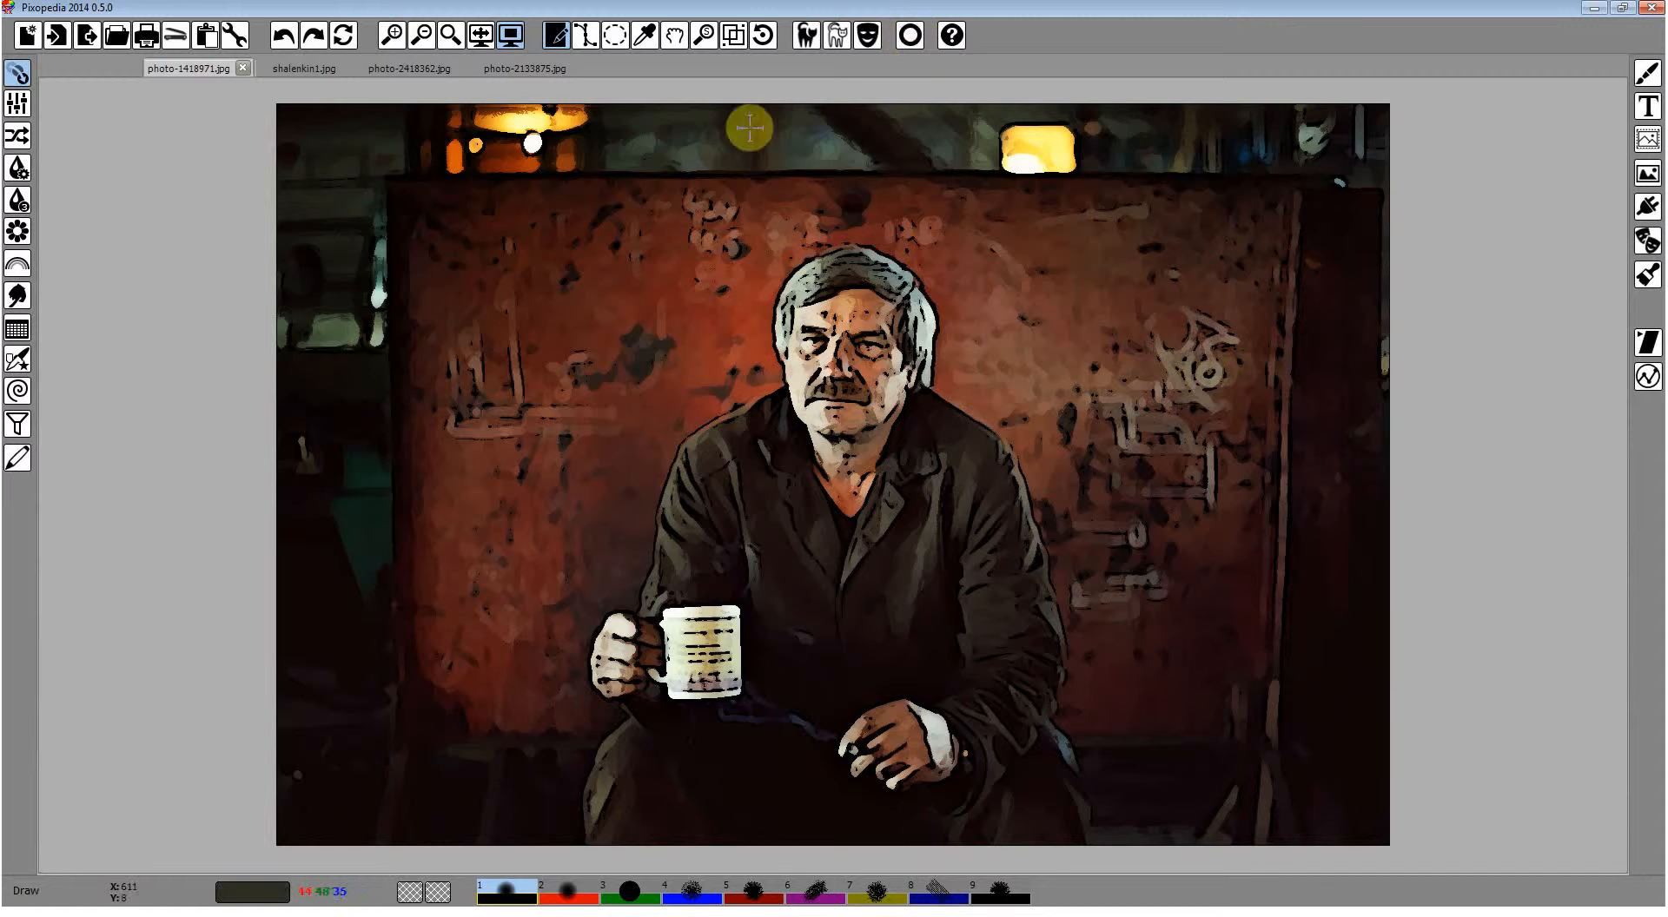
{"action": "left_click", "coordinate": [304, 69]}
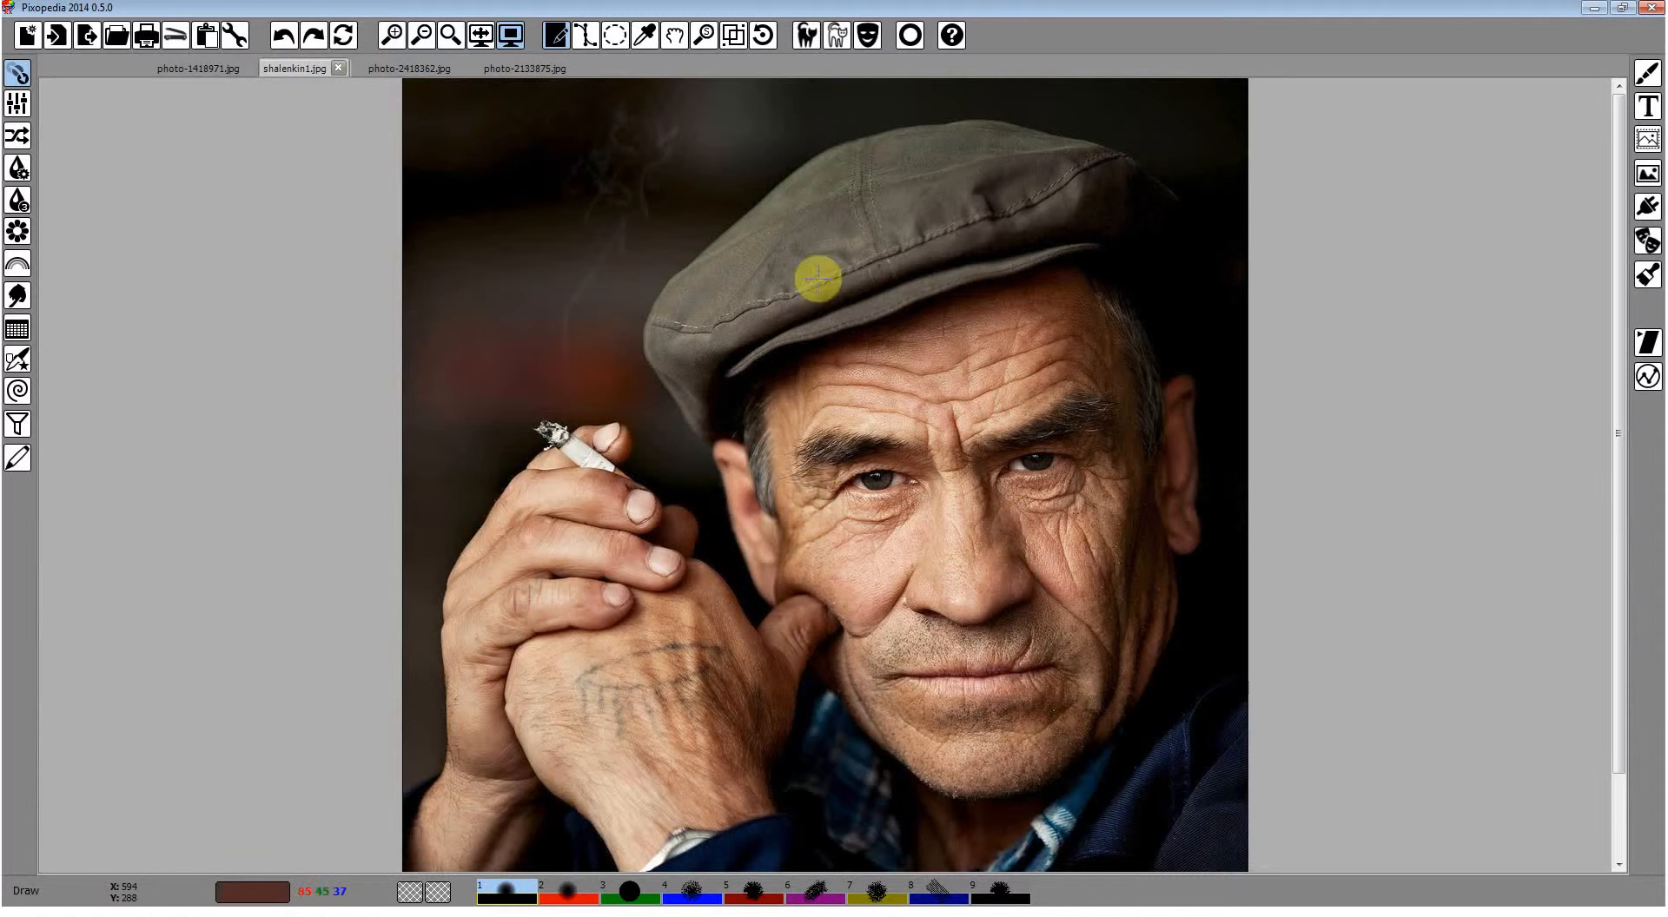
{"action": "left_click", "coordinate": [17, 166]}
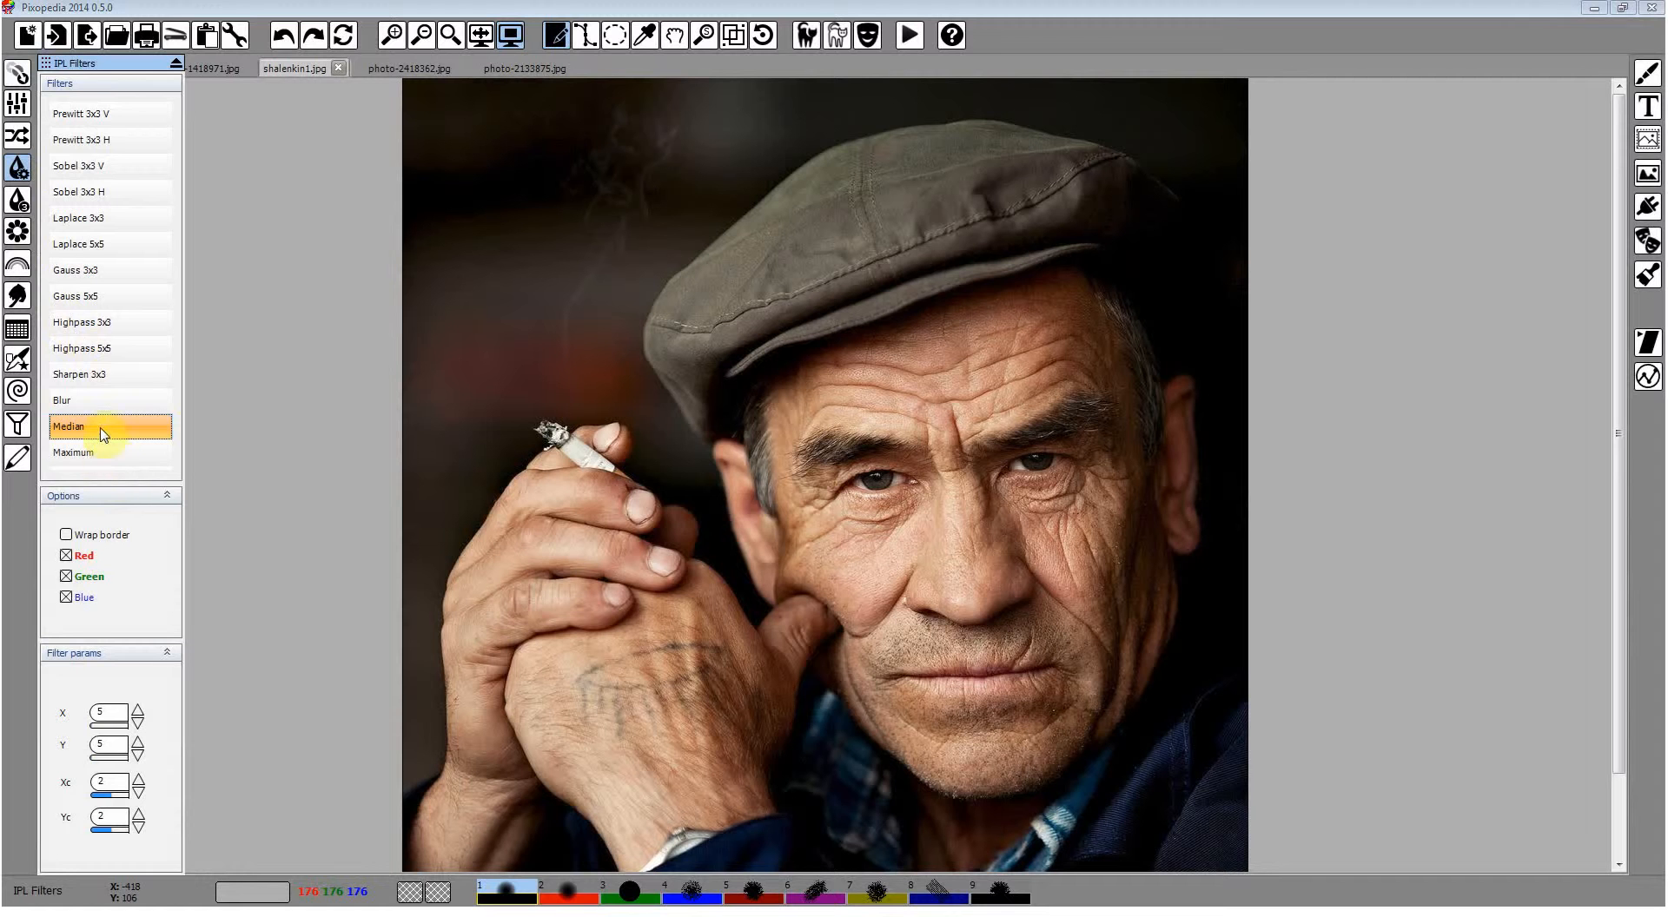
{"action": "left_click", "coordinate": [108, 714]}
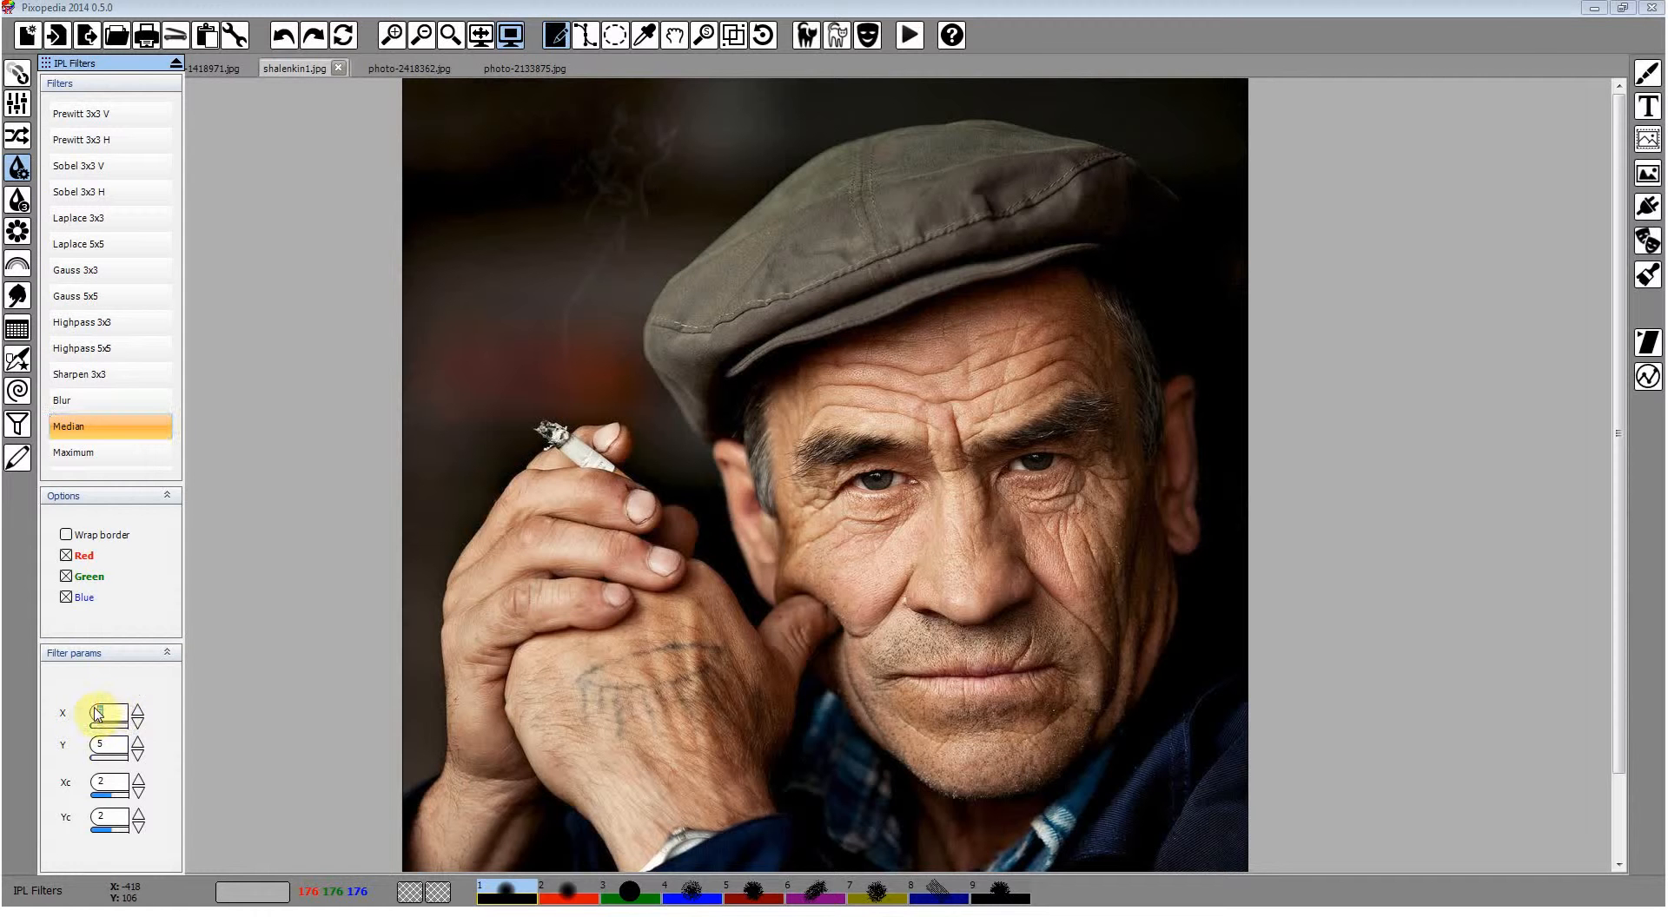
{"action": "left_click", "coordinate": [96, 745]}
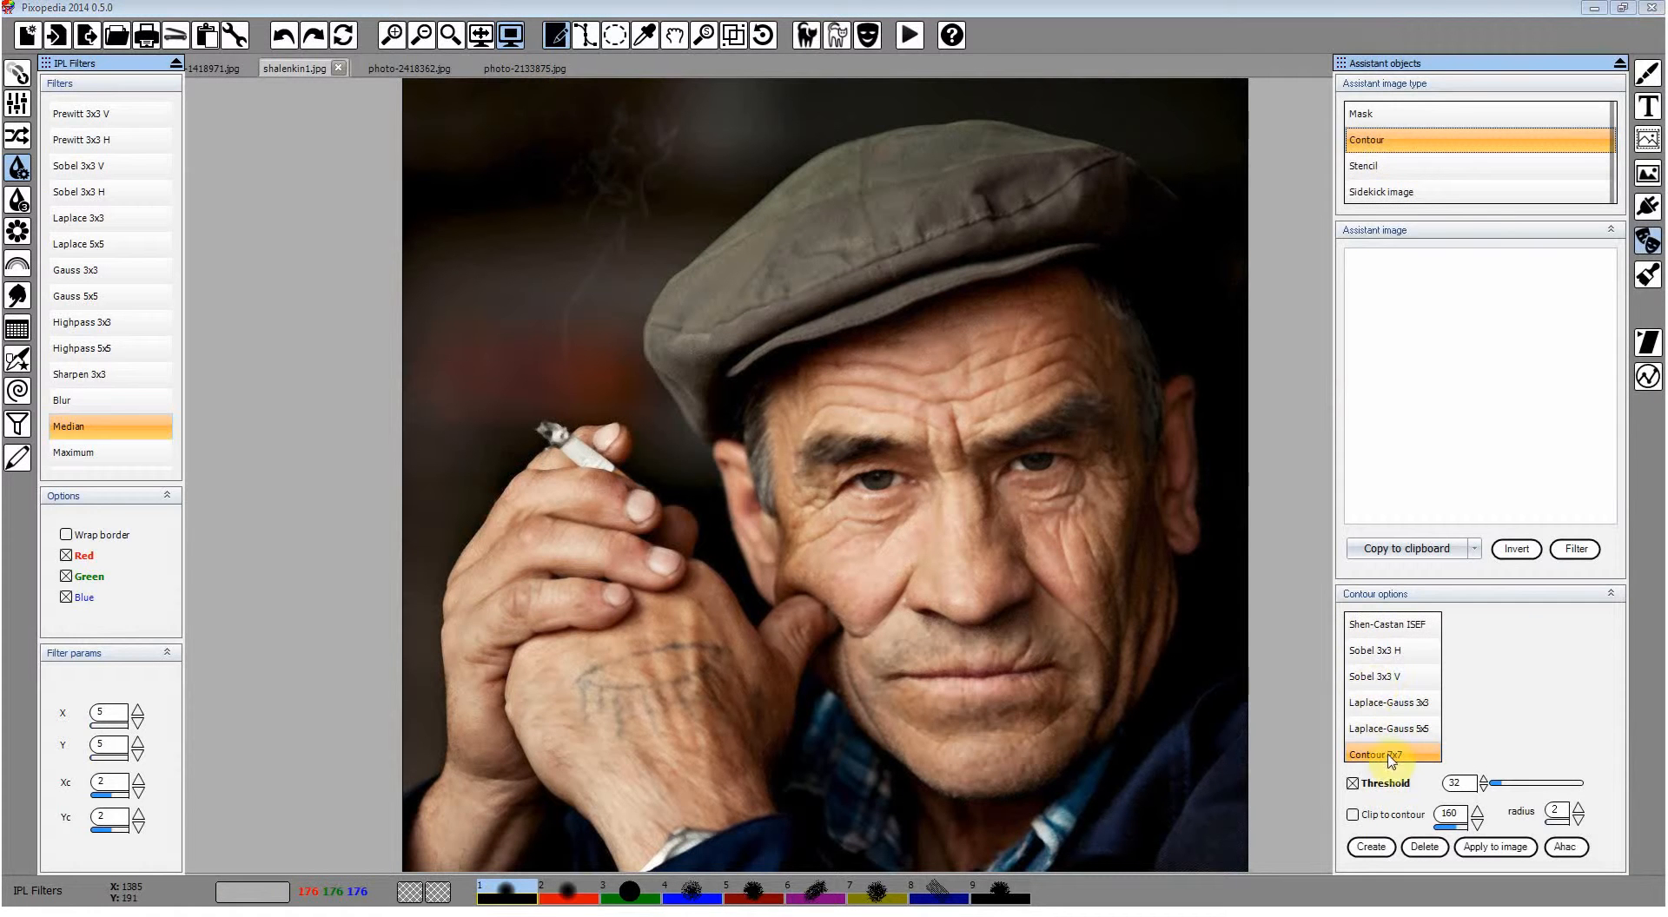
Create the Contour 7x7 assistant image of shalenkin1.jpg and apply the Median + MinMax CC filter with X 7 and Y 7.
{"action": "left_click", "coordinate": [1371, 847]}
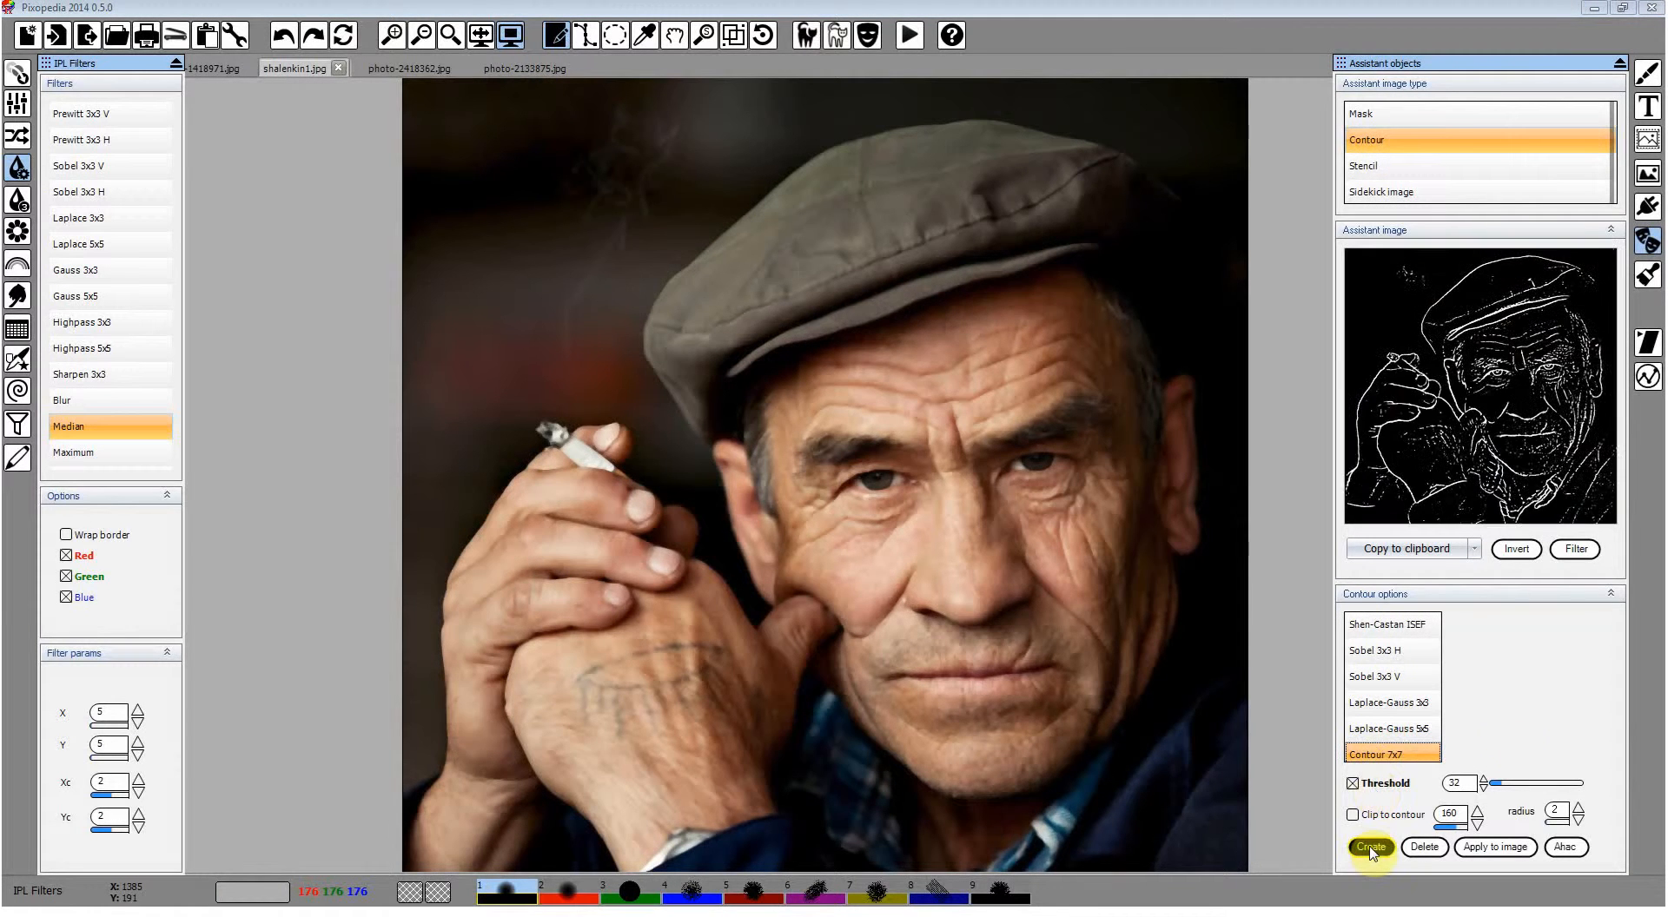
{"action": "left_click", "coordinate": [18, 423]}
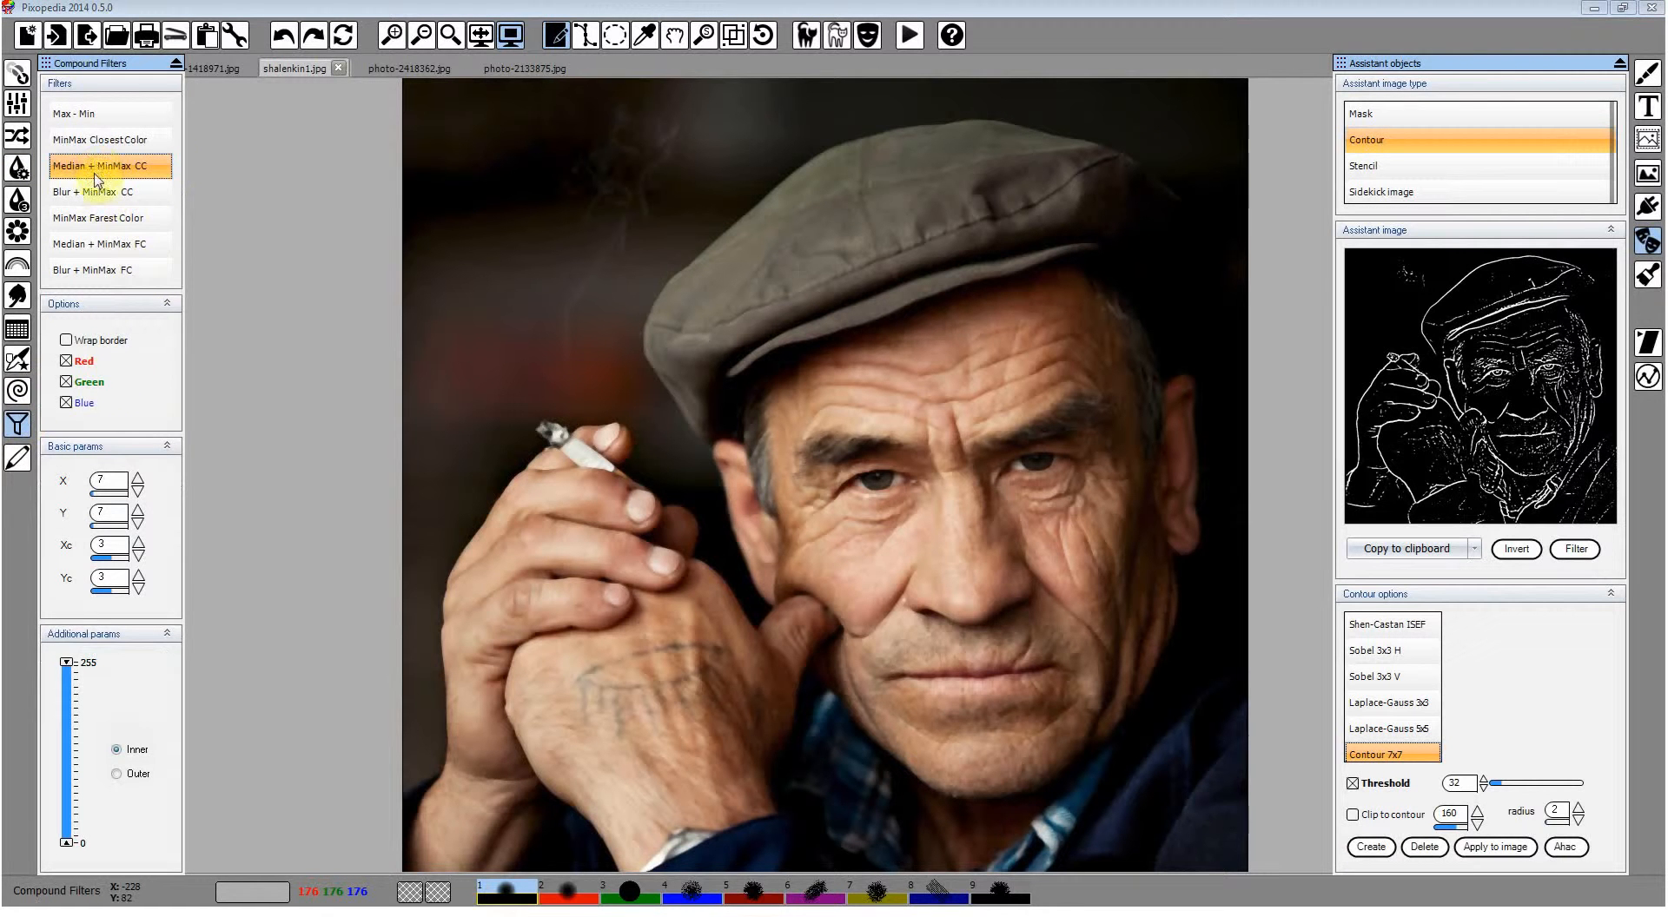
{"action": "left_click", "coordinate": [805, 48]}
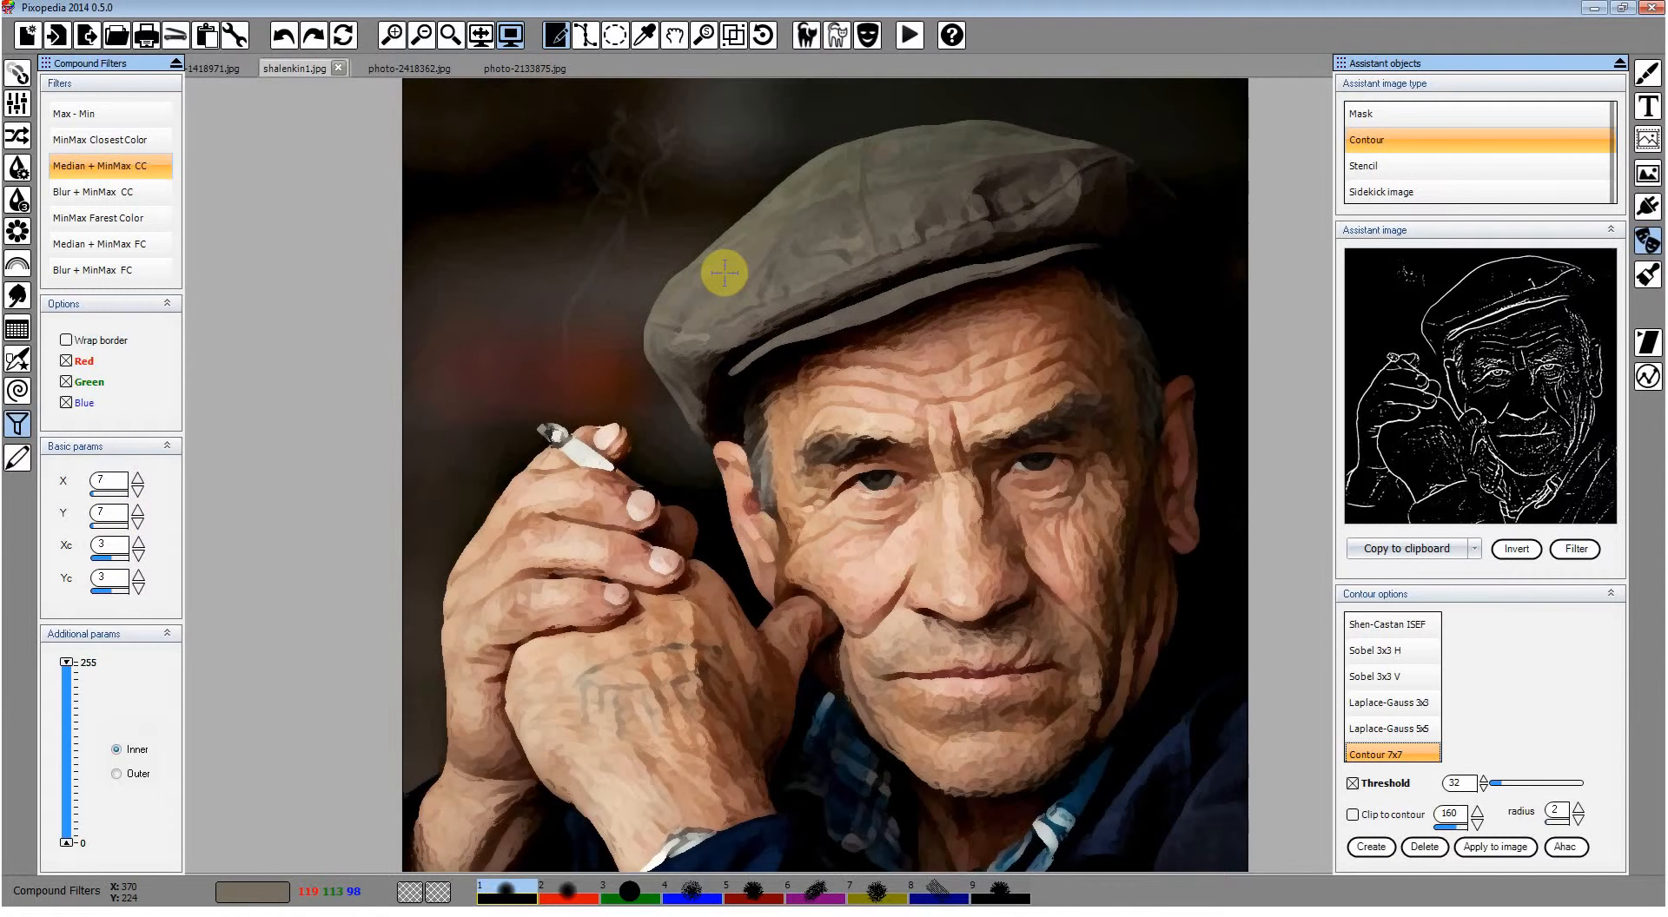
Overlay the contour as dark lines on shalenkin1.jpg in Normal drawing mode, and close the drawing and assistant settings.
{"action": "left_click", "coordinate": [15, 79]}
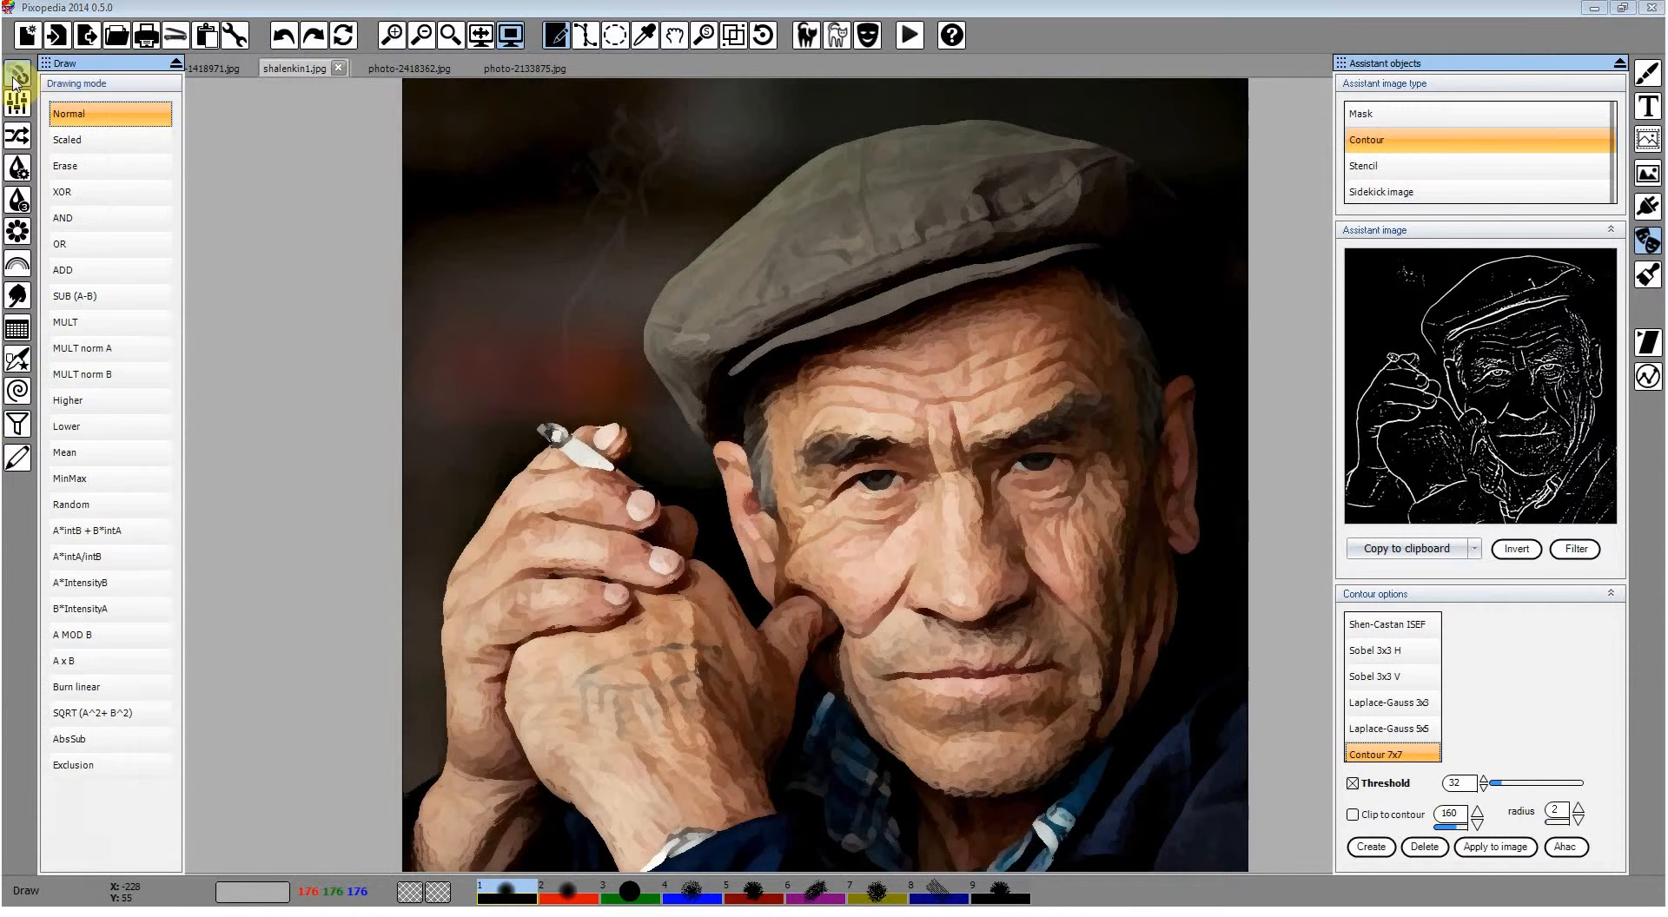
{"action": "left_click", "coordinate": [836, 40]}
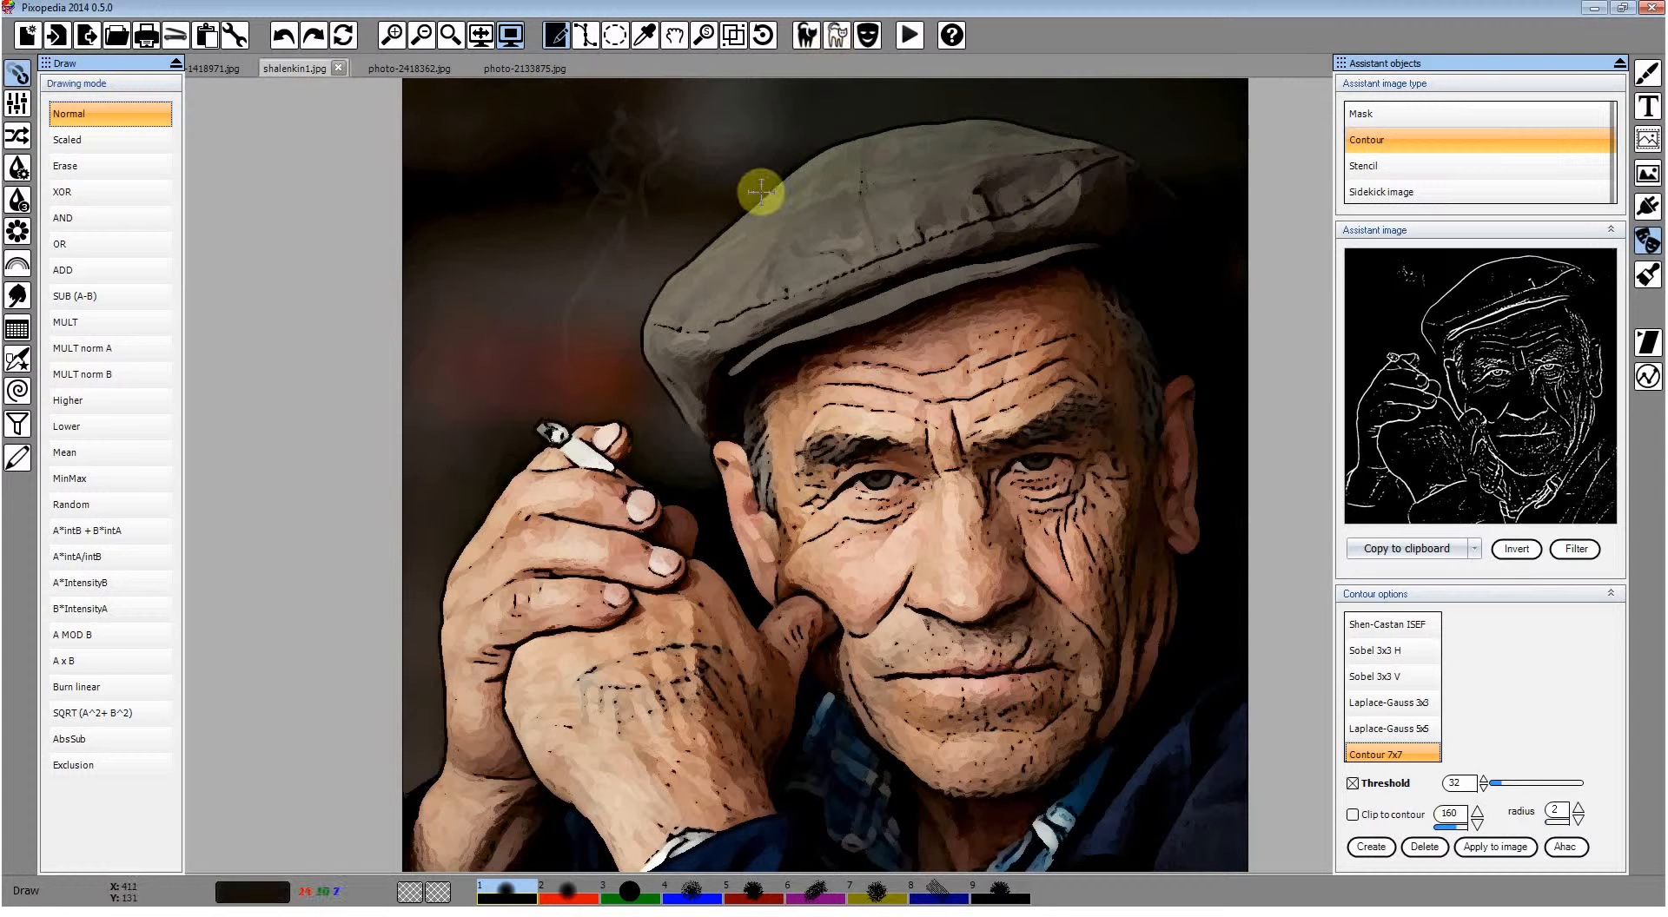
{"action": "left_click", "coordinate": [15, 79]}
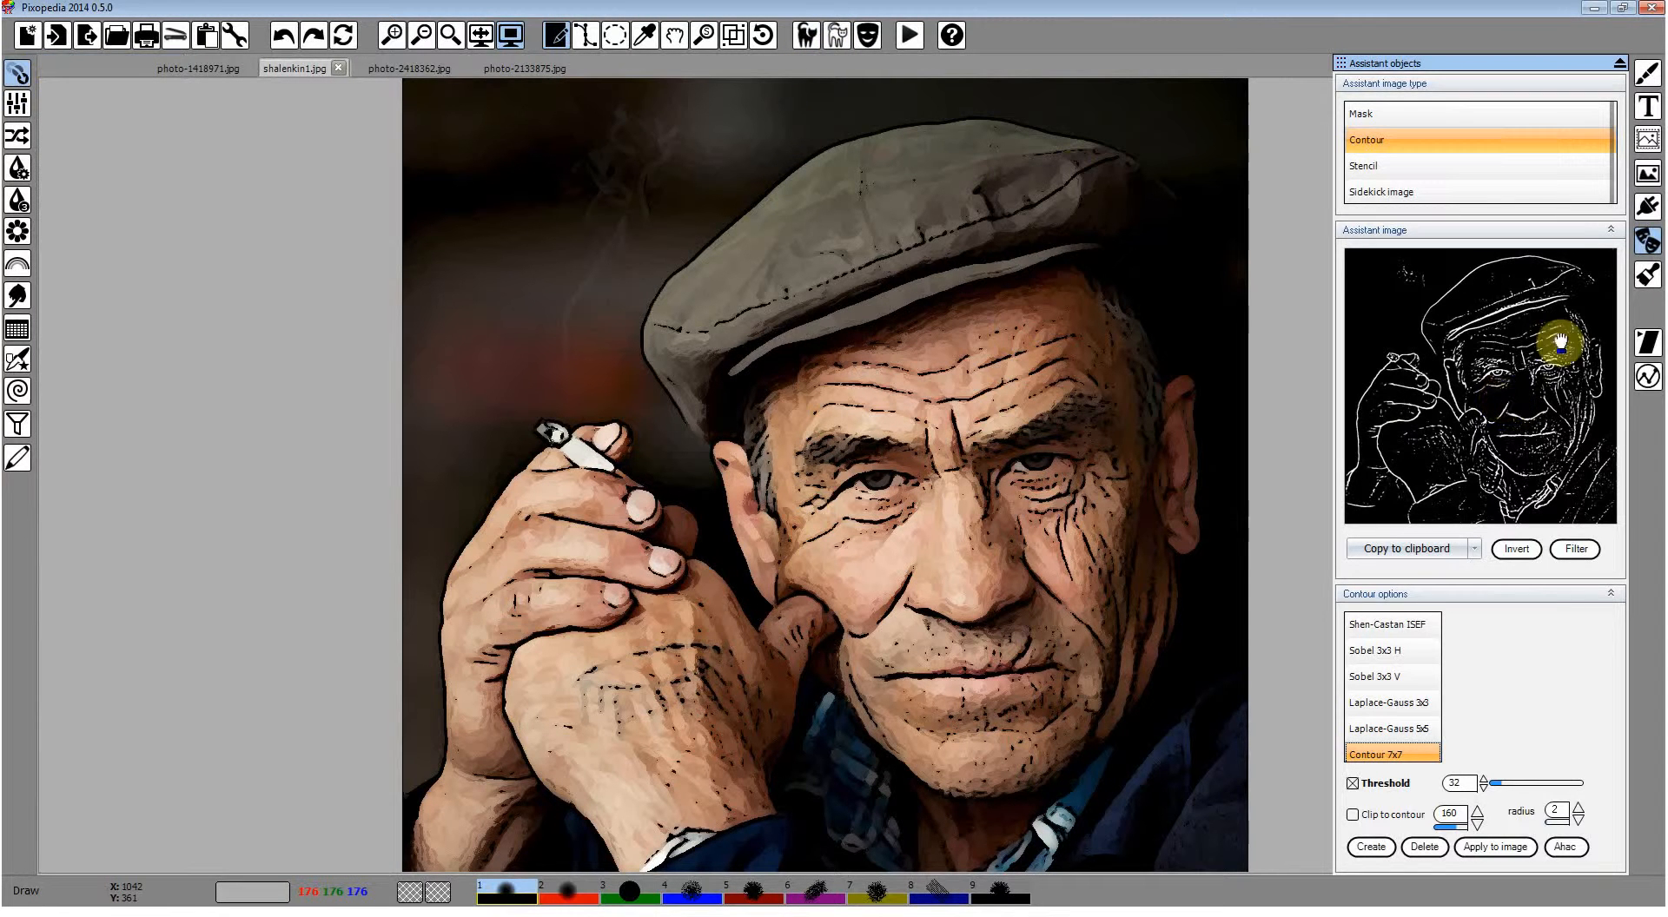
{"action": "left_click", "coordinate": [1646, 271]}
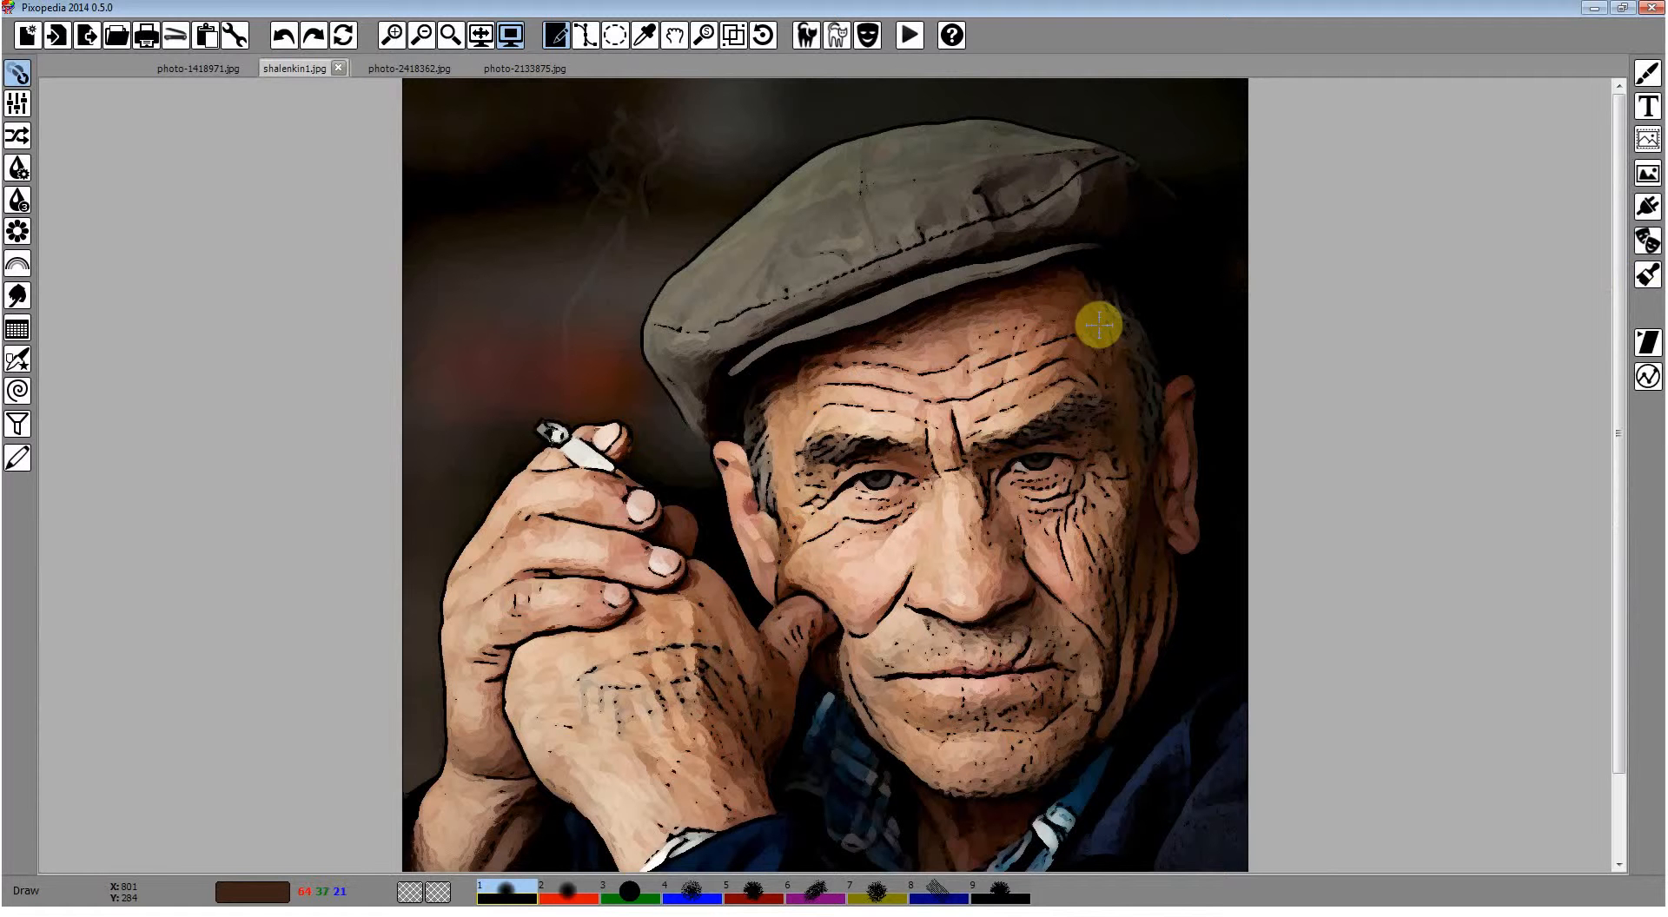
{"action": "key", "text": "ctrl"}
Switch to photo-2418362.jpg, enable fast playback in the macro recorder, and run the macro on the image.
{"action": "left_click", "coordinate": [396, 68]}
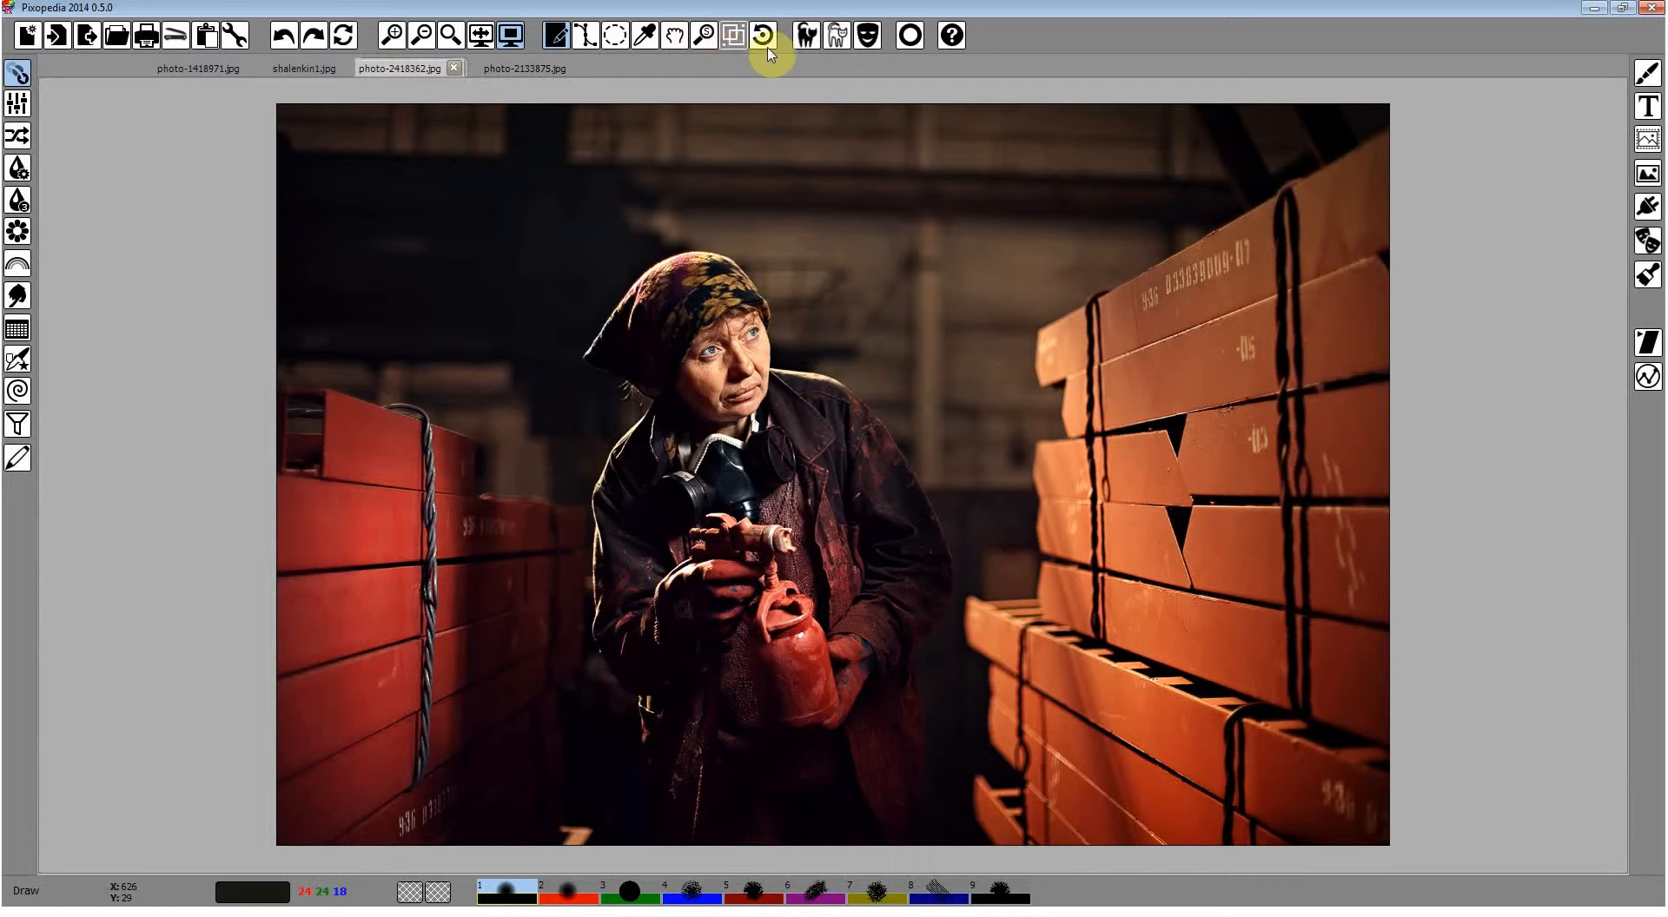
{"action": "left_click", "coordinate": [910, 34]}
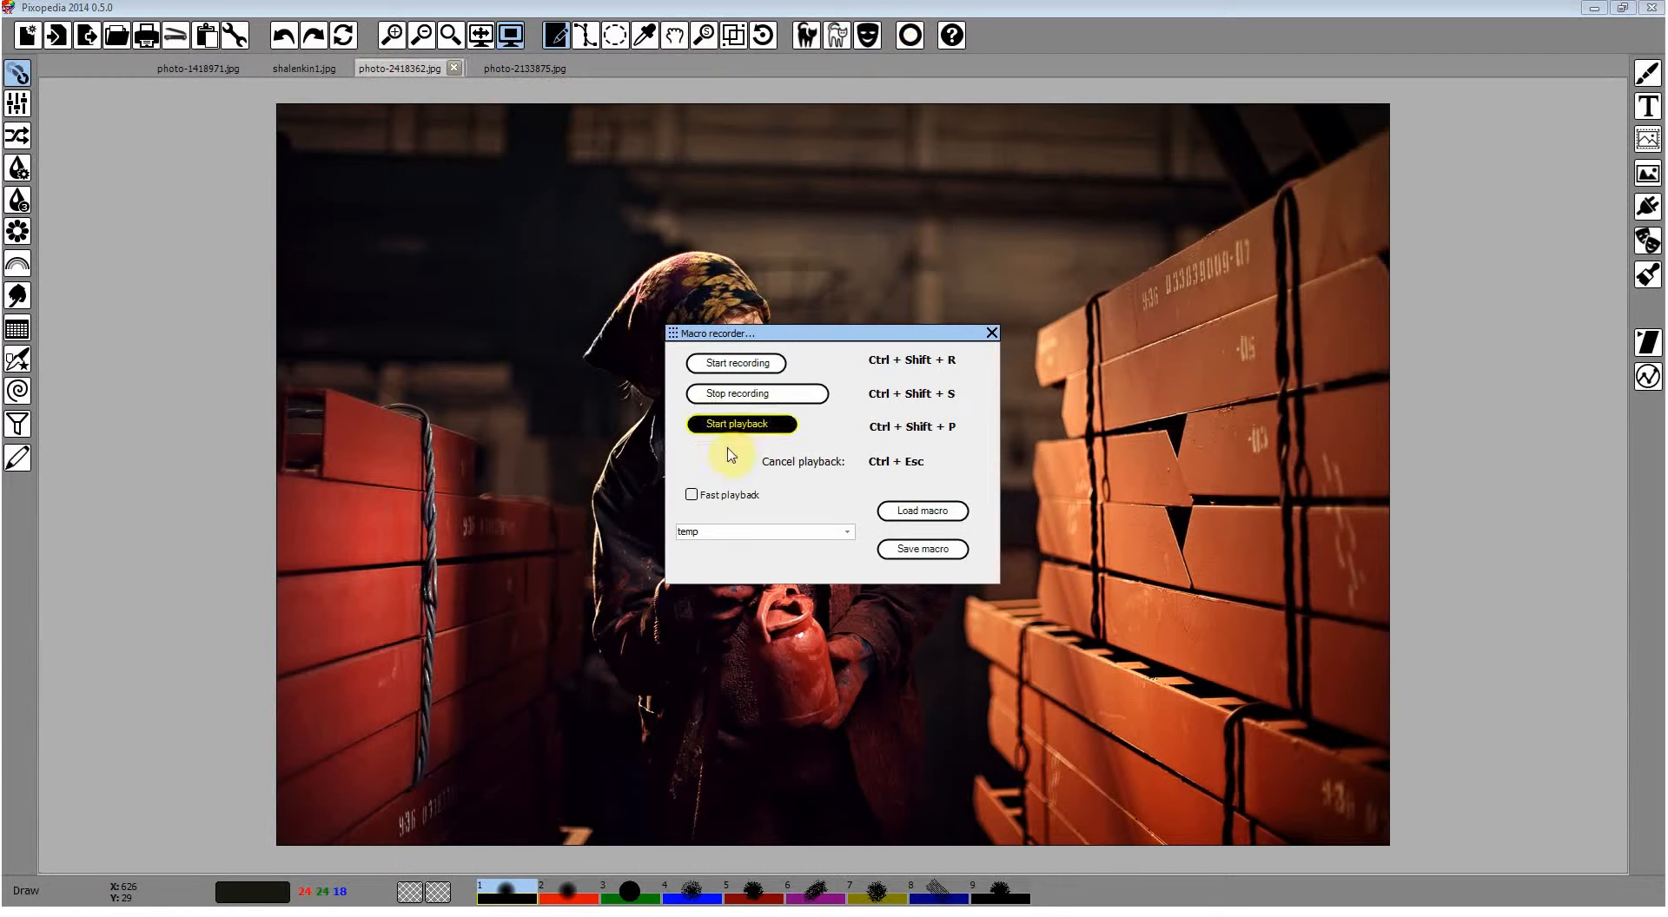
{"action": "left_click", "coordinate": [692, 494]}
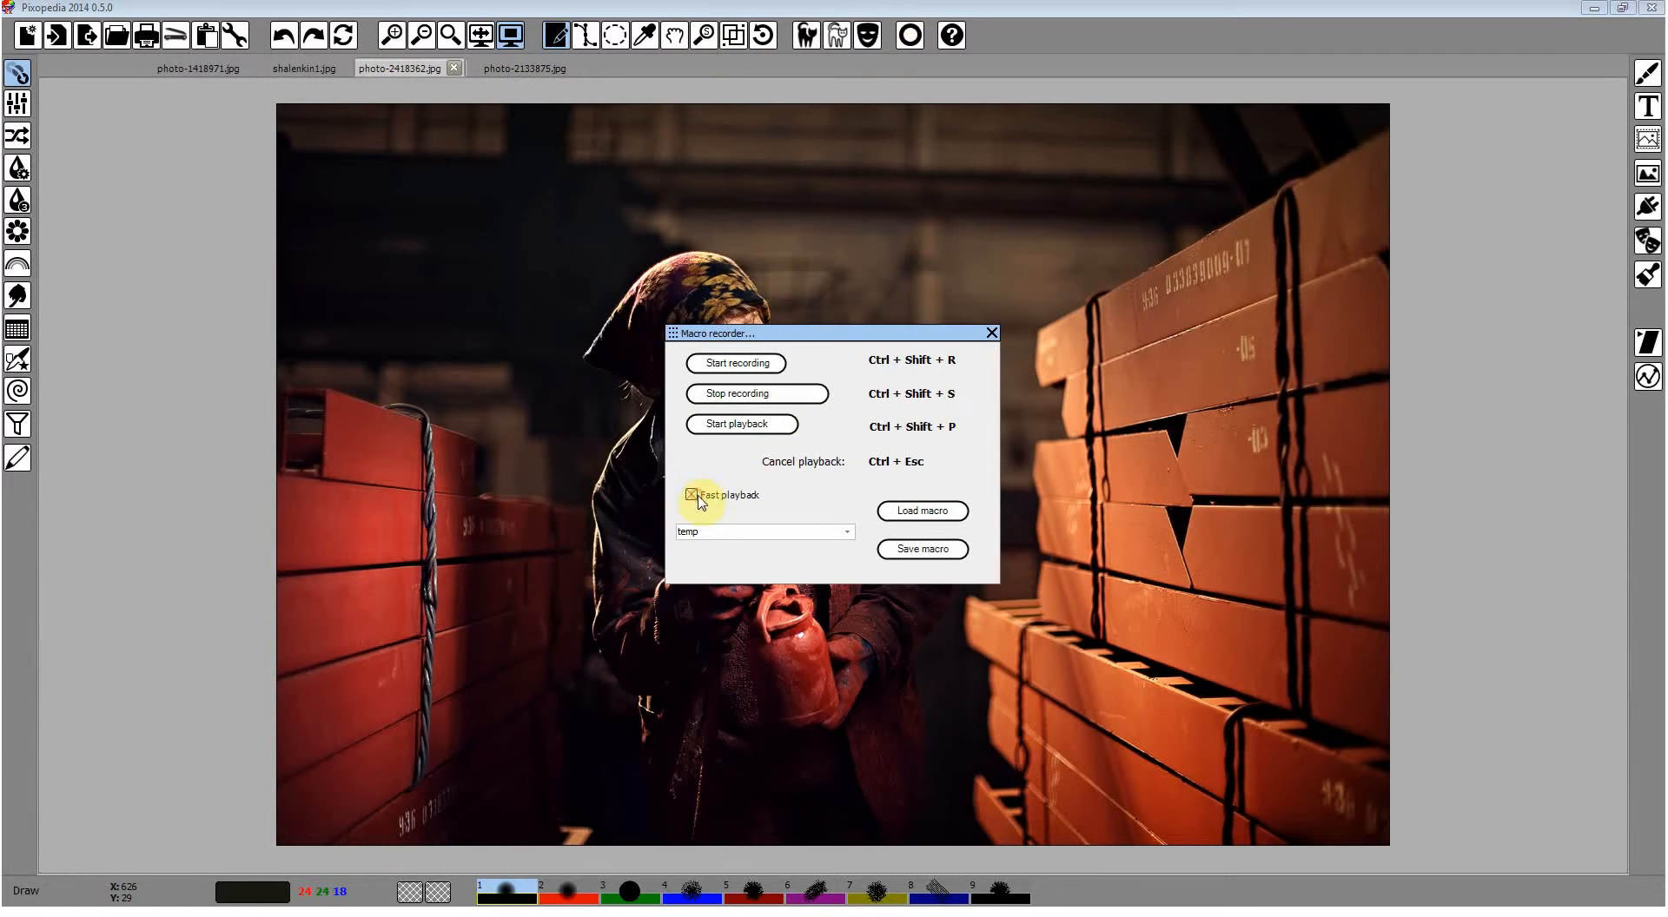
{"action": "left_click", "coordinate": [992, 333]}
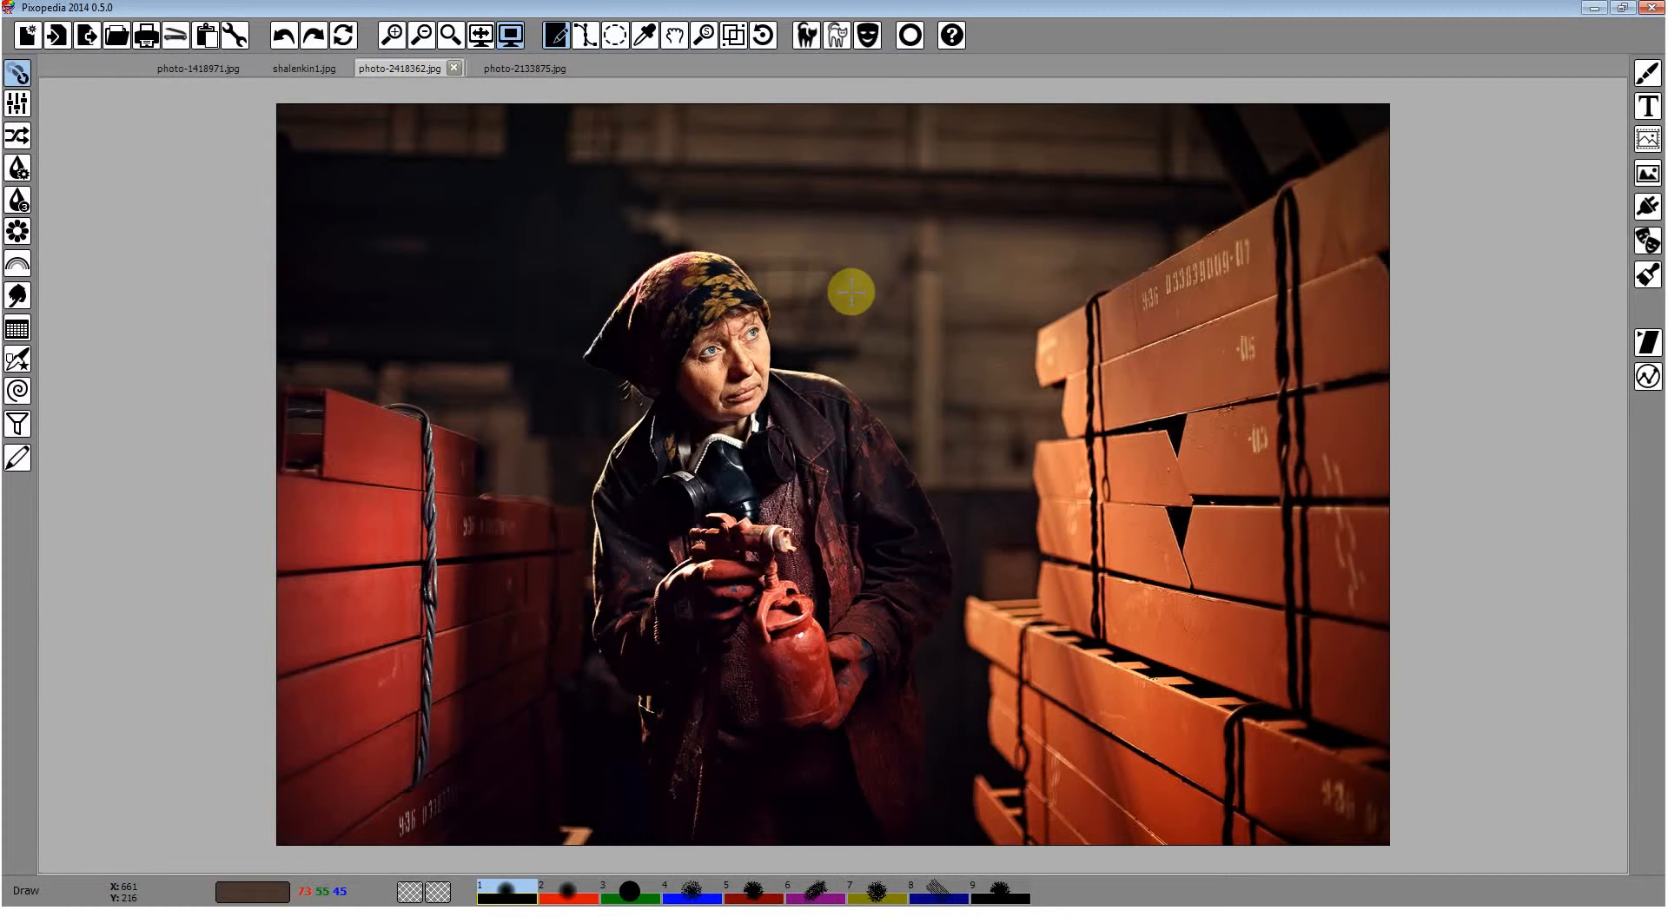
{"action": "left_click", "coordinate": [805, 34]}
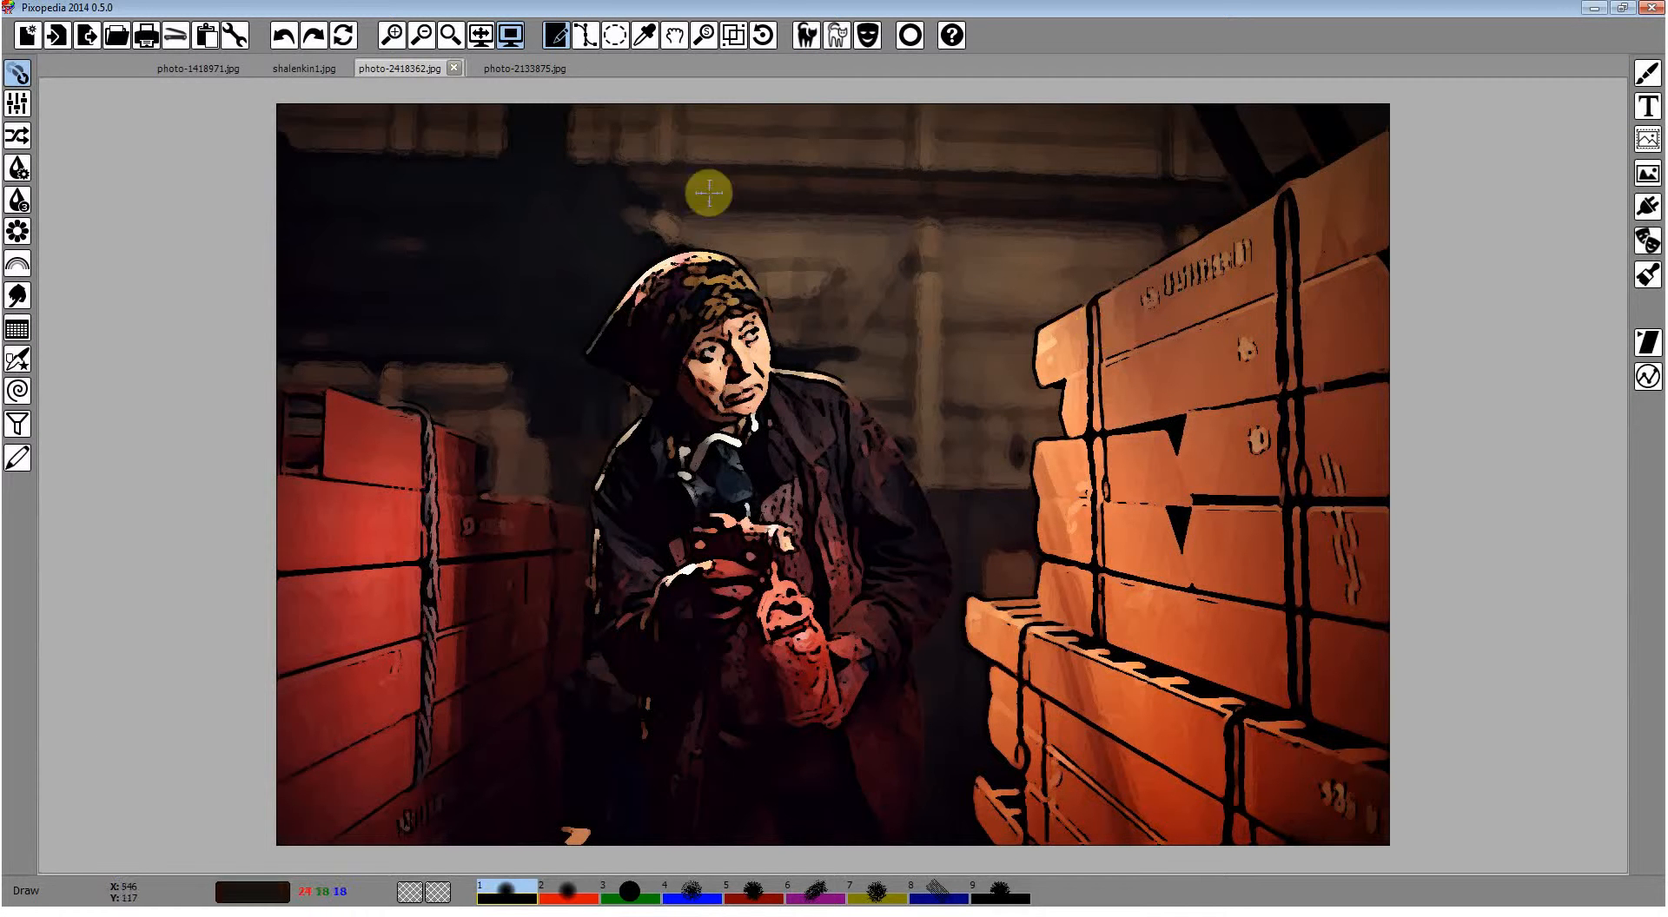
Run the macro on photo-2133875.jpg, and close that image and photo-2418362.jpg.
{"action": "left_click", "coordinate": [513, 70]}
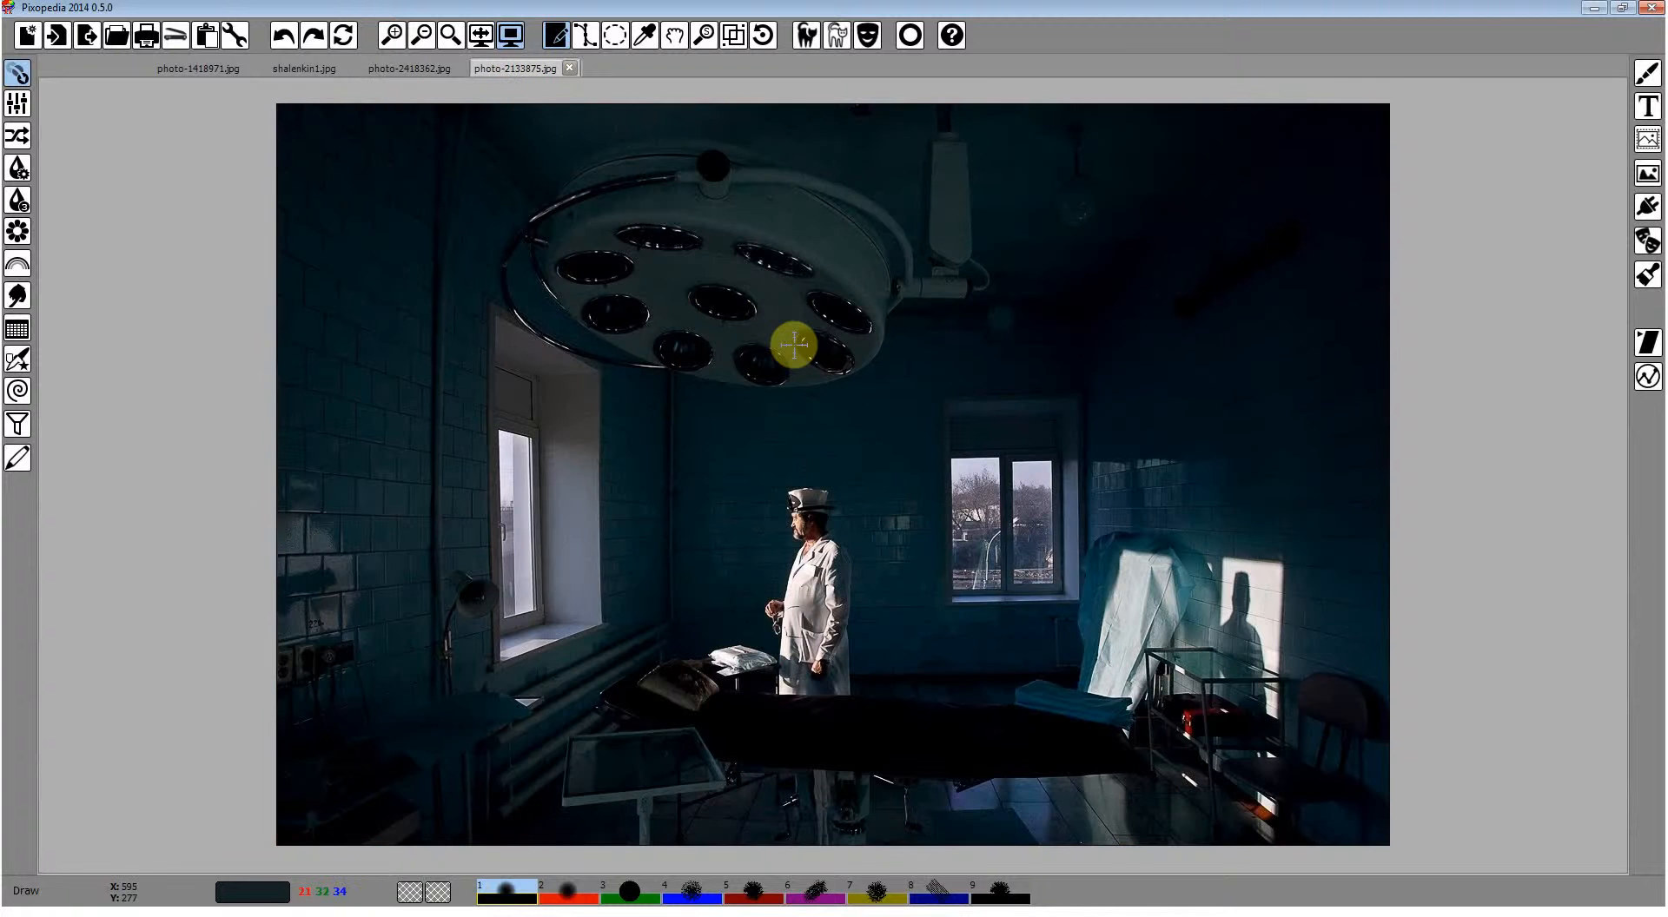
{"action": "left_click", "coordinate": [805, 35]}
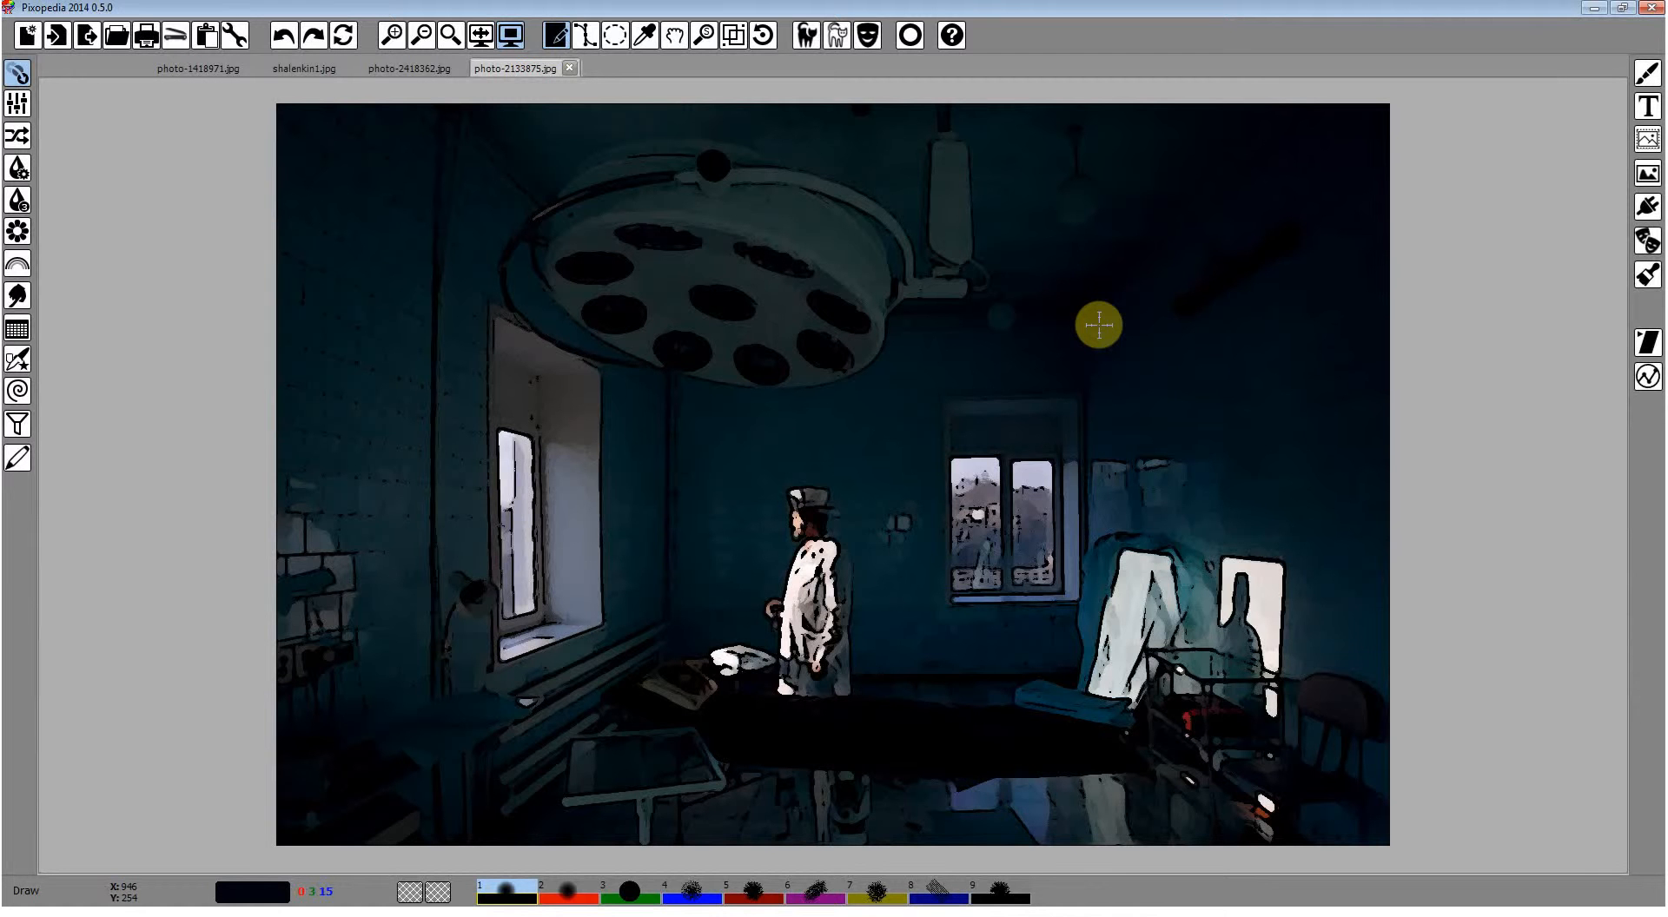
{"action": "left_click", "coordinate": [569, 67]}
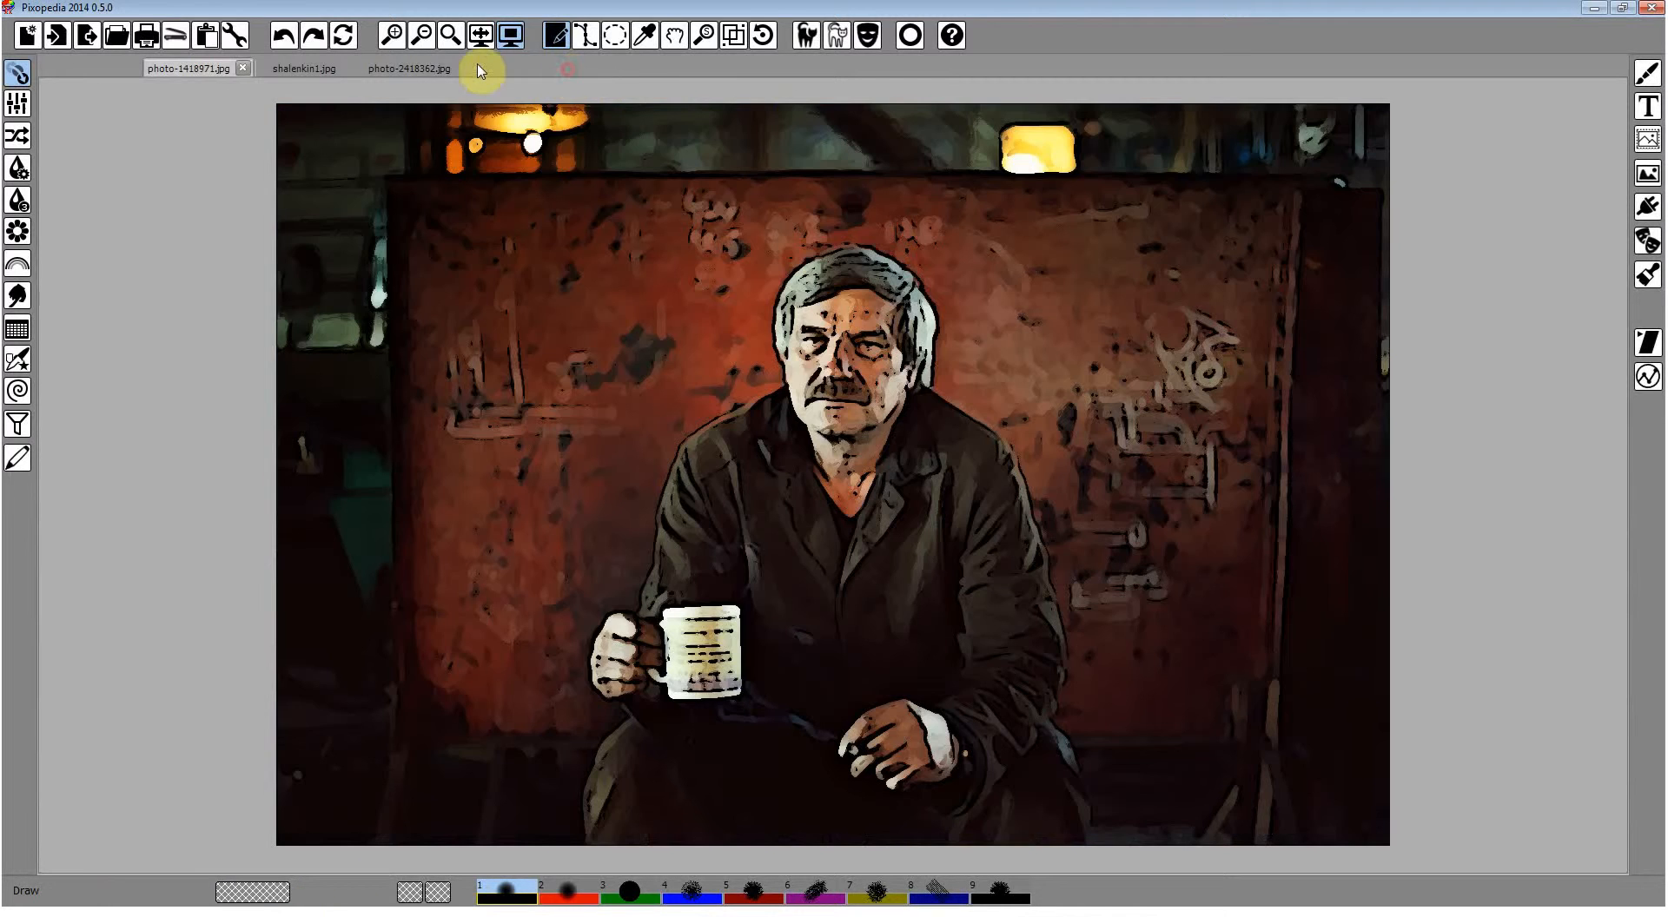
{"action": "left_click", "coordinate": [456, 70]}
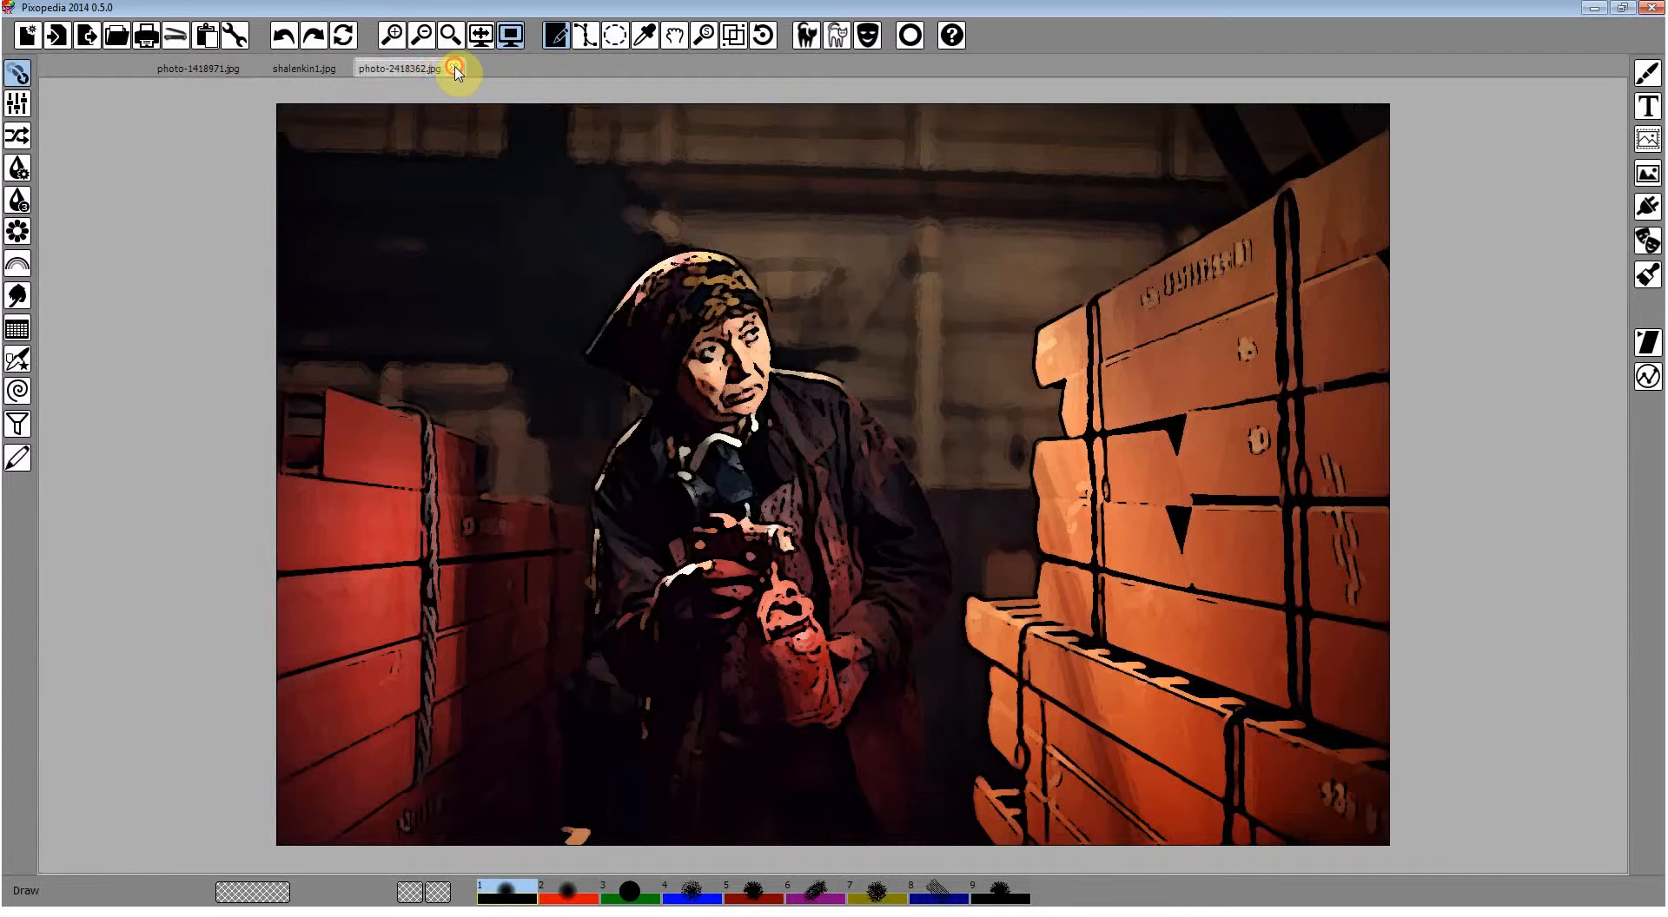
{"action": "left_click", "coordinate": [455, 69]}
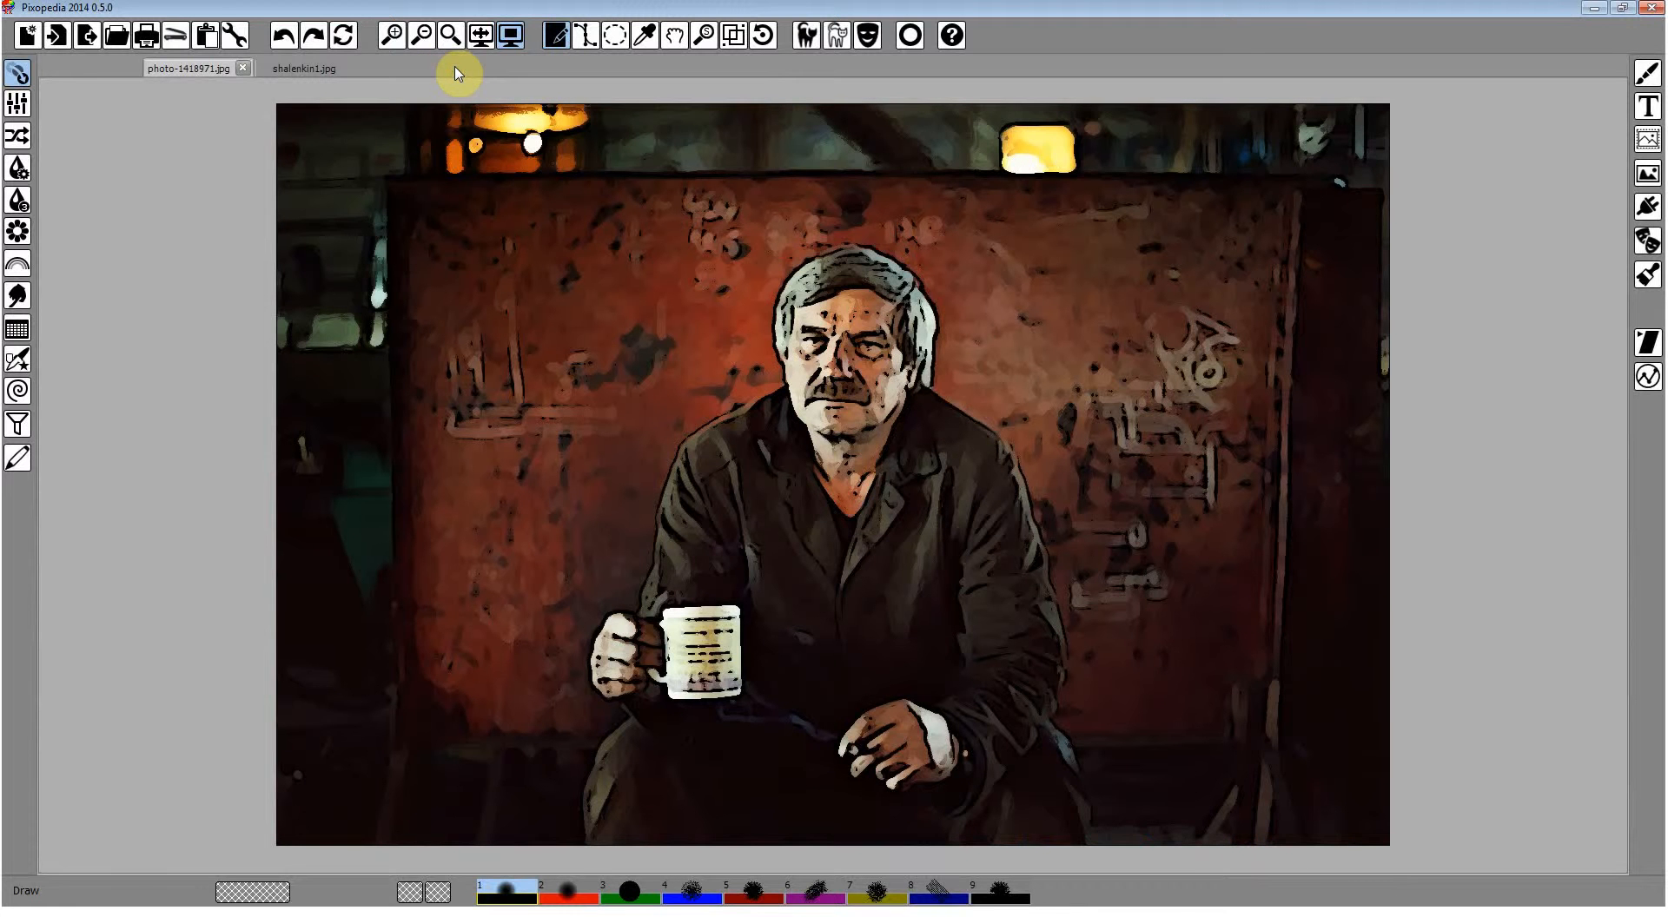
Undo the macro effects on photo-1418971.jpg and shalenkin1.jpg back to the original photos.
{"action": "left_click", "coordinate": [281, 39]}
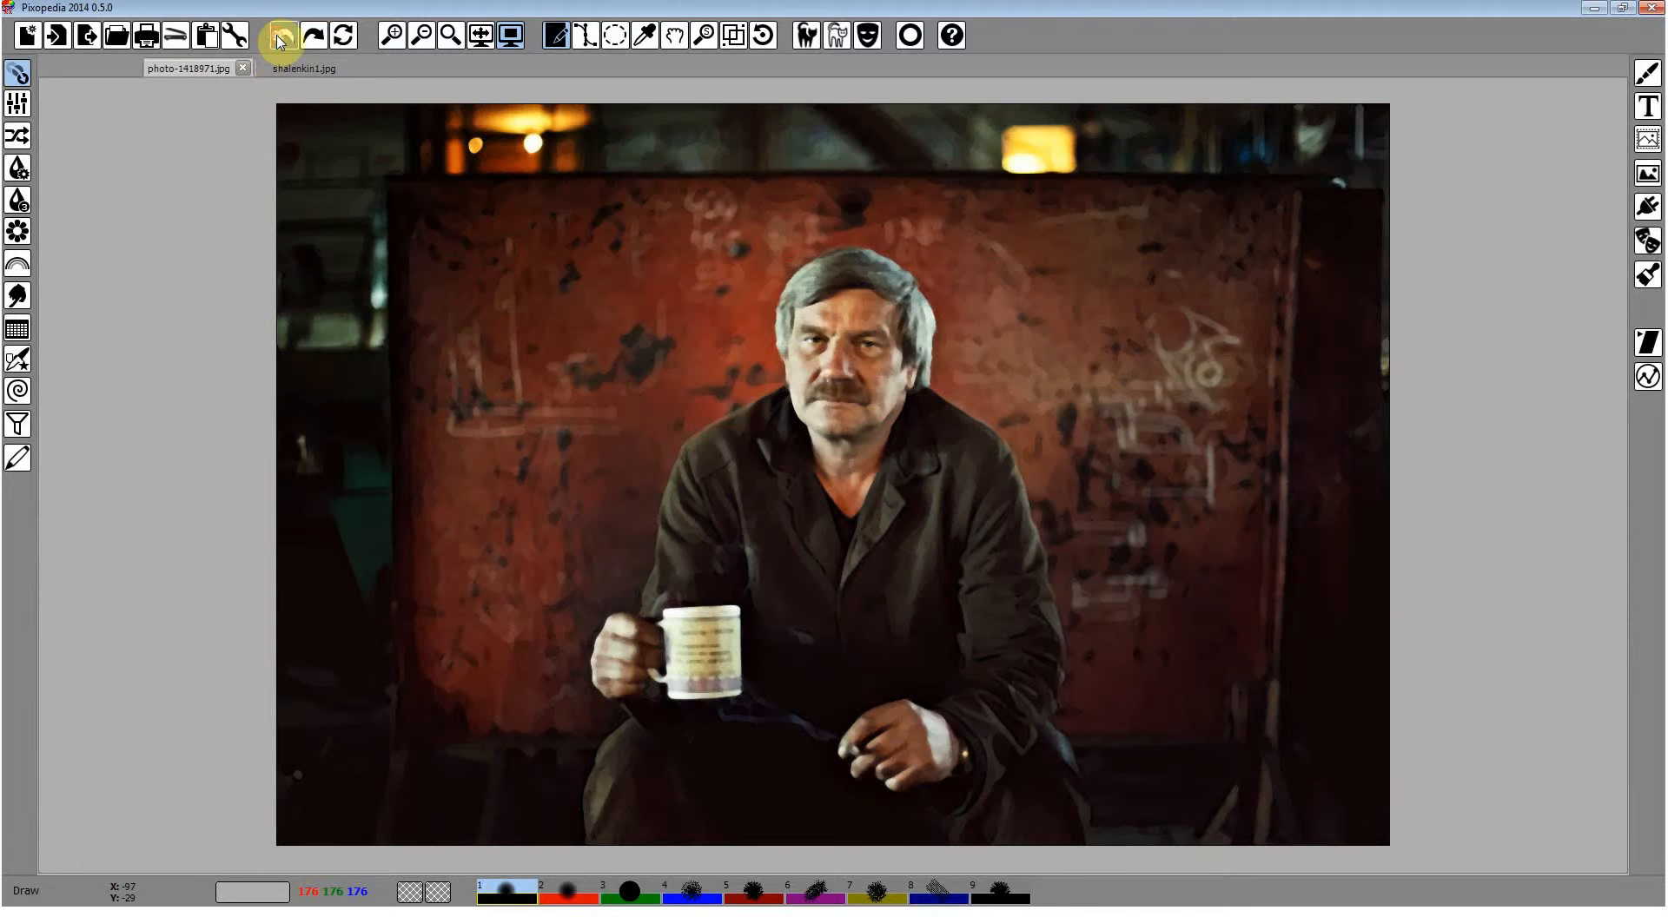
{"action": "left_click", "coordinate": [281, 68]}
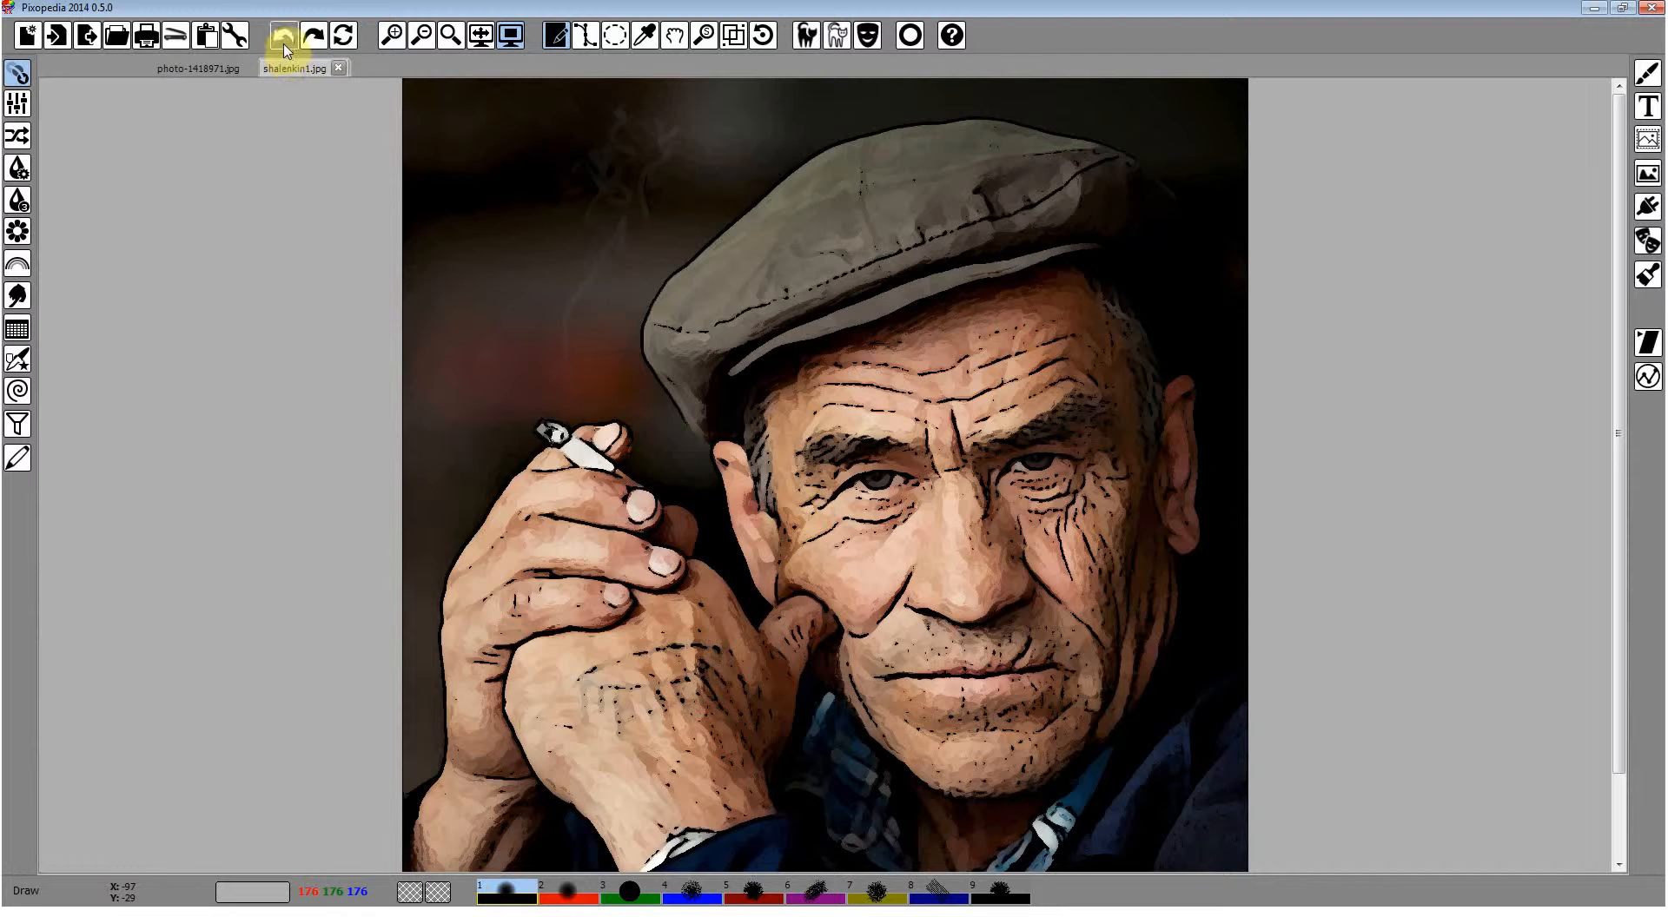
{"action": "left_click", "coordinate": [283, 44]}
{"action": "left_click", "coordinate": [208, 68]}
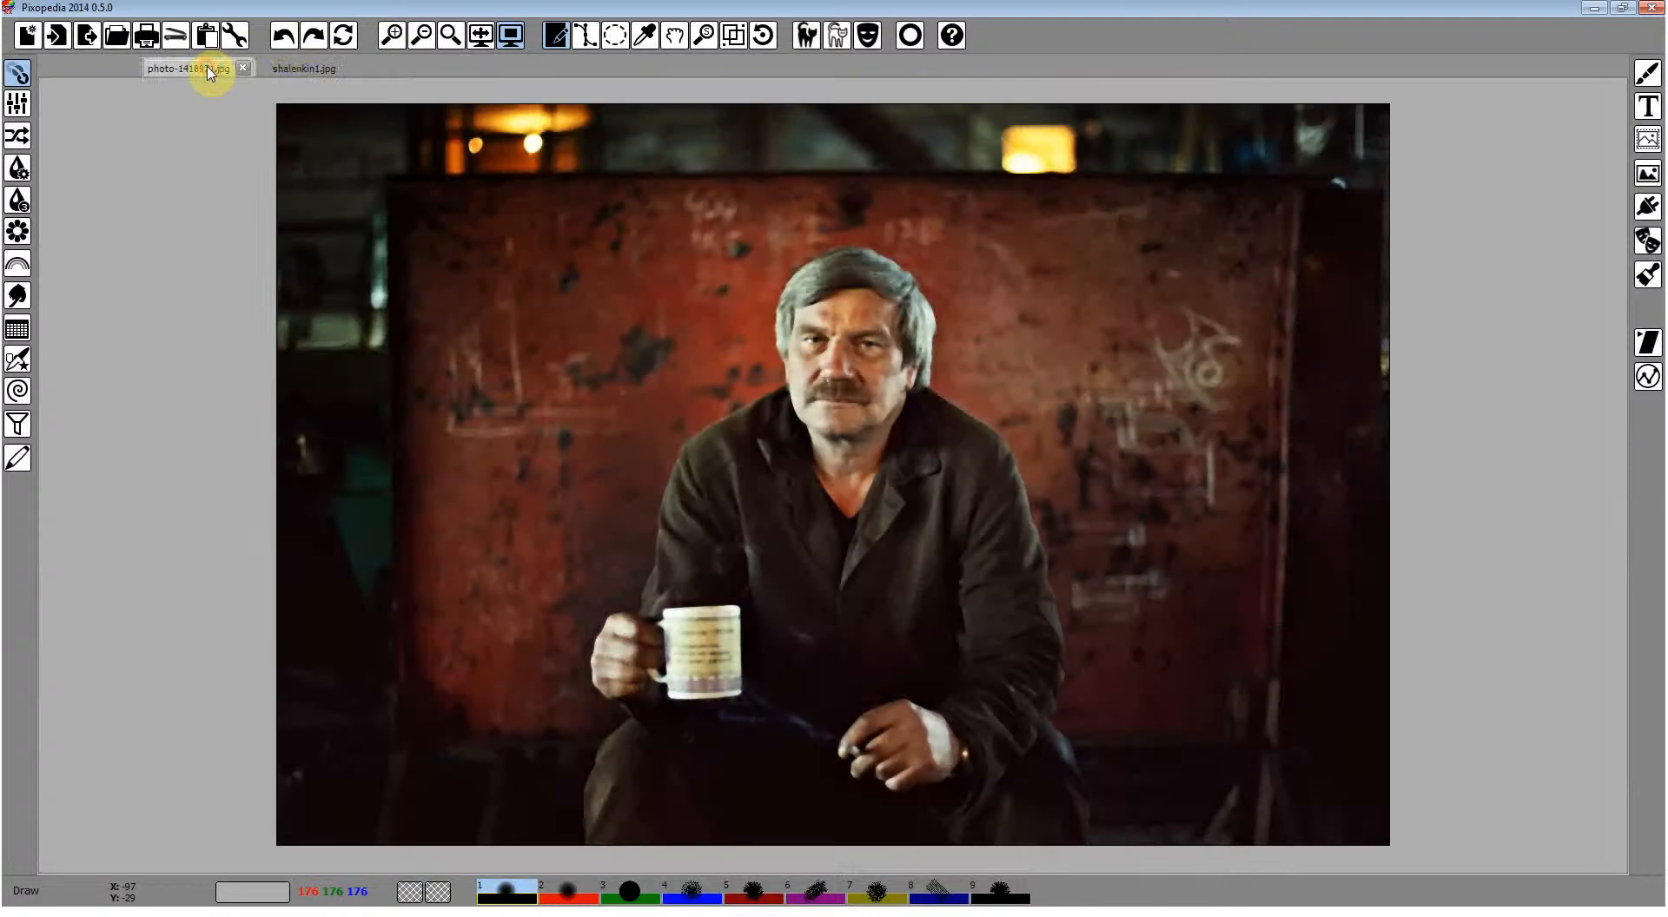
{"action": "left_click", "coordinate": [283, 40]}
{"action": "left_click", "coordinate": [288, 69]}
{"action": "left_click", "coordinate": [284, 42]}
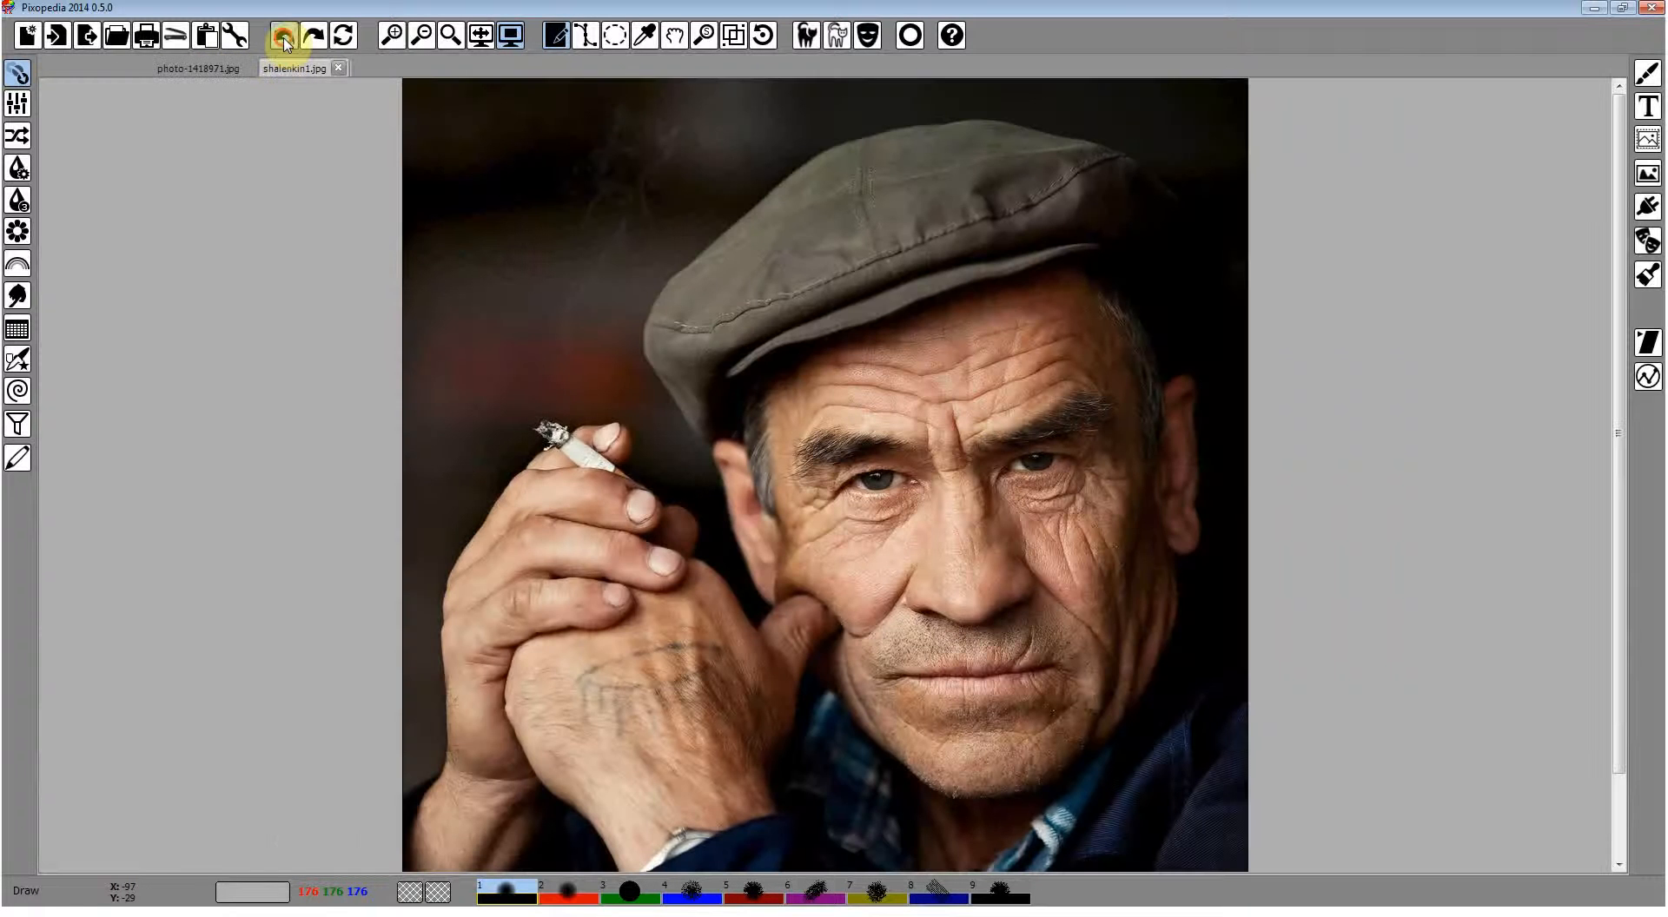
Lasso freehand selections around the man's head in photo-1418971.jpg and over the forehead and eyes in shalenkin1.jpg.
{"action": "left_click", "coordinate": [615, 35]}
{"action": "right_click", "coordinate": [737, 225]}
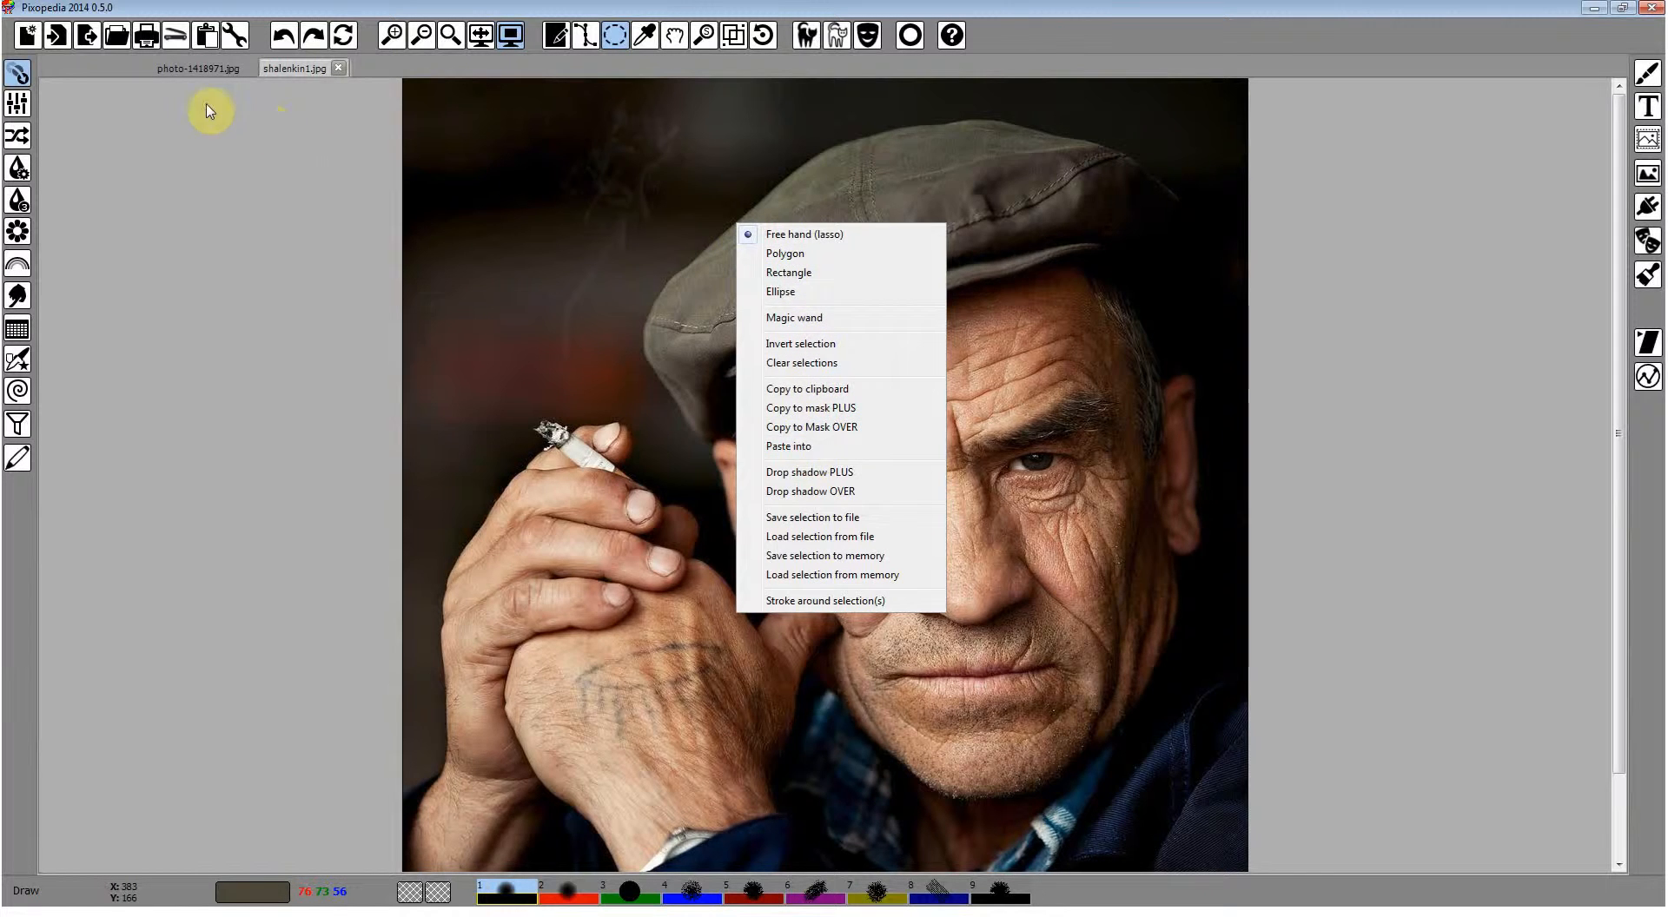
{"action": "left_click", "coordinate": [191, 68]}
{"action": "mouse_move", "coordinate": [740, 378]}
{"action": "left_mouse_down"}
{"action": "mouse_move", "coordinate": [968, 250]}
{"action": "mouse_move", "coordinate": [771, 480]}
{"action": "mouse_move", "coordinate": [1114, 368]}
{"action": "mouse_move", "coordinate": [807, 535]}
{"action": "mouse_move", "coordinate": [901, 432]}
{"action": "left_mouse_up"}
{"action": "left_click", "coordinate": [304, 71]}
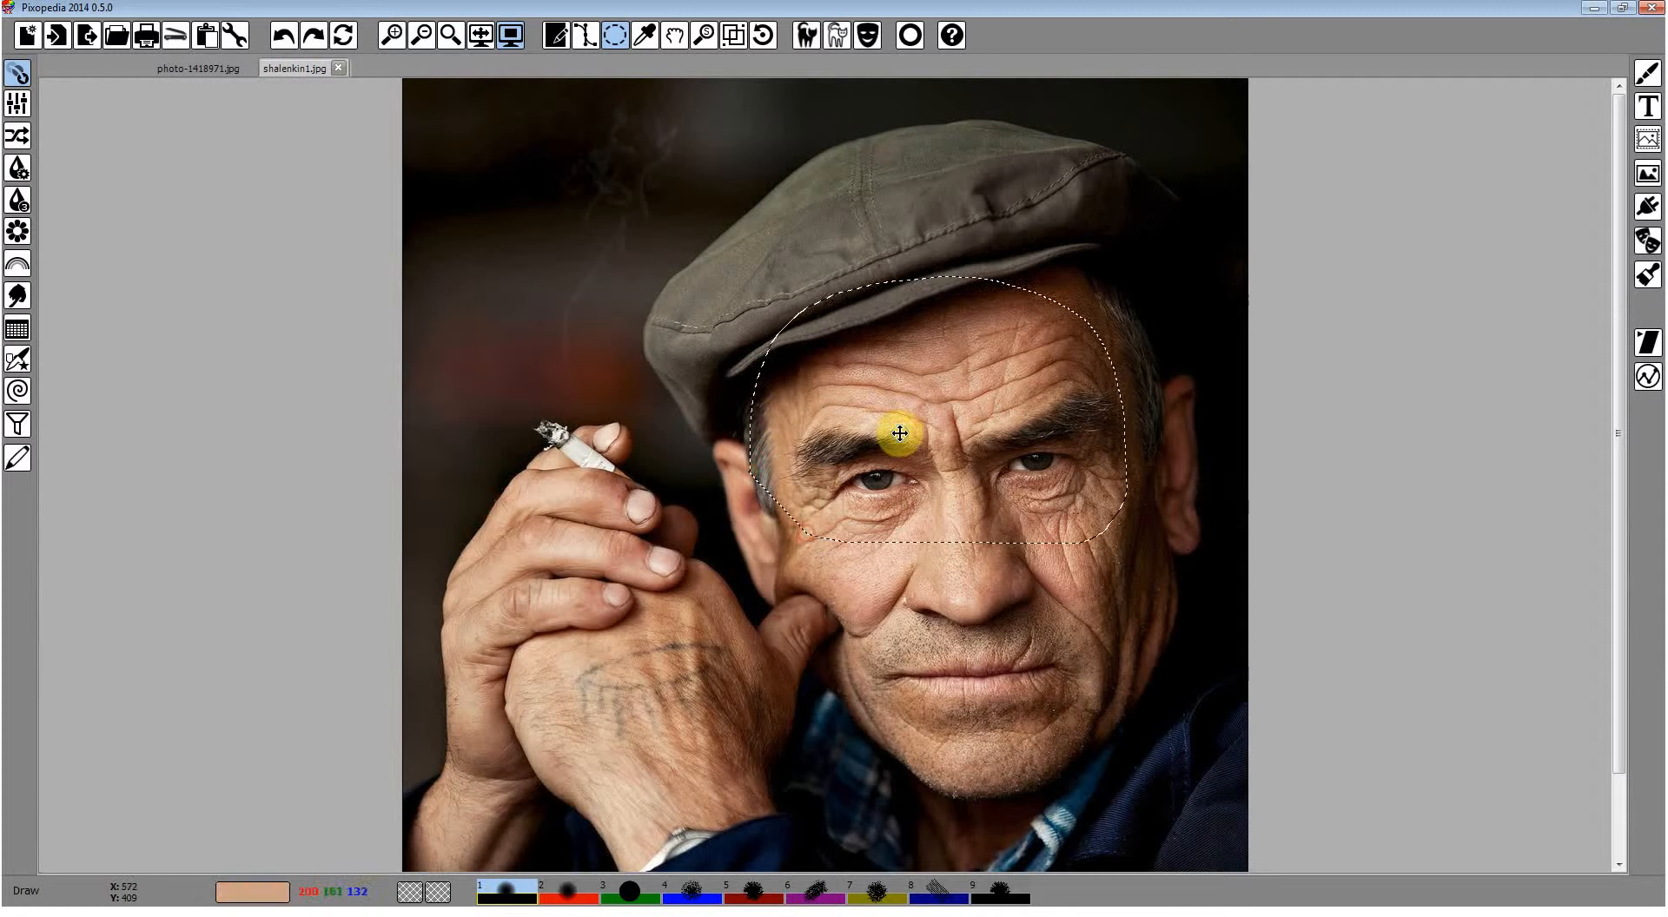
{"action": "right_click", "coordinate": [900, 432]}
Copy the head selection of photo-1418971.jpg to the clipboard and paste it into the selection in shalenkin1.jpg.
{"action": "left_click", "coordinate": [224, 69]}
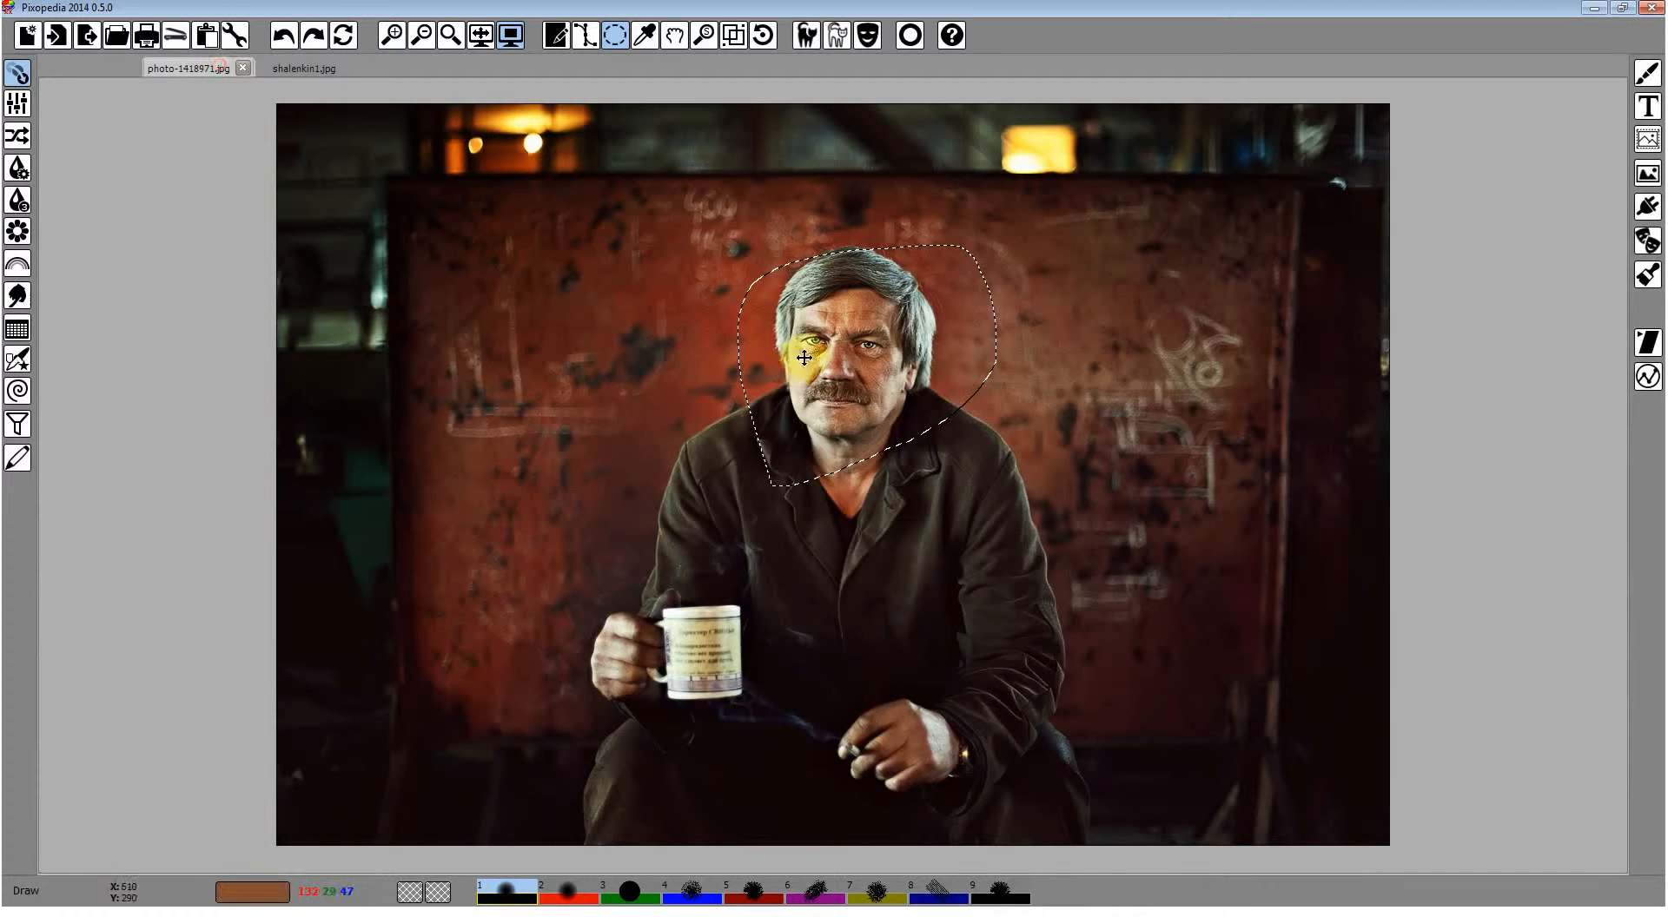
{"action": "right_click", "coordinate": [809, 359]}
{"action": "left_click", "coordinate": [880, 524]}
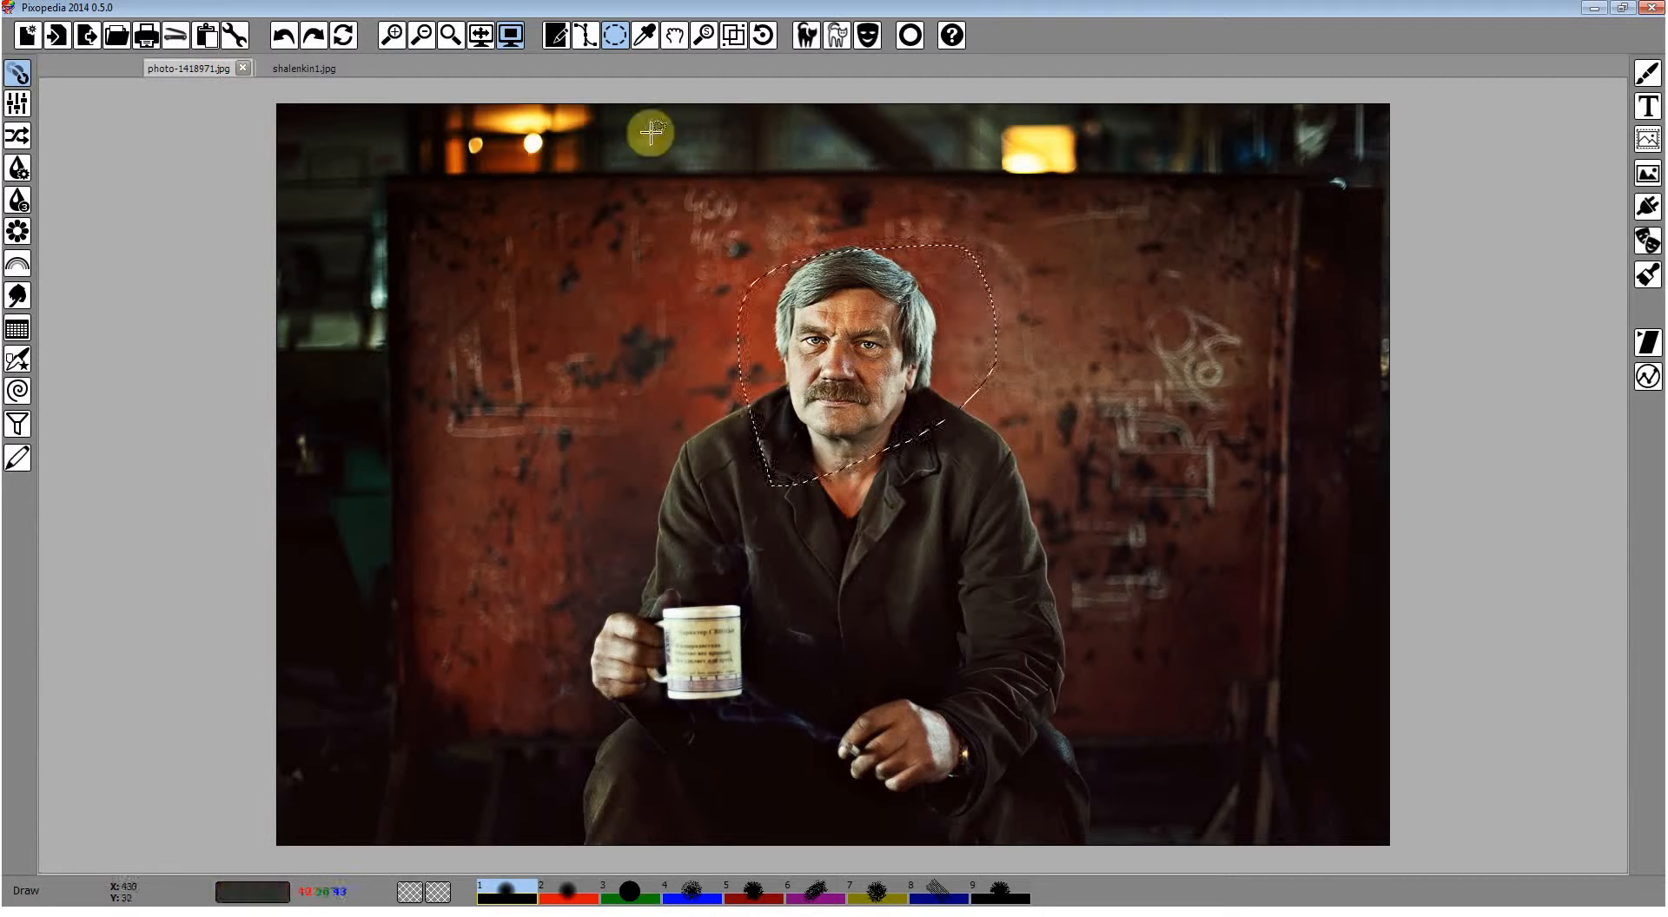
{"action": "left_click", "coordinate": [304, 68]}
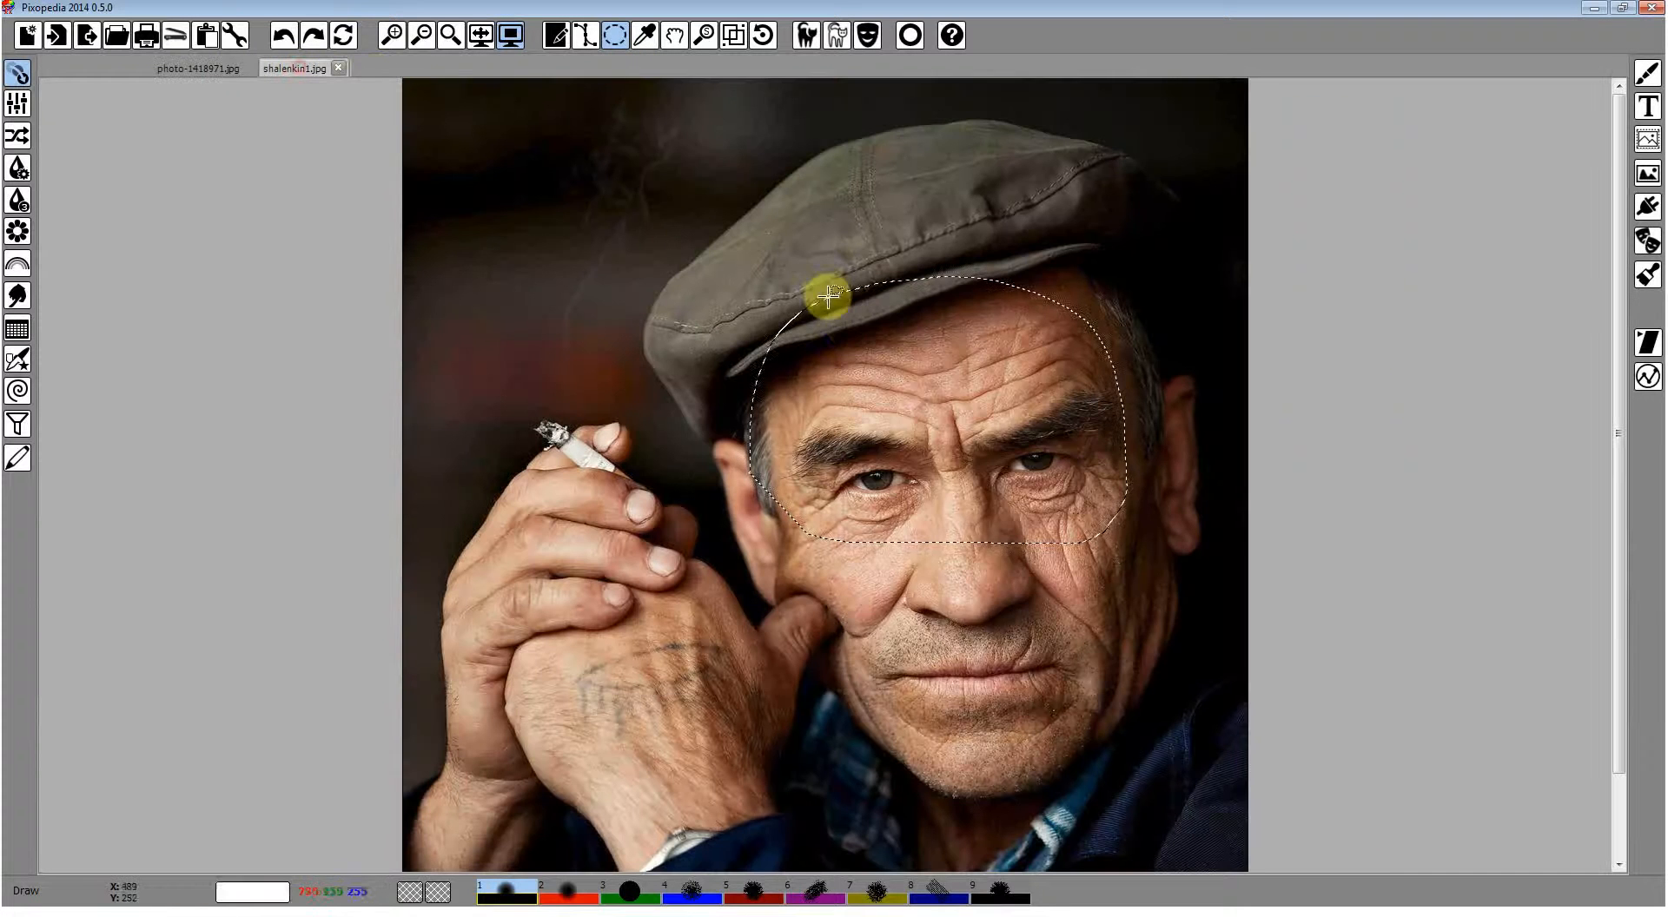
{"action": "right_click", "coordinate": [852, 332]}
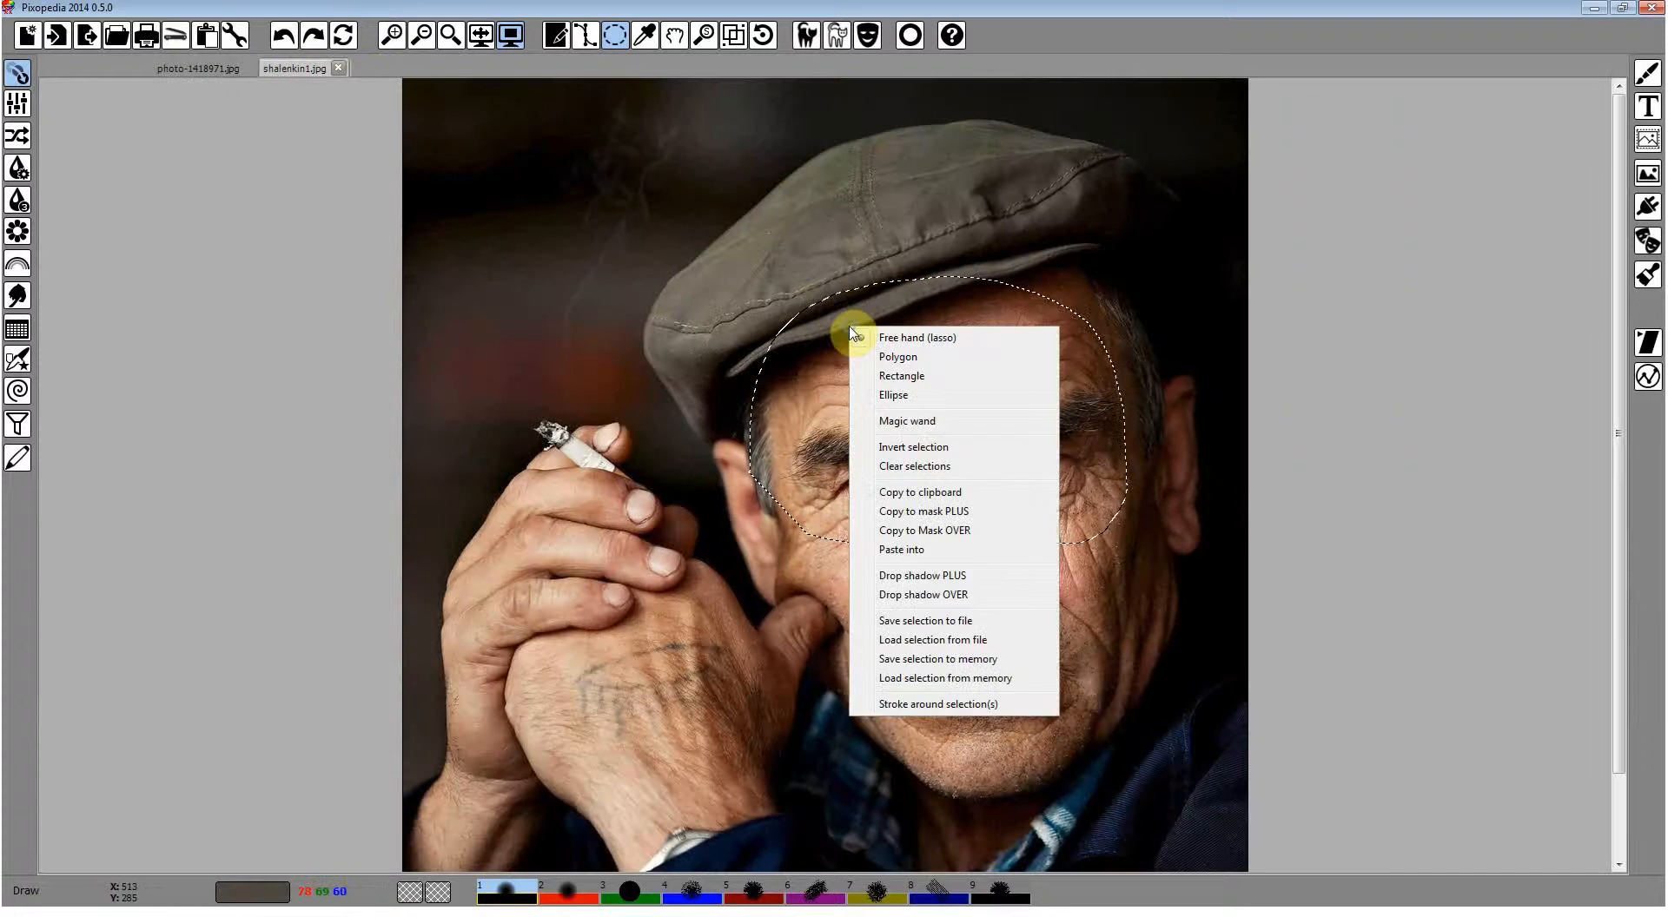
{"action": "left_click", "coordinate": [913, 550]}
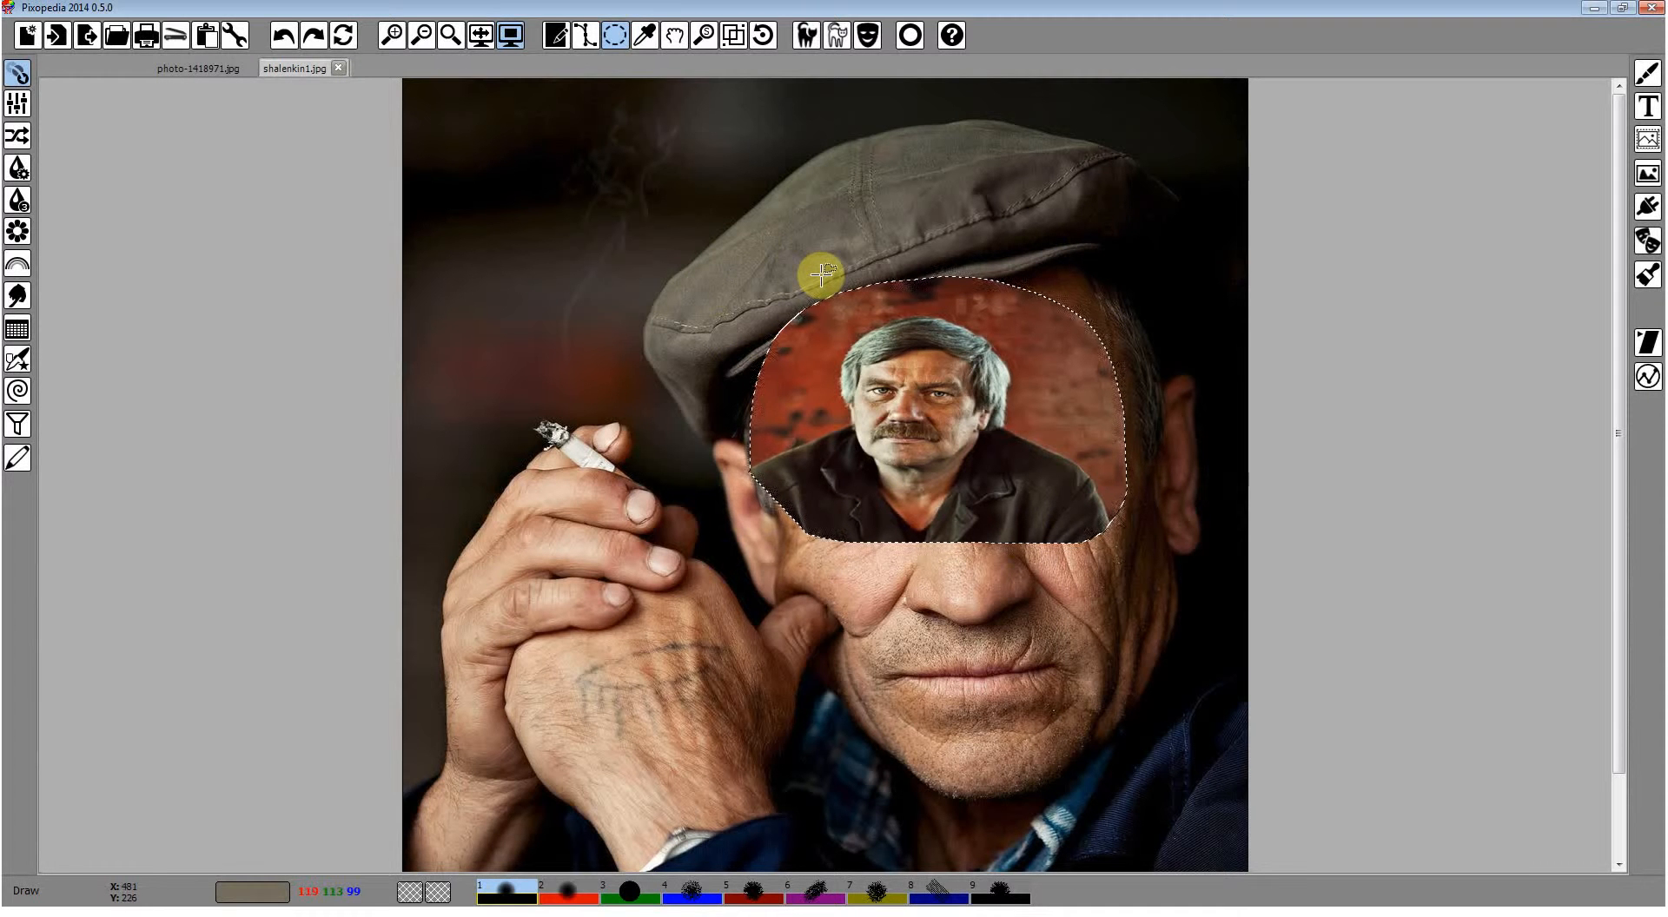
Show the Selection & Shadow settings and undo the paste in shalenkin1.jpg.
{"action": "left_click", "coordinate": [1650, 110]}
{"action": "left_click", "coordinate": [1649, 143]}
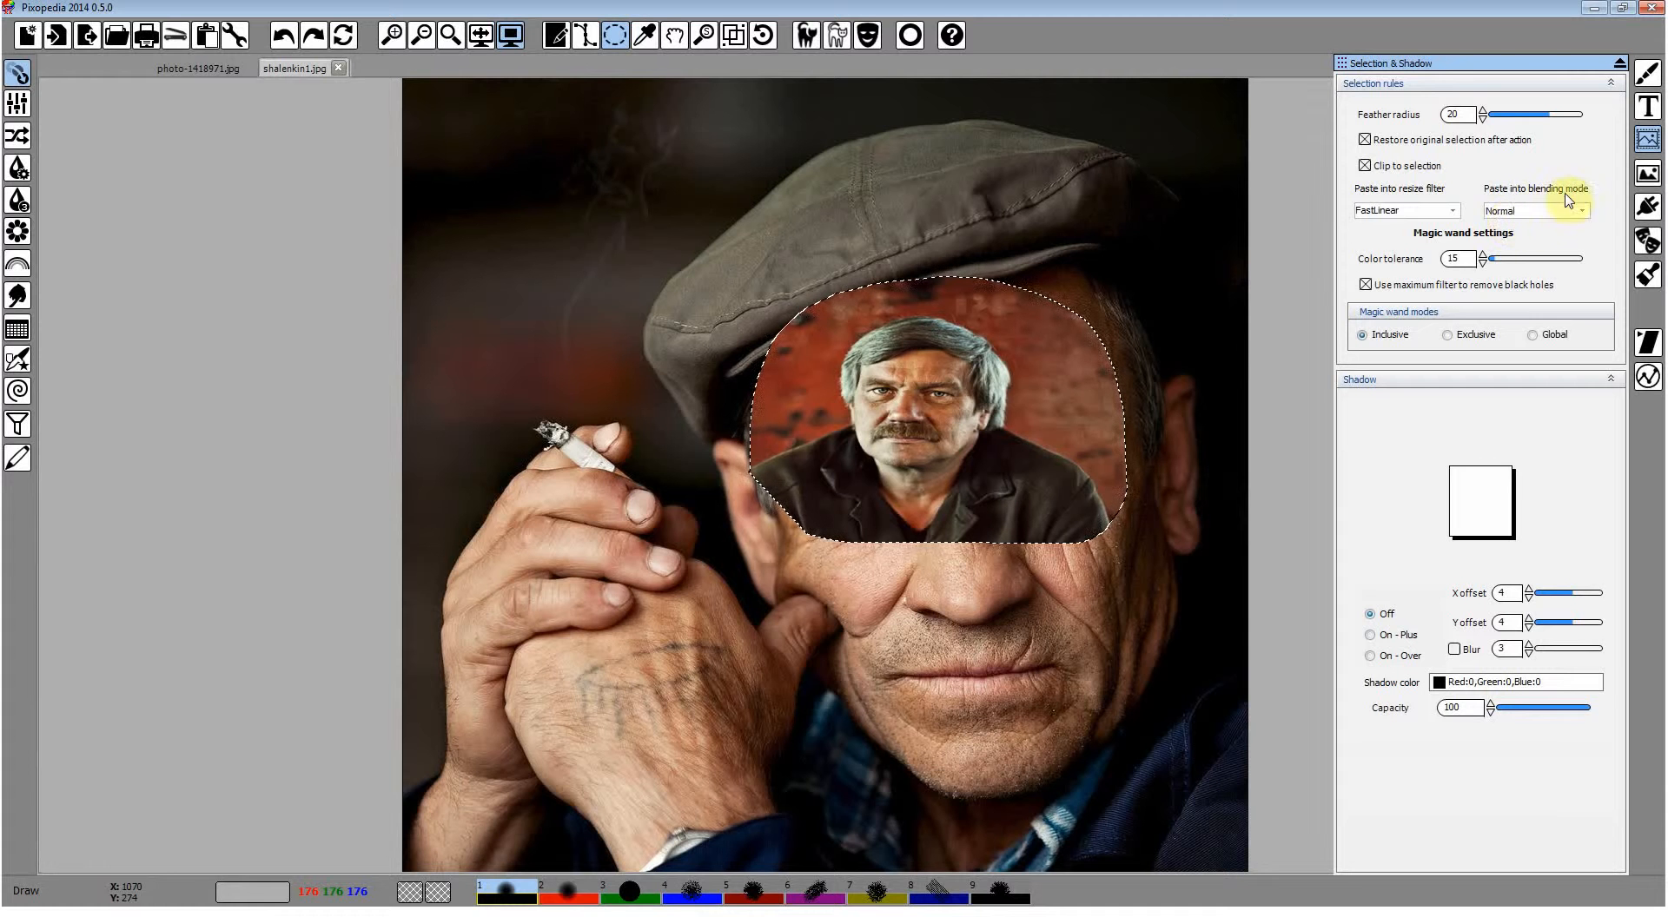
{"action": "left_click", "coordinate": [198, 68]}
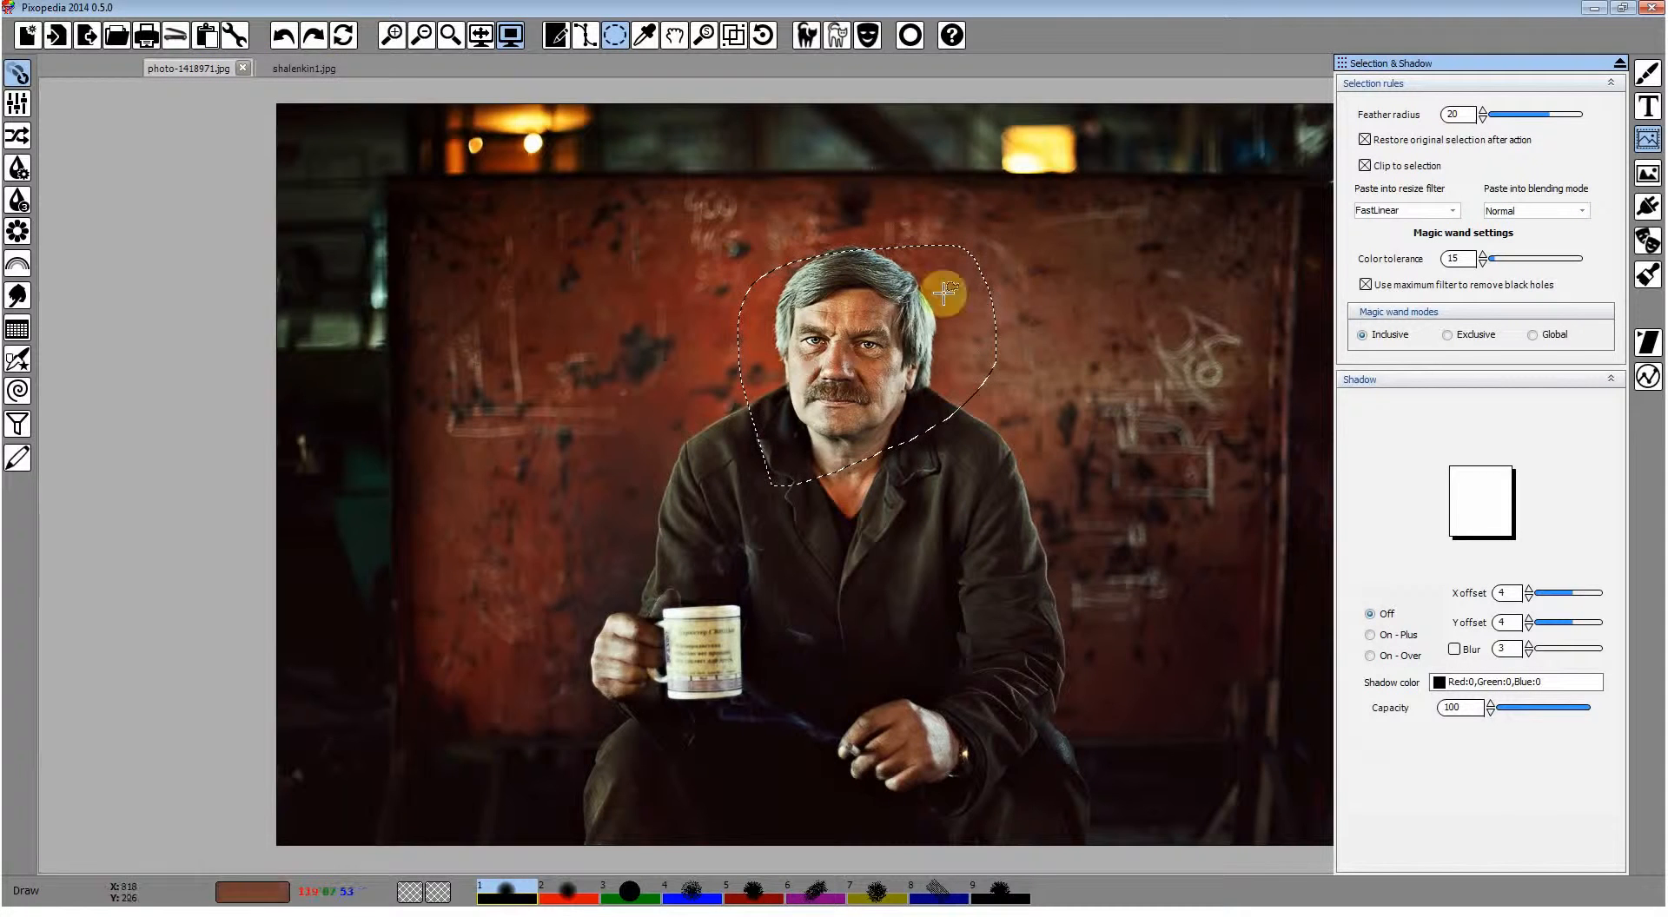
{"action": "left_click", "coordinate": [304, 68]}
{"action": "left_click", "coordinate": [284, 34]}
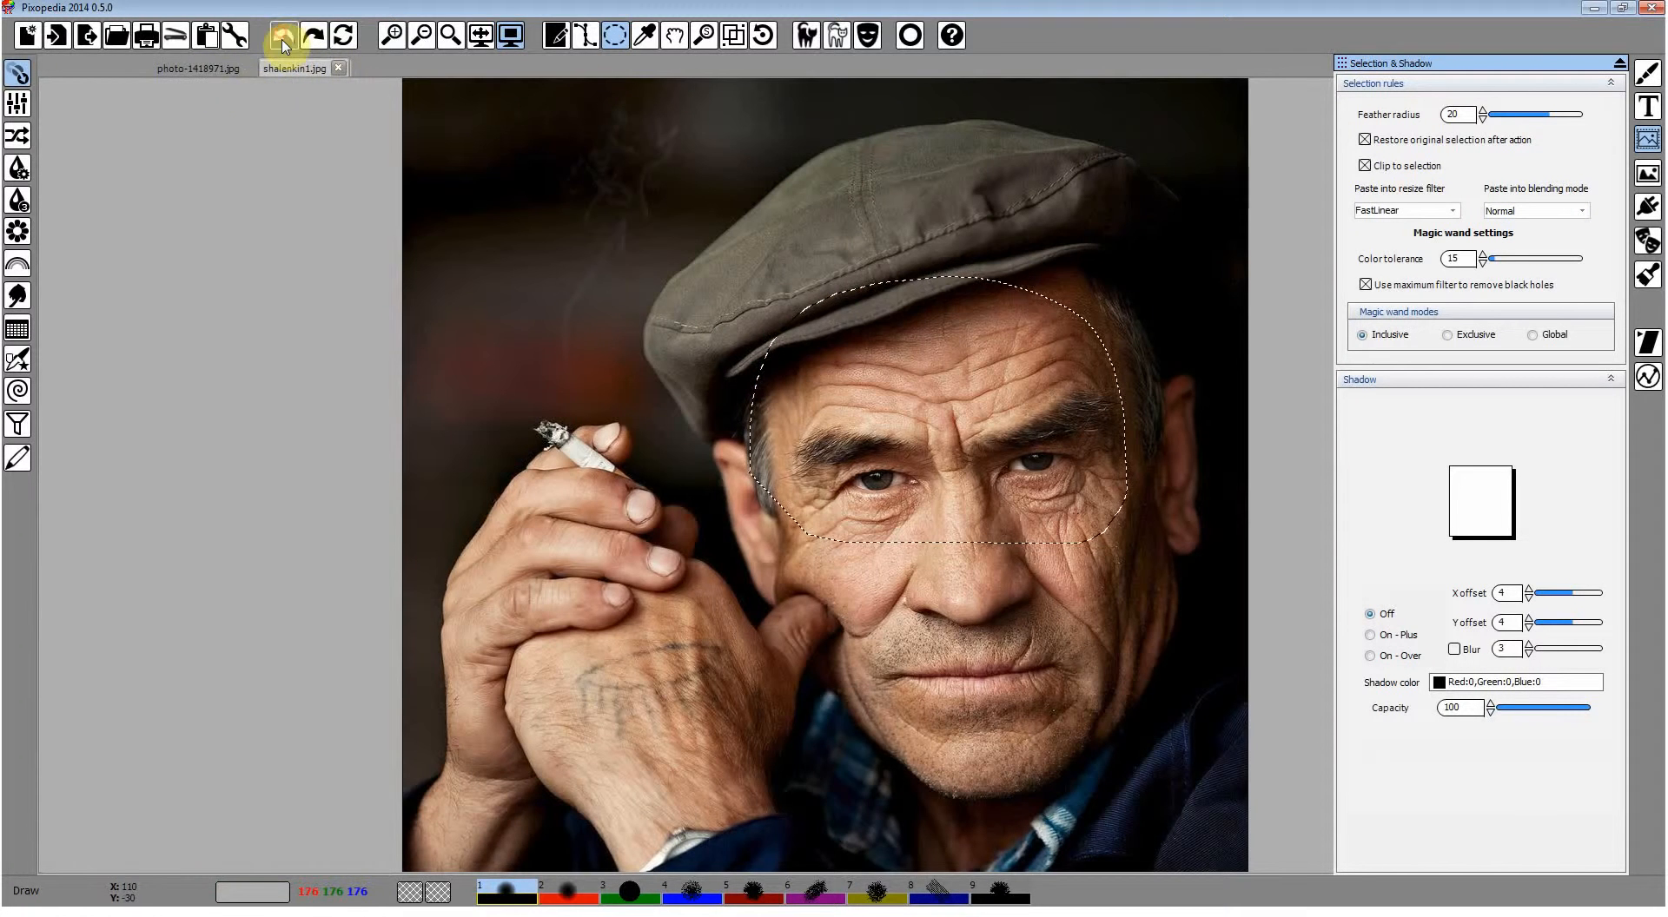
Set the Paste into blending mode to Multiply and paste the copied head into the shalenkin1.jpg selection.
{"action": "left_click", "coordinate": [206, 76]}
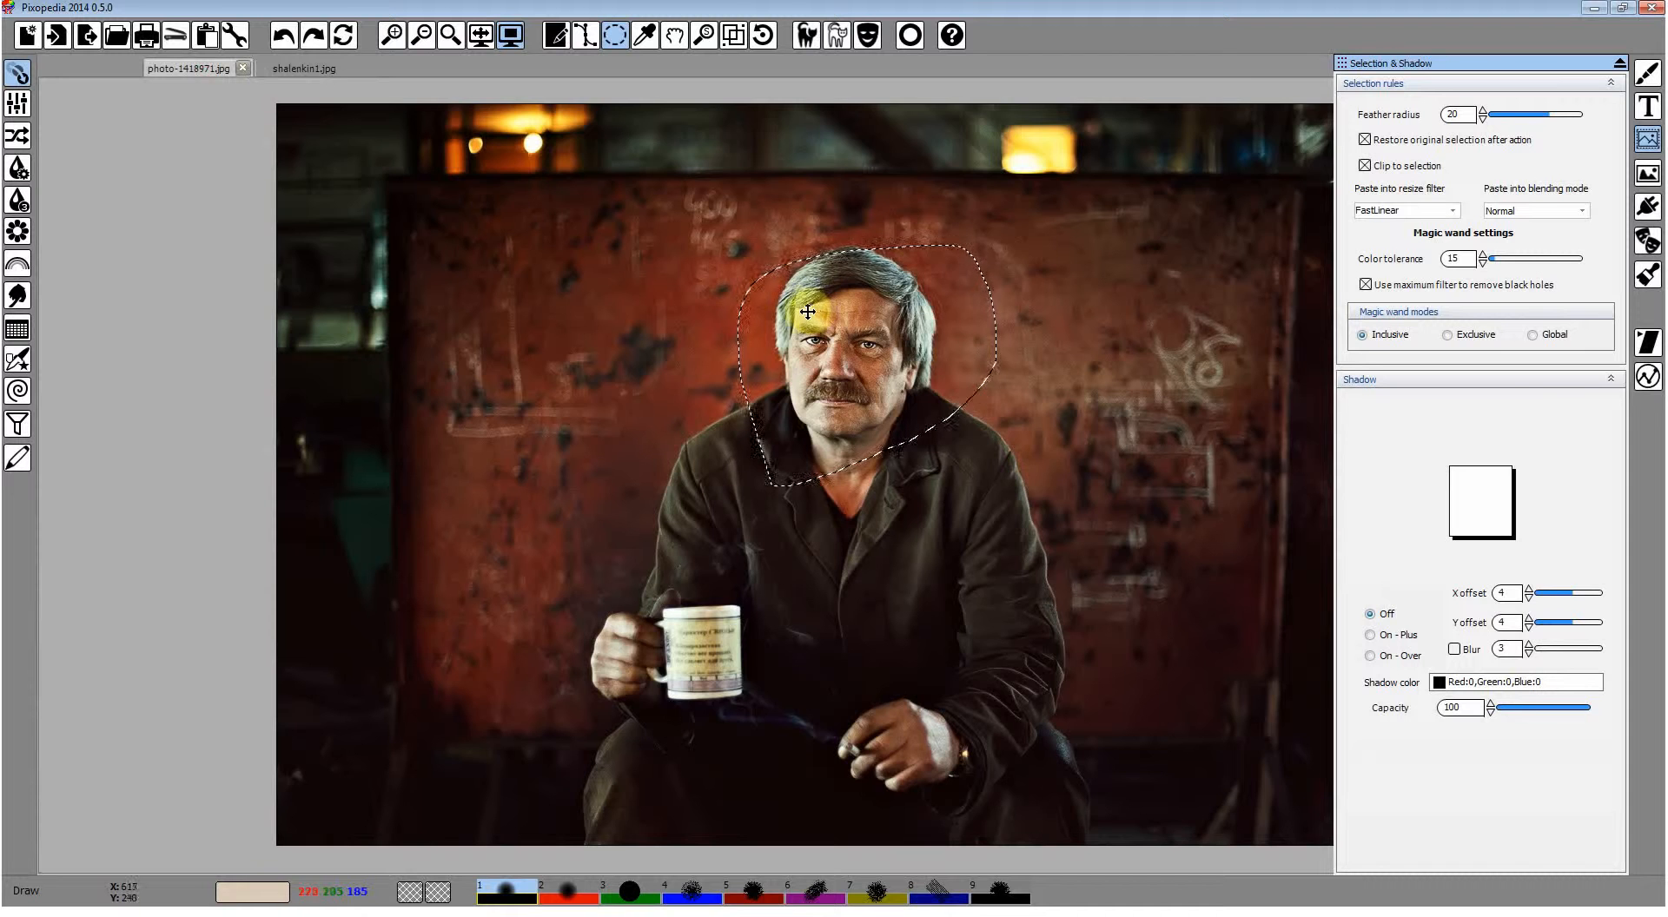
{"action": "left_click", "coordinate": [300, 70]}
{"action": "left_click", "coordinate": [1587, 213]}
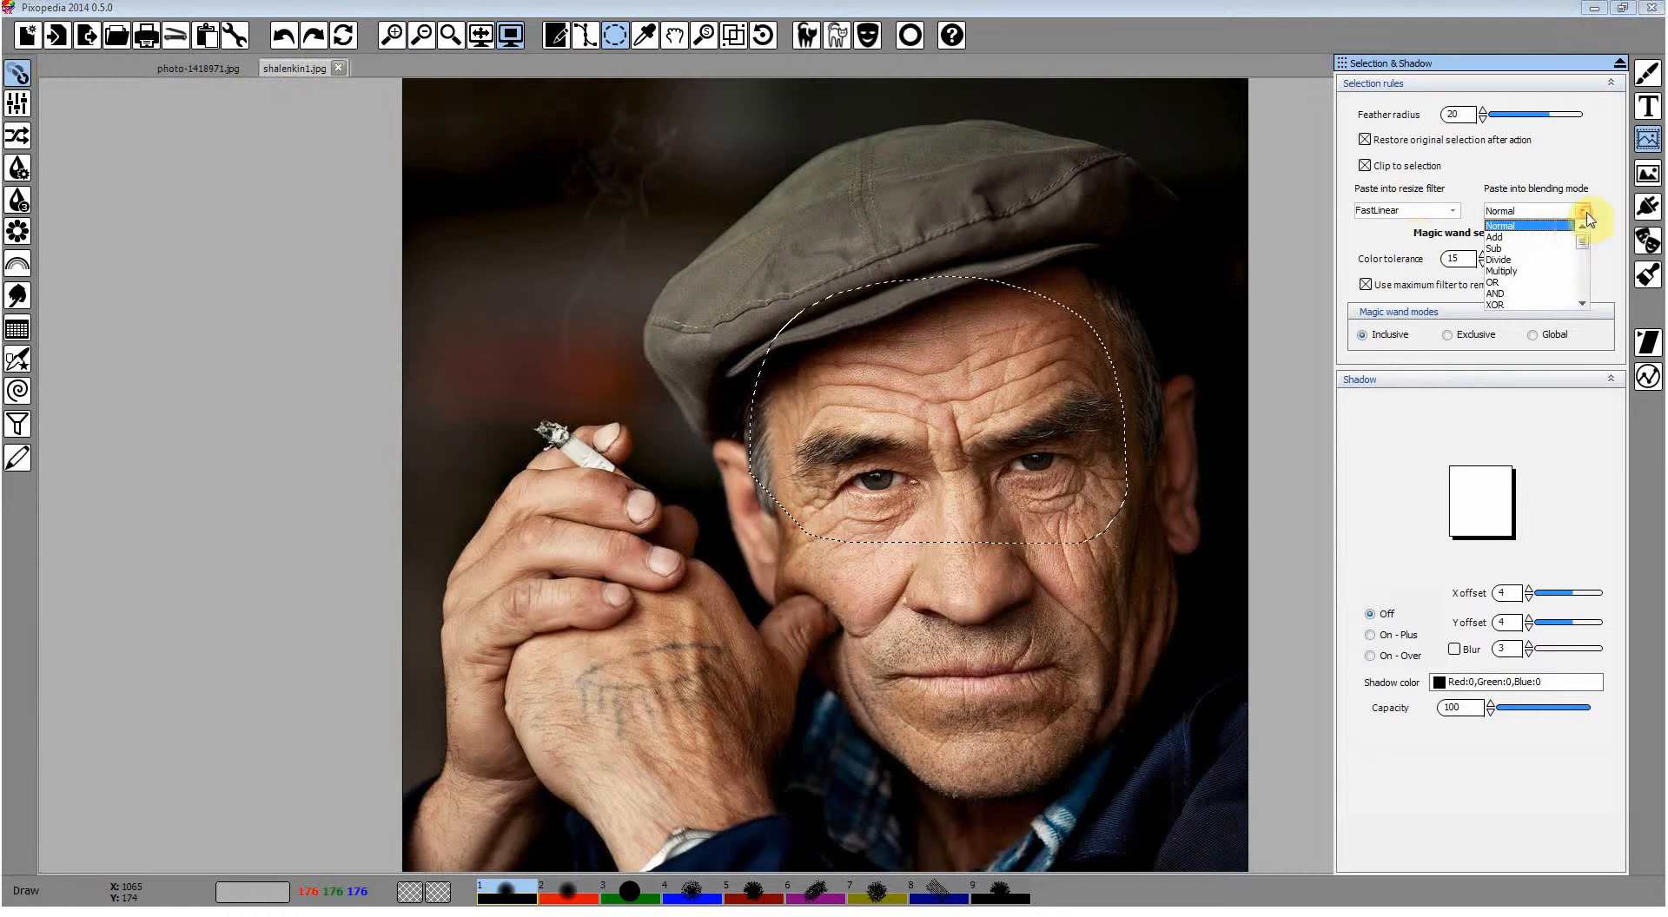
{"action": "left_click", "coordinate": [1536, 263]}
{"action": "right_click", "coordinate": [965, 412]}
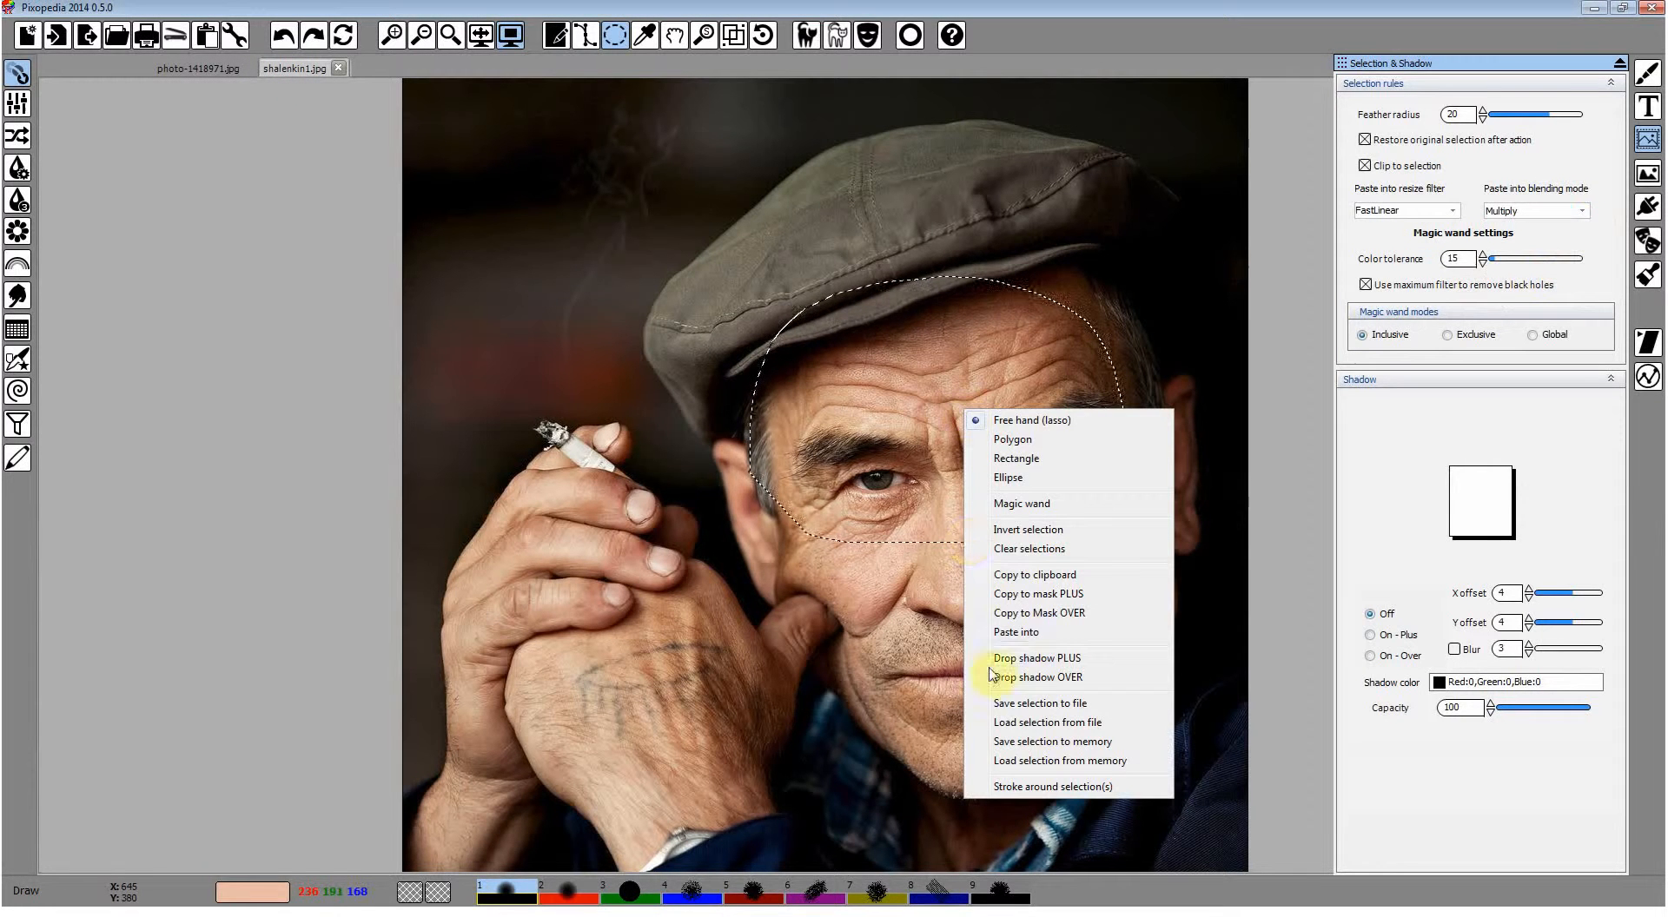
{"action": "left_click", "coordinate": [1028, 629]}
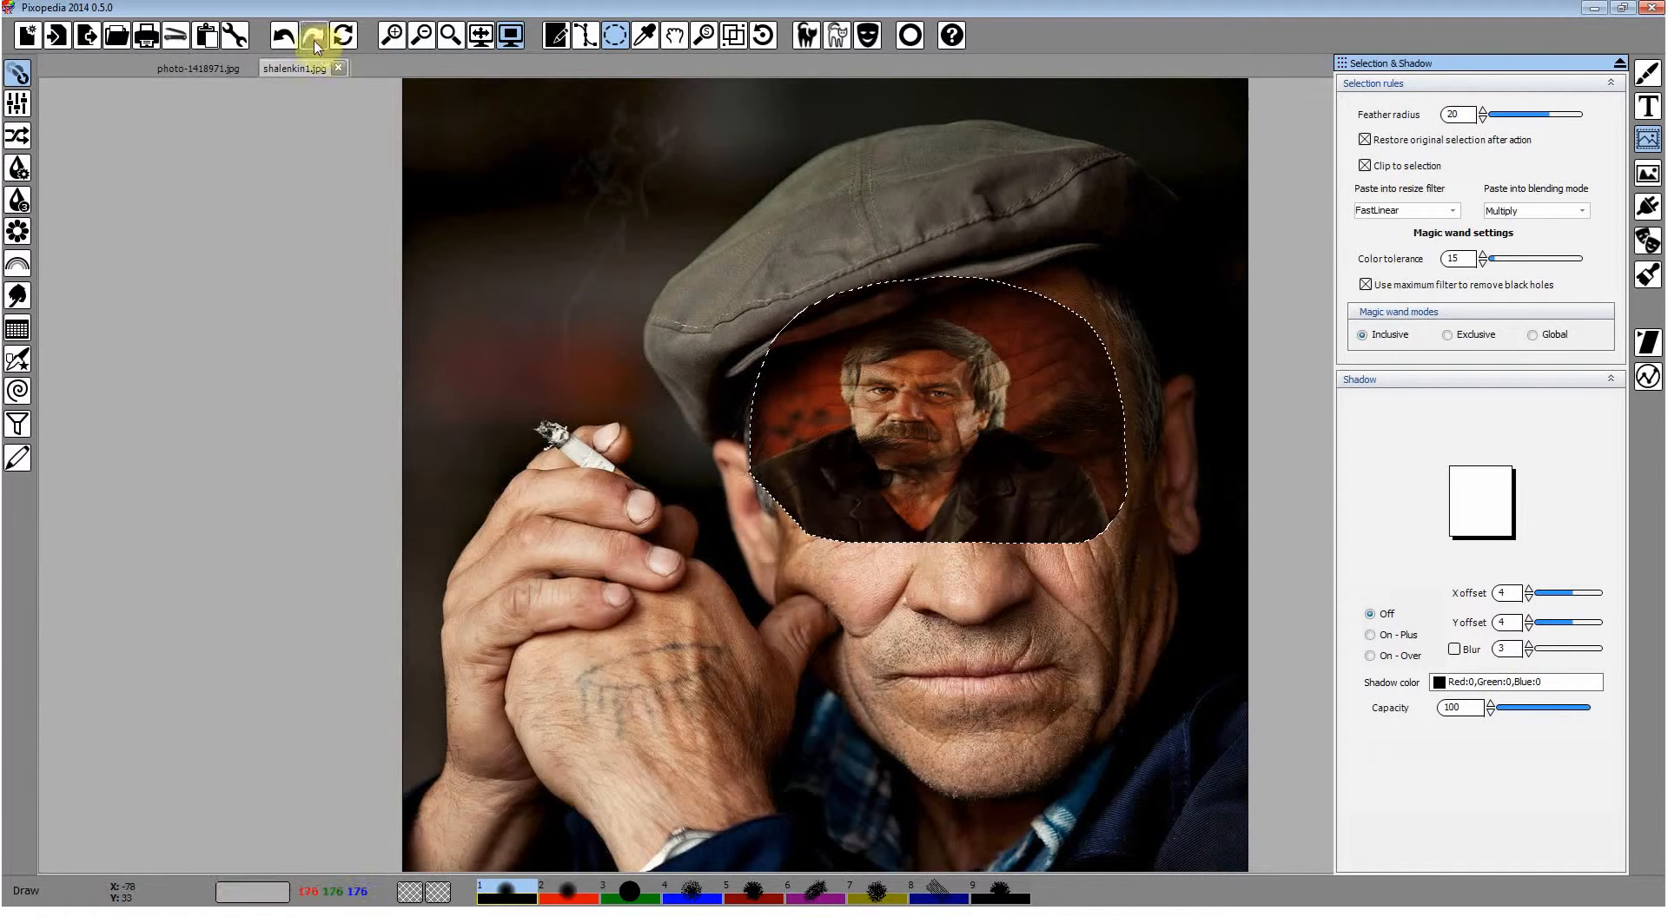
Undo the multiplied paste in shalenkin1.jpg, and clear the selections in shalenkin1.jpg and photo-1418971.jpg.
{"action": "left_click", "coordinate": [285, 35]}
{"action": "right_click", "coordinate": [852, 355]}
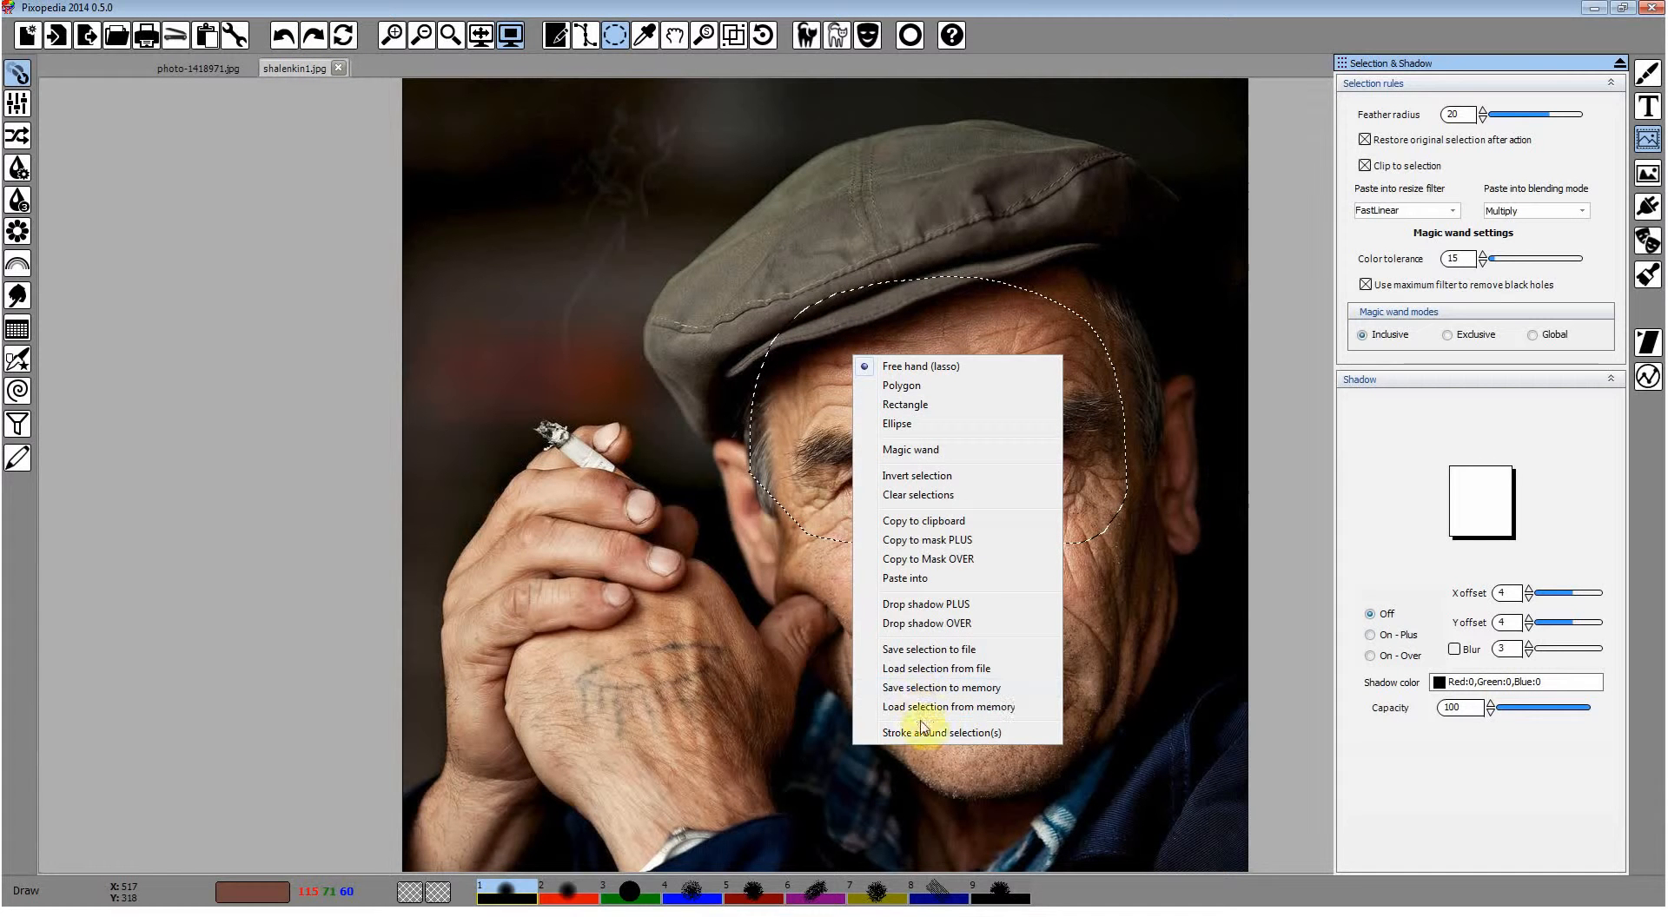
{"action": "left_click", "coordinate": [919, 495]}
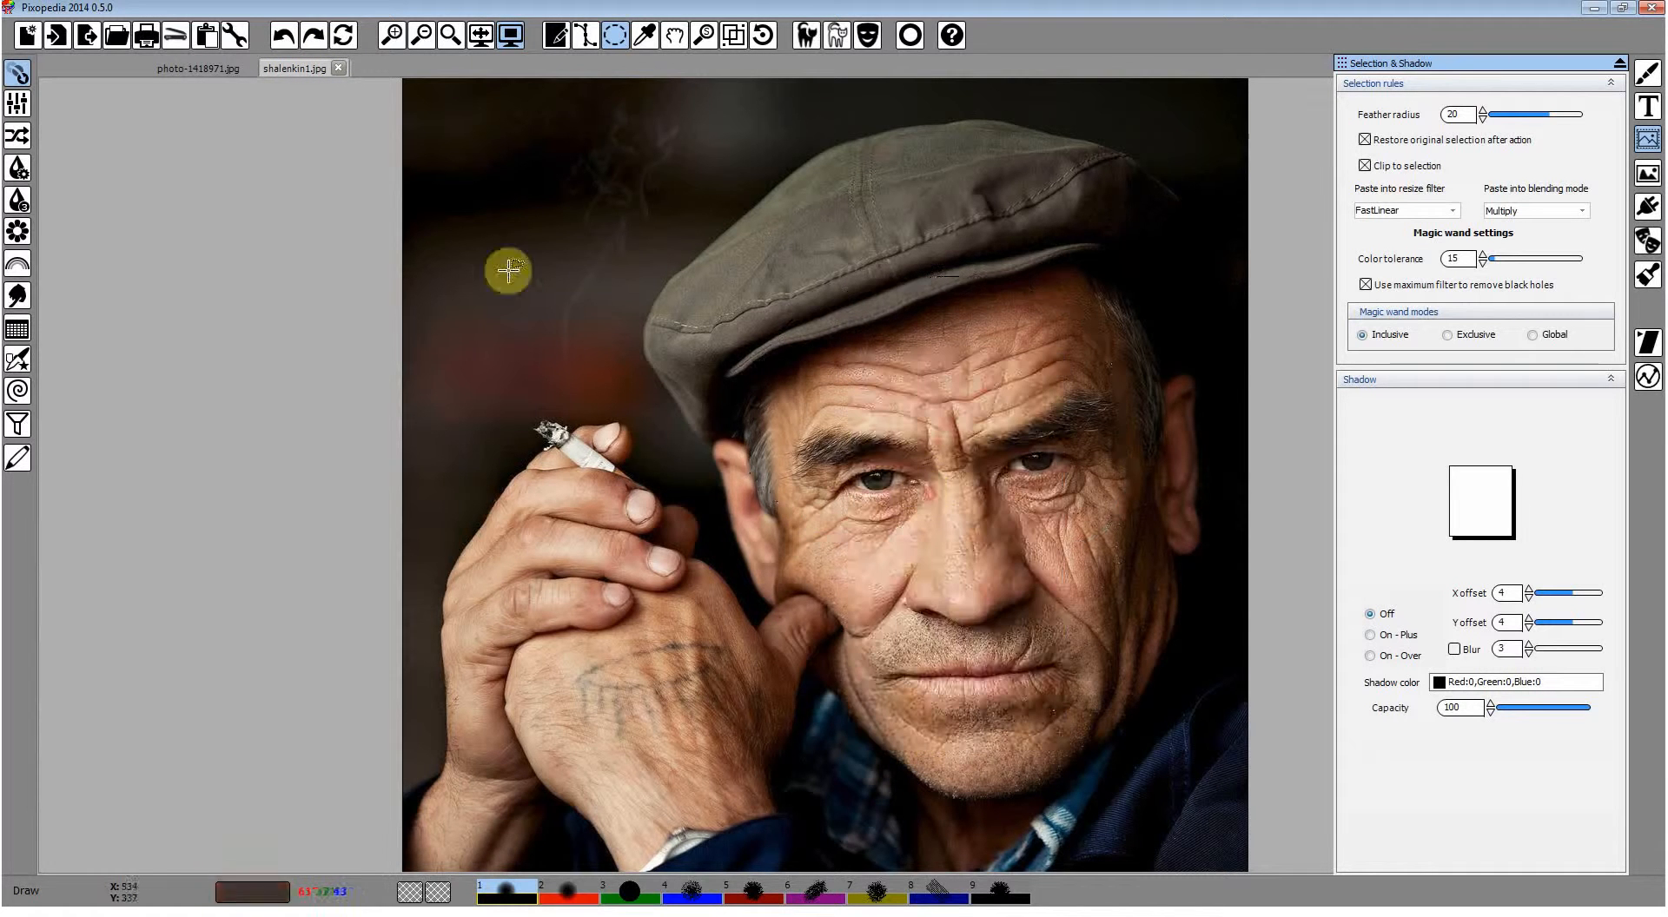
{"action": "left_click", "coordinate": [188, 69]}
{"action": "right_click", "coordinate": [803, 370]}
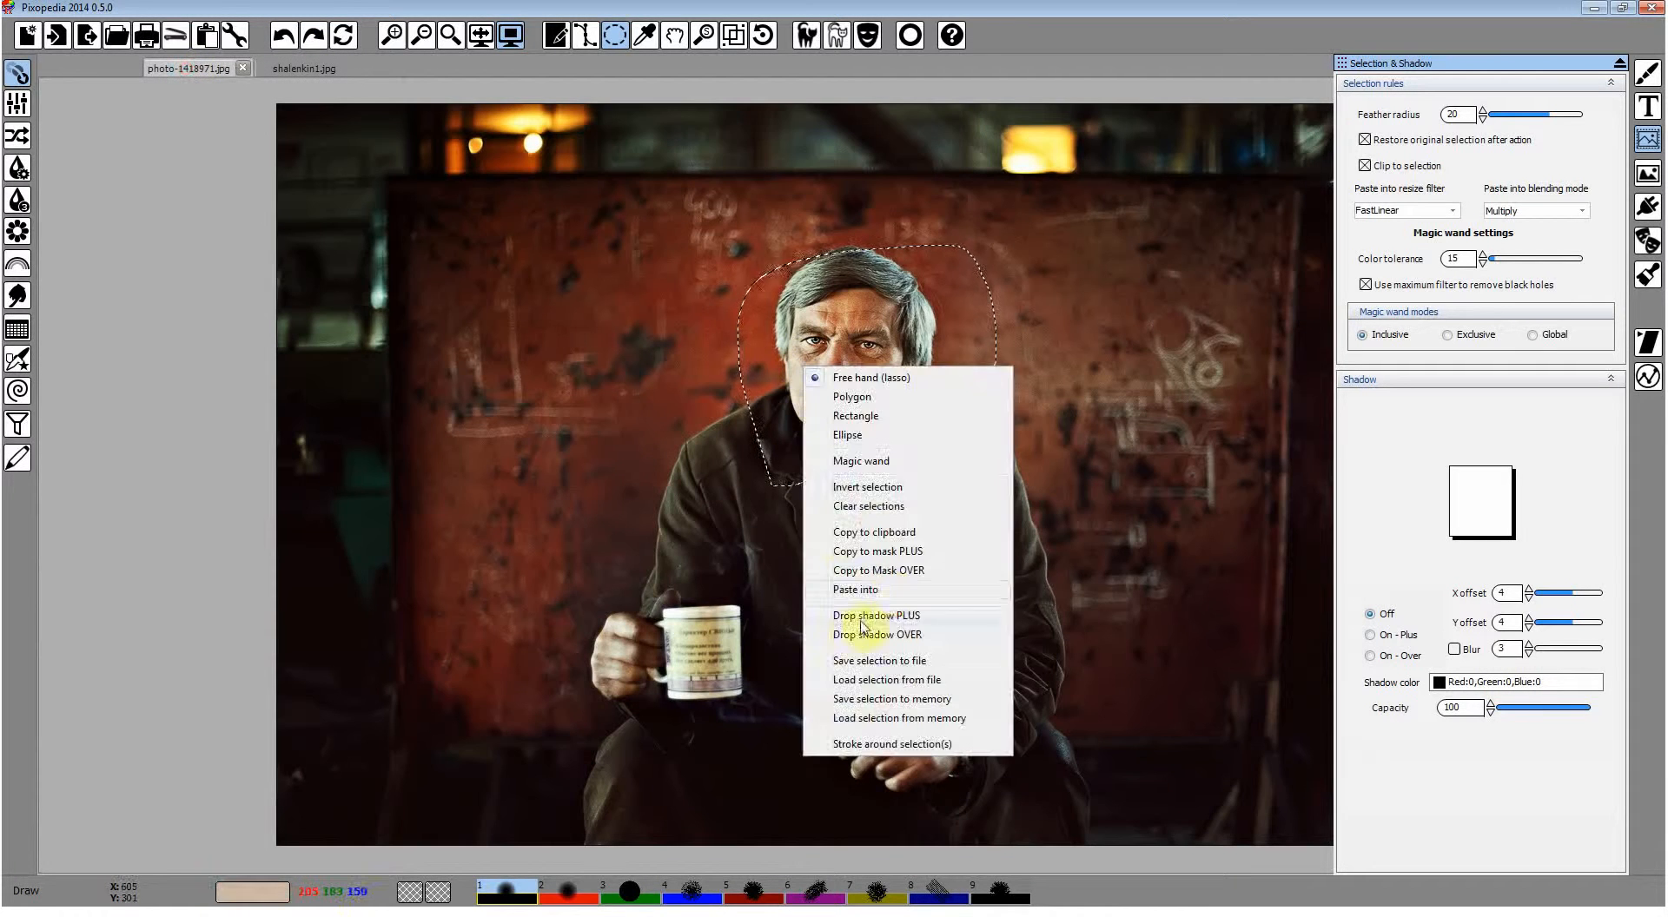
{"action": "left_click", "coordinate": [887, 506]}
Lasso a new freehand selection around the man's head in photo-1418971.jpg, and clear it.
{"action": "right_click", "coordinate": [863, 395]}
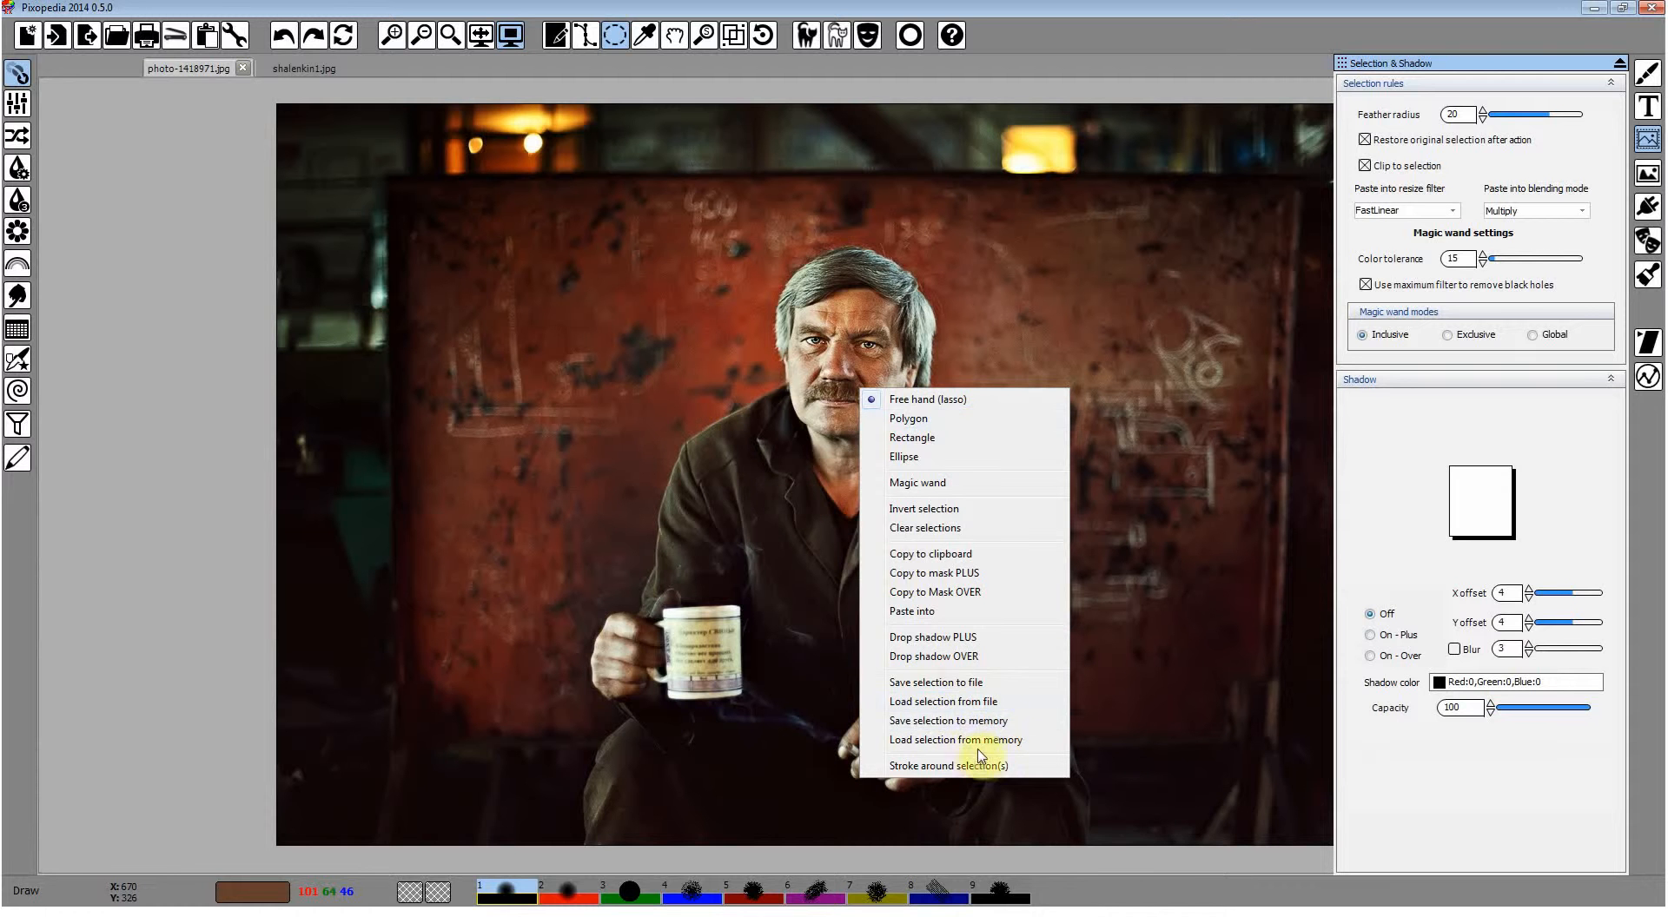
{"action": "mouse_move", "coordinate": [745, 410]}
{"action": "left_mouse_down"}
{"action": "mouse_move", "coordinate": [761, 270]}
{"action": "mouse_move", "coordinate": [921, 261]}
{"action": "mouse_move", "coordinate": [852, 421]}
{"action": "left_mouse_up"}
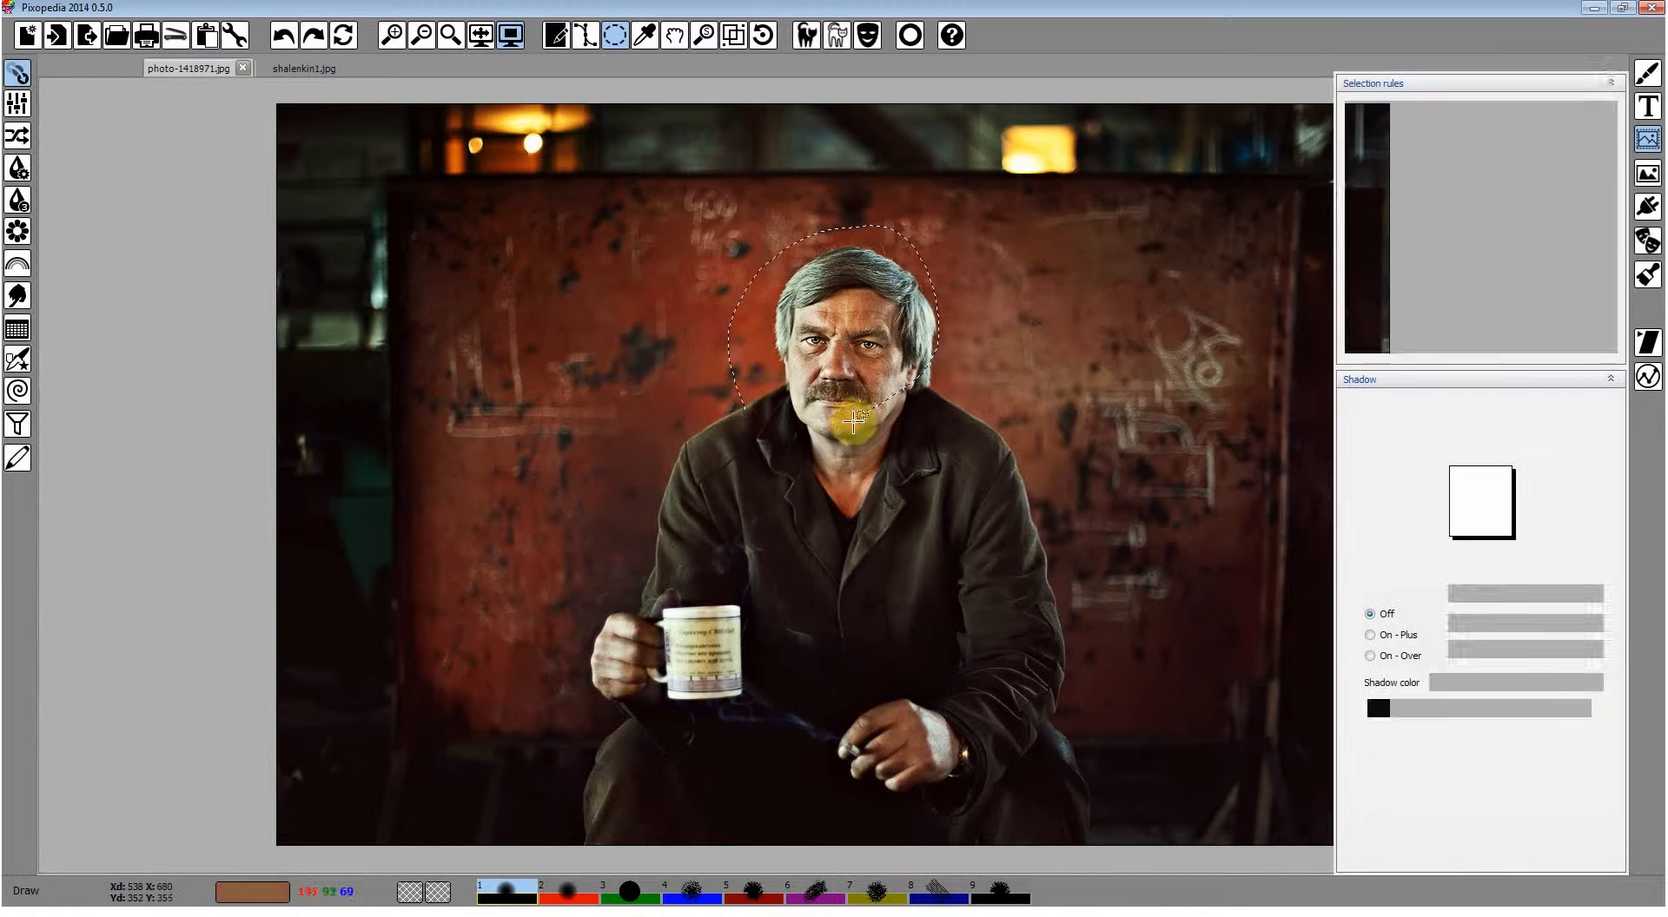
{"action": "left_click", "coordinate": [278, 38]}
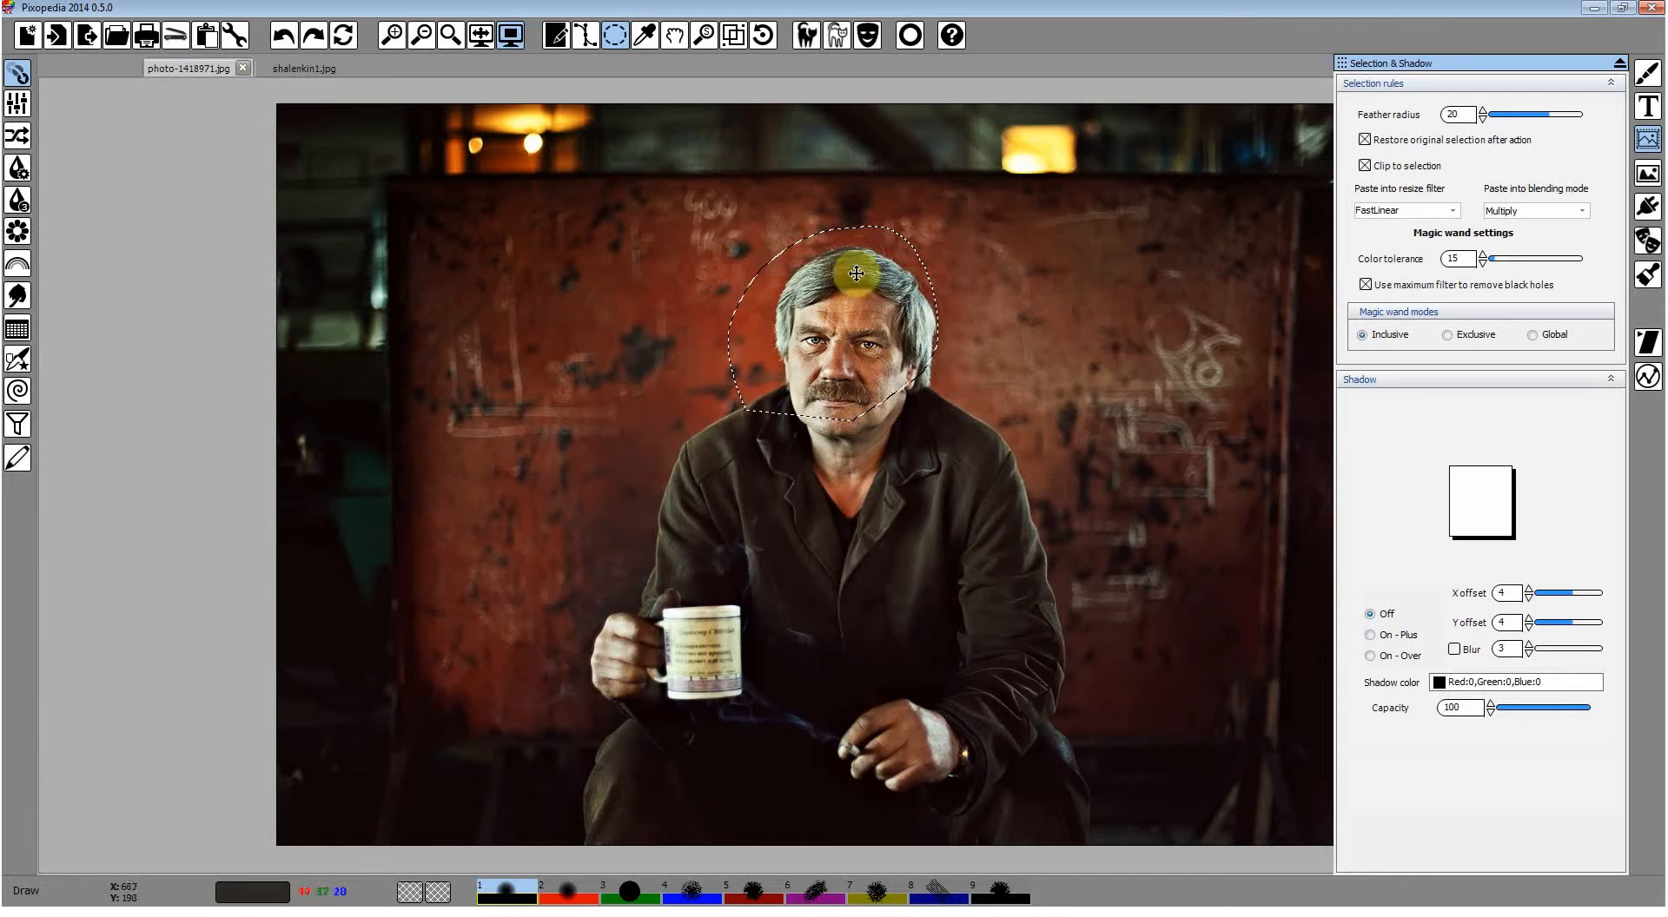
{"action": "right_click", "coordinate": [810, 309]}
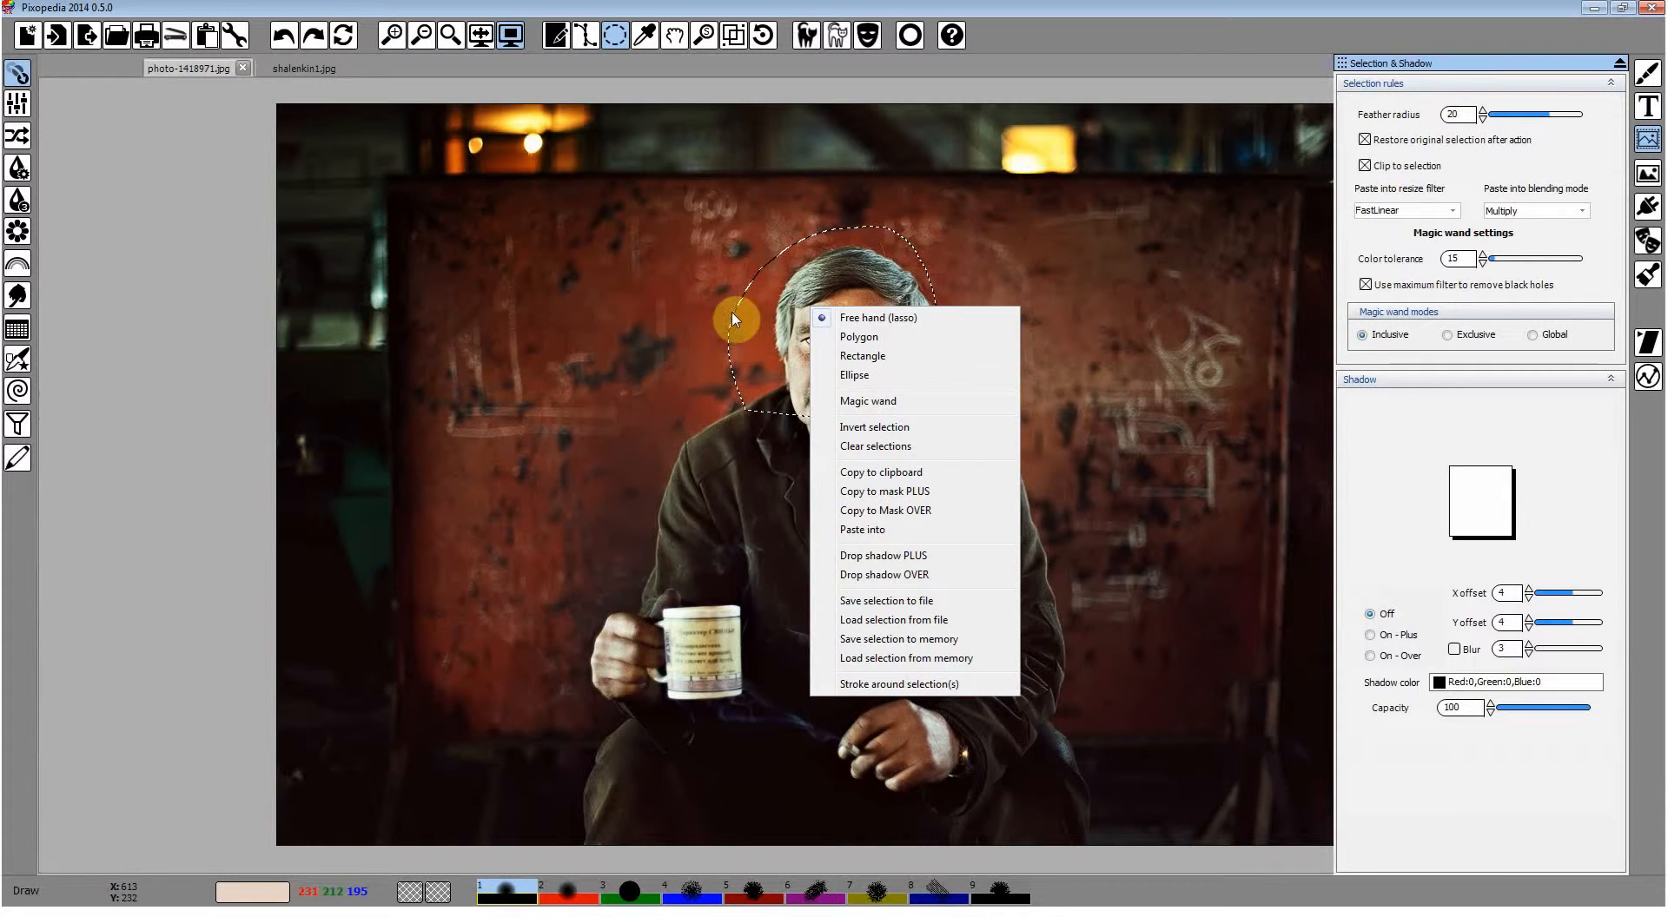
{"action": "left_click", "coordinate": [754, 307]}
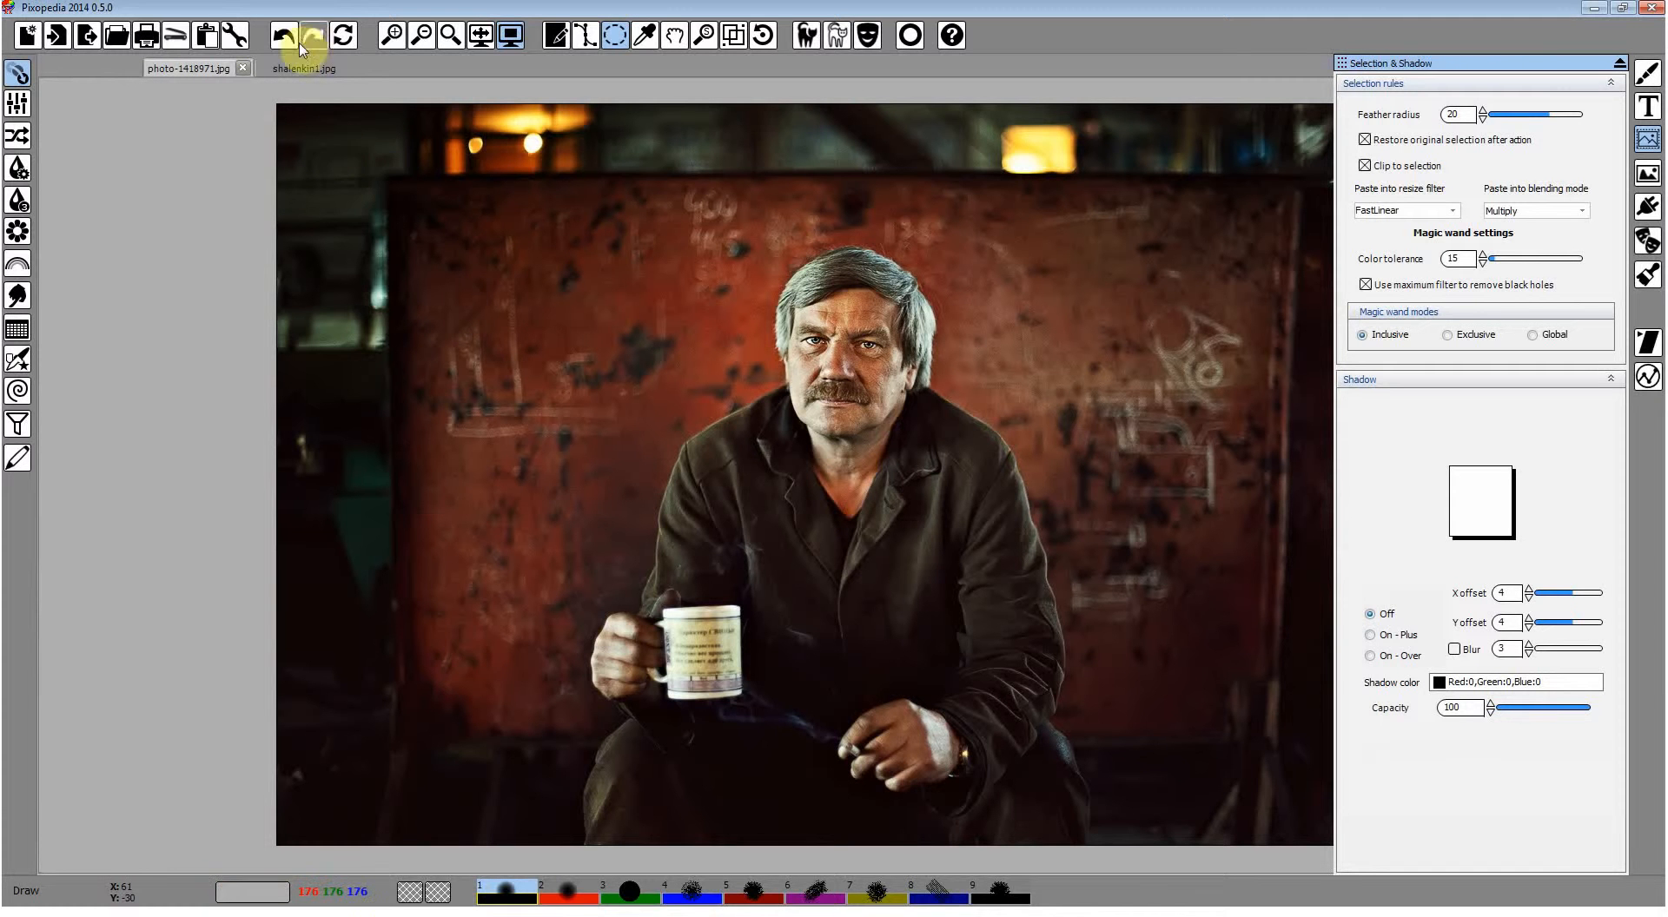
Choose the Statistical correction color mode and check its correction image for both shalenkin1.jpg and photo-1418971.jpg.
{"action": "left_click", "coordinate": [17, 103]}
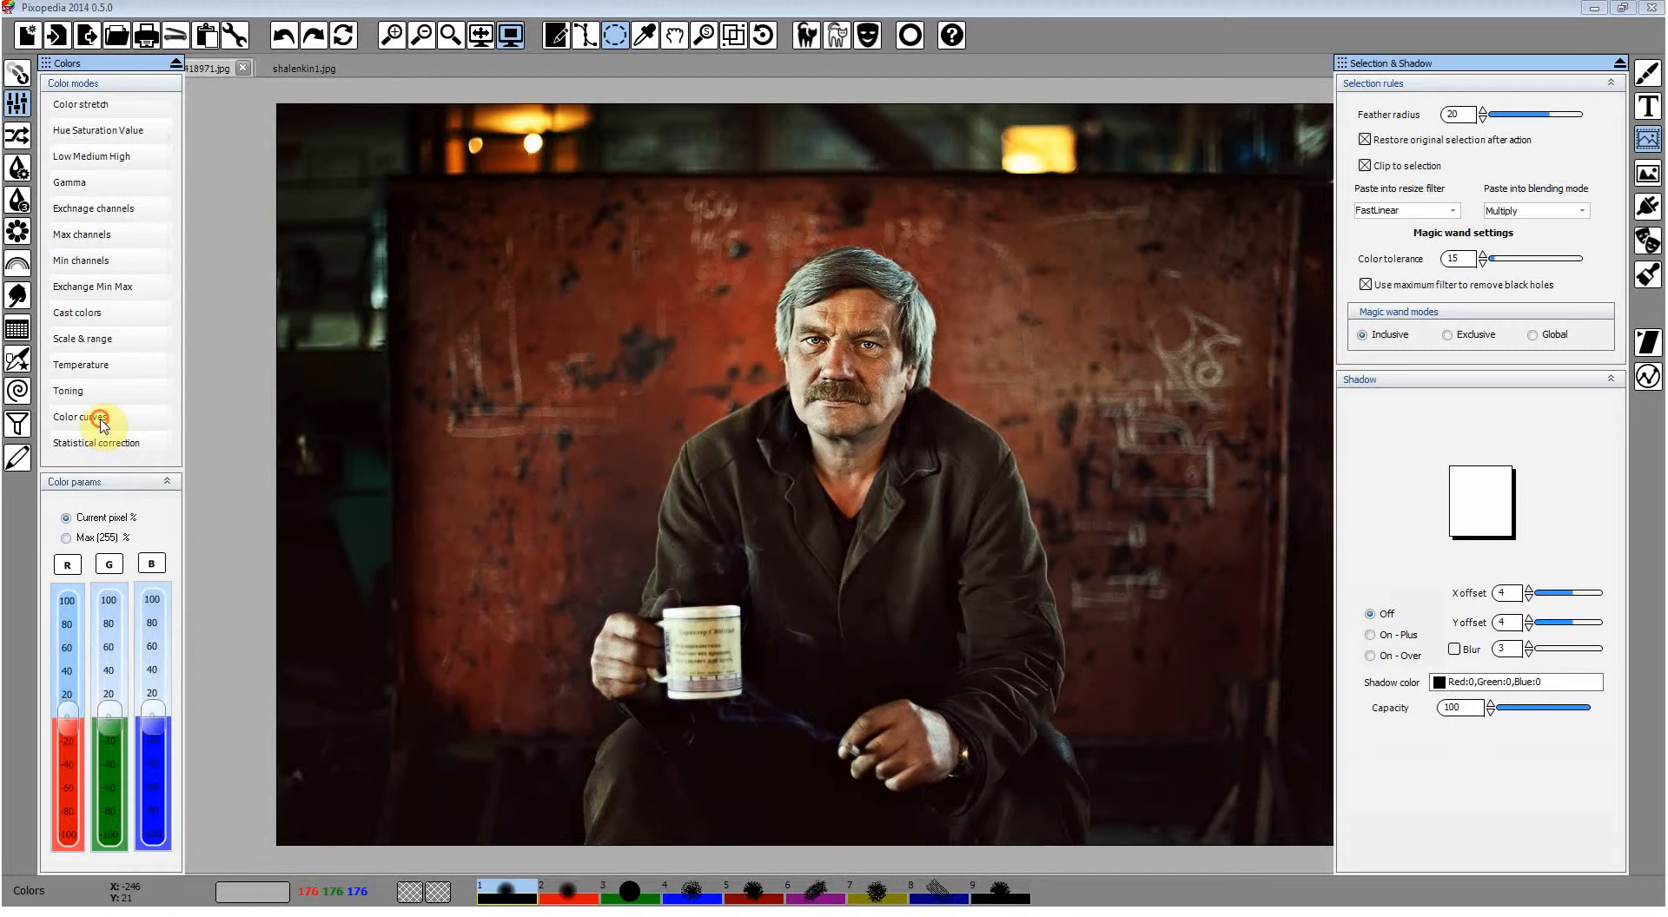
{"action": "left_click", "coordinate": [102, 421]}
{"action": "left_click", "coordinate": [111, 479]}
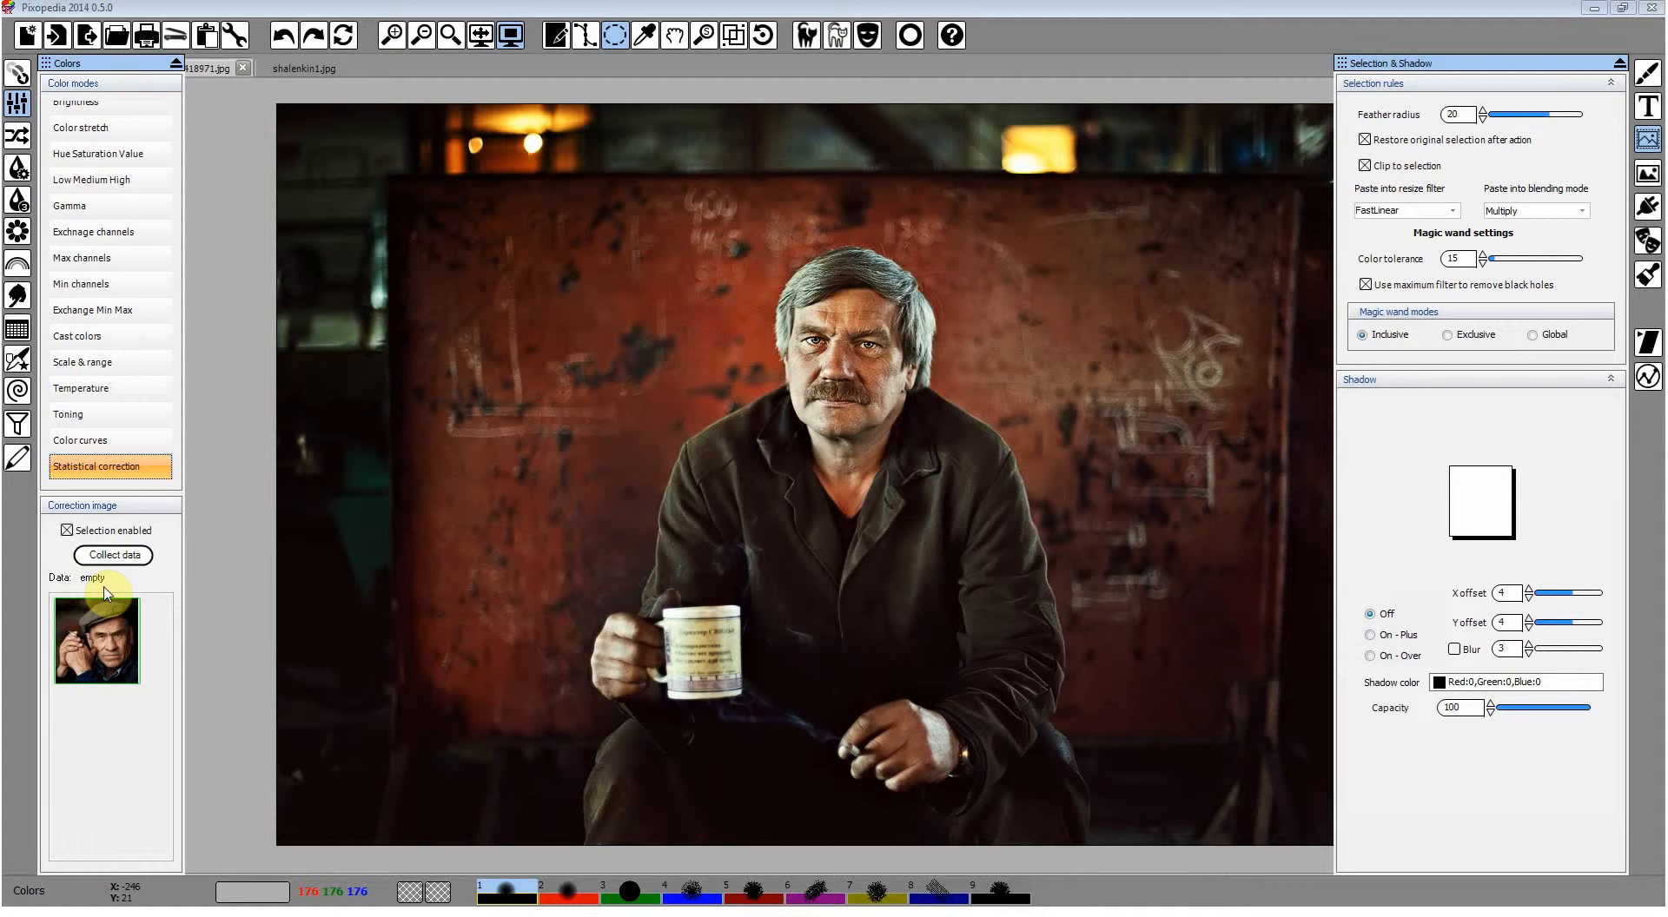
{"action": "left_click", "coordinate": [284, 71]}
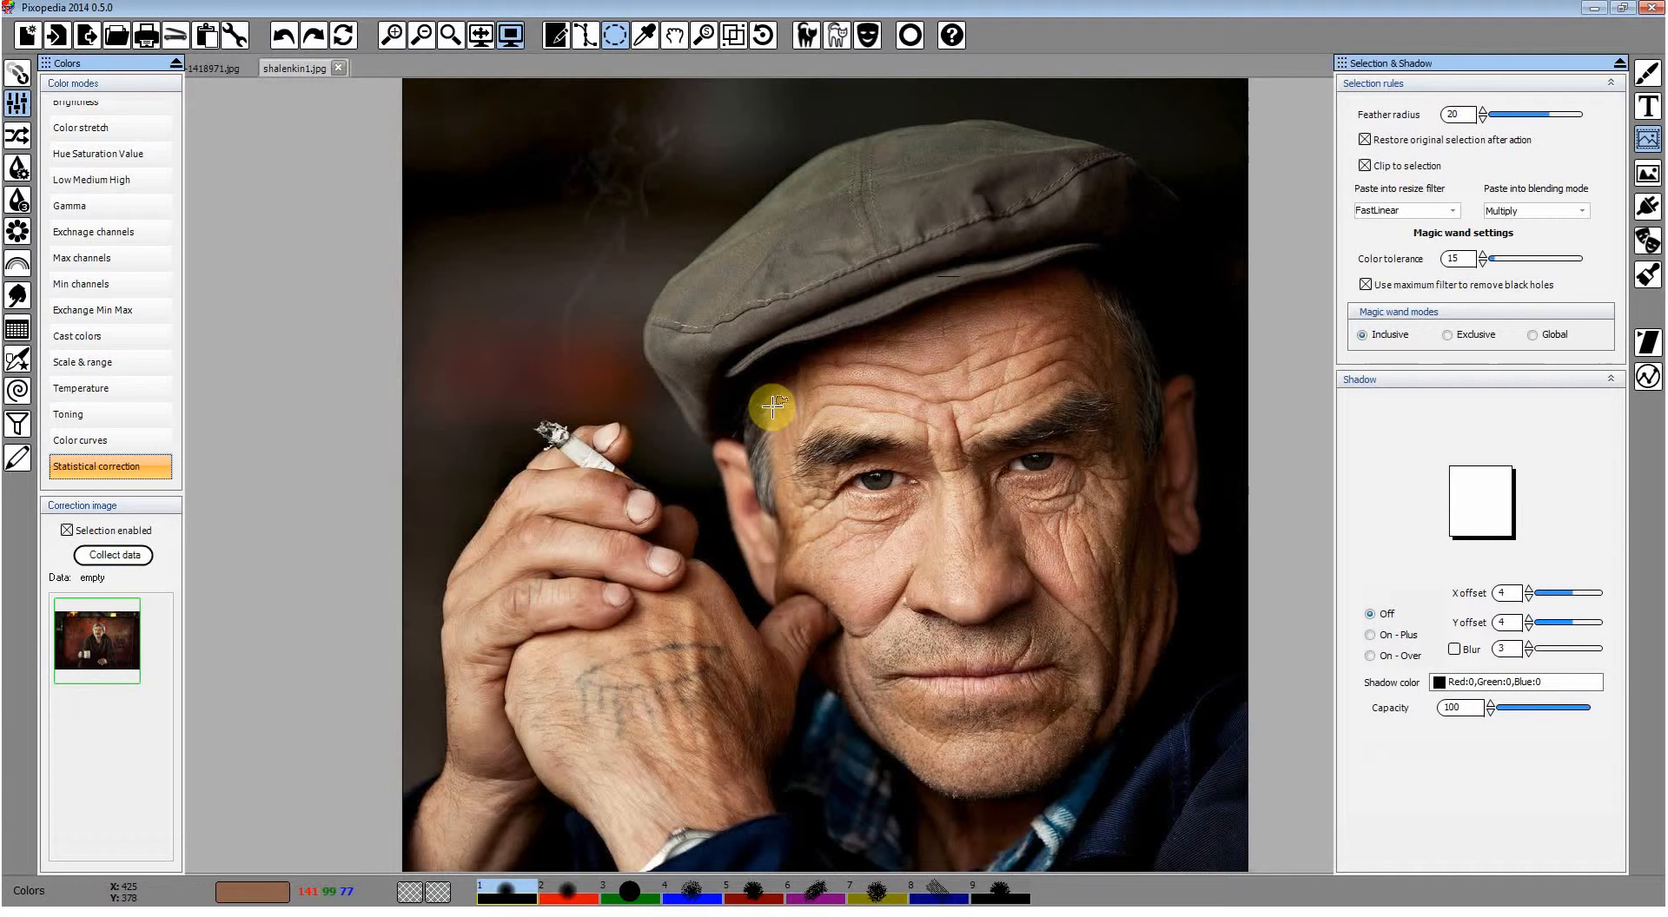
{"action": "left_click", "coordinate": [212, 70]}
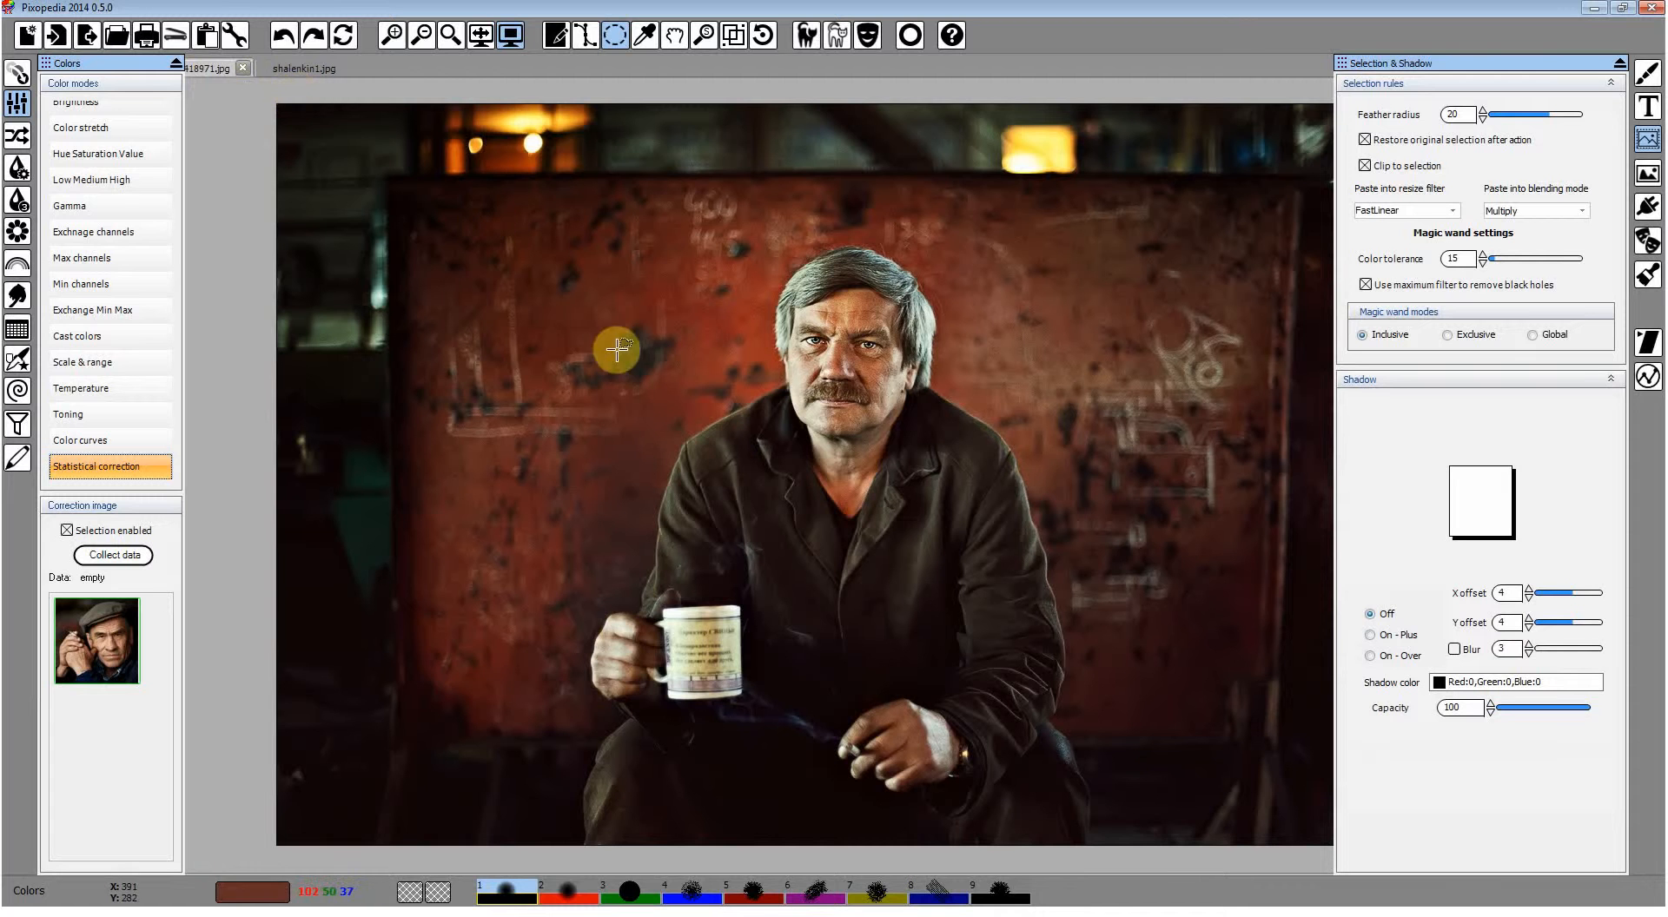
Lasso the man's face in shalenkin1.jpg and collect that selection's data as the correction source for photo-1418971.jpg.
{"action": "left_click", "coordinate": [131, 561]}
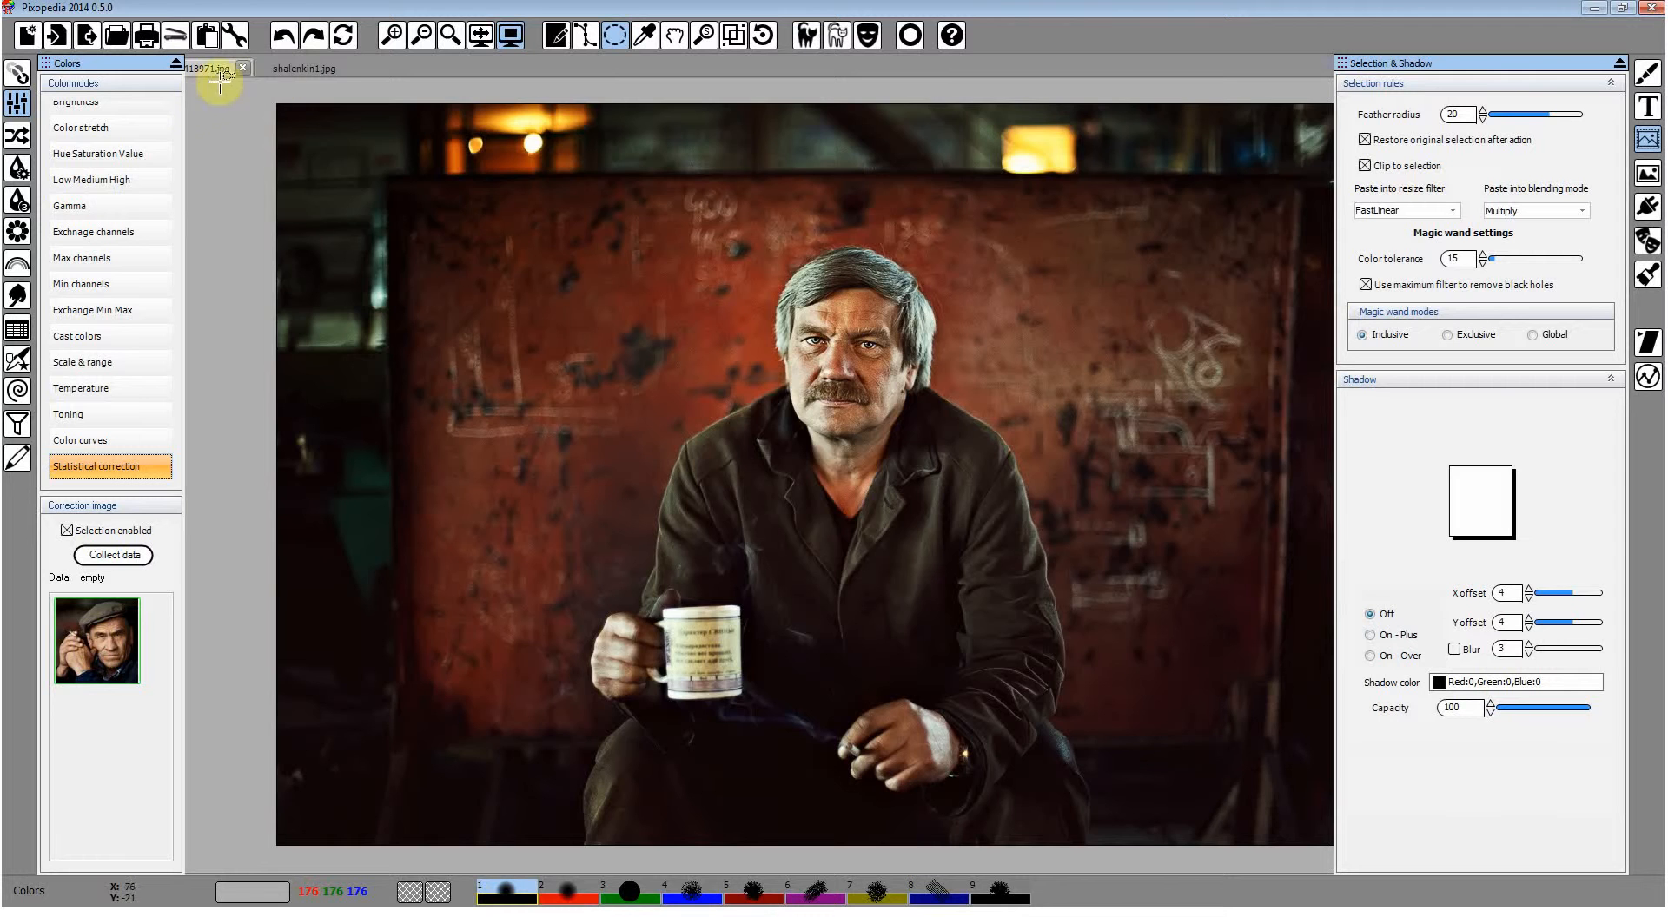
{"action": "left_click", "coordinate": [298, 68]}
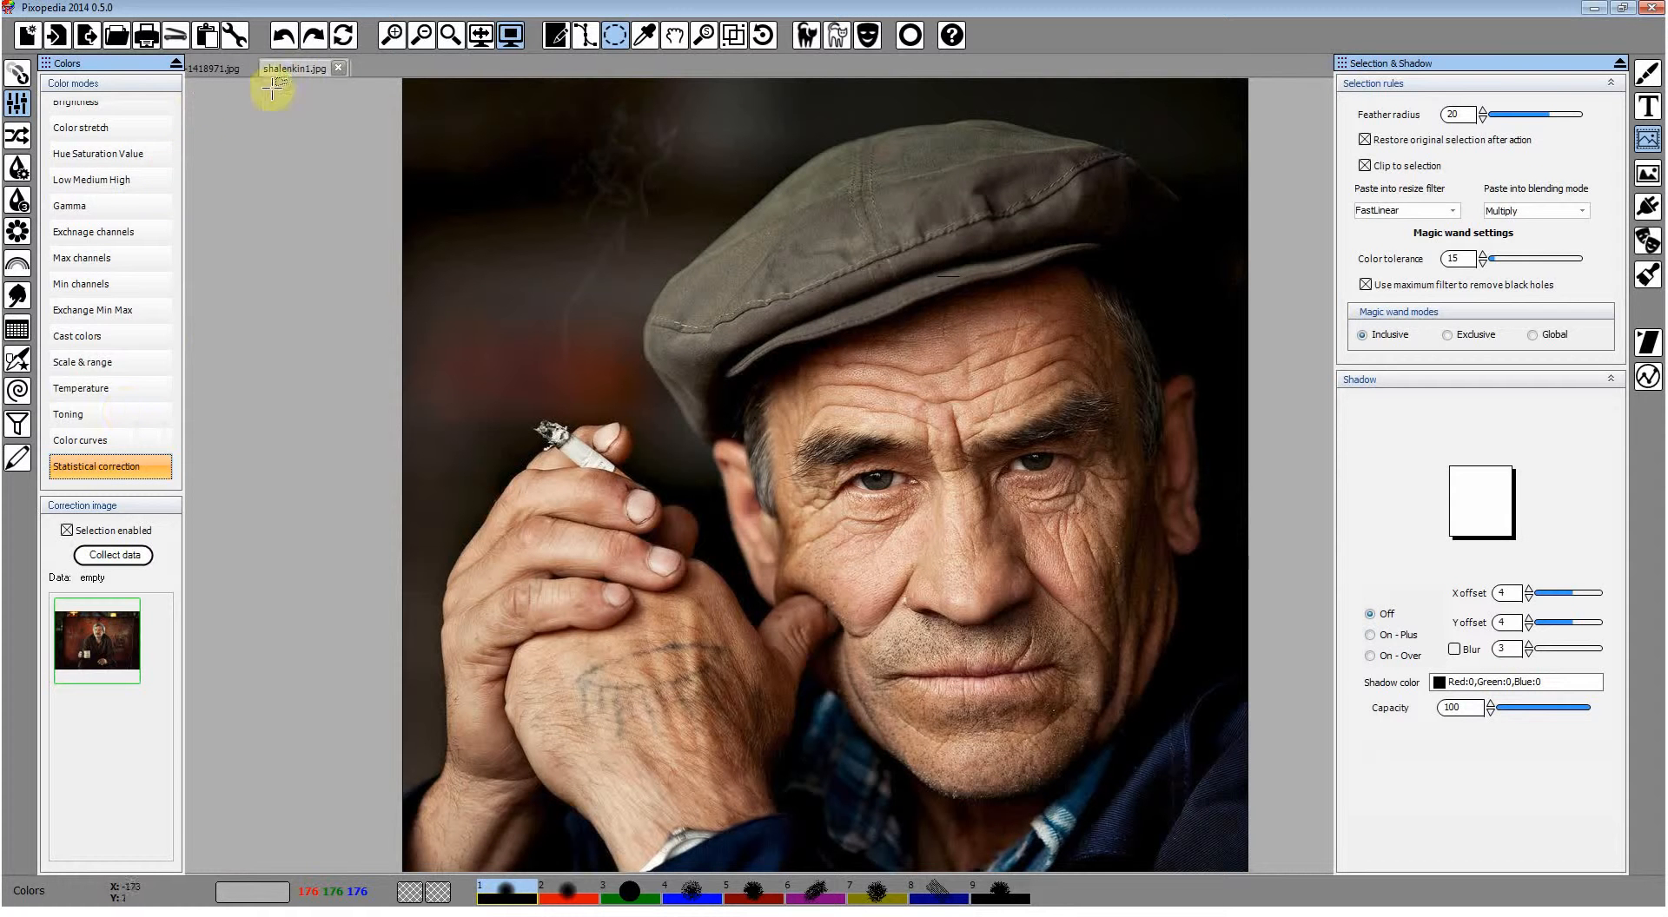
{"action": "mouse_move", "coordinate": [808, 474]}
{"action": "left_mouse_down"}
{"action": "mouse_move", "coordinate": [1029, 301]}
{"action": "mouse_move", "coordinate": [1098, 622]}
{"action": "mouse_move", "coordinate": [845, 600]}
{"action": "left_mouse_up"}
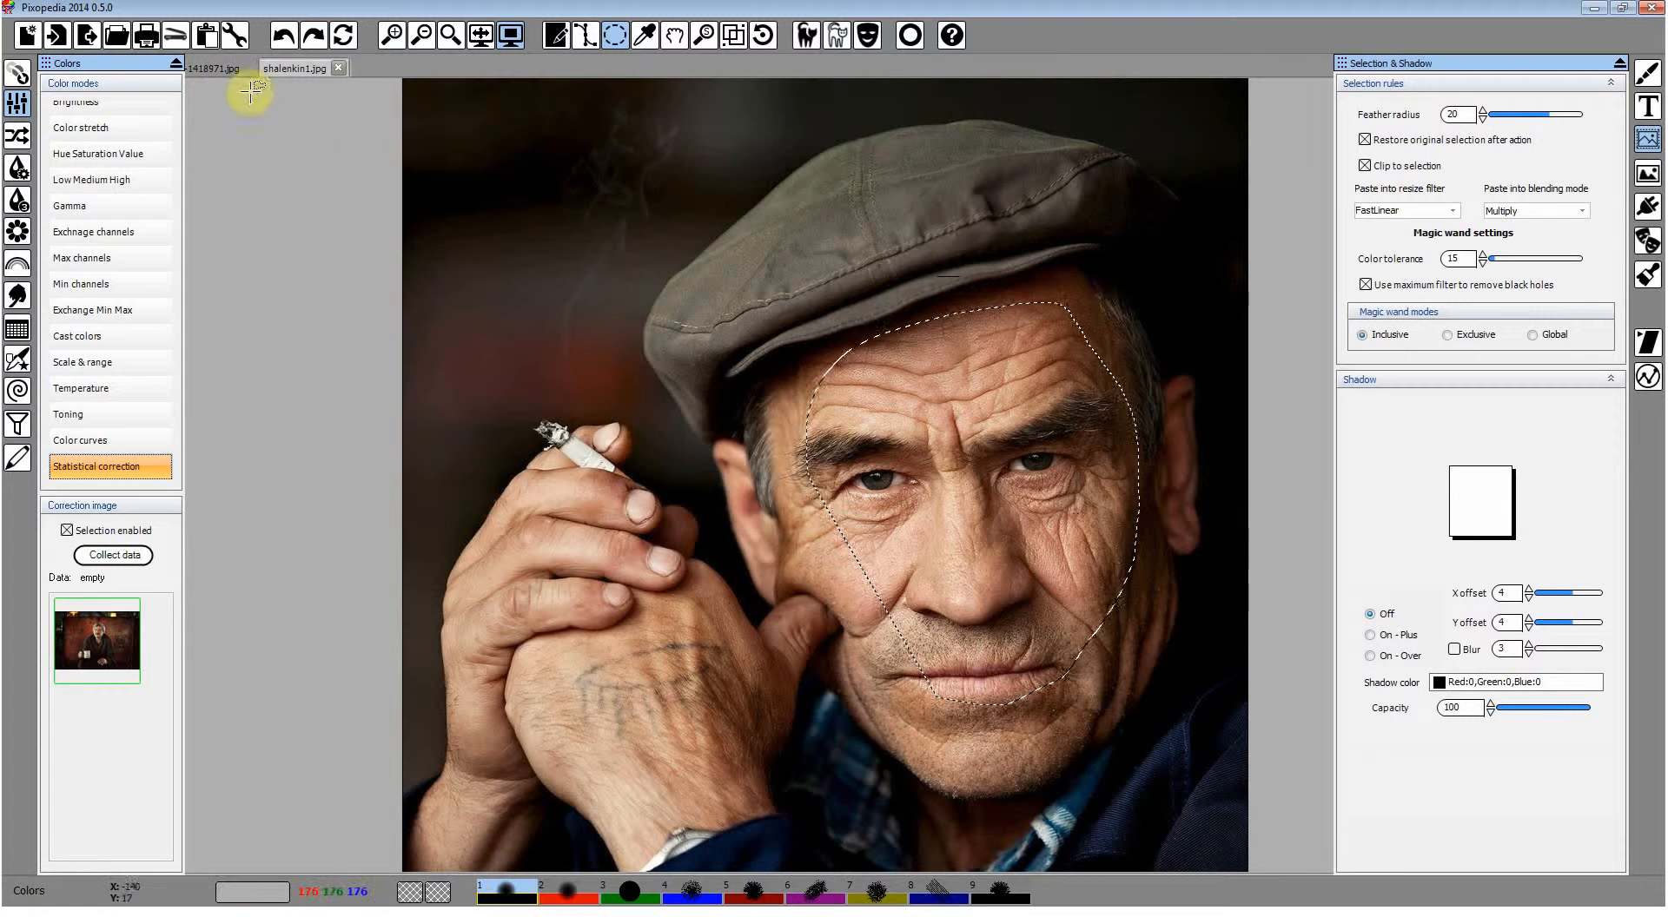
{"action": "left_click", "coordinate": [223, 69]}
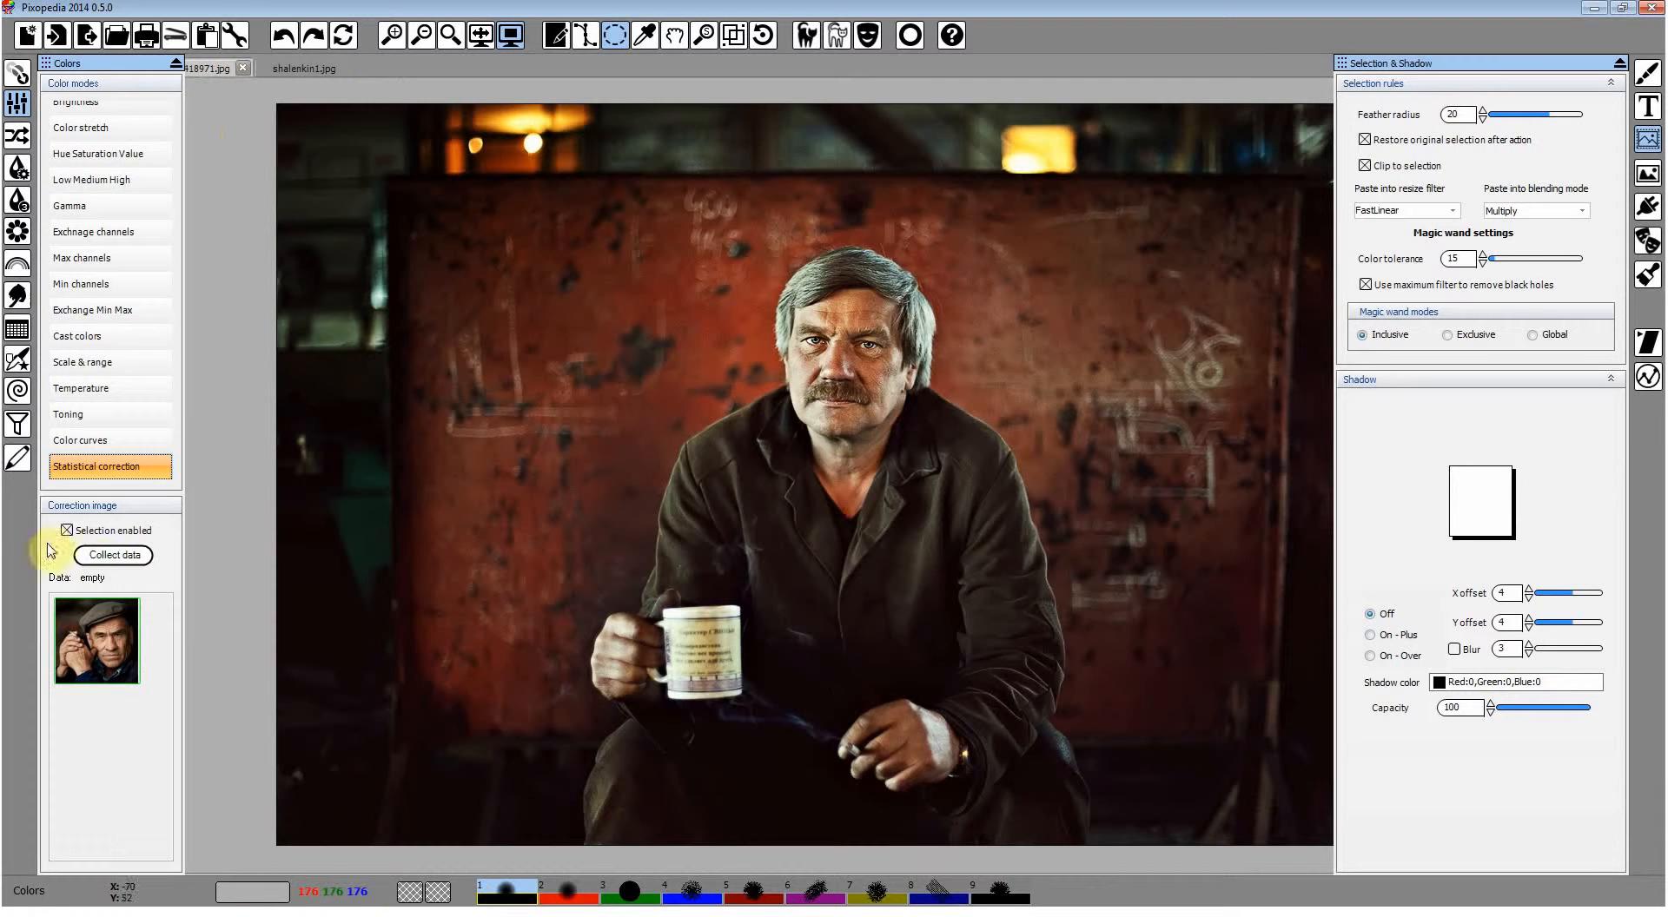
{"action": "left_click", "coordinate": [128, 565]}
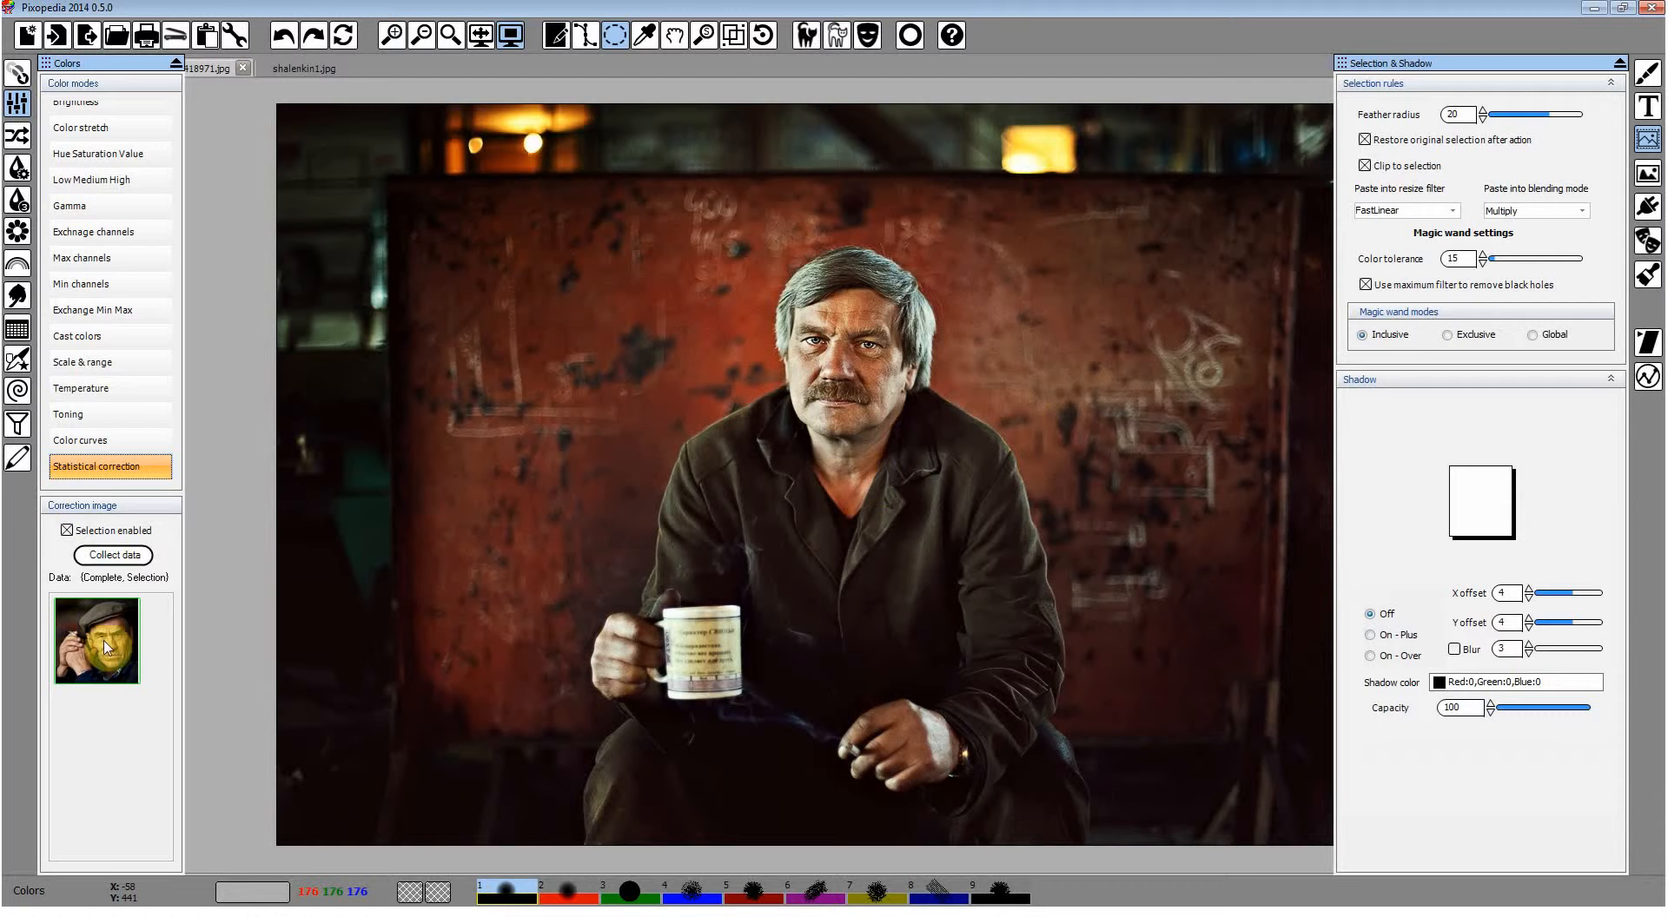
Apply the Statistical correction to photo-1418971.jpg, undo it, and hide the Colors settings.
{"action": "left_click", "coordinate": [807, 35]}
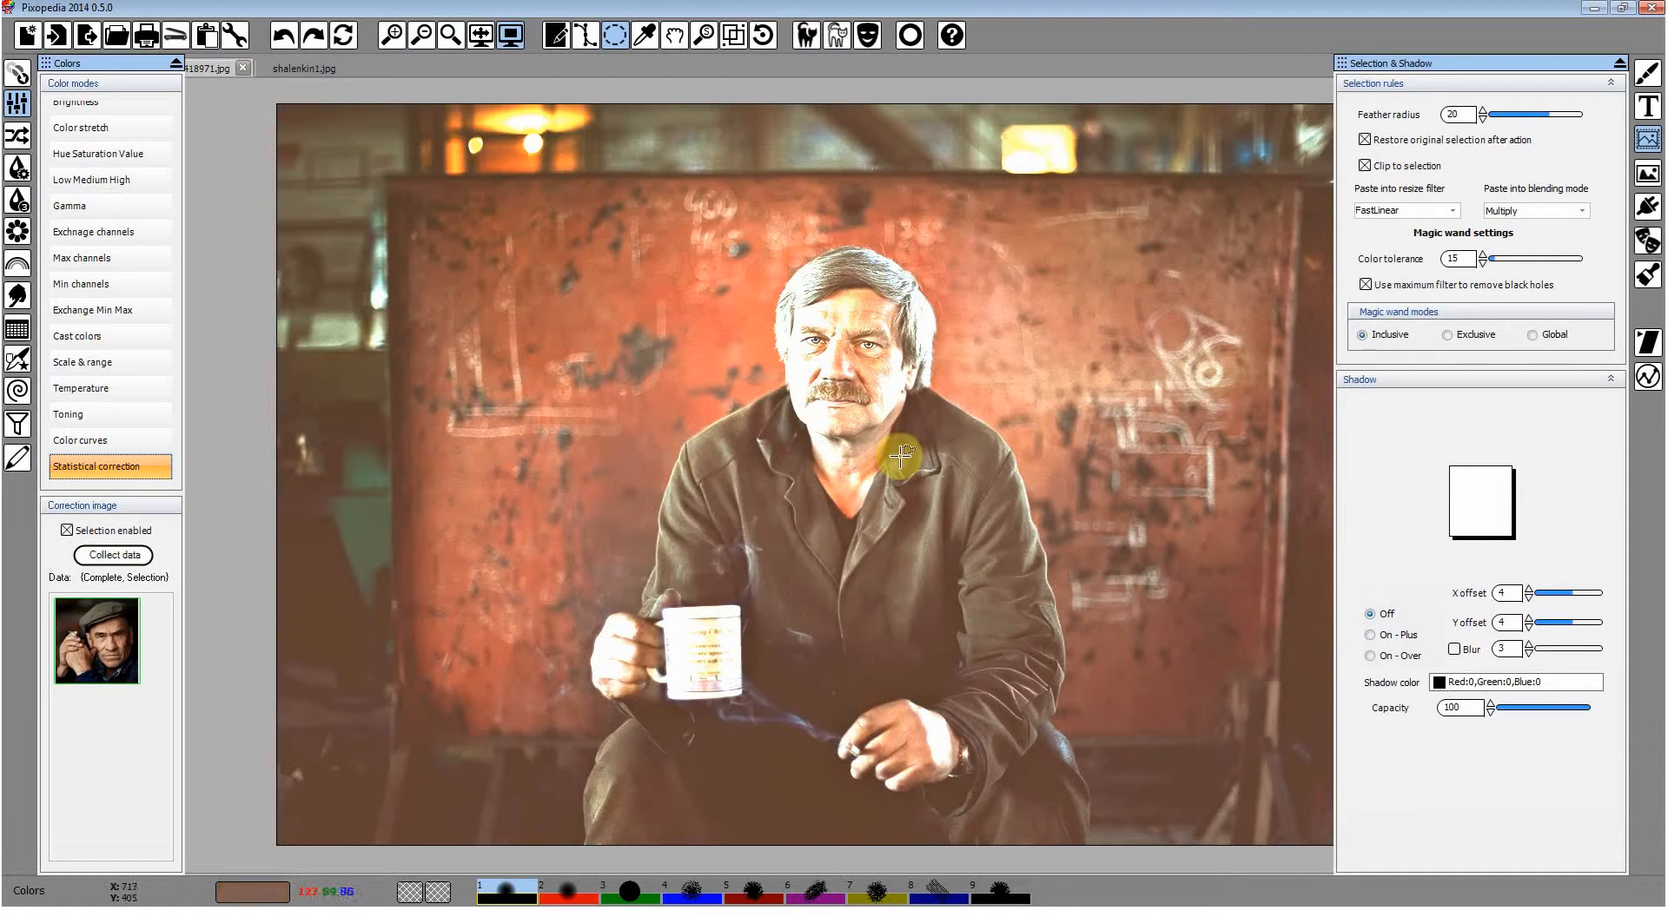
{"action": "left_click", "coordinate": [282, 40]}
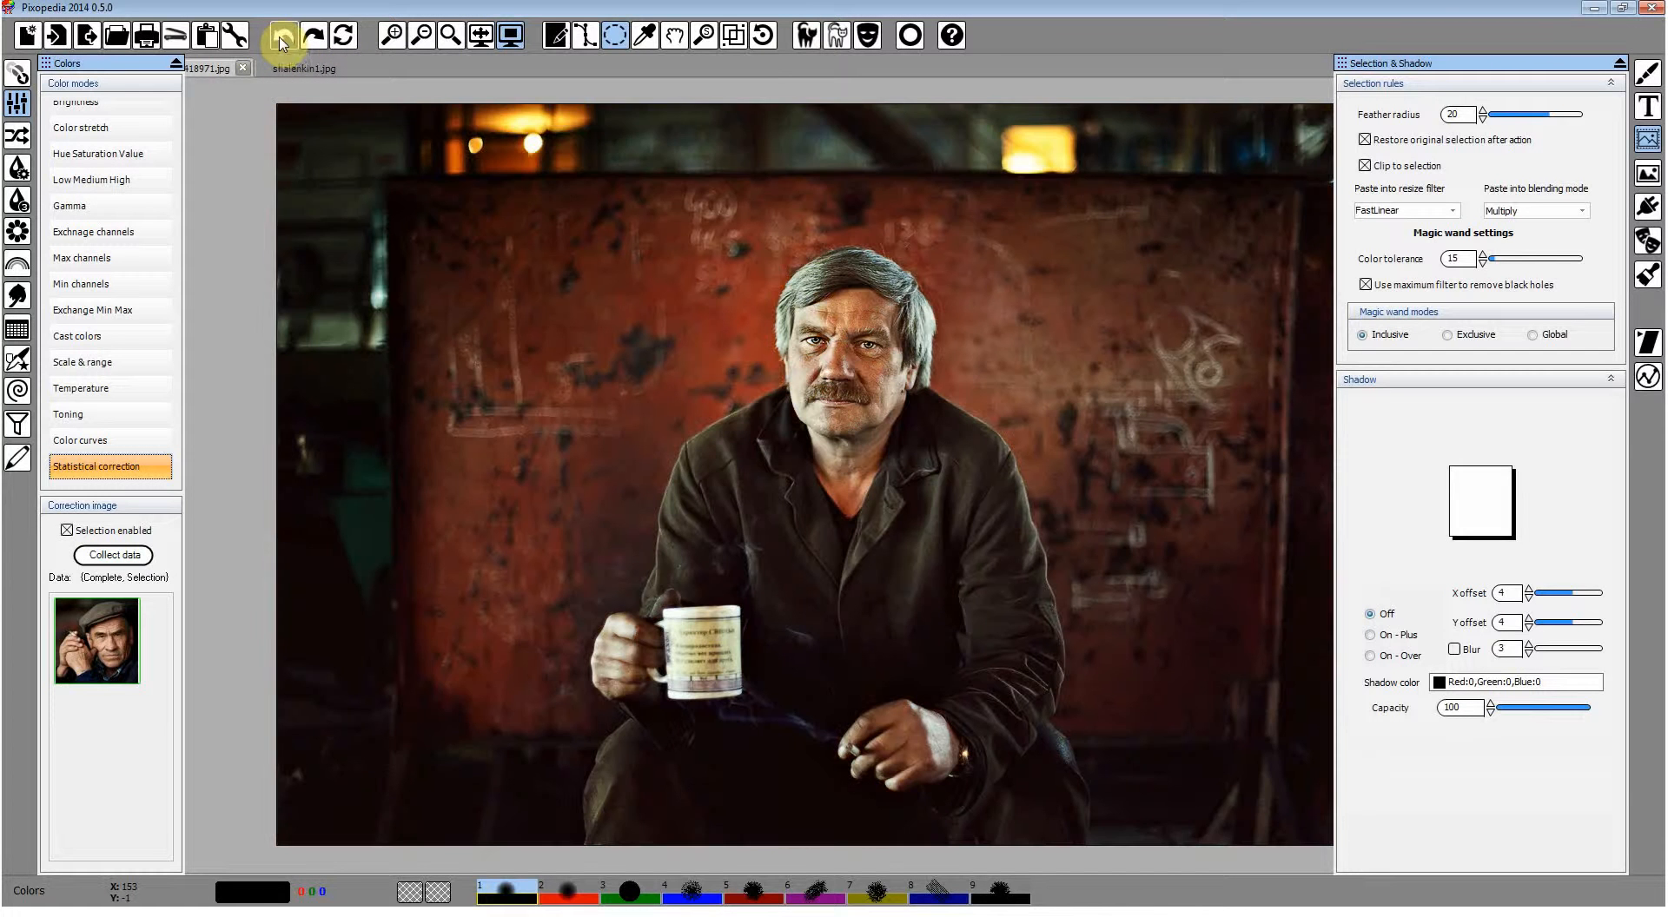
{"action": "left_click", "coordinate": [18, 104]}
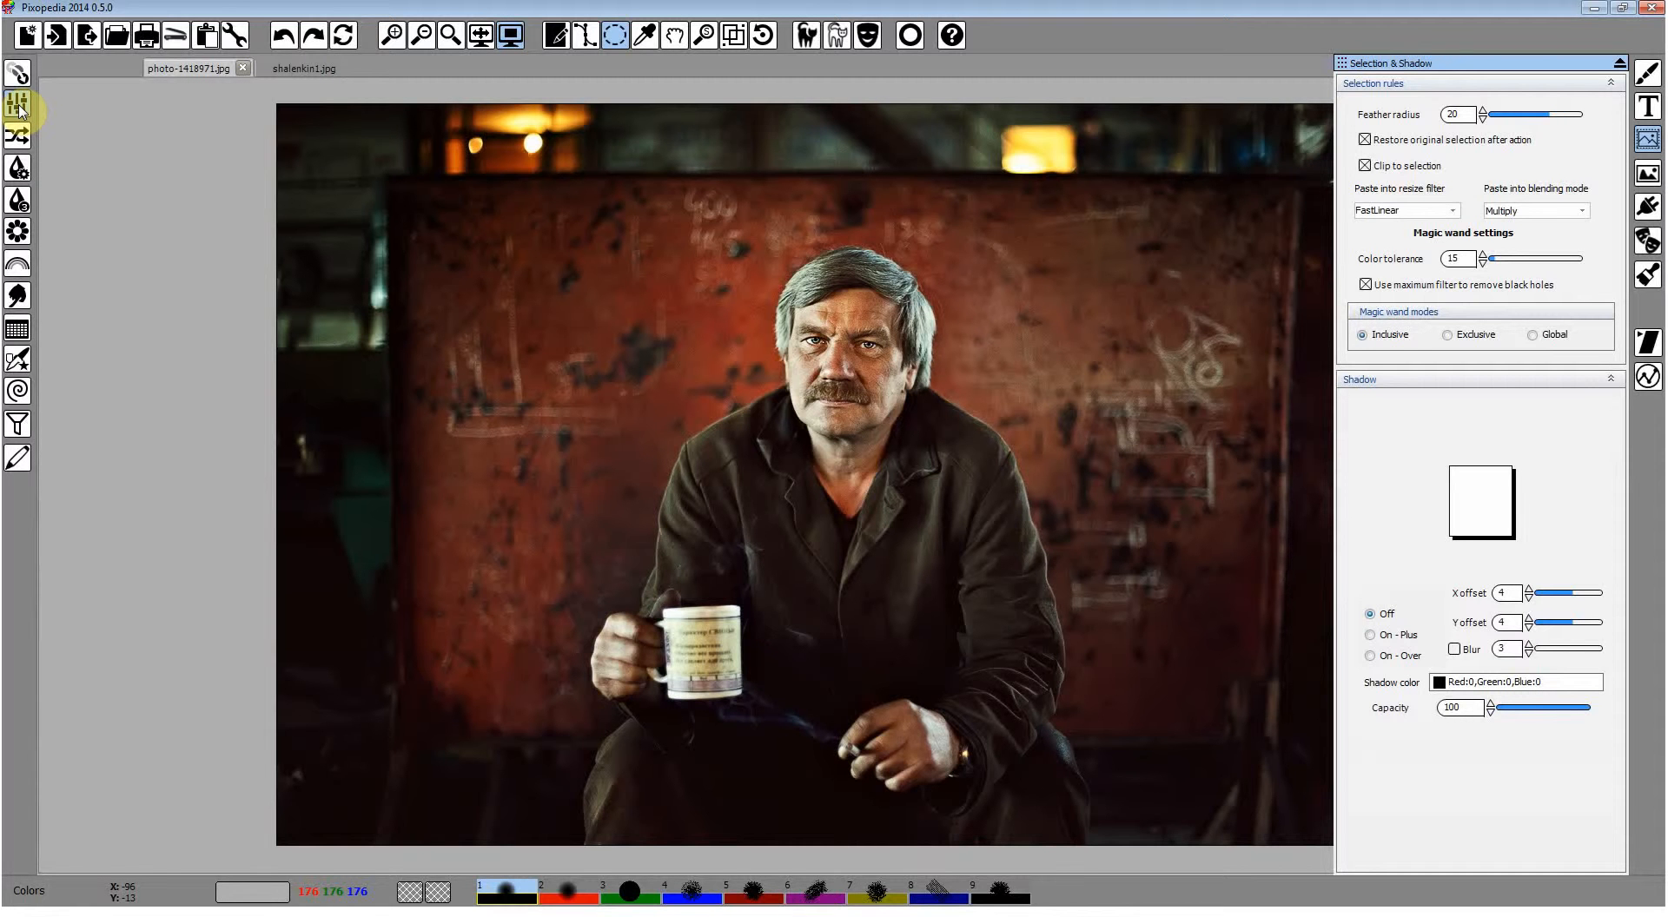
Draw a freehand marker line with the Standard shape mode across the man in photo-1418971.jpg, and clear the marker.
{"action": "left_click", "coordinate": [17, 460]}
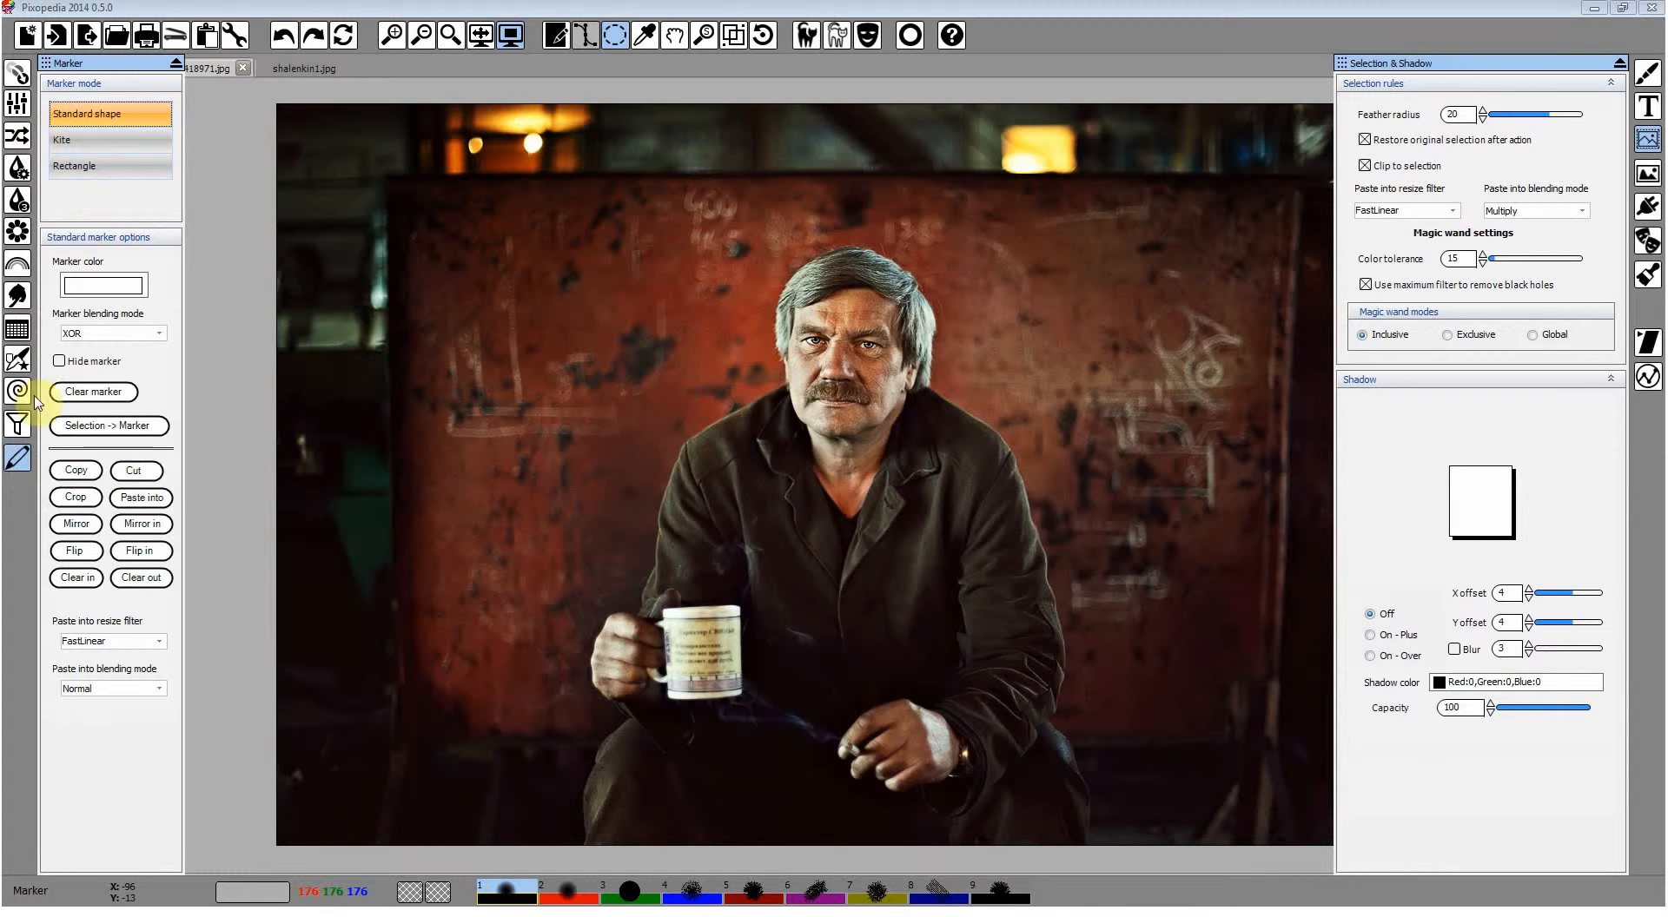
{"action": "right_click", "coordinate": [545, 285]}
{"action": "left_click", "coordinate": [556, 34]}
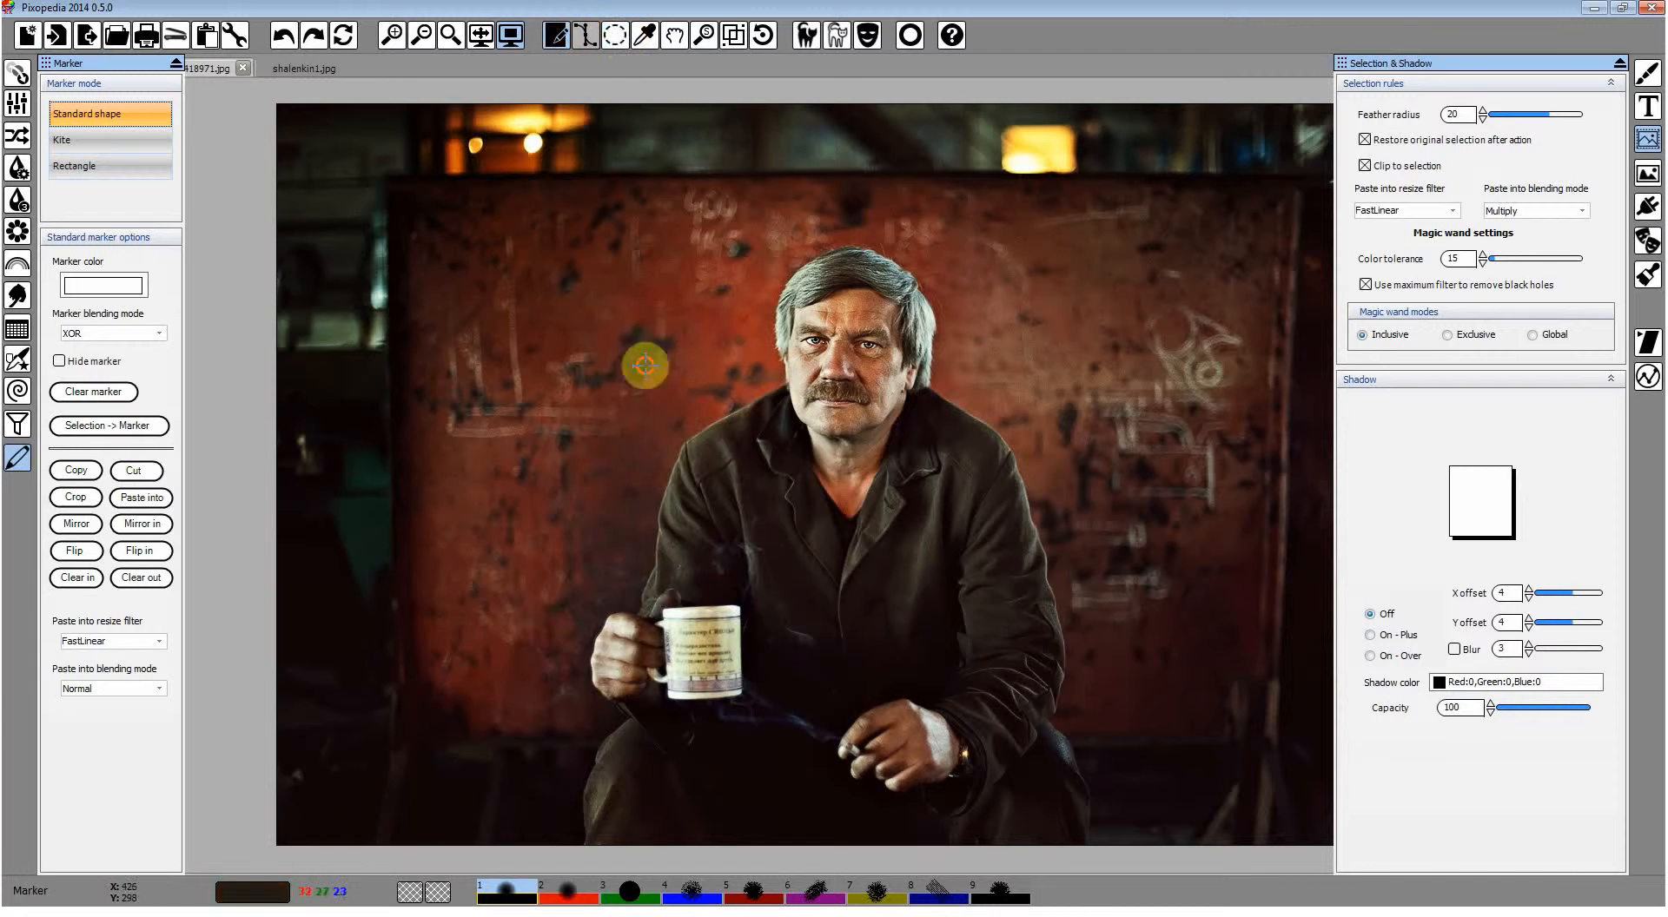
{"action": "mouse_move", "coordinate": [643, 370]}
{"action": "left_mouse_down"}
{"action": "mouse_move", "coordinate": [951, 261]}
{"action": "mouse_move", "coordinate": [1032, 419]}
{"action": "mouse_move", "coordinate": [763, 500]}
{"action": "left_mouse_up"}
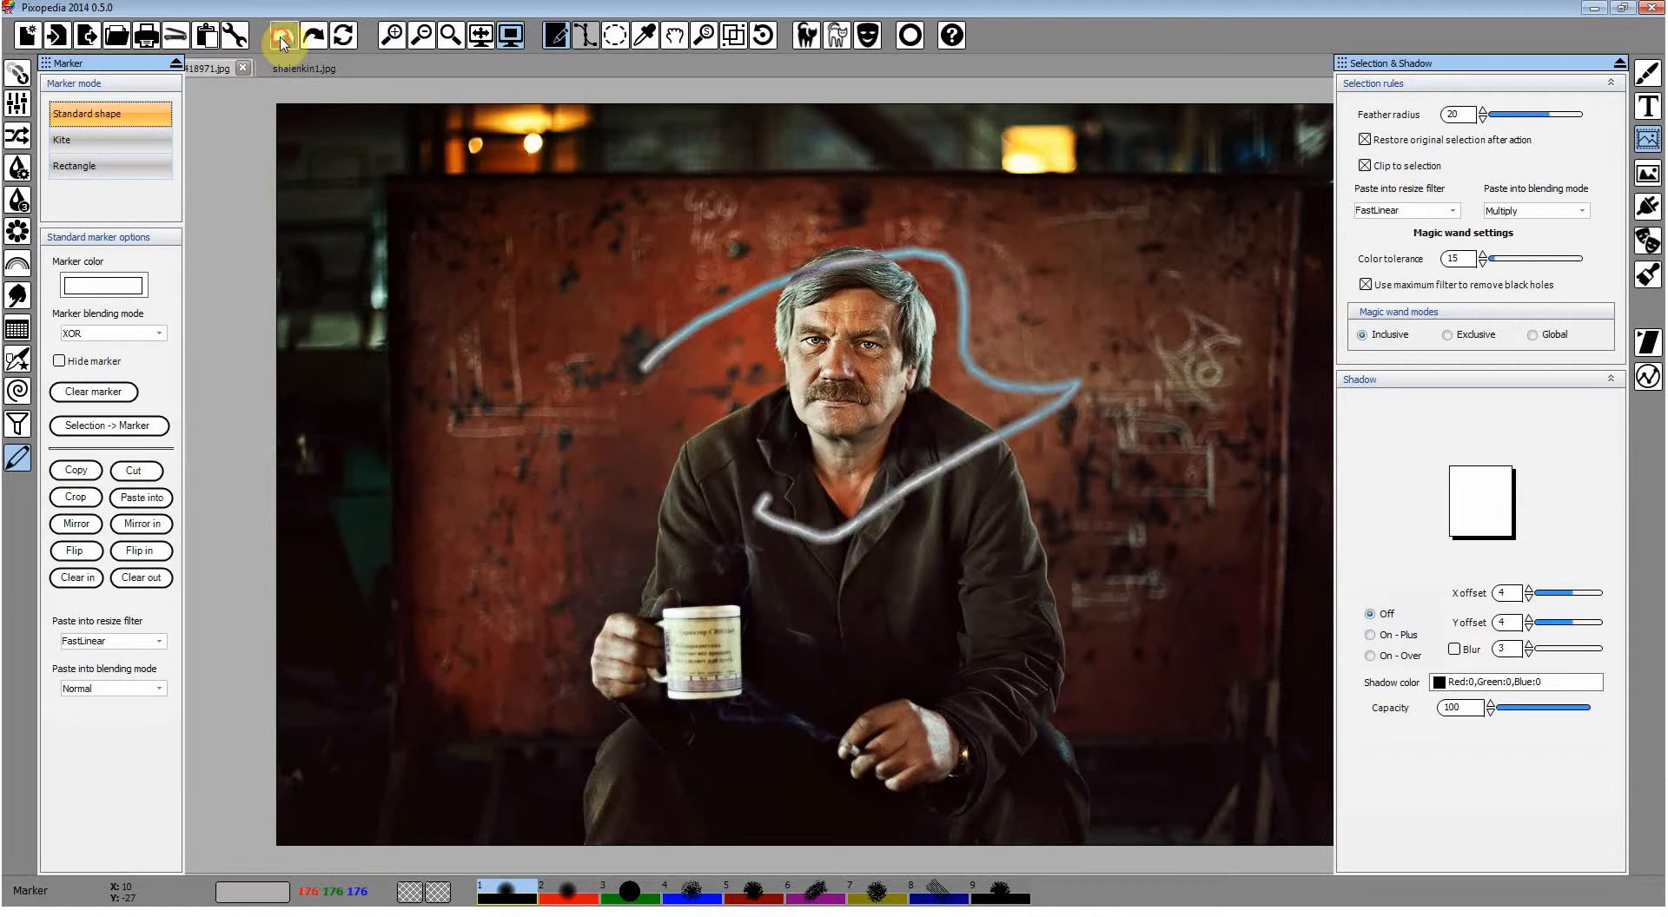
{"action": "right_click", "coordinate": [740, 321]}
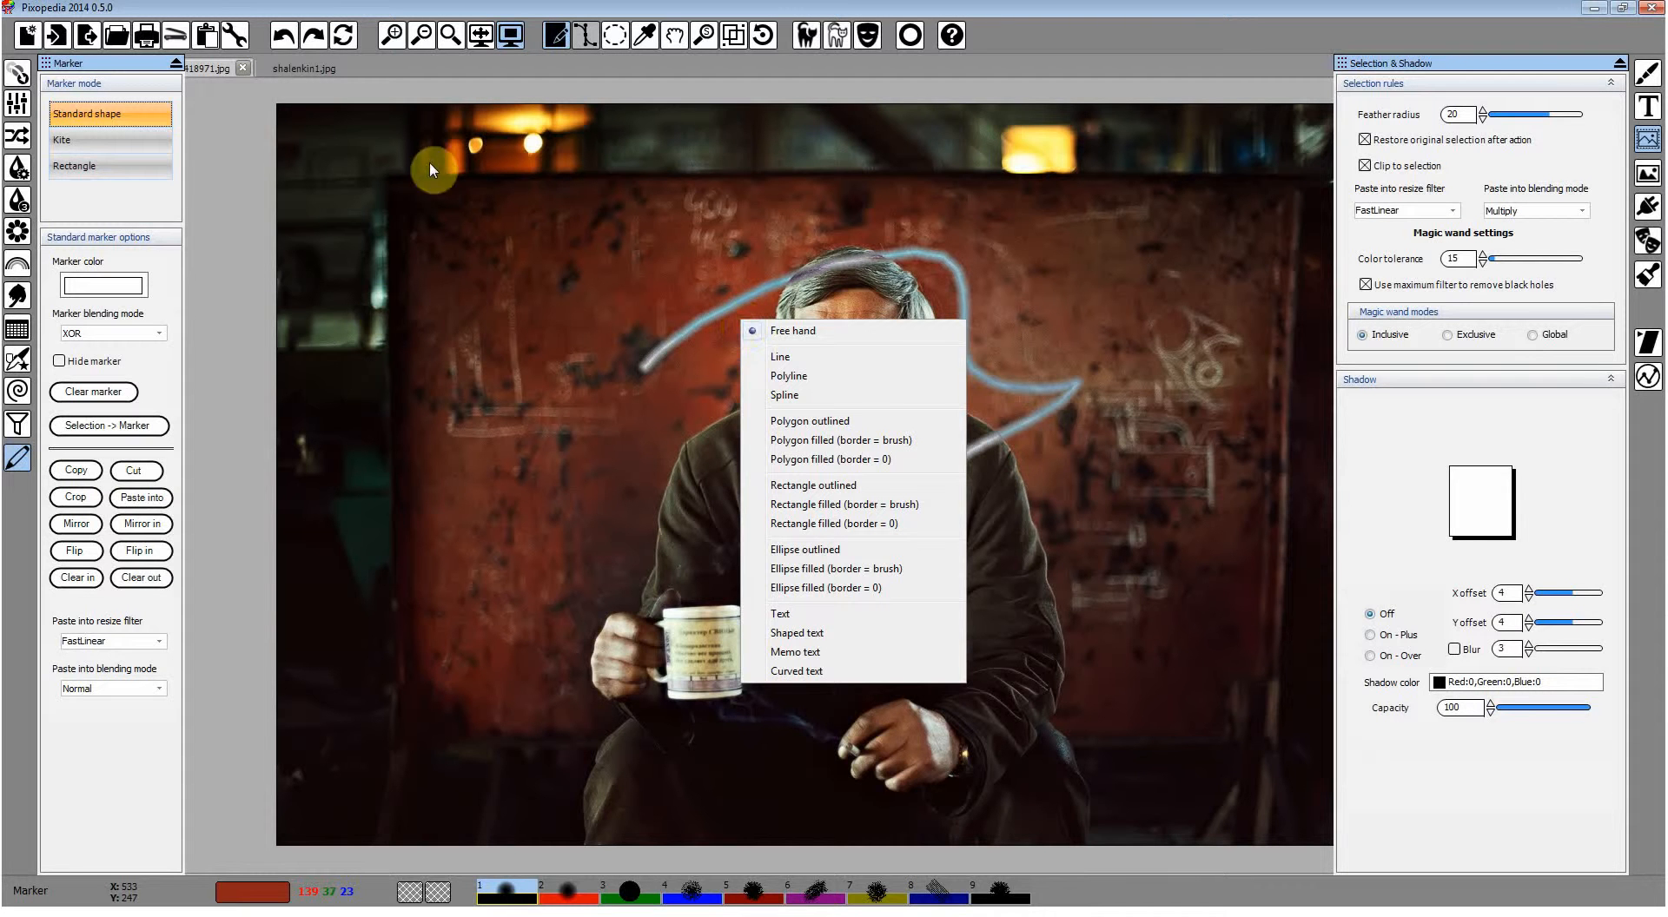
{"action": "left_click", "coordinate": [65, 136]}
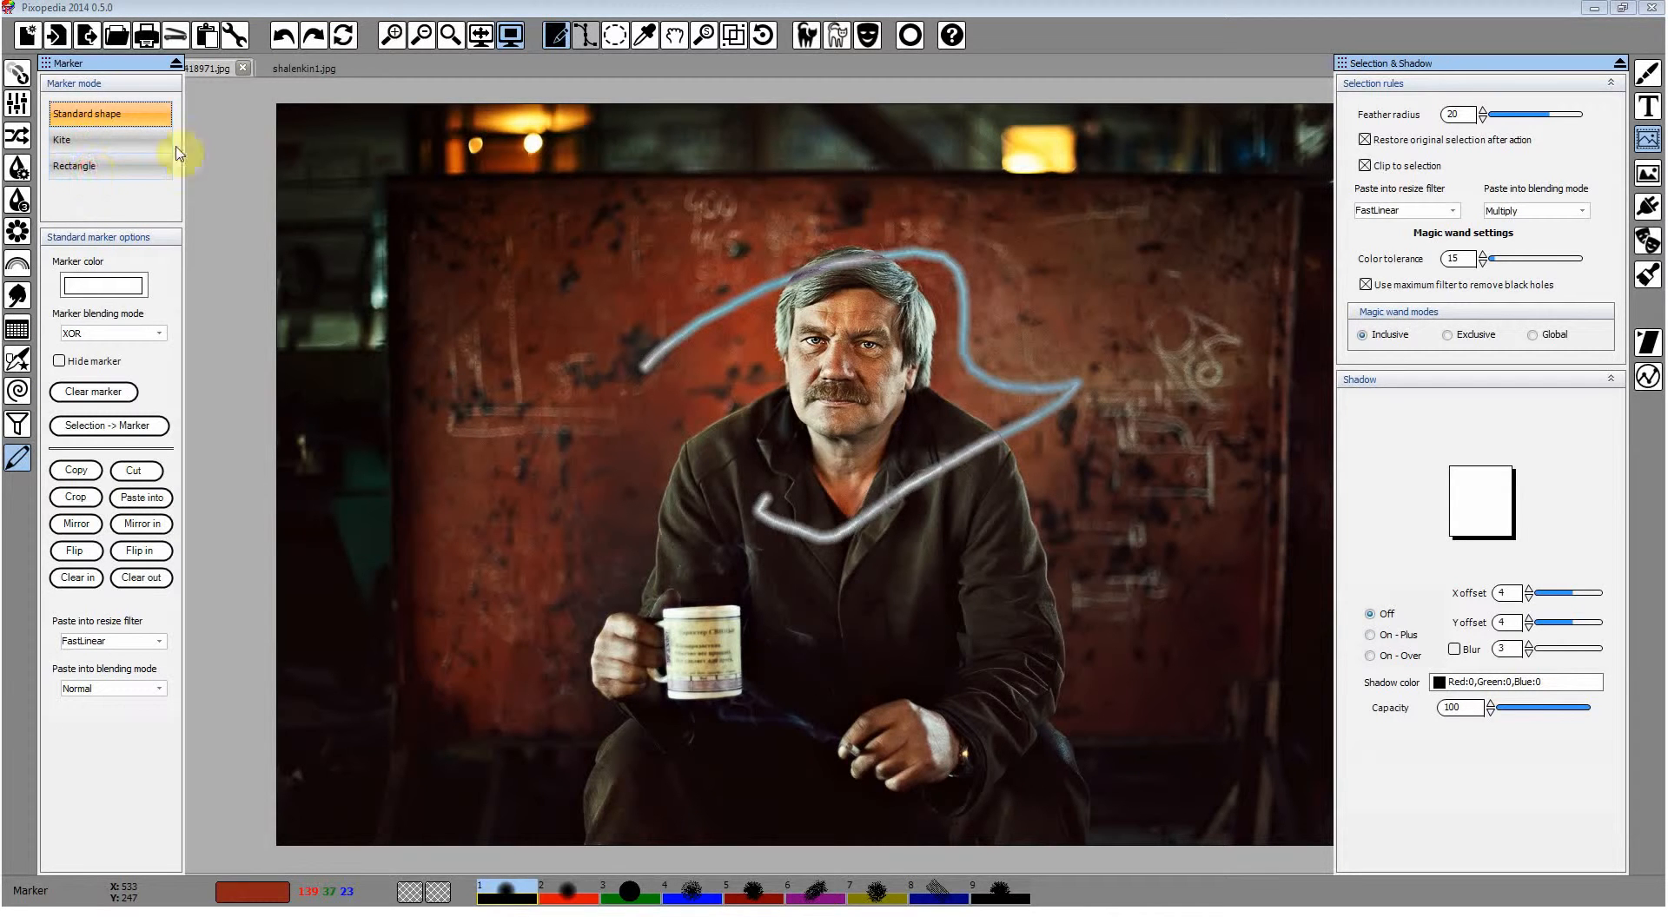
{"action": "left_click", "coordinate": [108, 391]}
Close photo-1418971.jpg and clear the face selection in shalenkin1.jpg.
{"action": "left_click", "coordinate": [17, 75]}
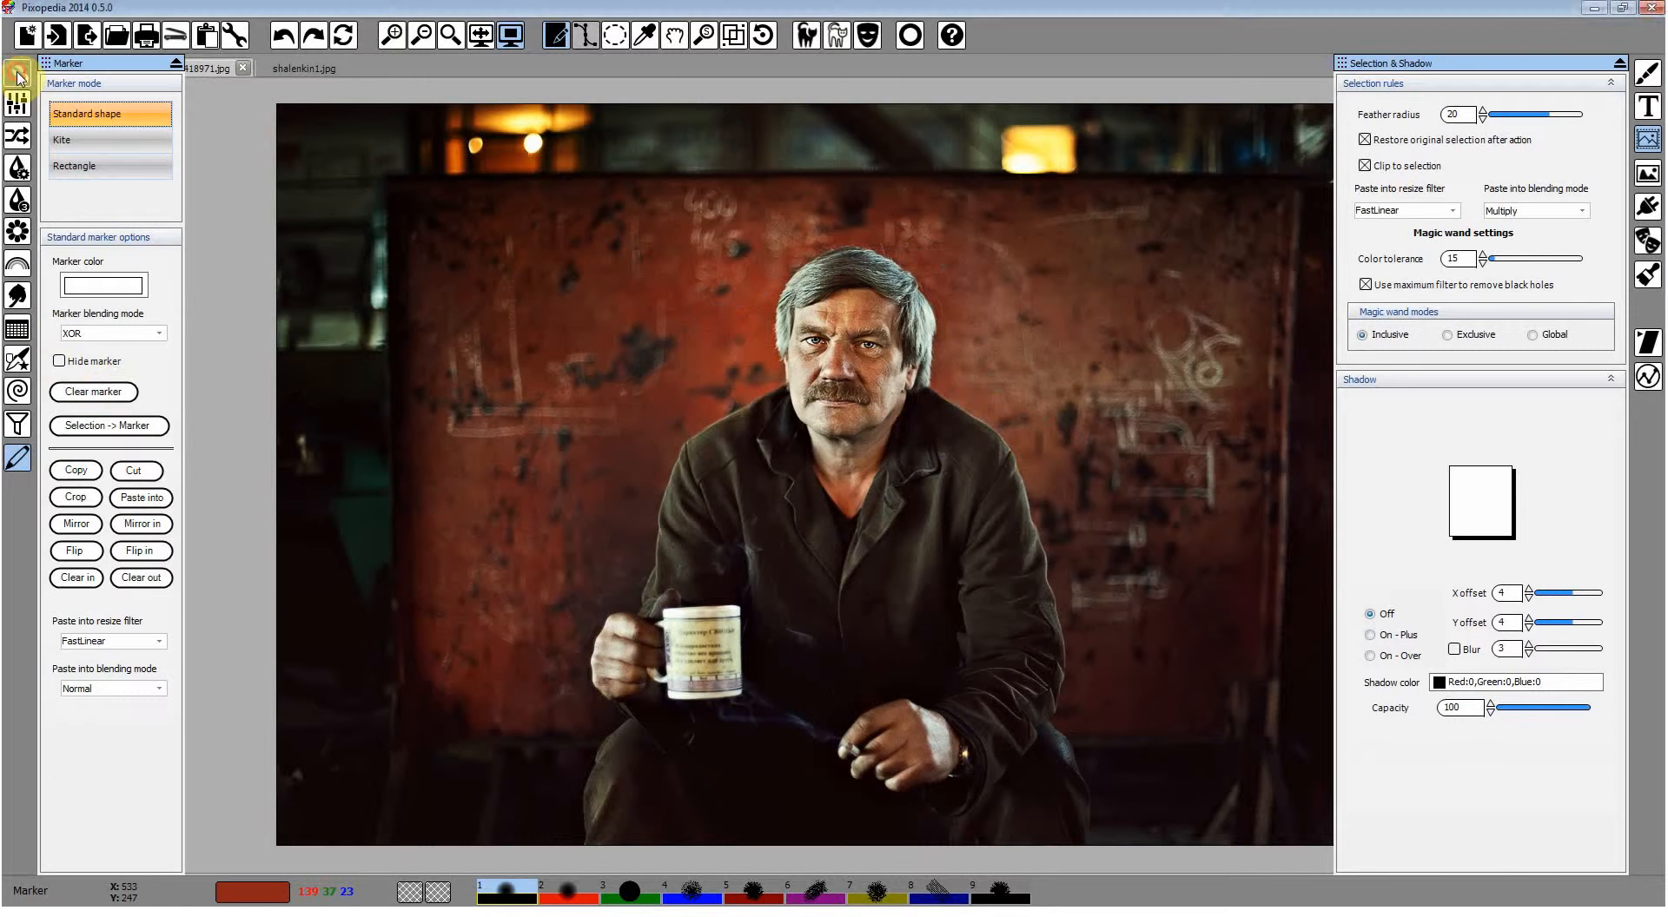
{"action": "left_click", "coordinate": [242, 71]}
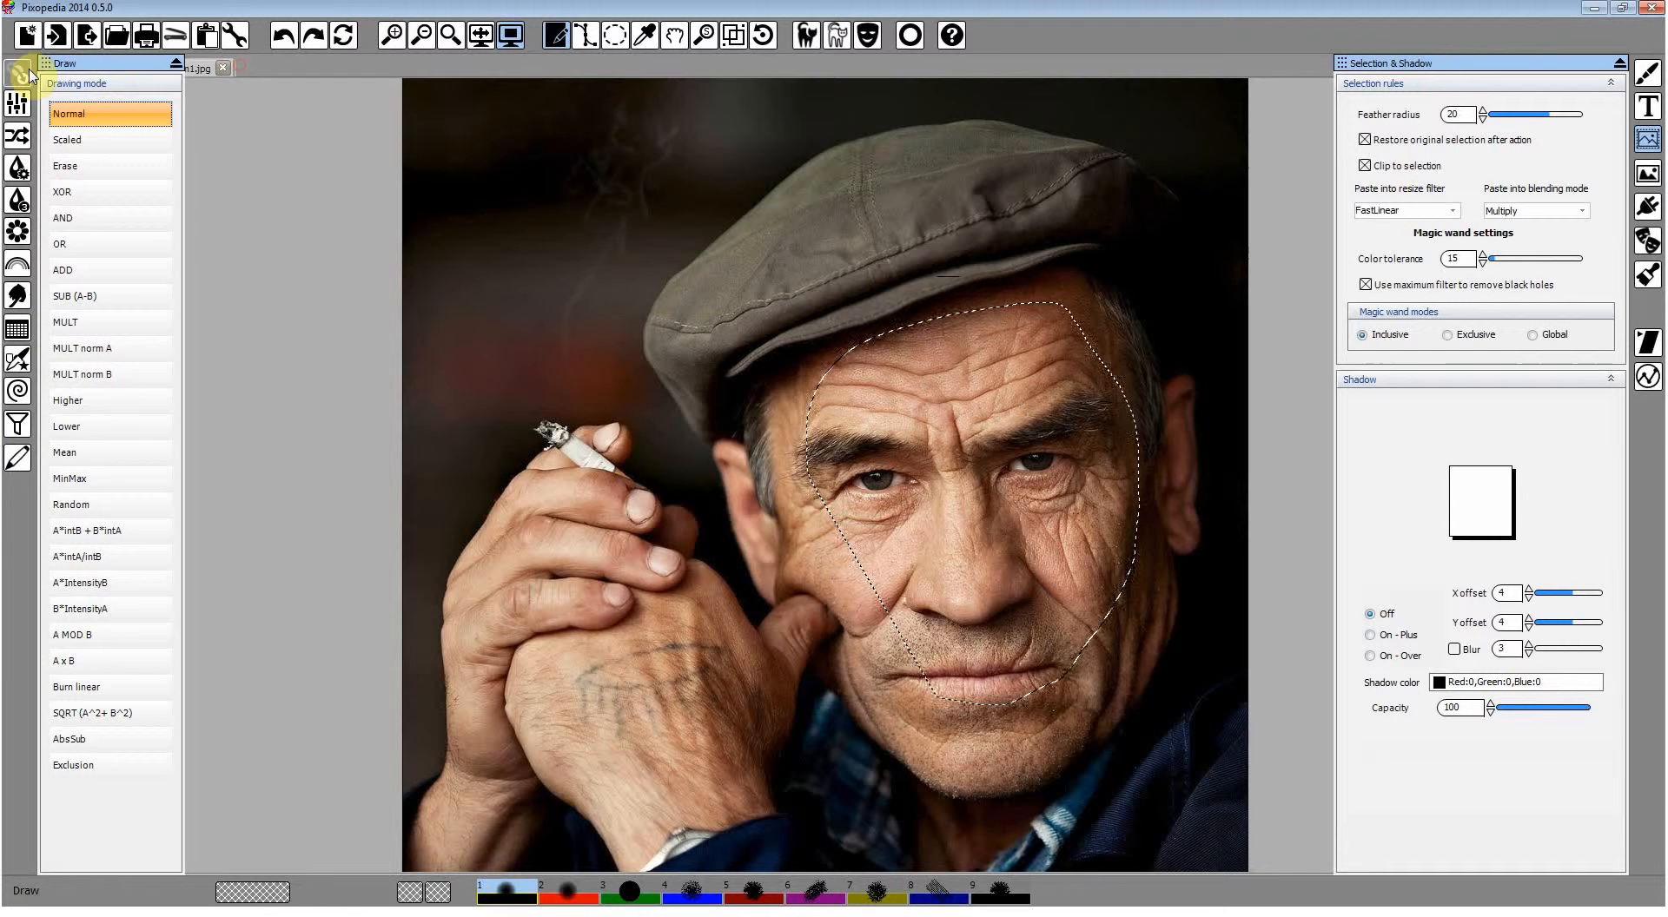
{"action": "left_click", "coordinate": [17, 69]}
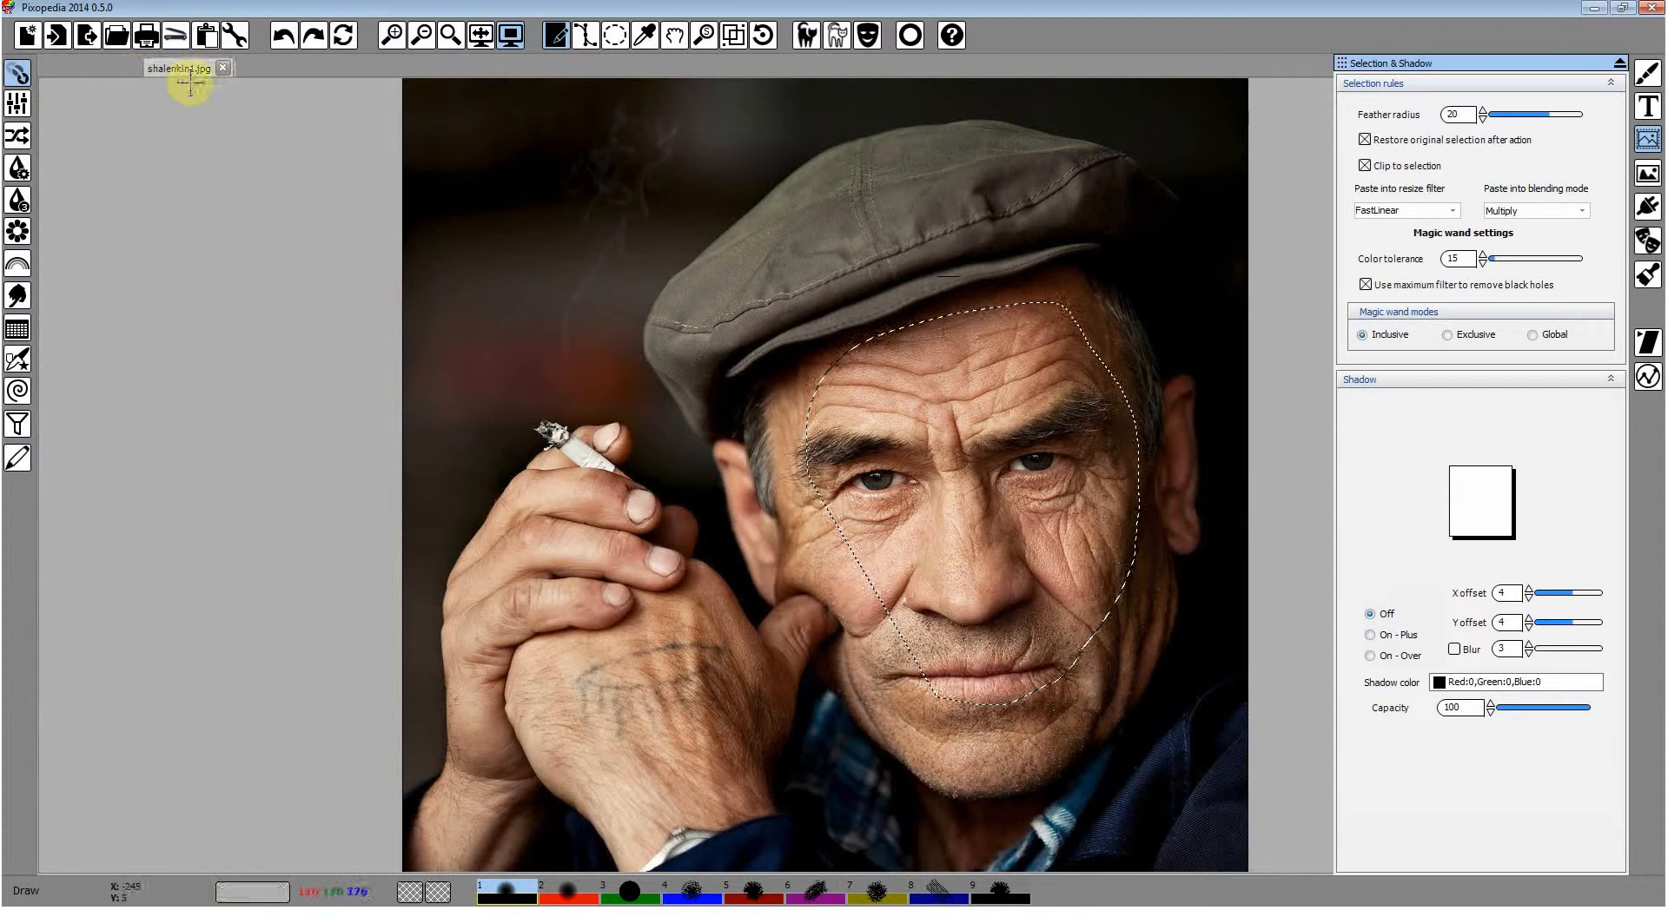
{"action": "left_click", "coordinate": [618, 37]}
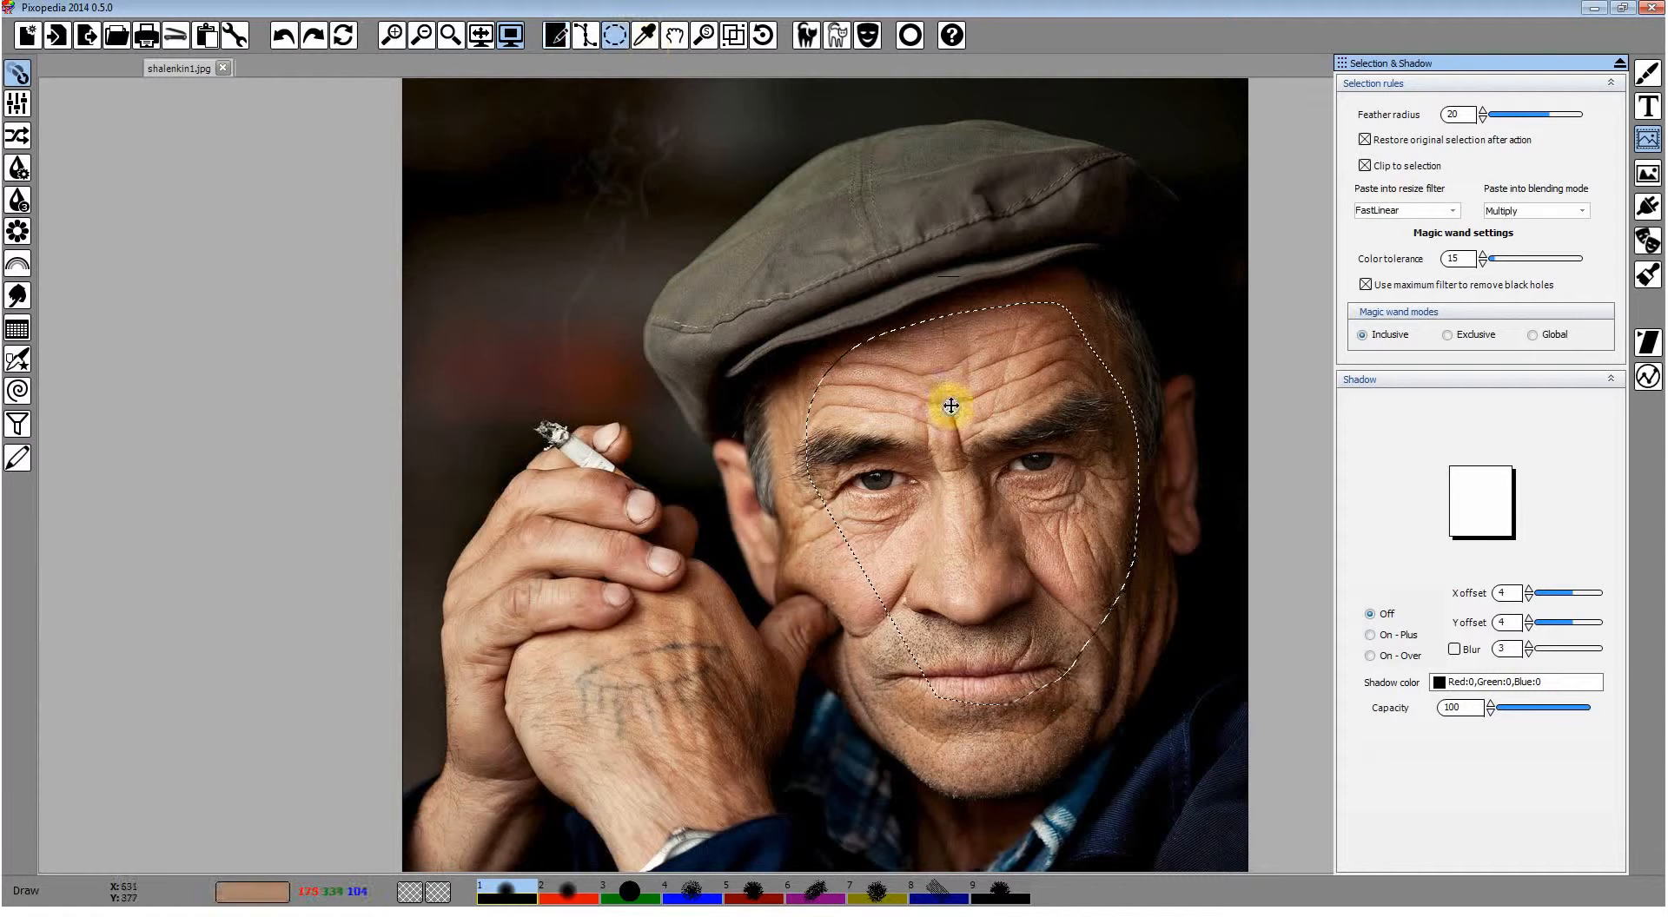
{"action": "right_click", "coordinate": [951, 406]}
{"action": "left_click", "coordinate": [1017, 546]}
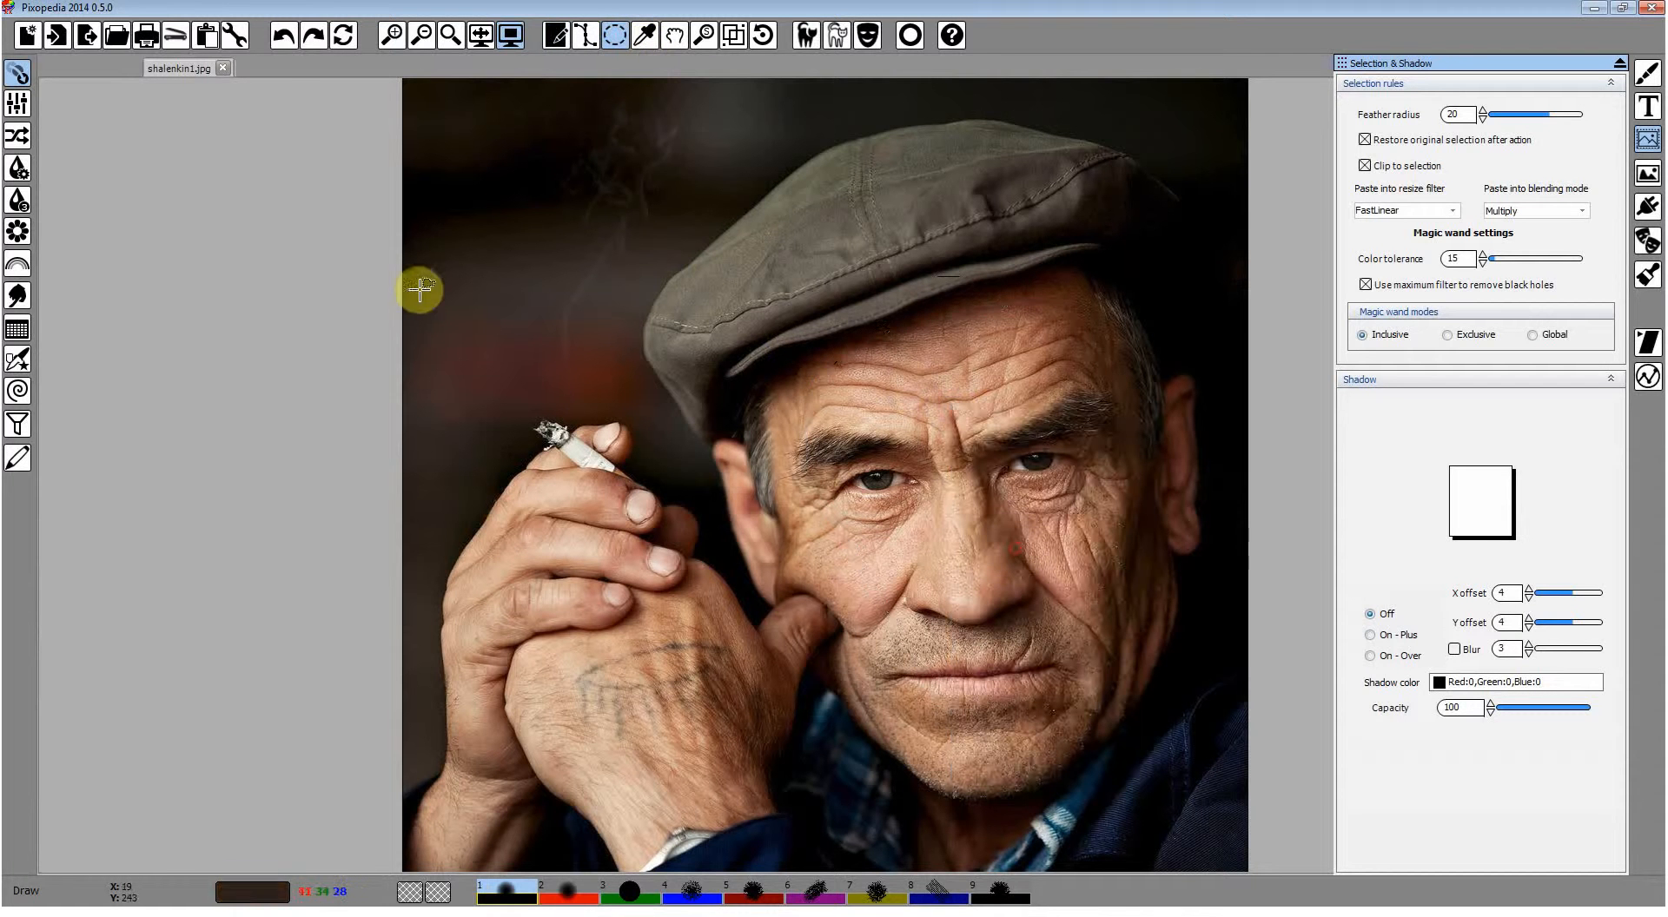
Switch shalenkin1.jpg to Master/slave mode and hide the Selection & Shadow settings.
{"action": "right_click", "coordinate": [181, 73]}
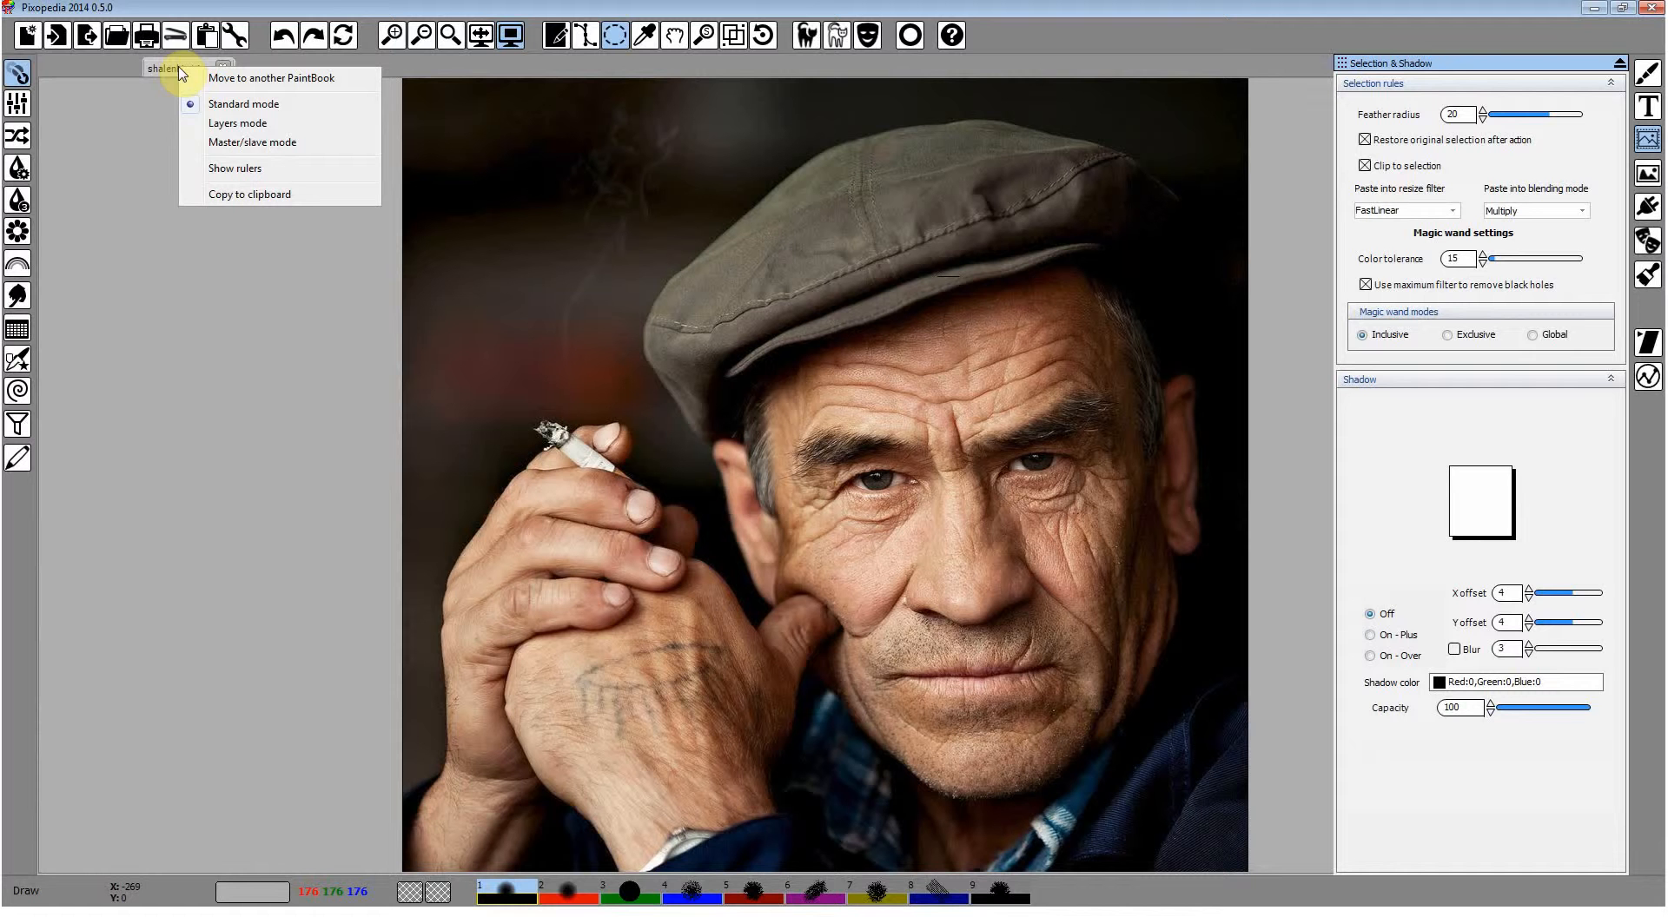
{"action": "left_click", "coordinate": [243, 140]}
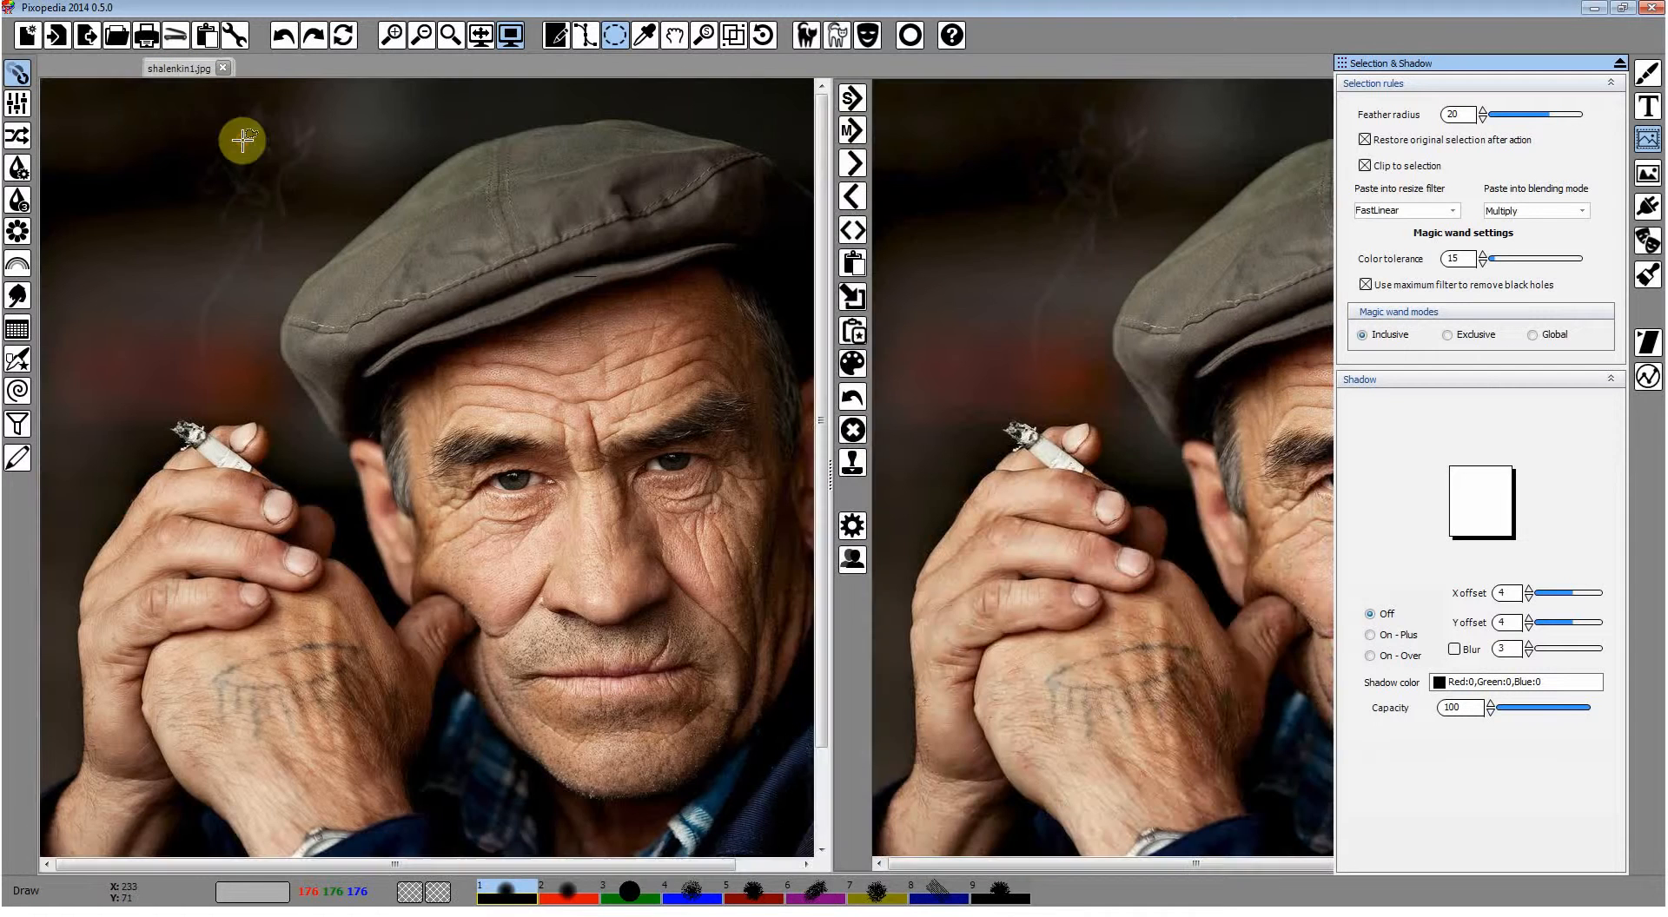
{"action": "left_click", "coordinate": [1650, 141]}
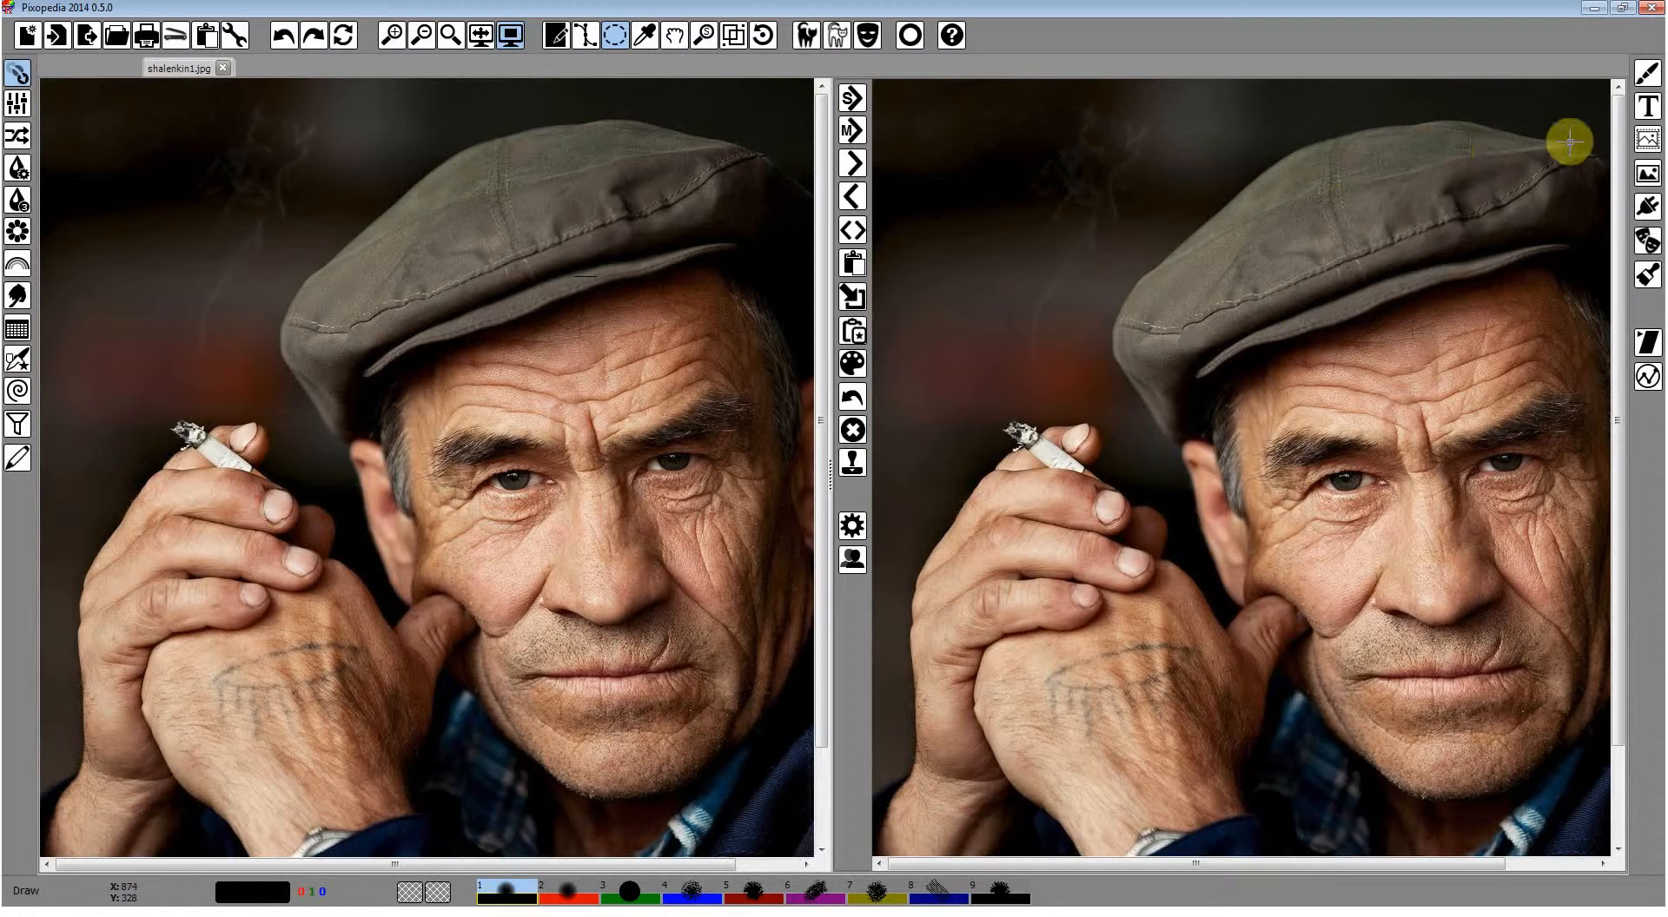
{"action": "left_click", "coordinate": [1647, 139]}
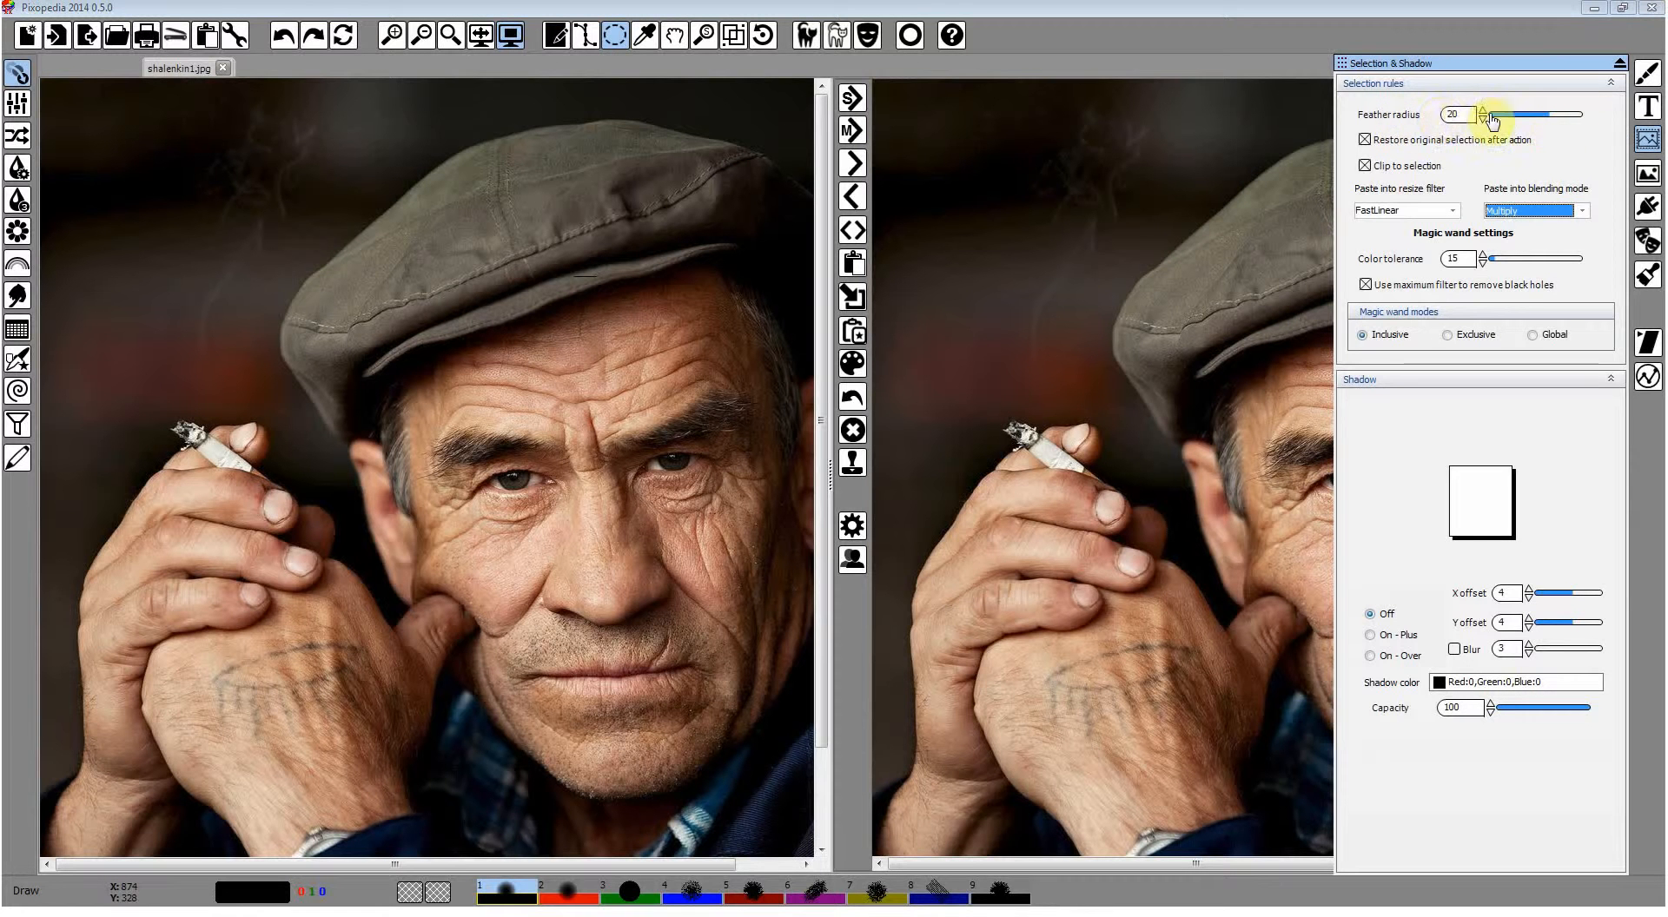
{"action": "left_click", "coordinate": [1647, 139]}
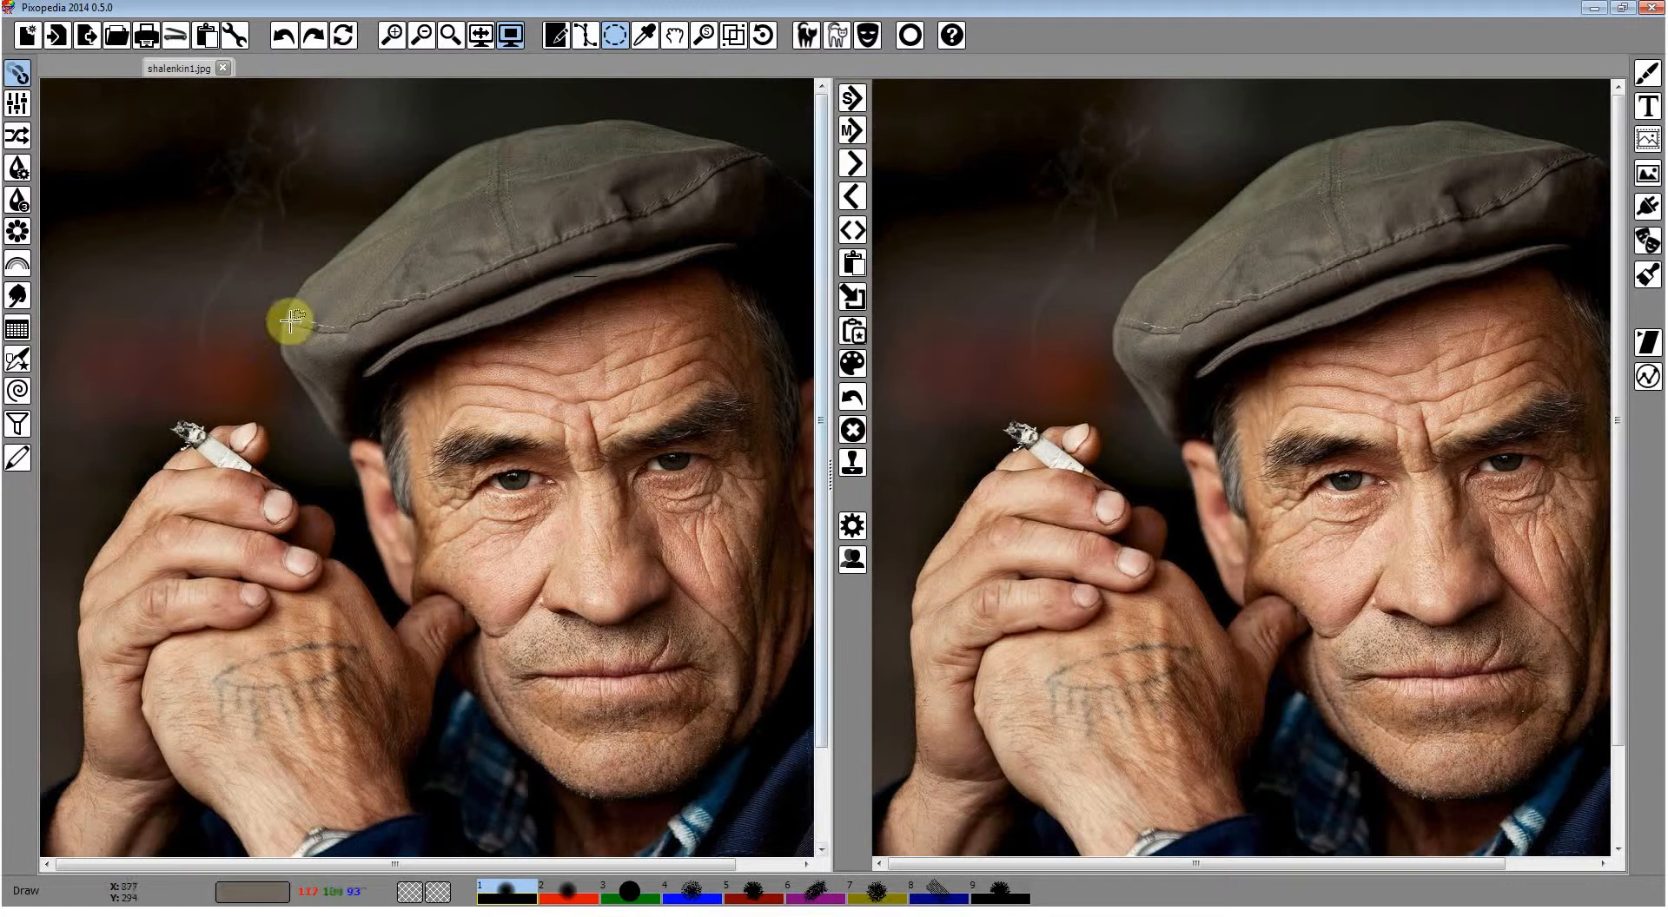
{"action": "left_click", "coordinate": [172, 70]}
{"action": "right_click", "coordinate": [172, 69]}
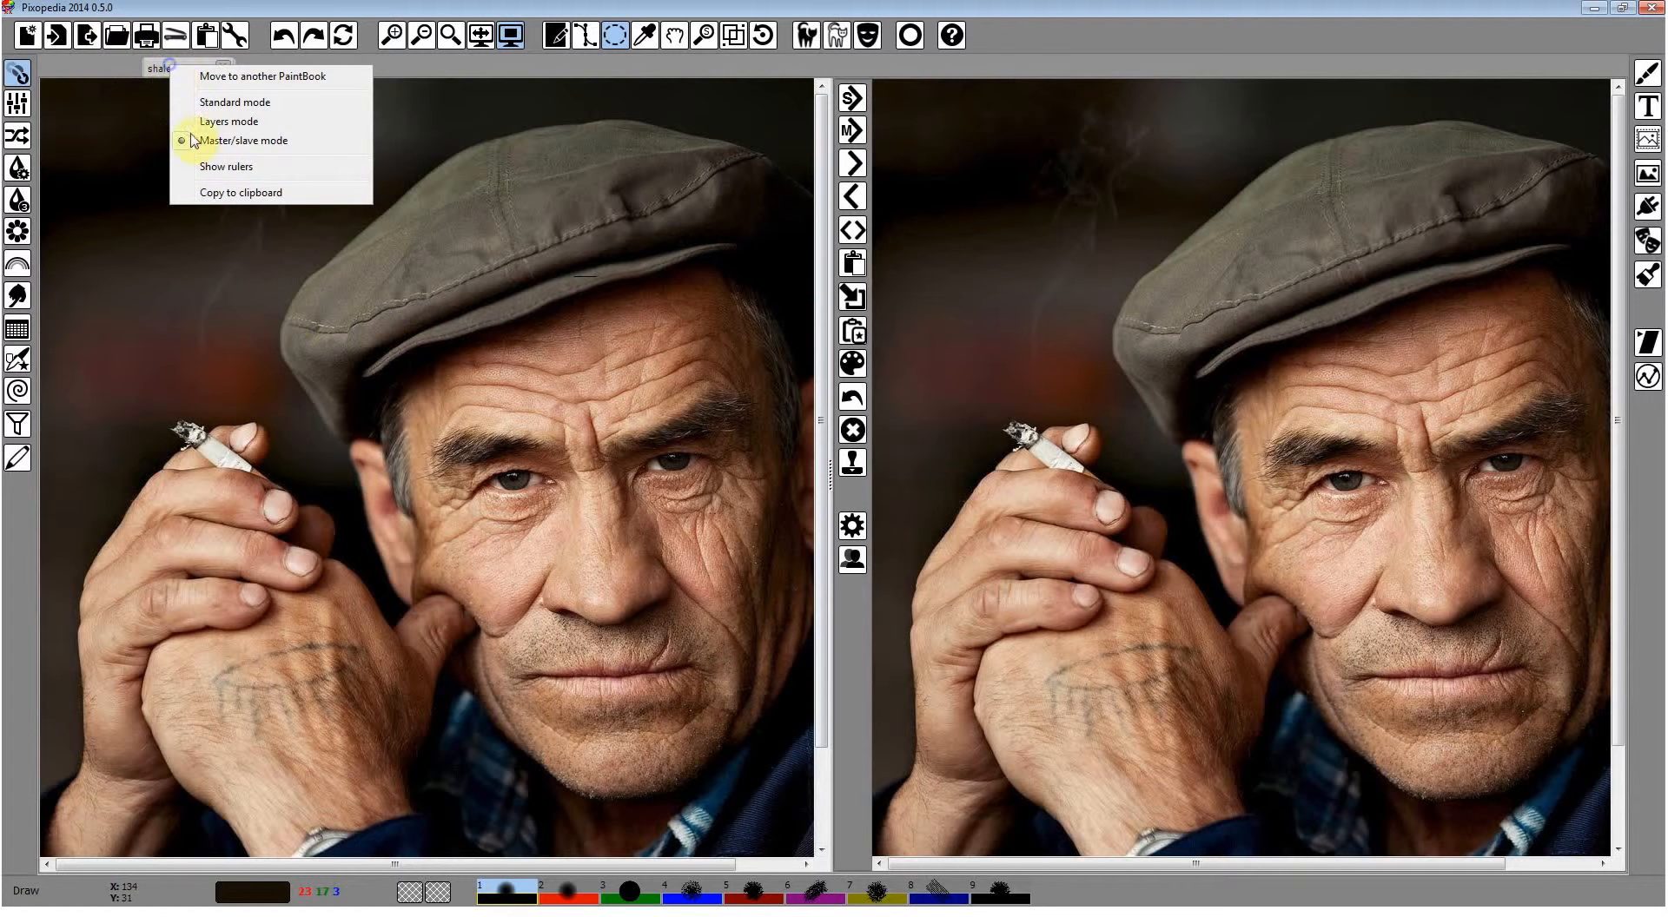
{"action": "left_click", "coordinate": [1012, 26]}
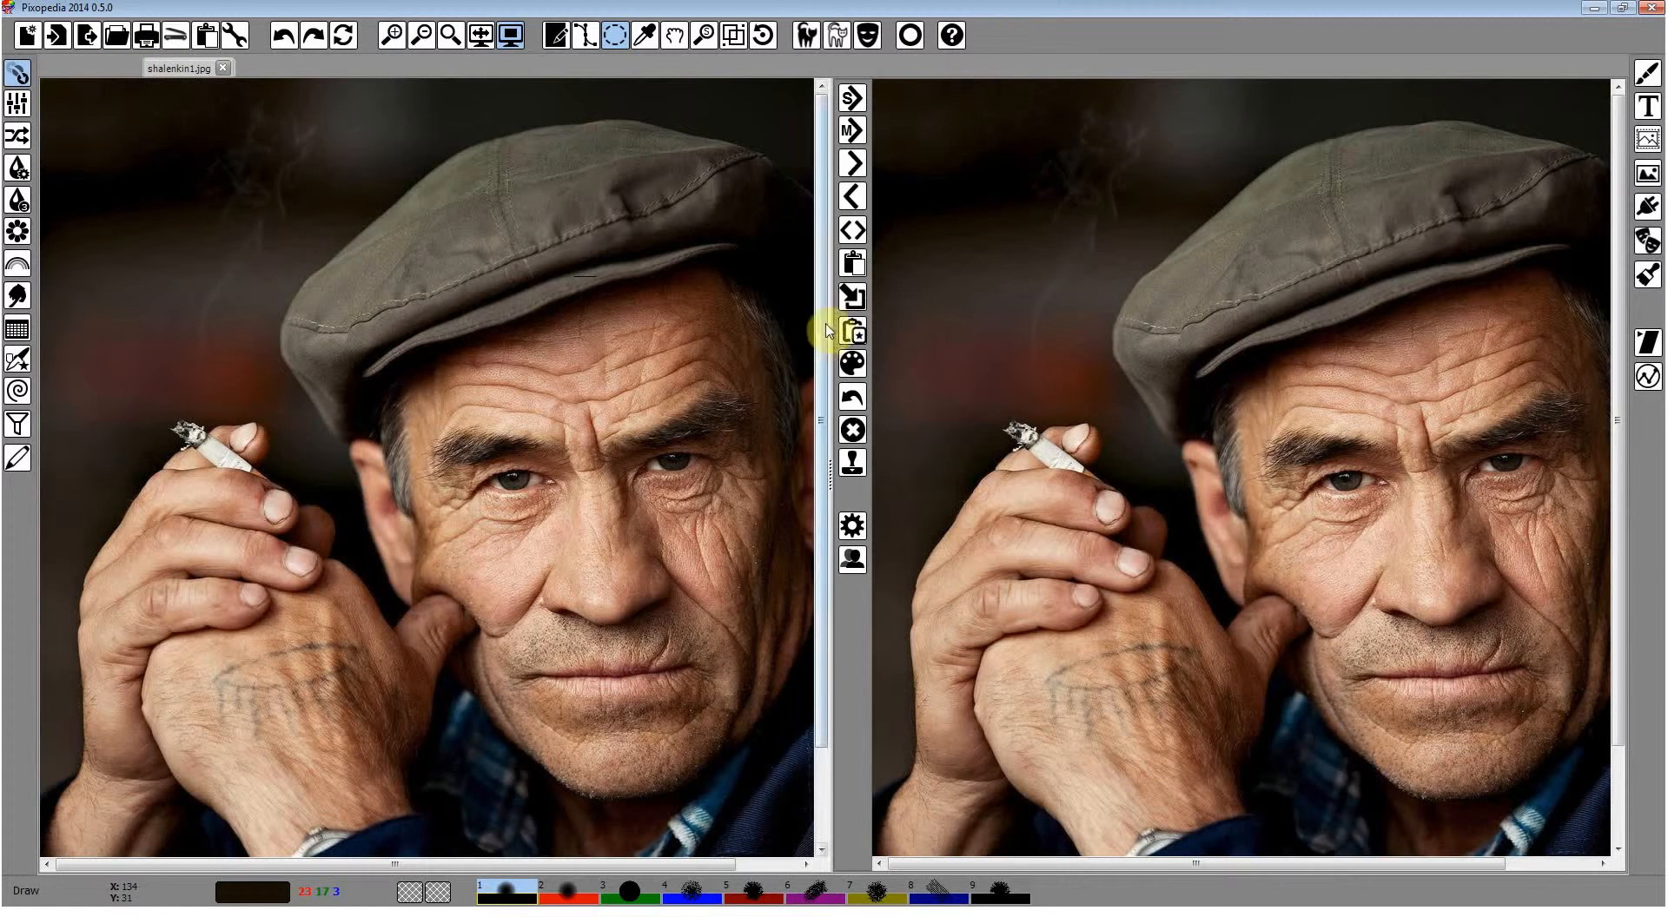
Load the portrait of the curly-haired woman as the slave image beside shalenkin1.jpg.
{"action": "left_click", "coordinate": [851, 300]}
{"action": "left_click_drag", "start_coordinate": [963, 317], "coordinate": [962, 382]}
{"action": "left_click", "coordinate": [801, 383]}
{"action": "left_click", "coordinate": [928, 505]}
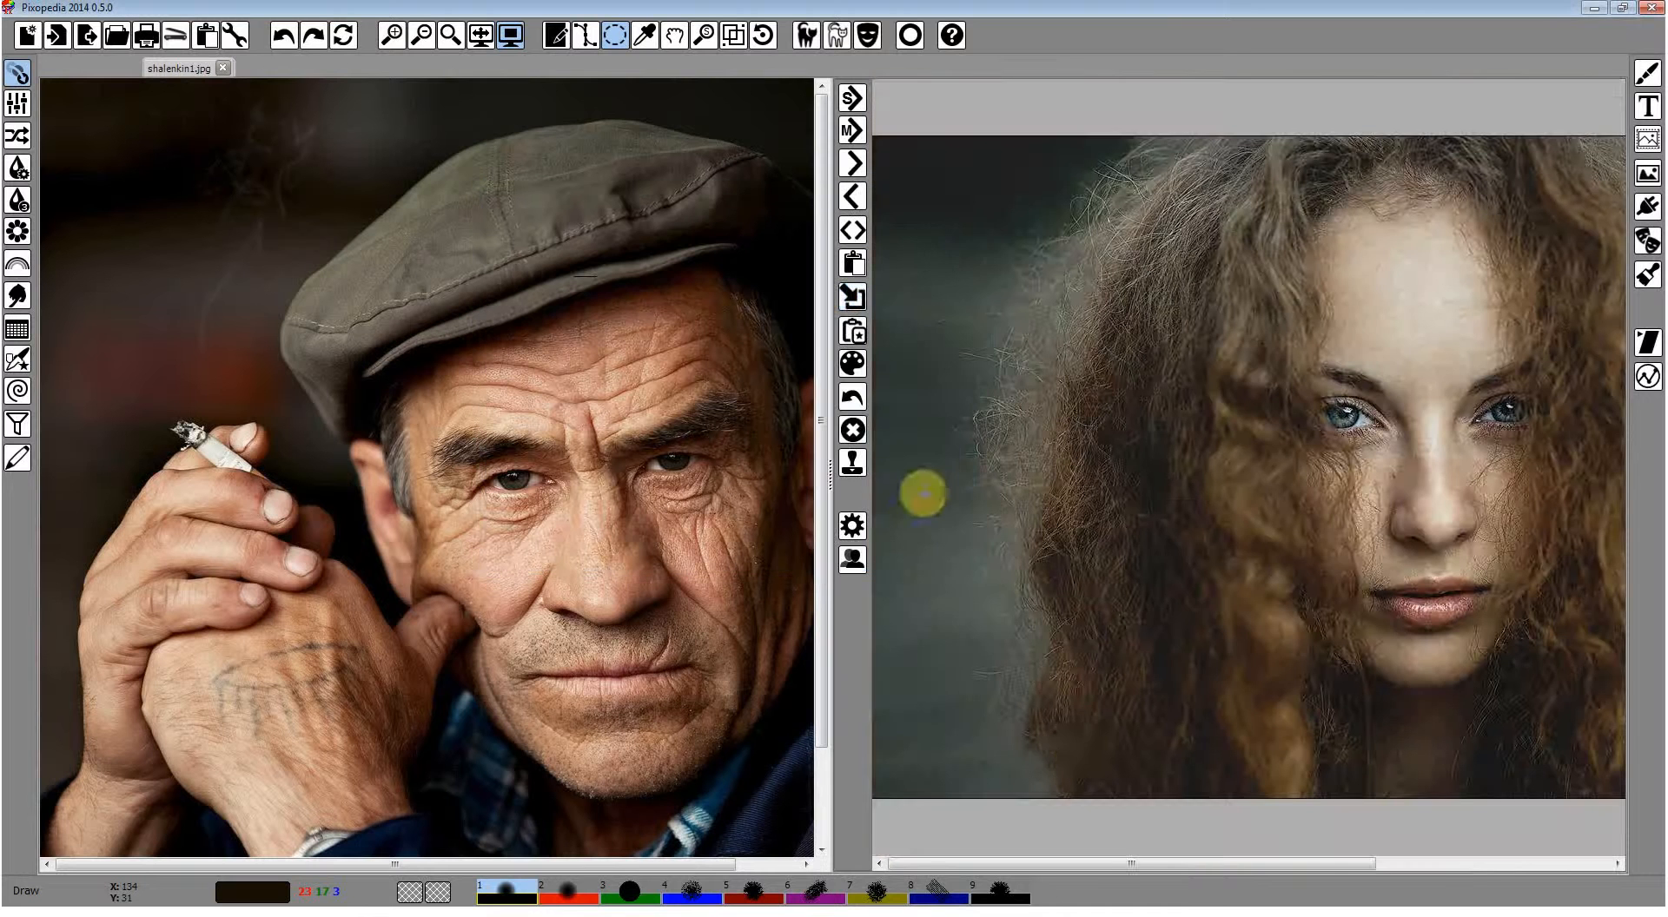
Lasso a freehand selection around the man's face in the master image, from the forehead down to the chin.
{"action": "left_click_drag", "start_coordinate": [1117, 865], "coordinate": [1212, 877]}
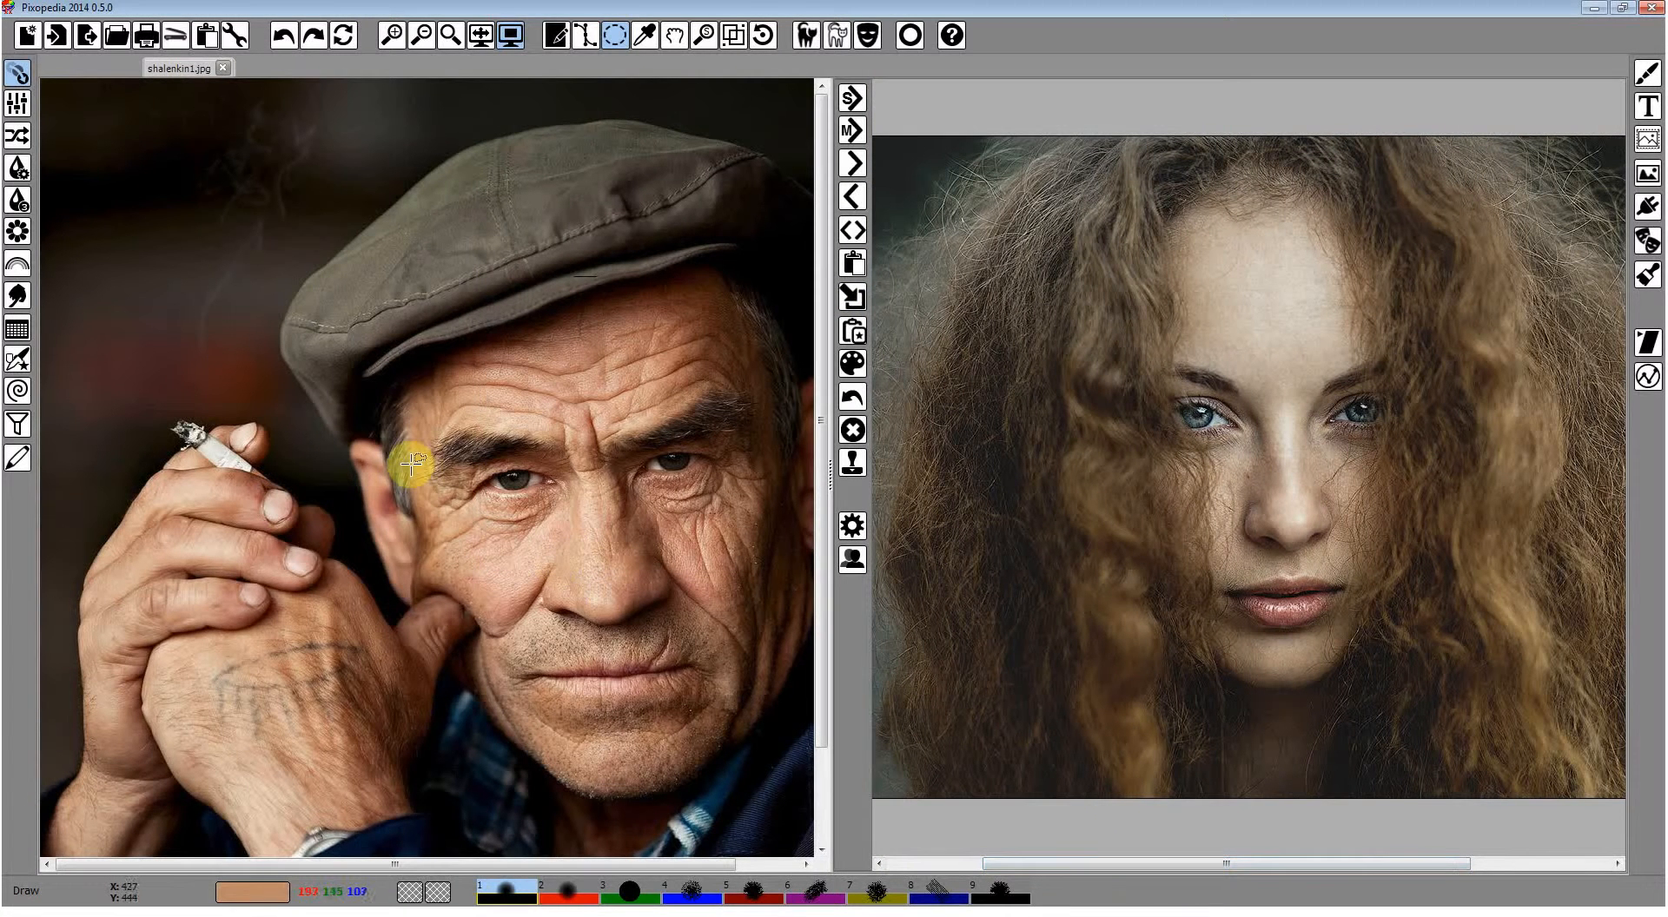
{"action": "scroll", "coordinate": [1046, 534], "scroll_direction": "up", "scroll_amount": 2}
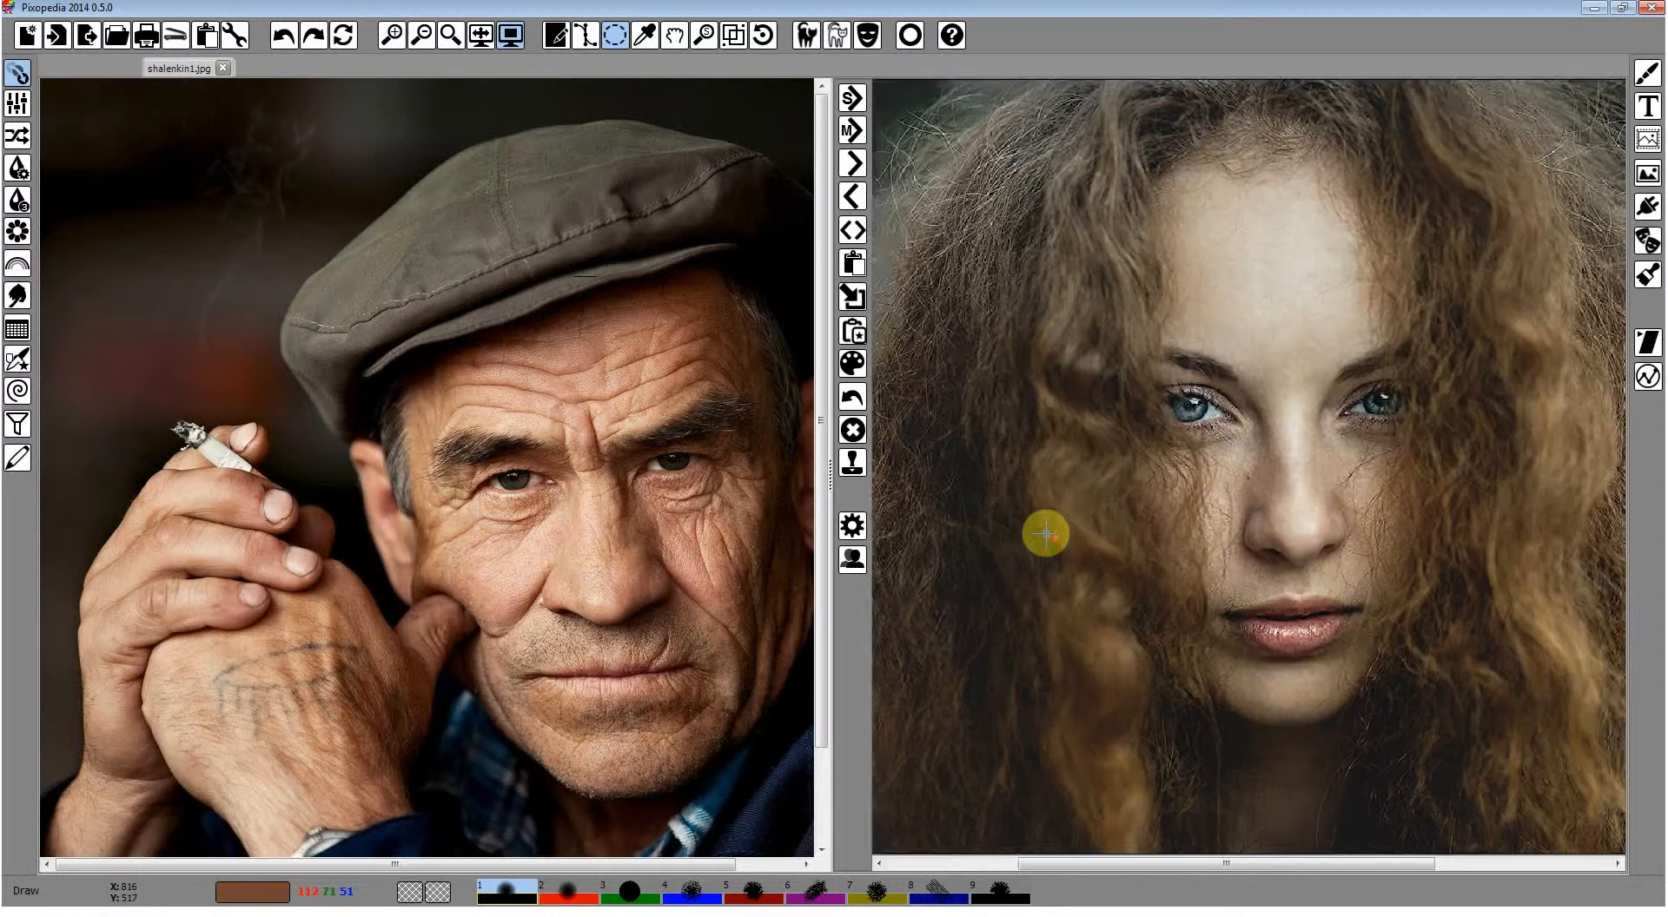
{"action": "scroll", "coordinate": [1046, 533], "scroll_direction": "down", "scroll_amount": 1}
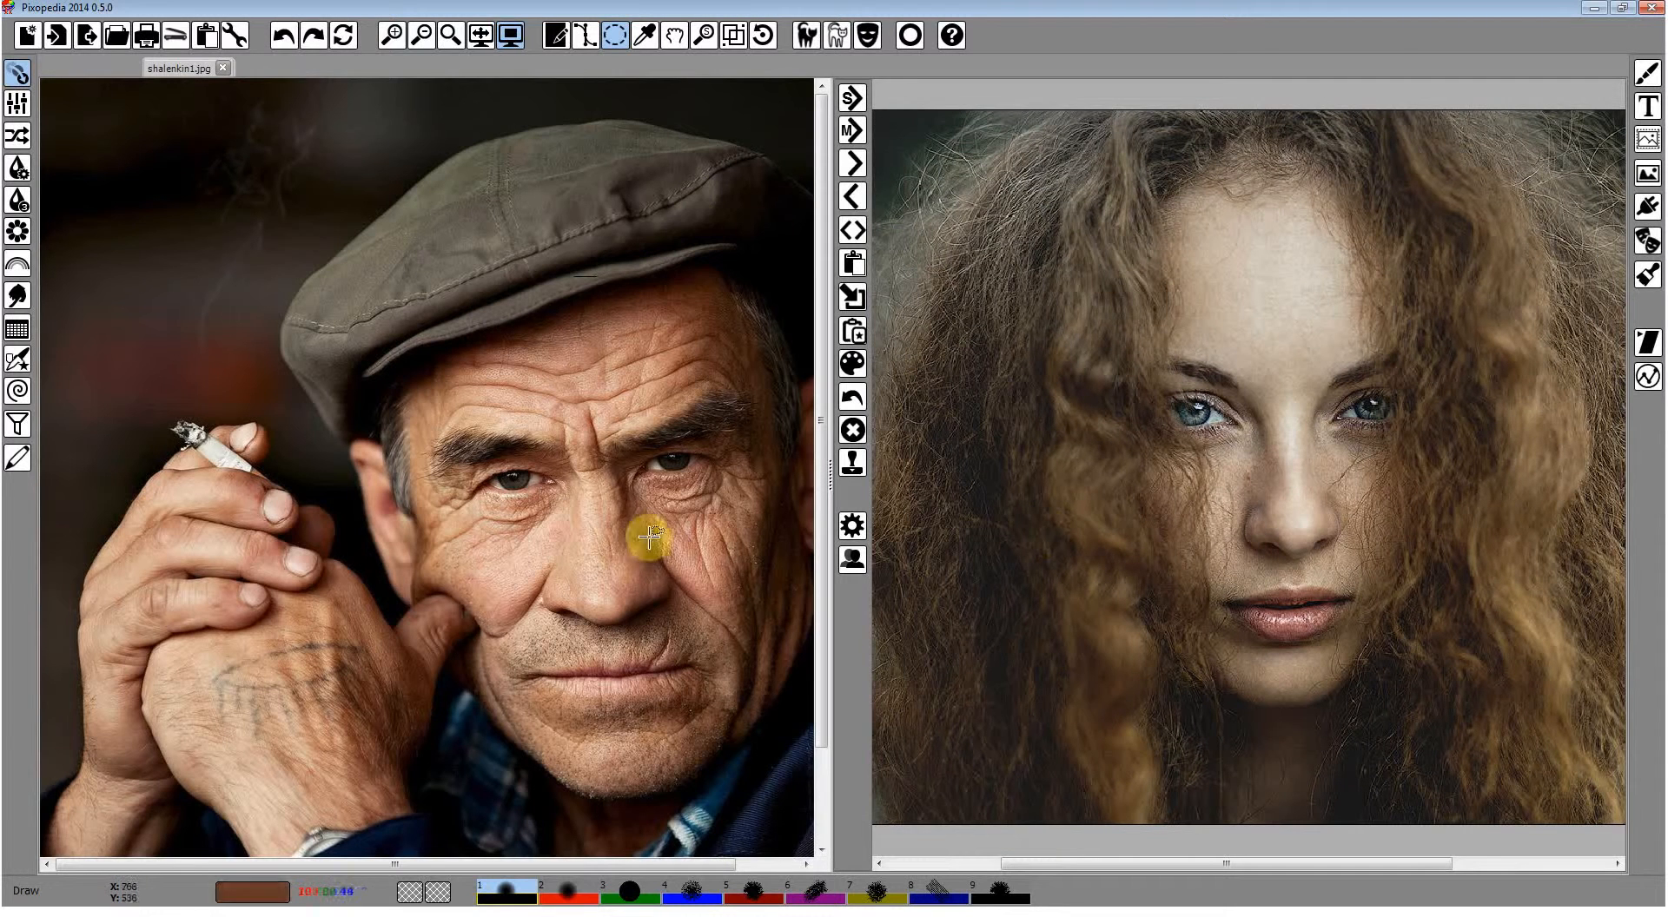
{"action": "scroll", "coordinate": [567, 495], "scroll_direction": "down", "scroll_amount": 1}
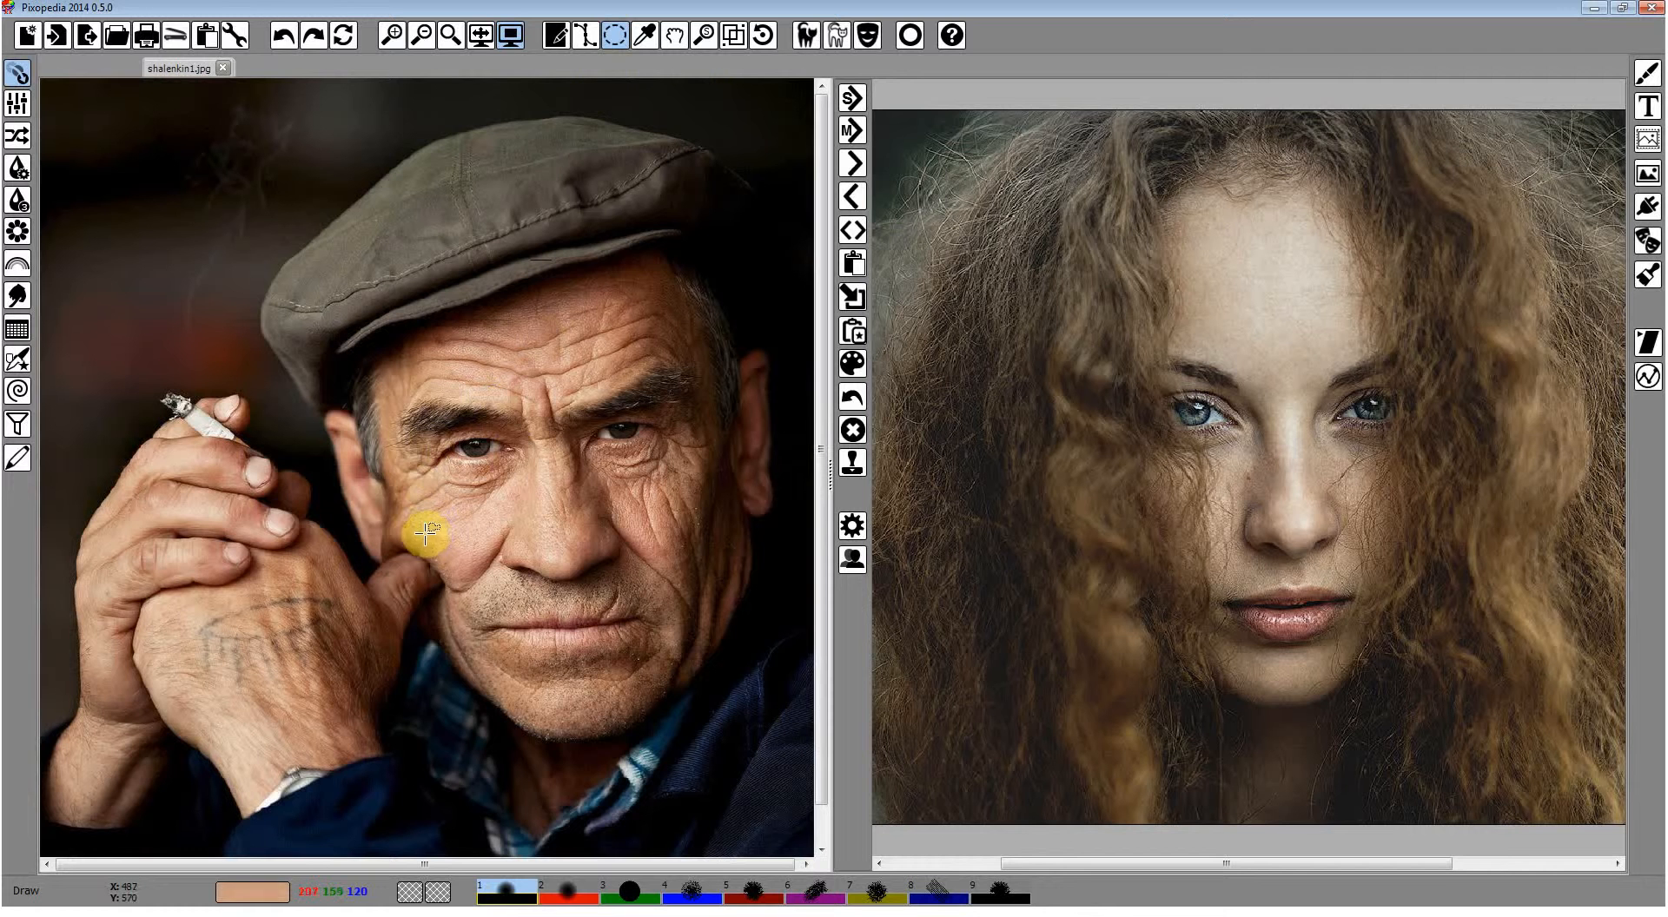
{"action": "right_click", "coordinate": [482, 458]}
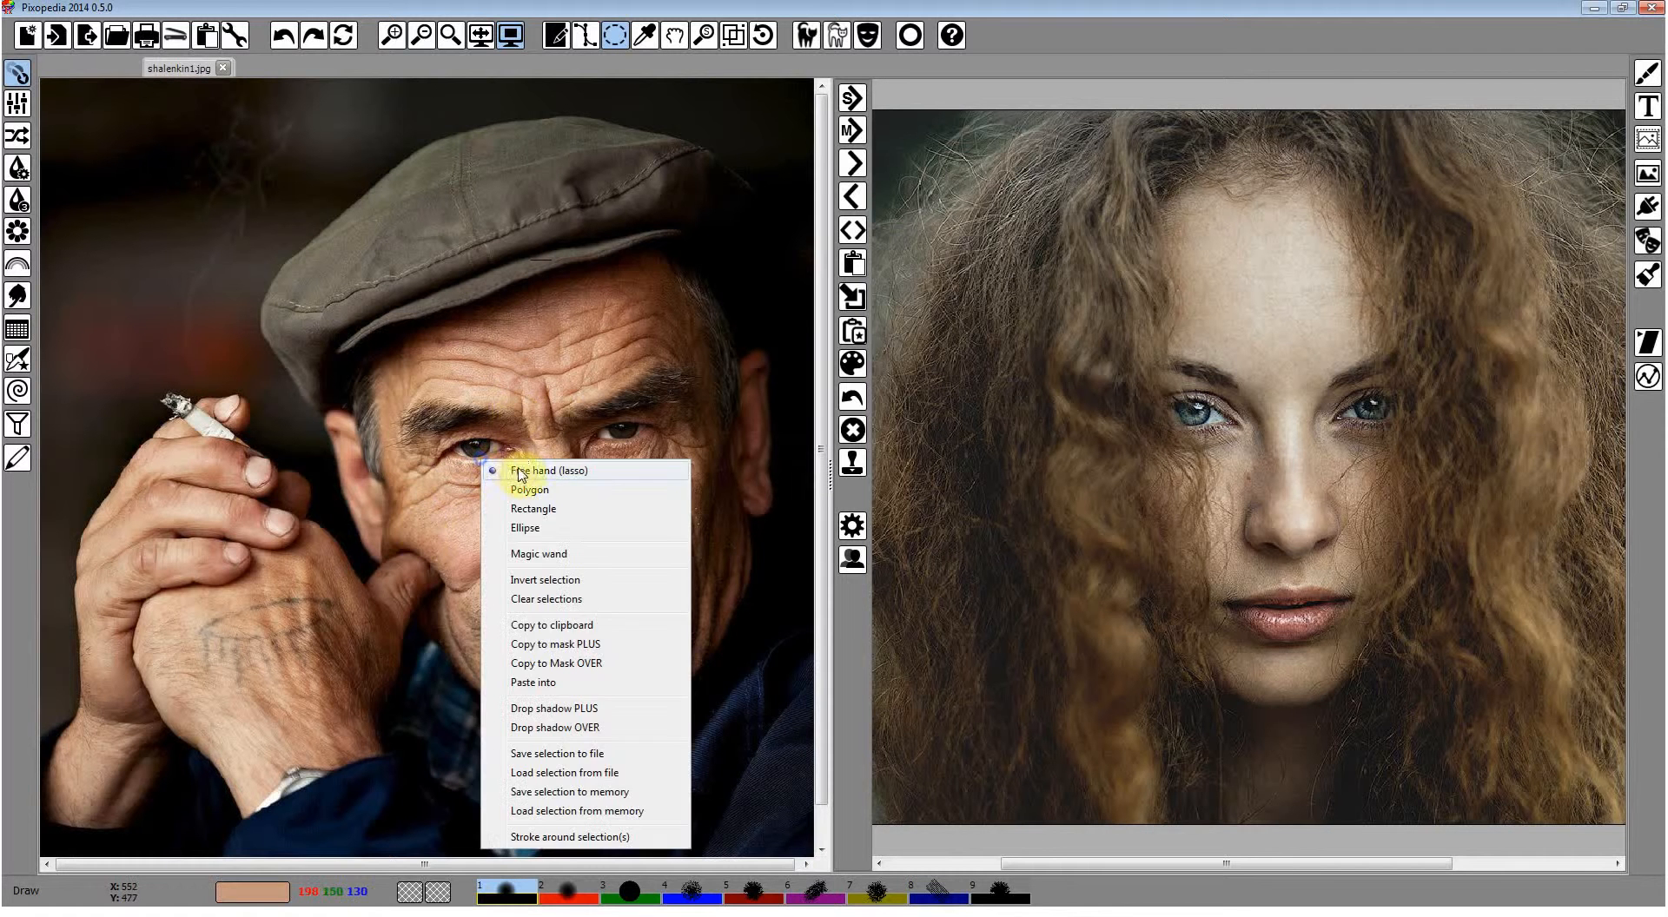
{"action": "left_click", "coordinate": [512, 470]}
{"action": "mouse_move", "coordinate": [420, 520]}
{"action": "left_mouse_down"}
{"action": "mouse_move", "coordinate": [396, 411]}
{"action": "mouse_move", "coordinate": [443, 344]}
{"action": "mouse_move", "coordinate": [627, 296]}
{"action": "mouse_move", "coordinate": [697, 371]}
{"action": "mouse_move", "coordinate": [725, 515]}
{"action": "mouse_move", "coordinate": [722, 578]}
{"action": "mouse_move", "coordinate": [687, 648]}
{"action": "mouse_move", "coordinate": [621, 683]}
{"action": "mouse_move", "coordinate": [530, 692]}
{"action": "mouse_move", "coordinate": [467, 630]}
{"action": "mouse_move", "coordinate": [439, 566]}
{"action": "left_mouse_up"}
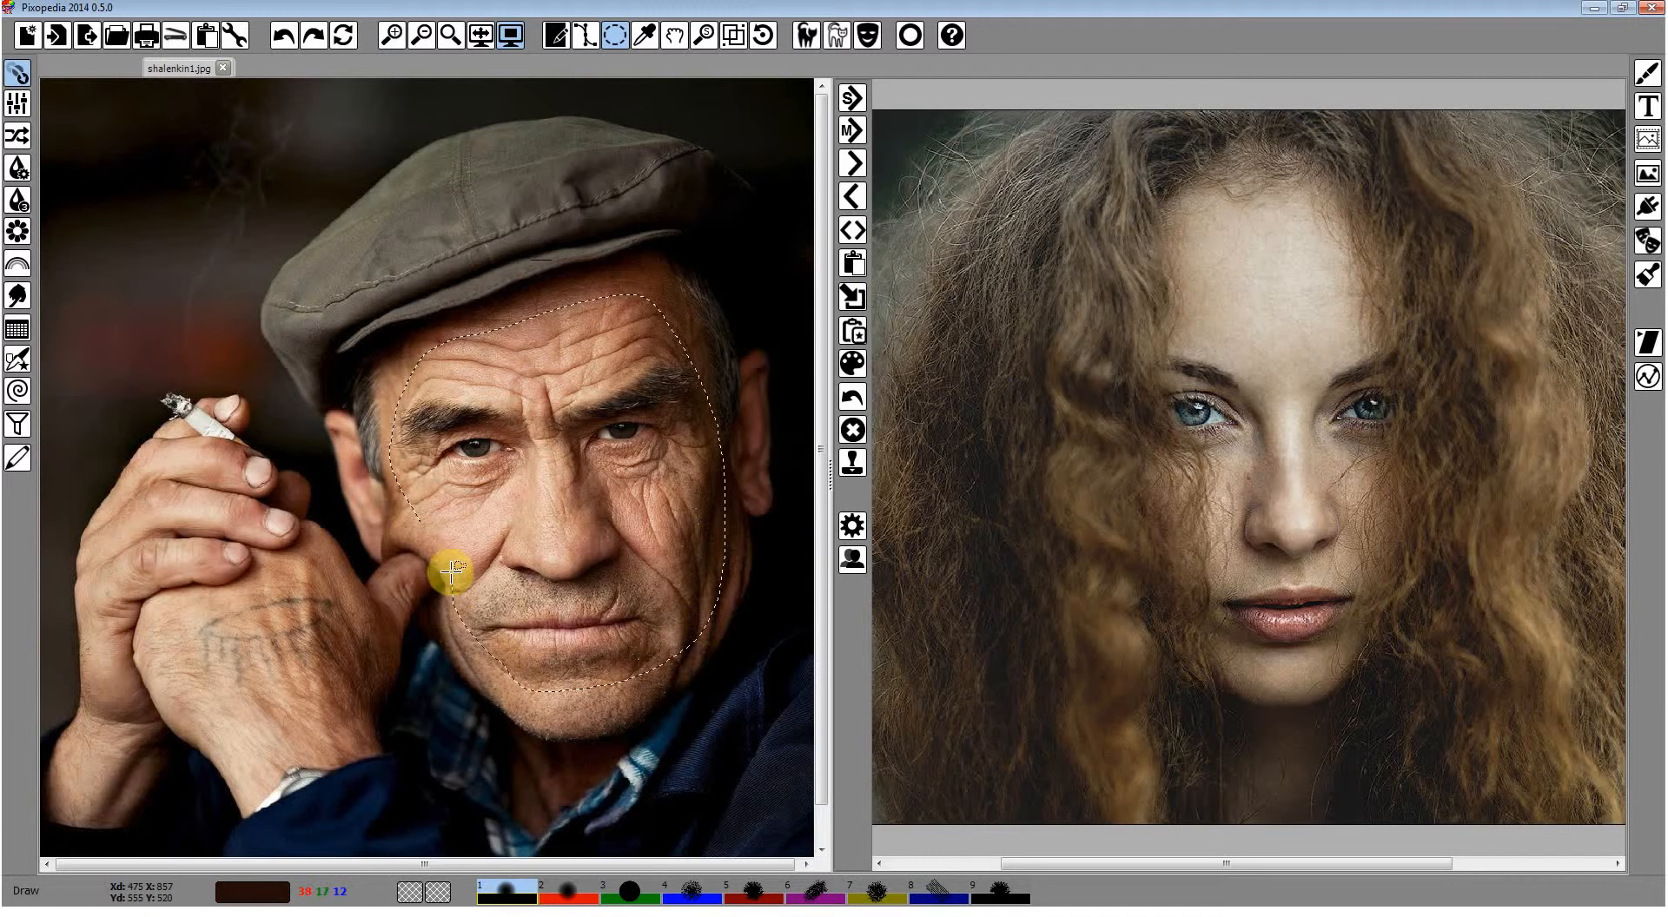
Copy the selected face to the slave canvas as a layer and move it over the woman's face.
{"action": "left_click", "coordinate": [854, 102]}
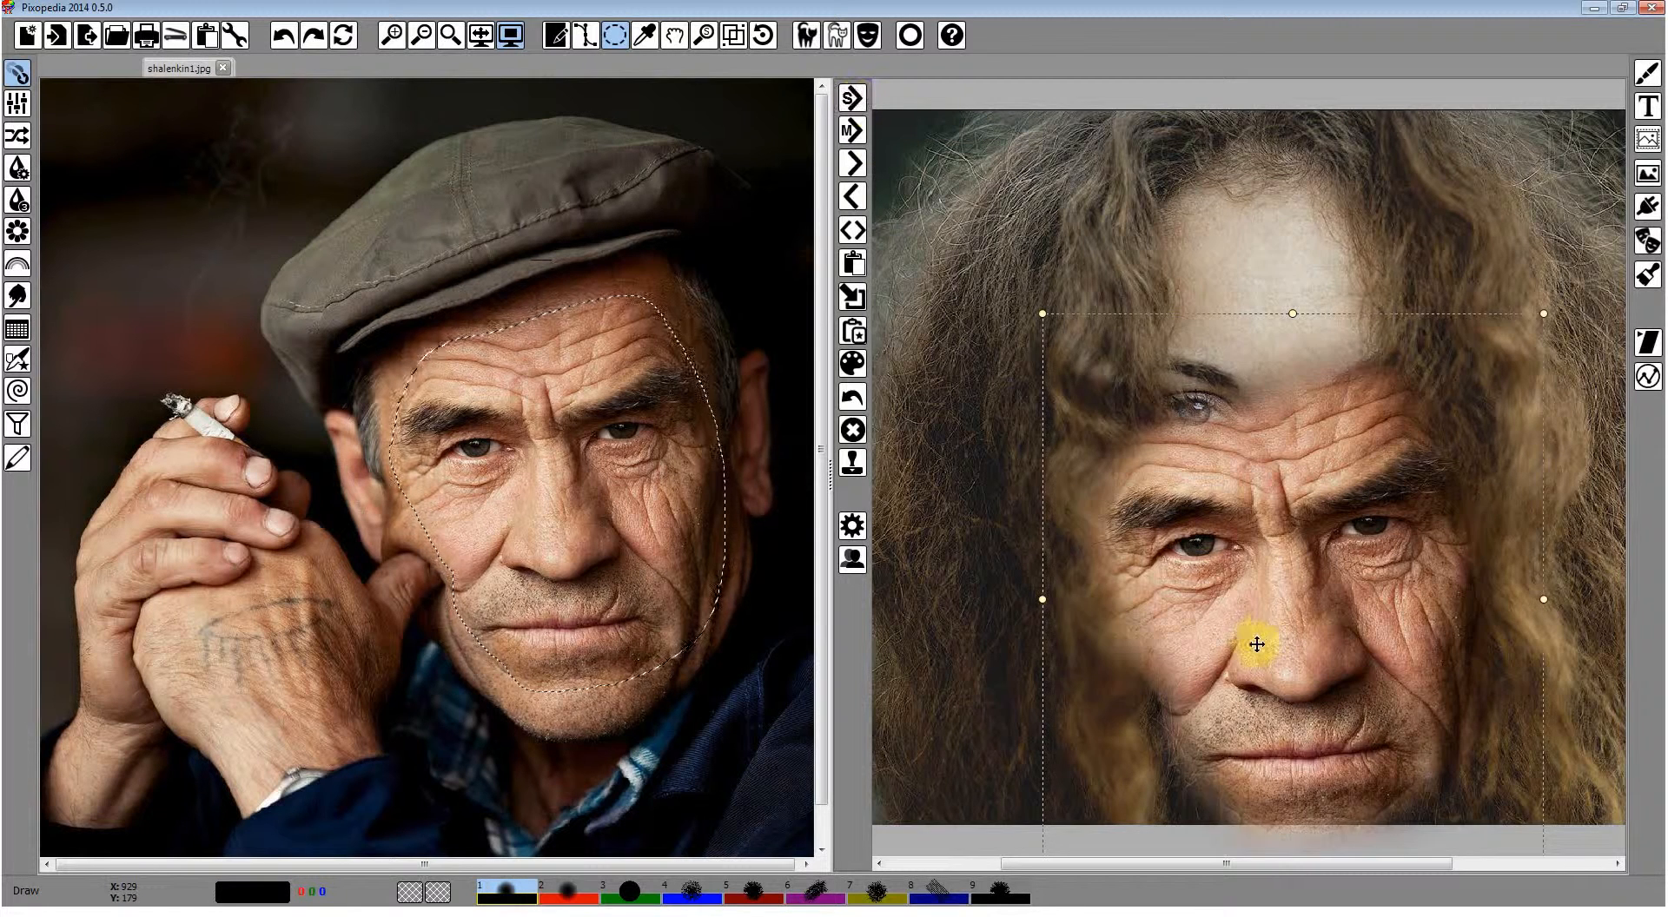
{"action": "left_click_drag", "start_coordinate": [1253, 640], "coordinate": [1241, 495]}
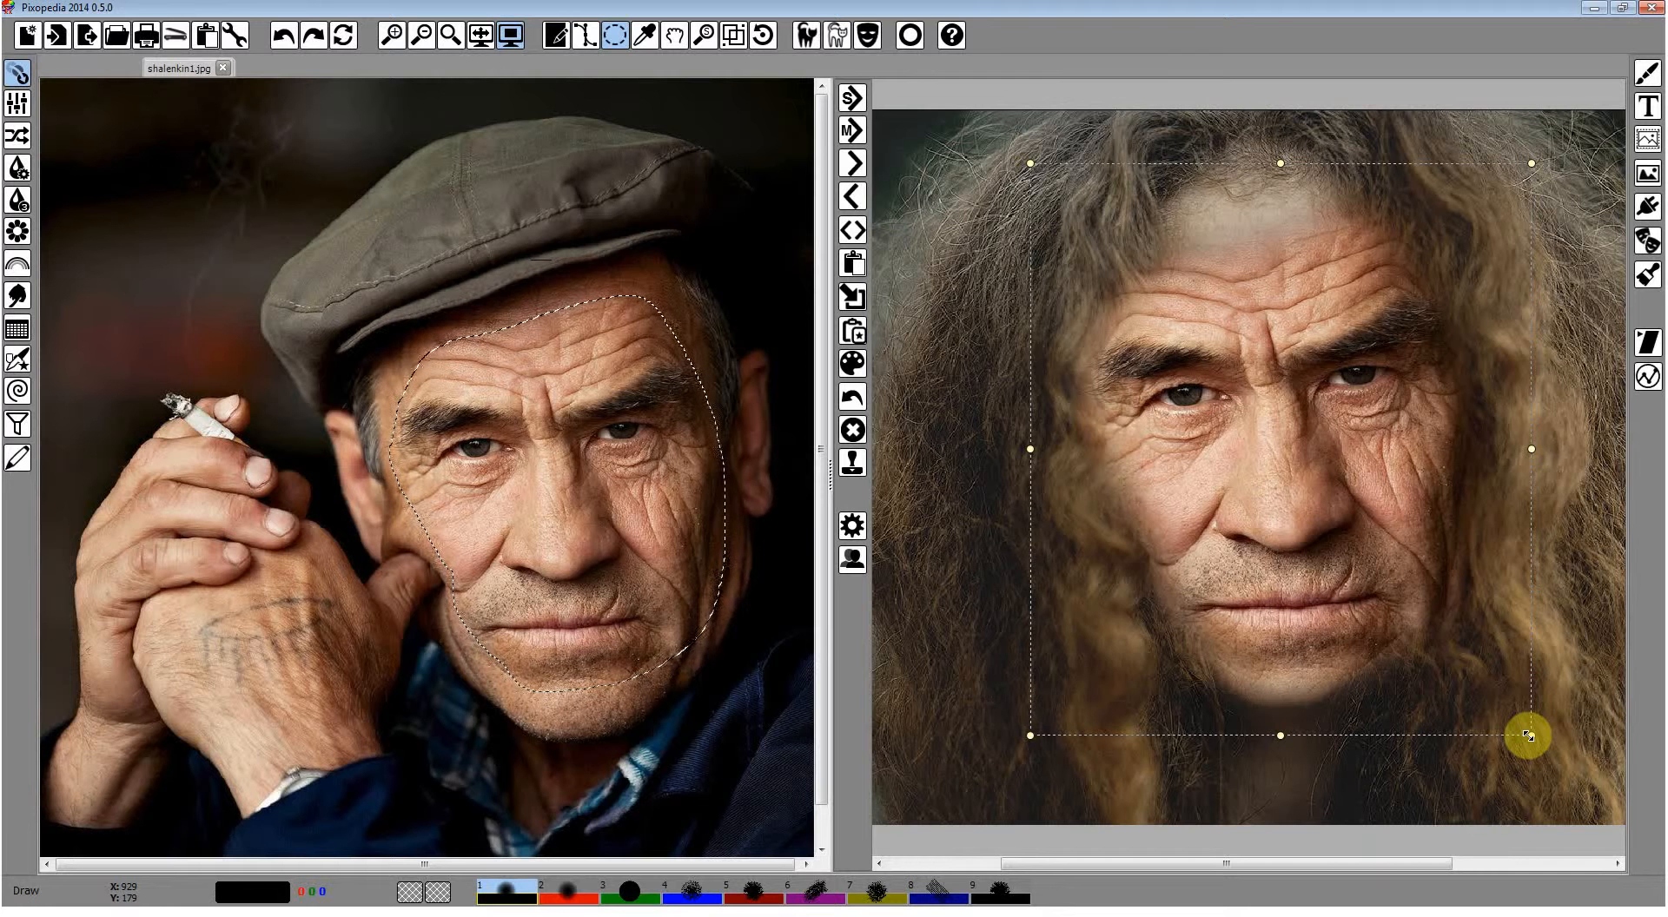
{"action": "right_click", "coordinate": [1312, 546]}
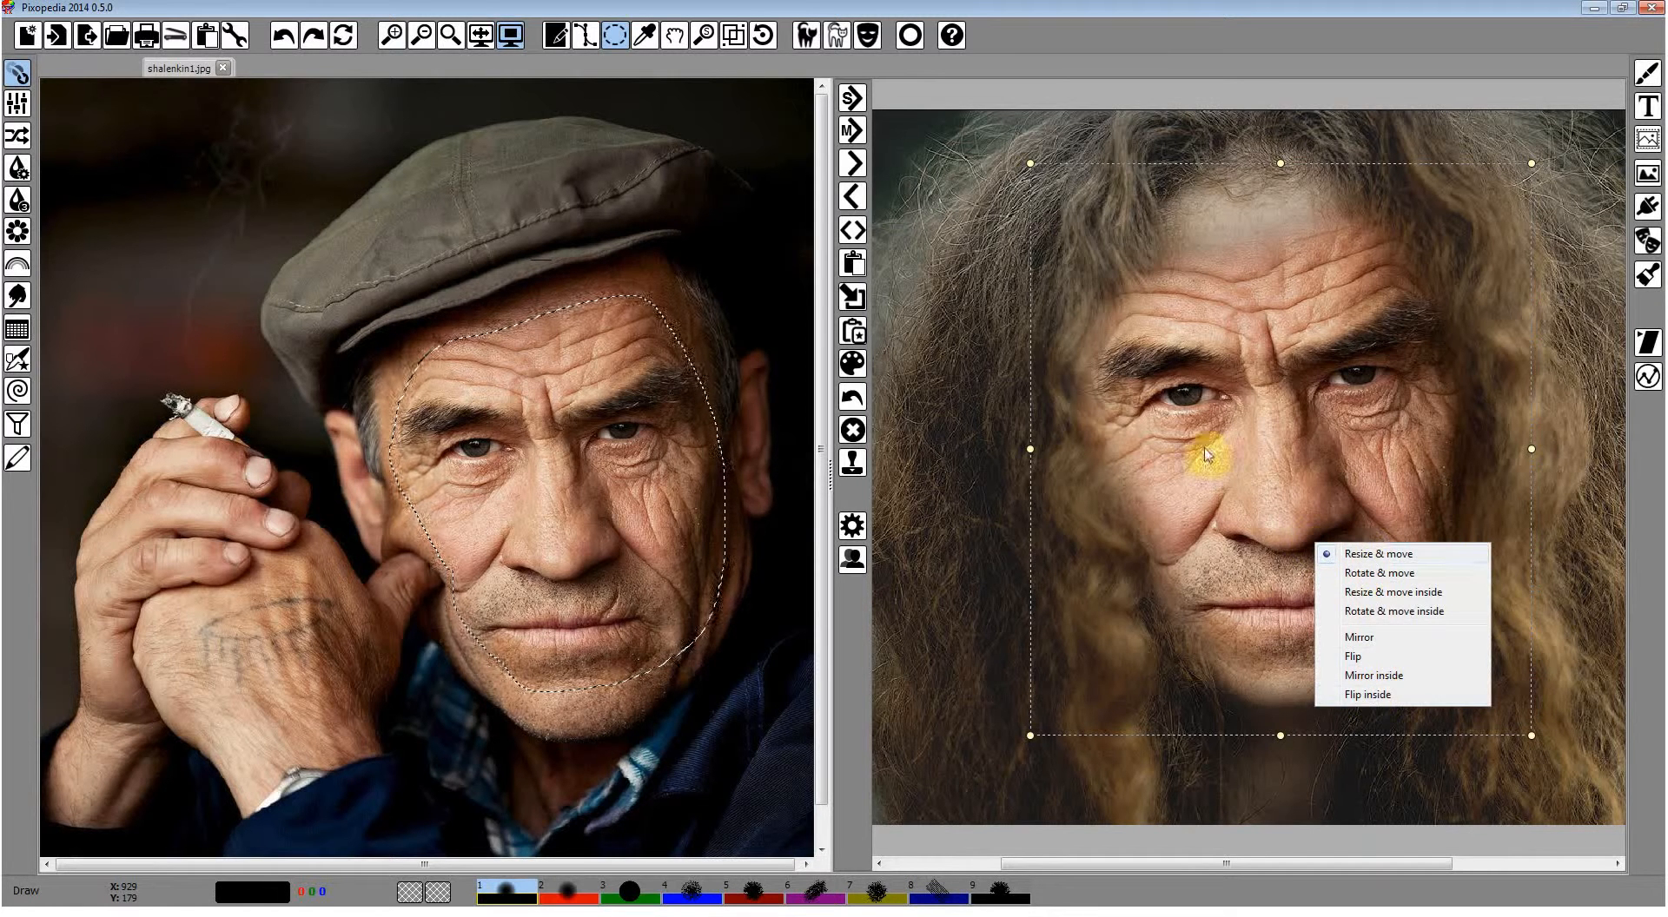
{"action": "left_click", "coordinate": [1253, 444]}
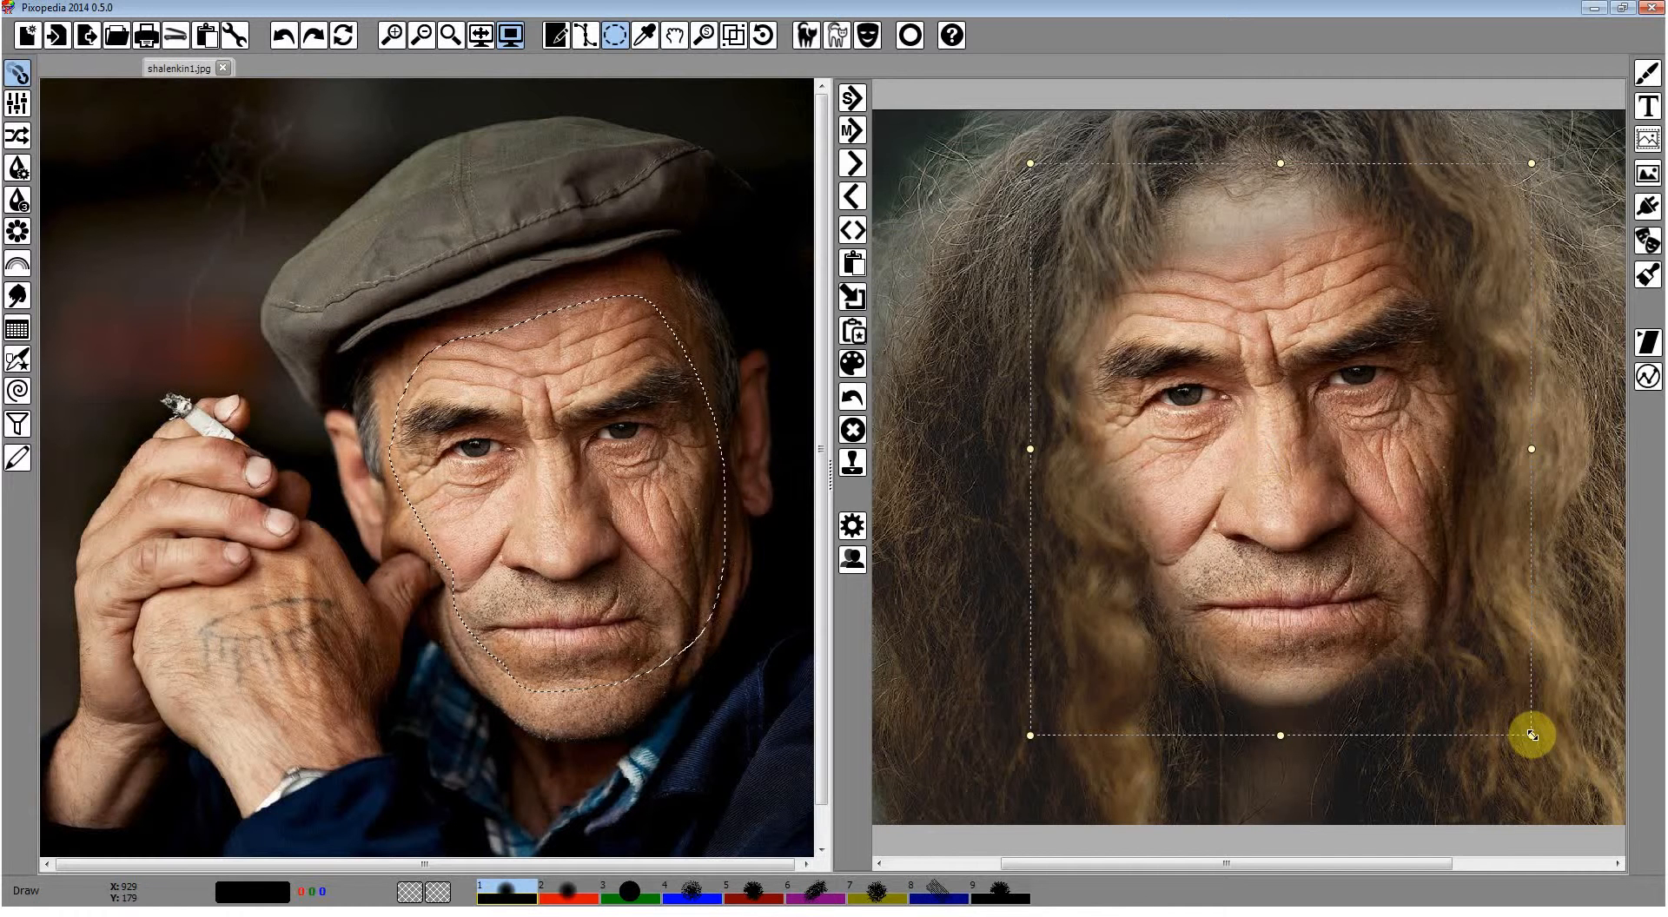
{"action": "mouse_move", "coordinate": [1339, 513]}
{"action": "left_mouse_down"}
{"action": "mouse_move", "coordinate": [1280, 562]}
{"action": "mouse_move", "coordinate": [1324, 494]}
{"action": "left_mouse_up"}
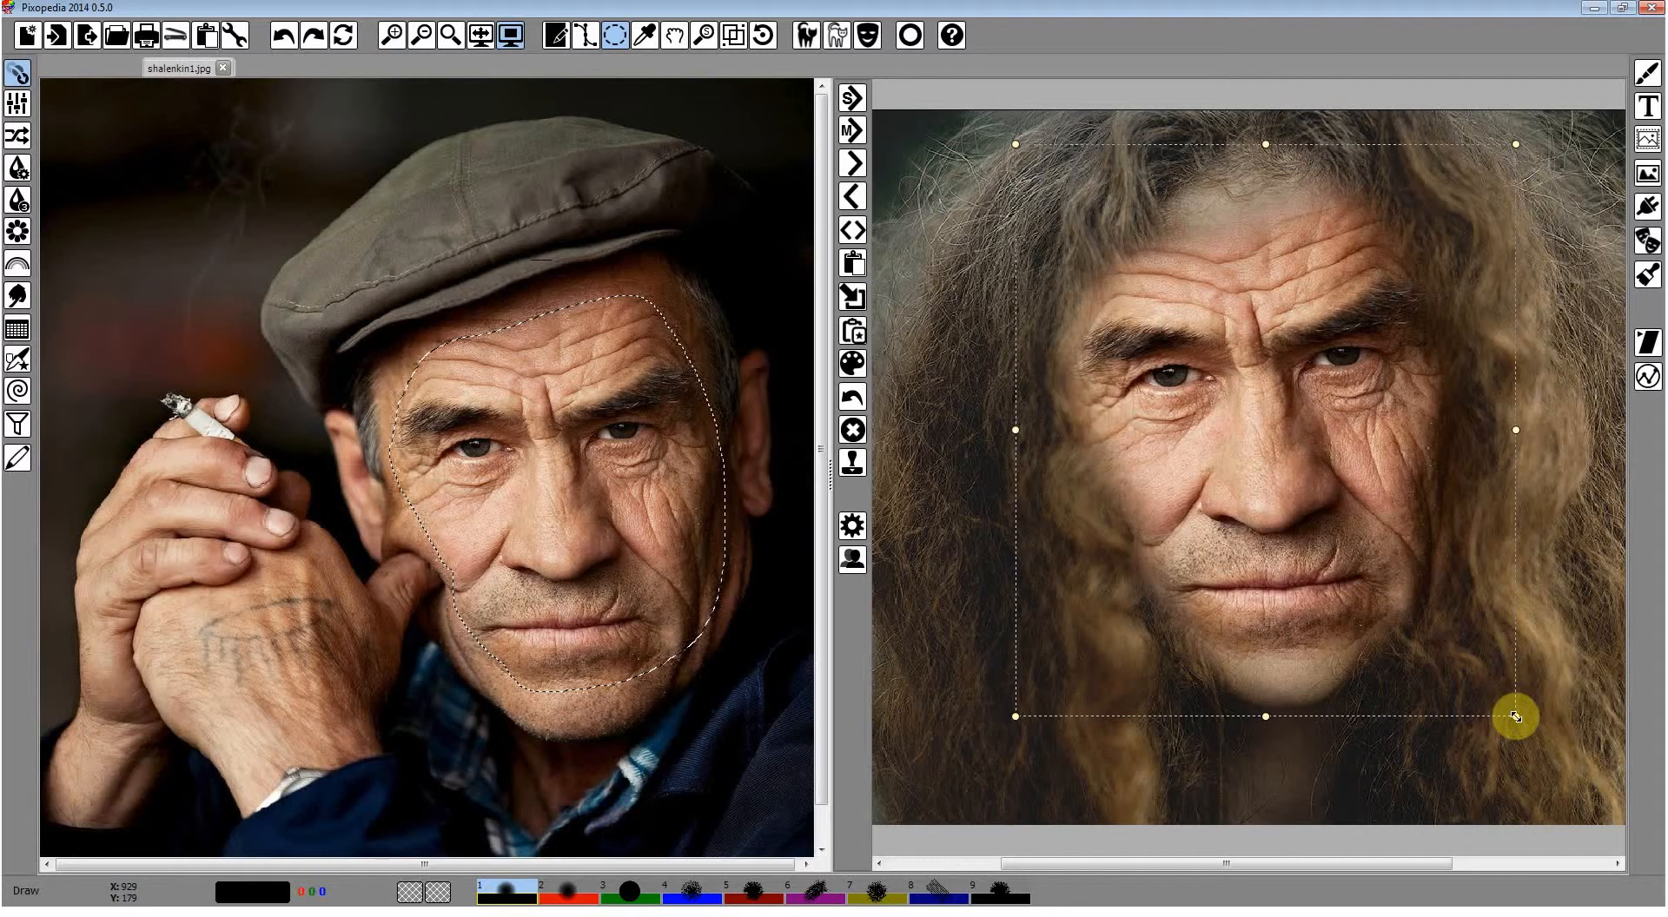
Shrink the pasted face layer and adjust its position, height and width to fit the woman's face.
{"action": "left_click_drag", "start_coordinate": [1516, 717], "coordinate": [1471, 695]}
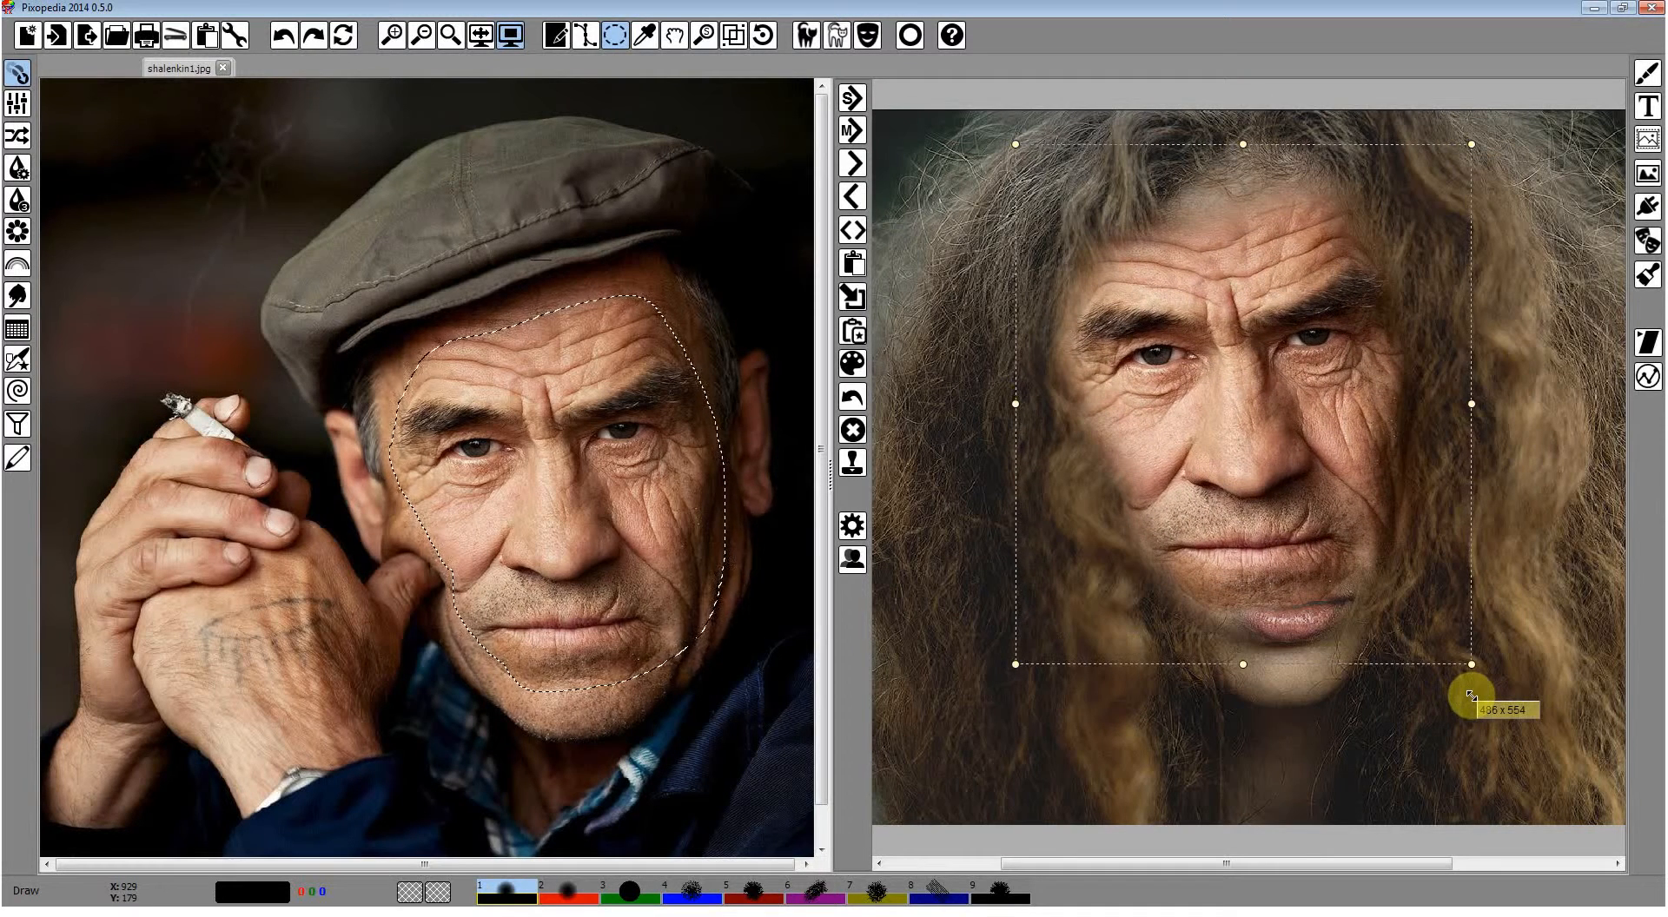
{"action": "left_click_drag", "start_coordinate": [1288, 504], "coordinate": [1311, 553]}
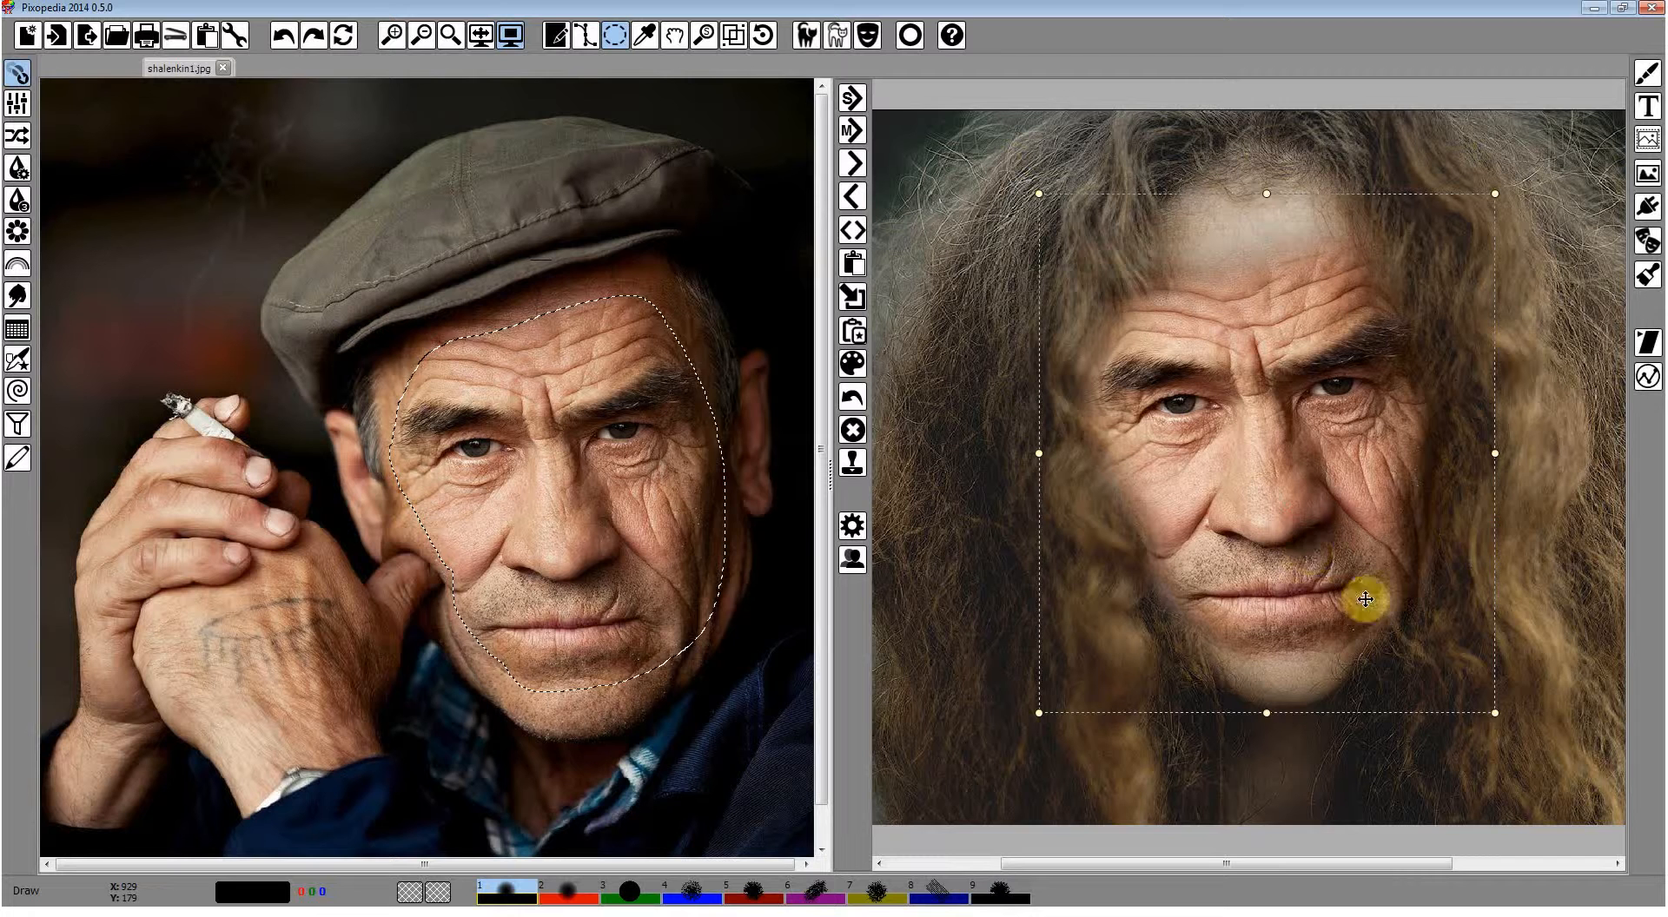
{"action": "left_click_drag", "start_coordinate": [1495, 714], "coordinate": [1470, 708]}
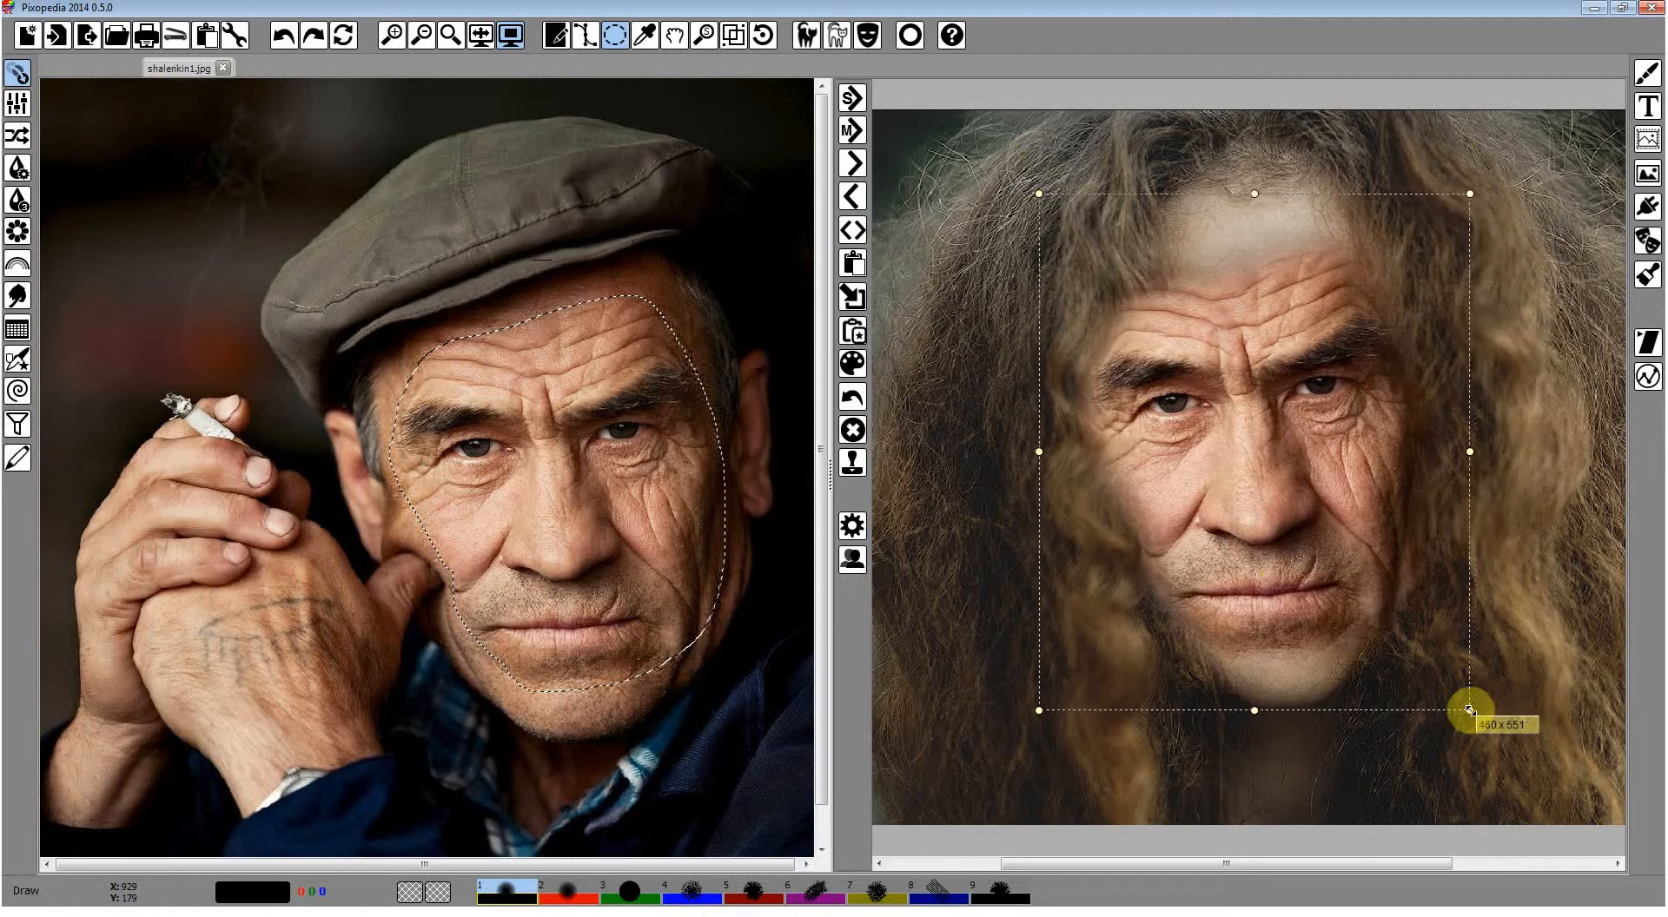
{"action": "left_click_drag", "start_coordinate": [1278, 559], "coordinate": [1293, 572]}
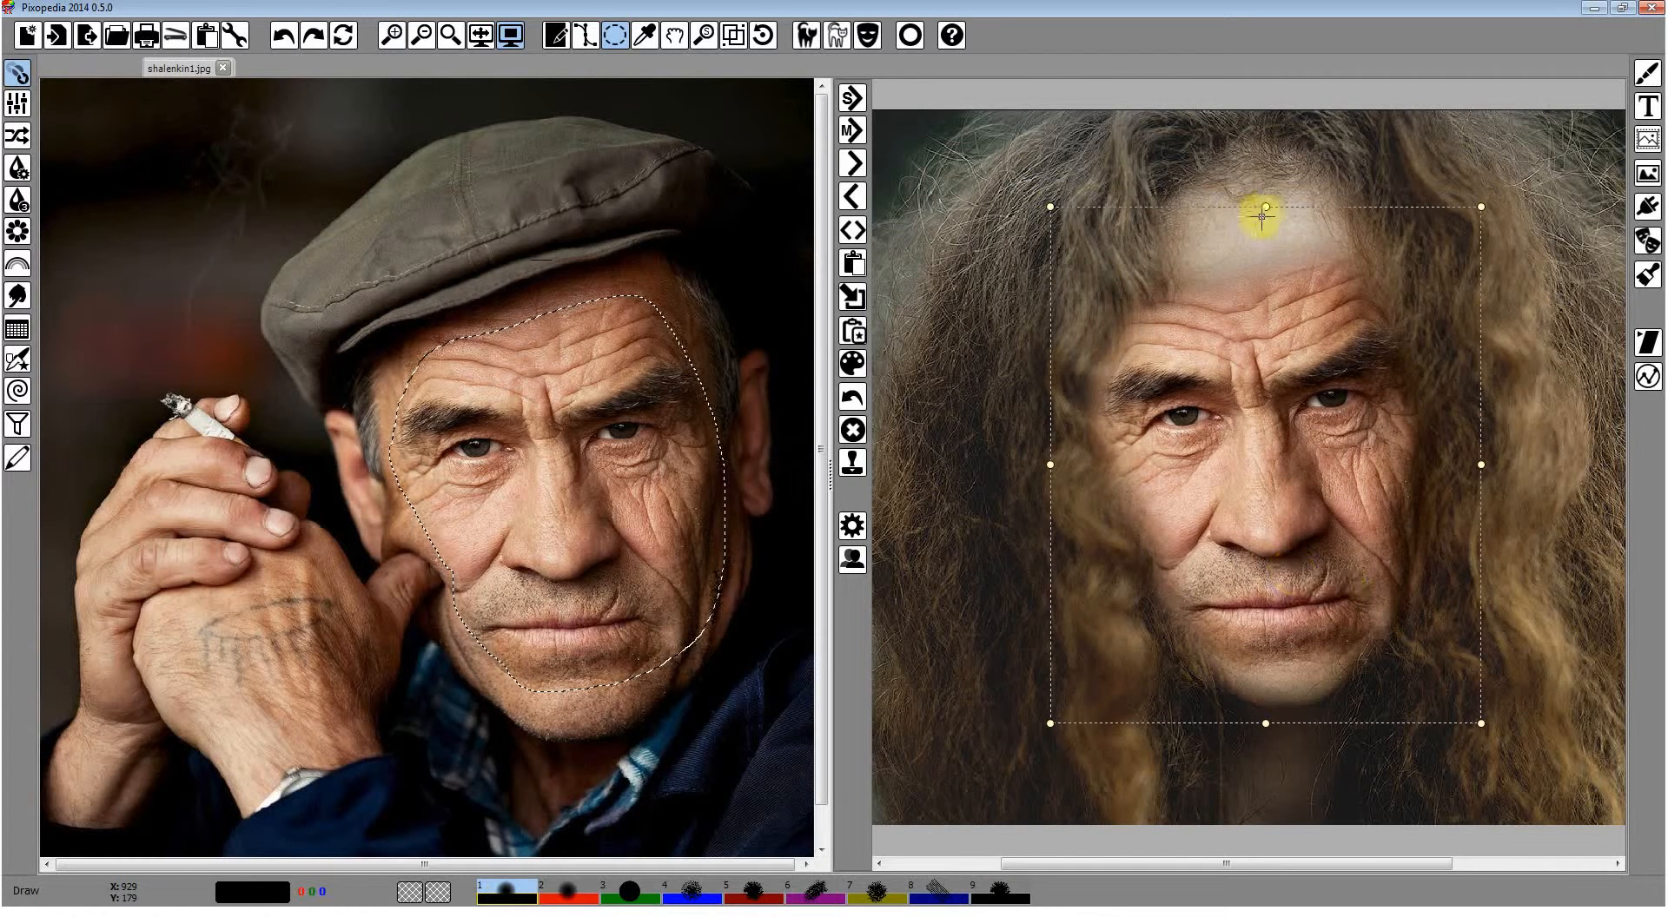
{"action": "left_click_drag", "start_coordinate": [1264, 207], "coordinate": [1265, 185]}
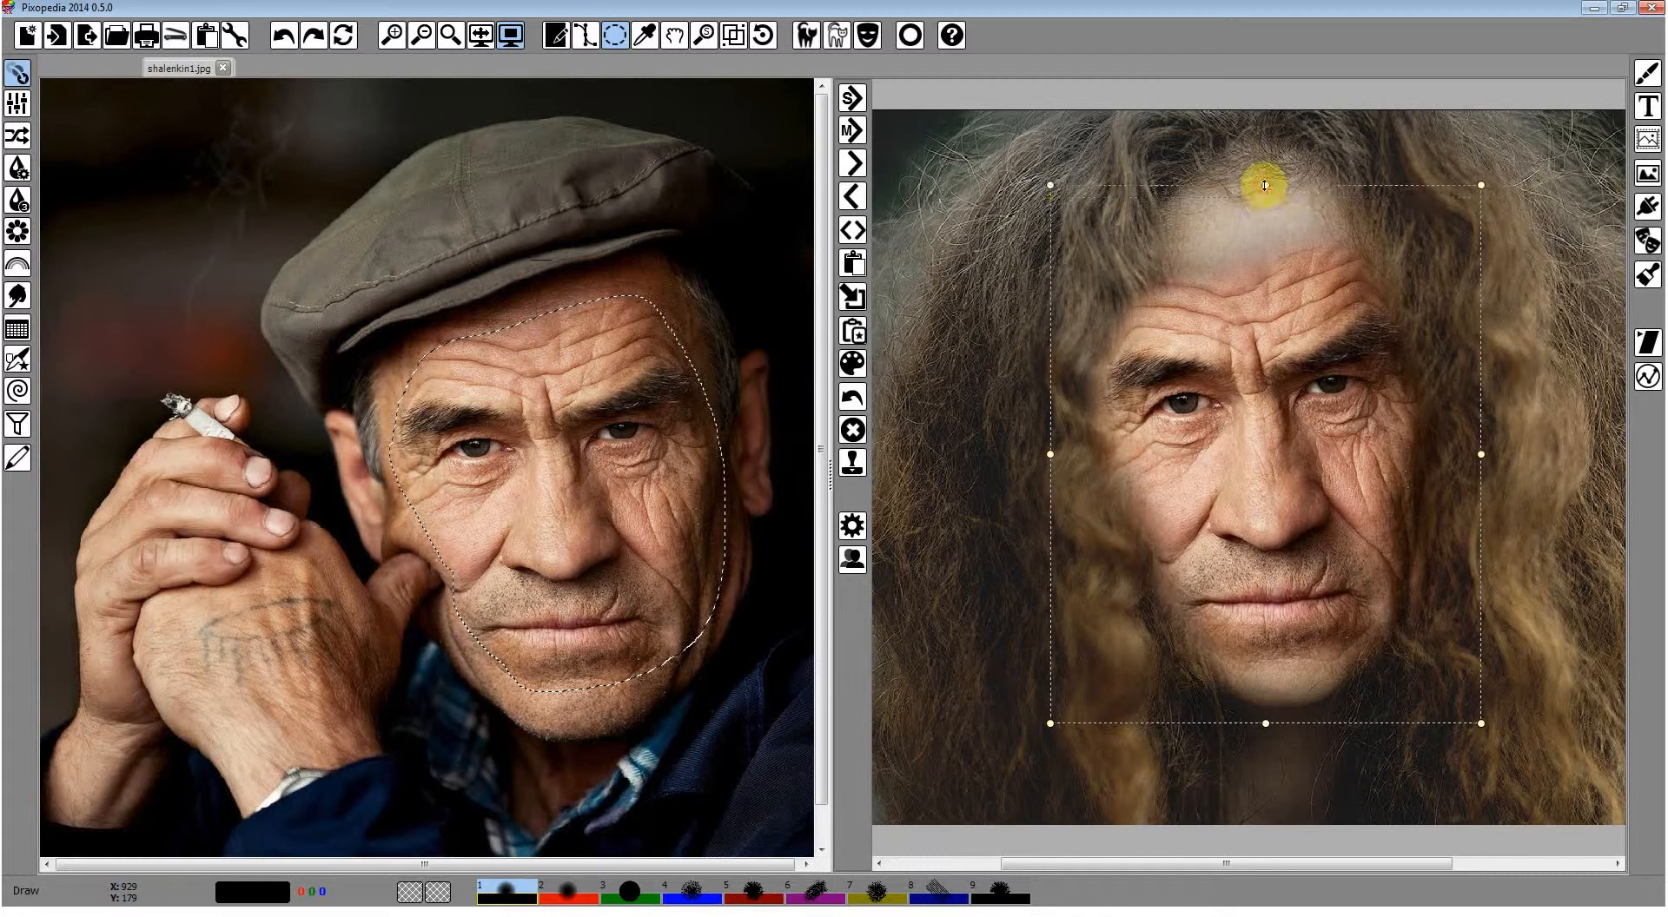
{"action": "left_click_drag", "start_coordinate": [1052, 456], "coordinate": [1056, 455]}
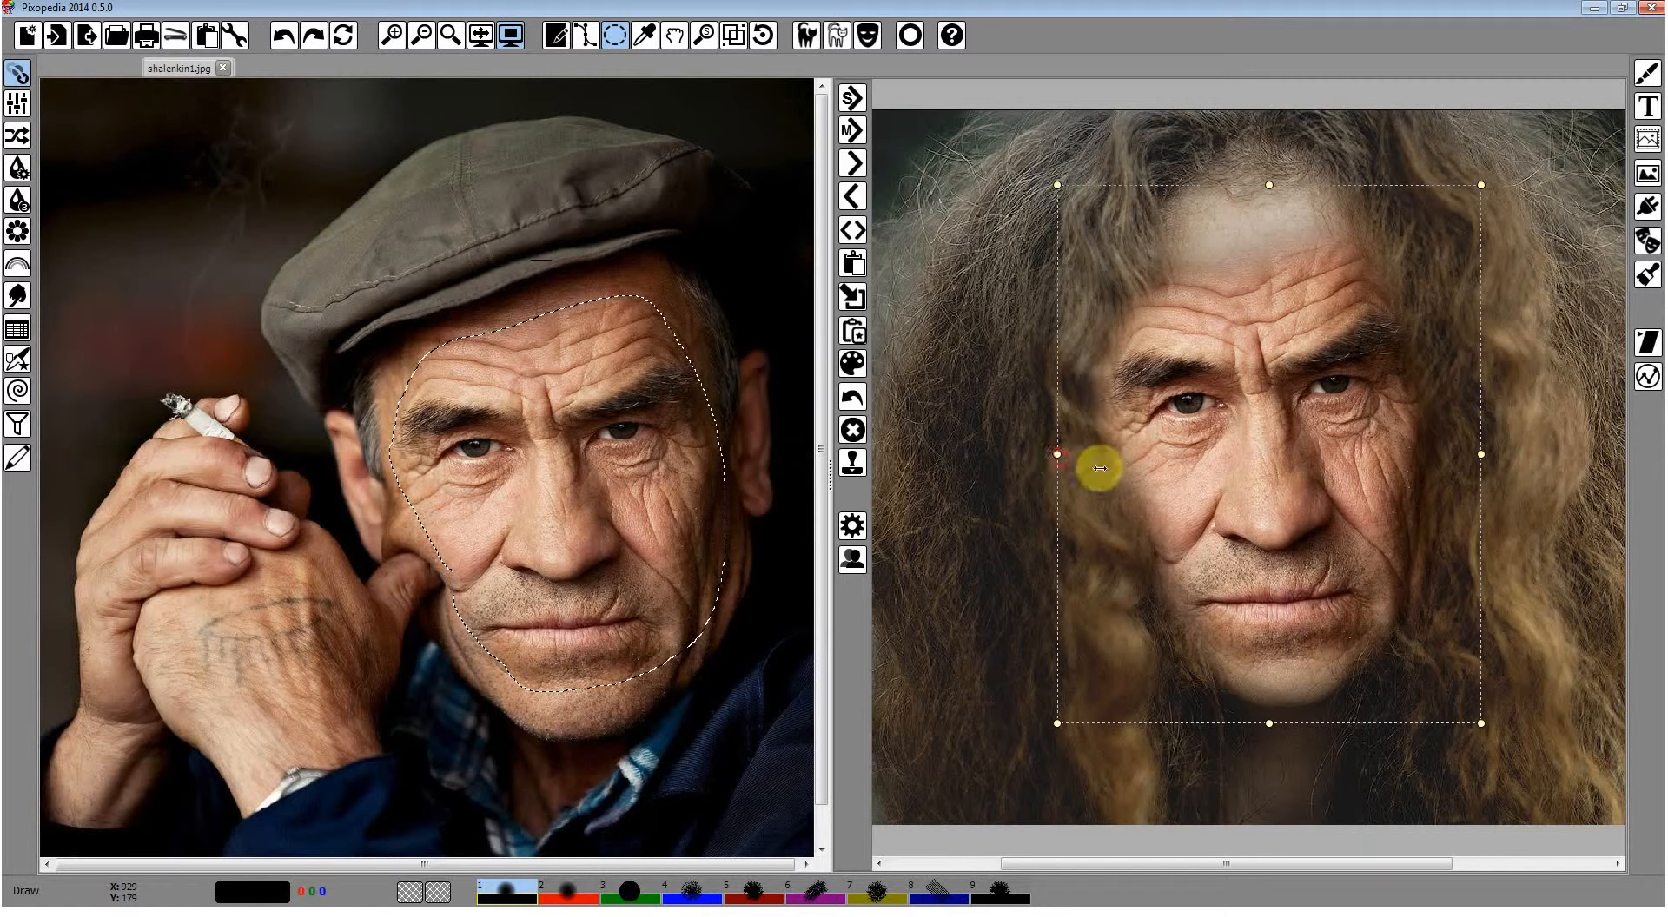
Switch the pasted face layer to Rotate & move and color-correct it to match the woman's portrait.
{"action": "right_click", "coordinate": [1320, 510]}
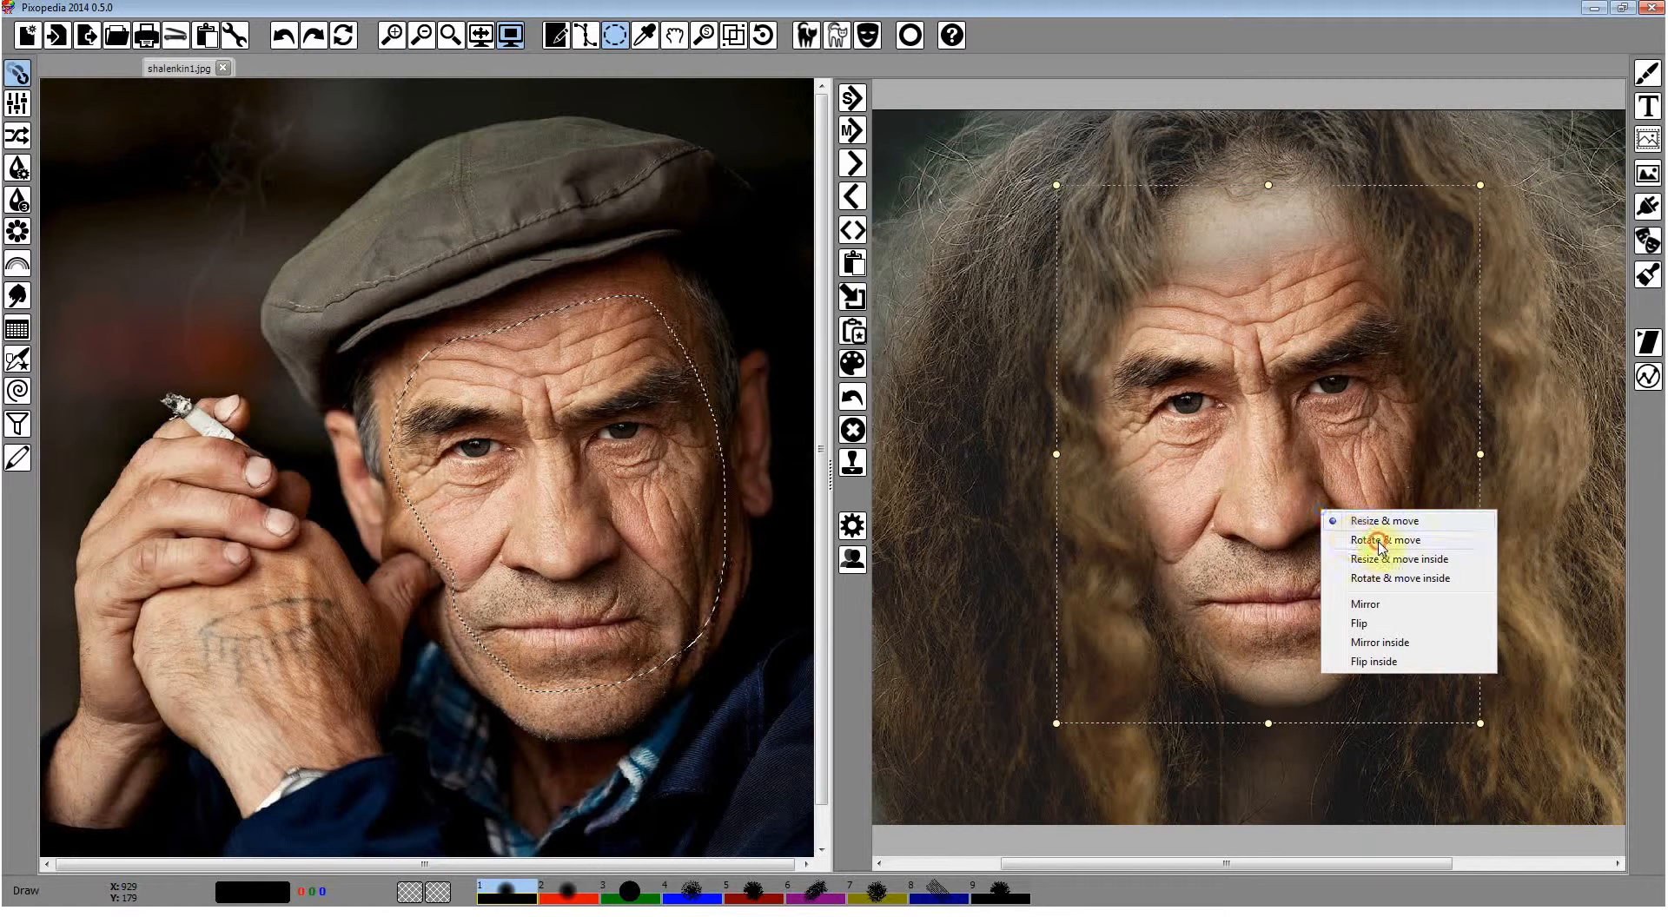
{"action": "left_click", "coordinate": [1359, 536]}
{"action": "left_click_drag", "start_coordinate": [1482, 726], "coordinate": [1487, 730]}
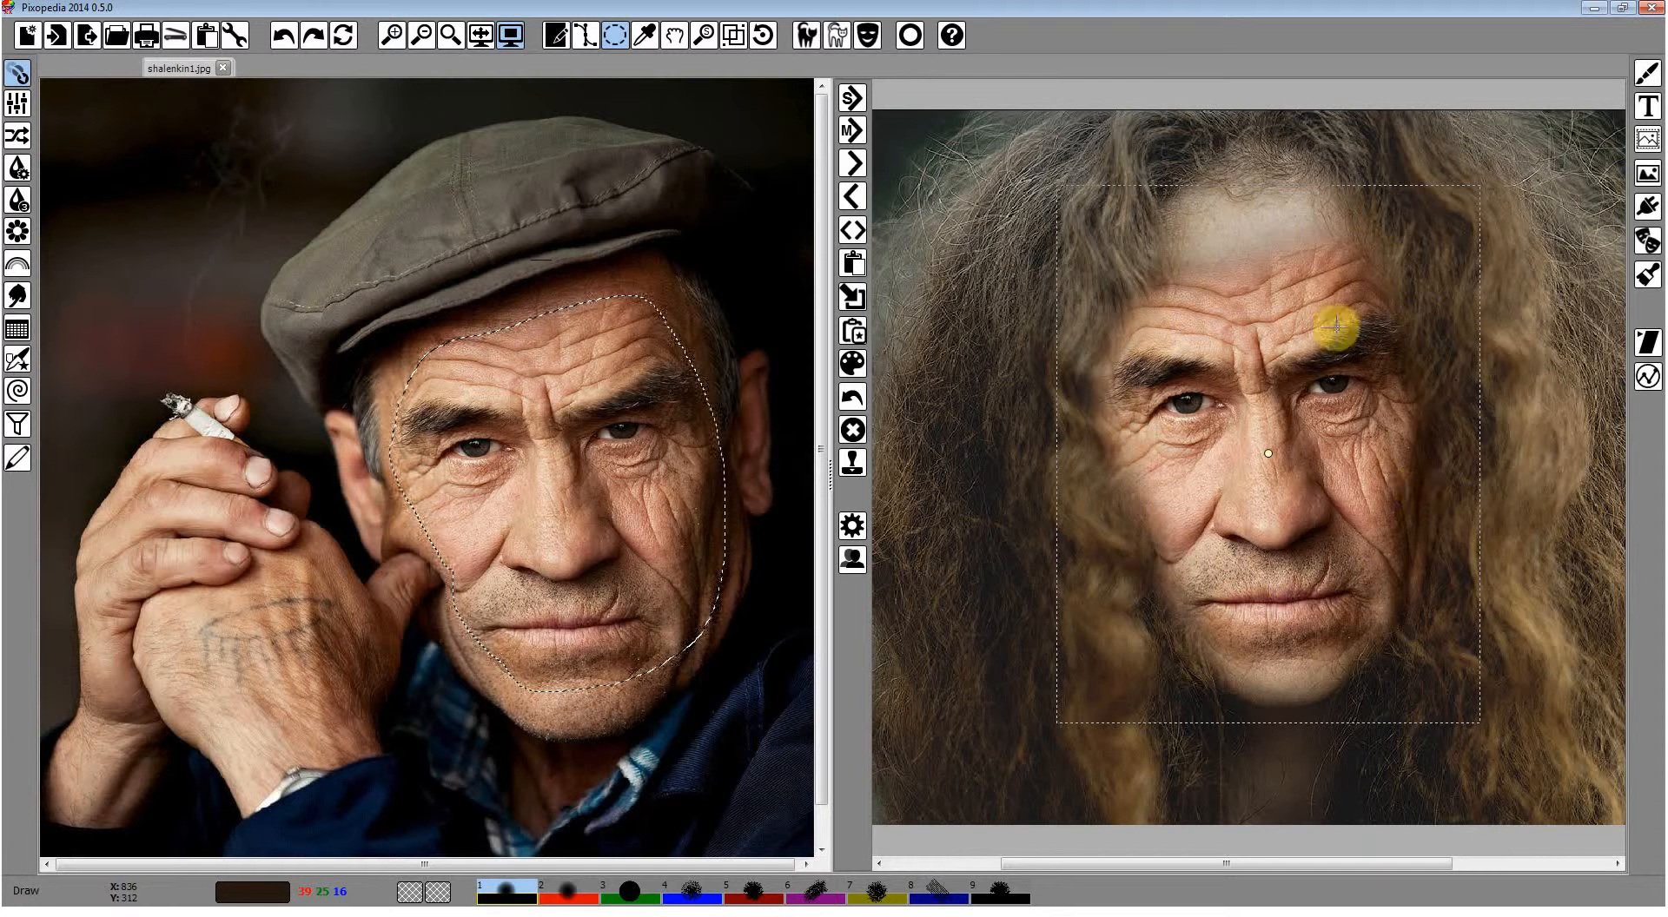
{"action": "left_click", "coordinate": [855, 367]}
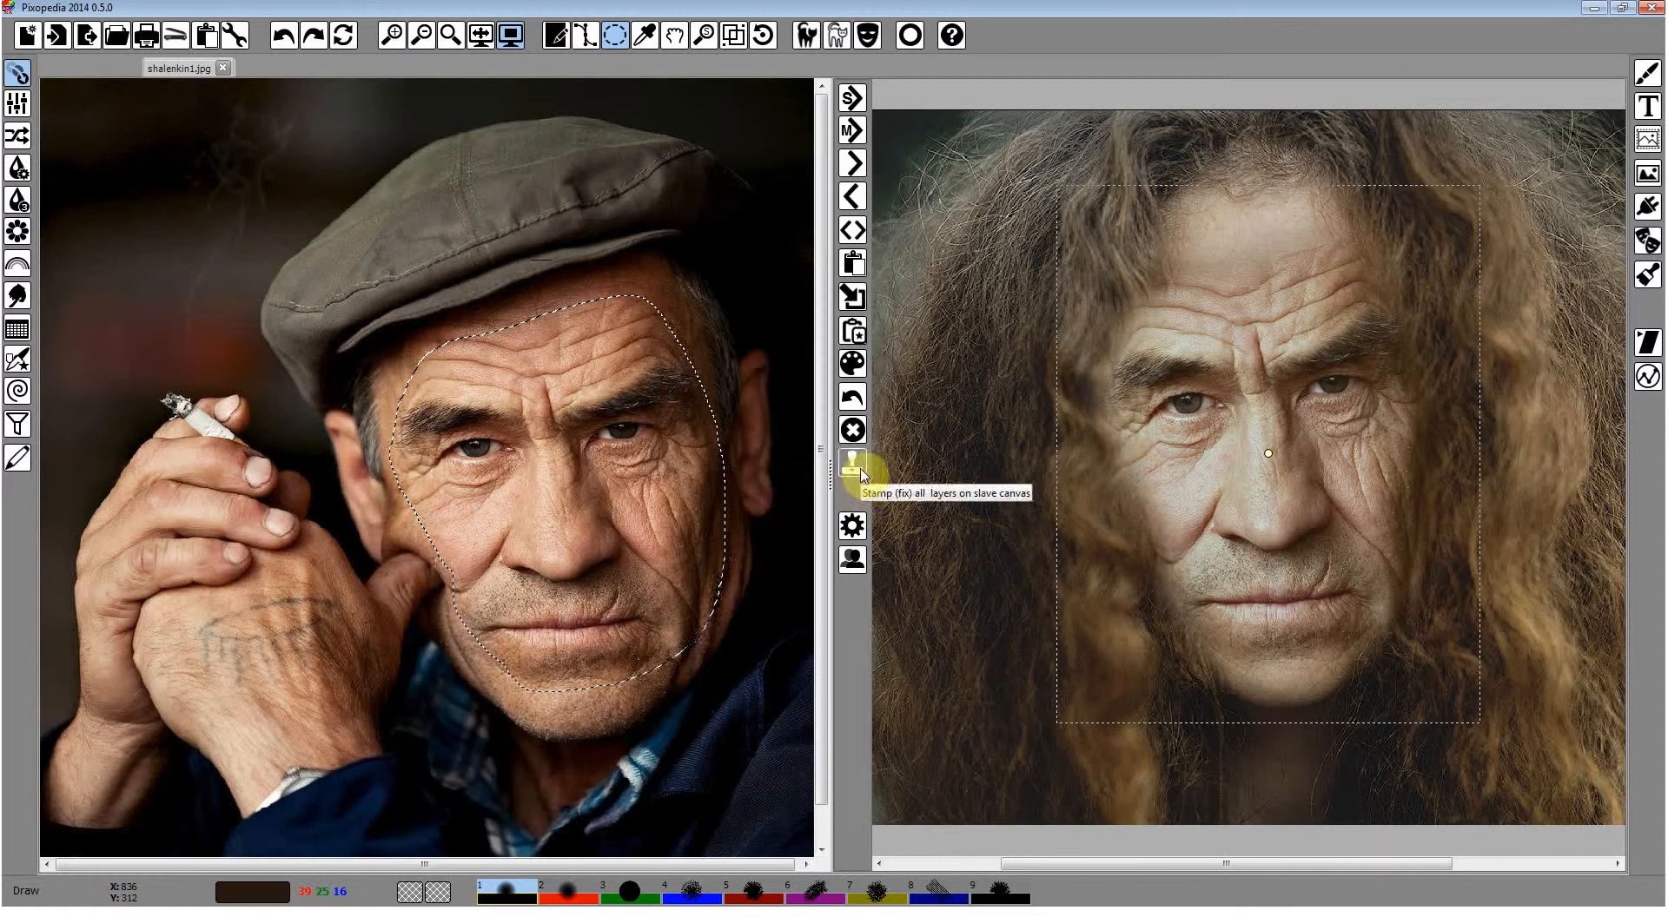
Examine the layer masking, resample and rotation filter, color correction and layer blending settings.
{"action": "left_click", "coordinate": [853, 526]}
{"action": "left_click", "coordinate": [854, 558]}
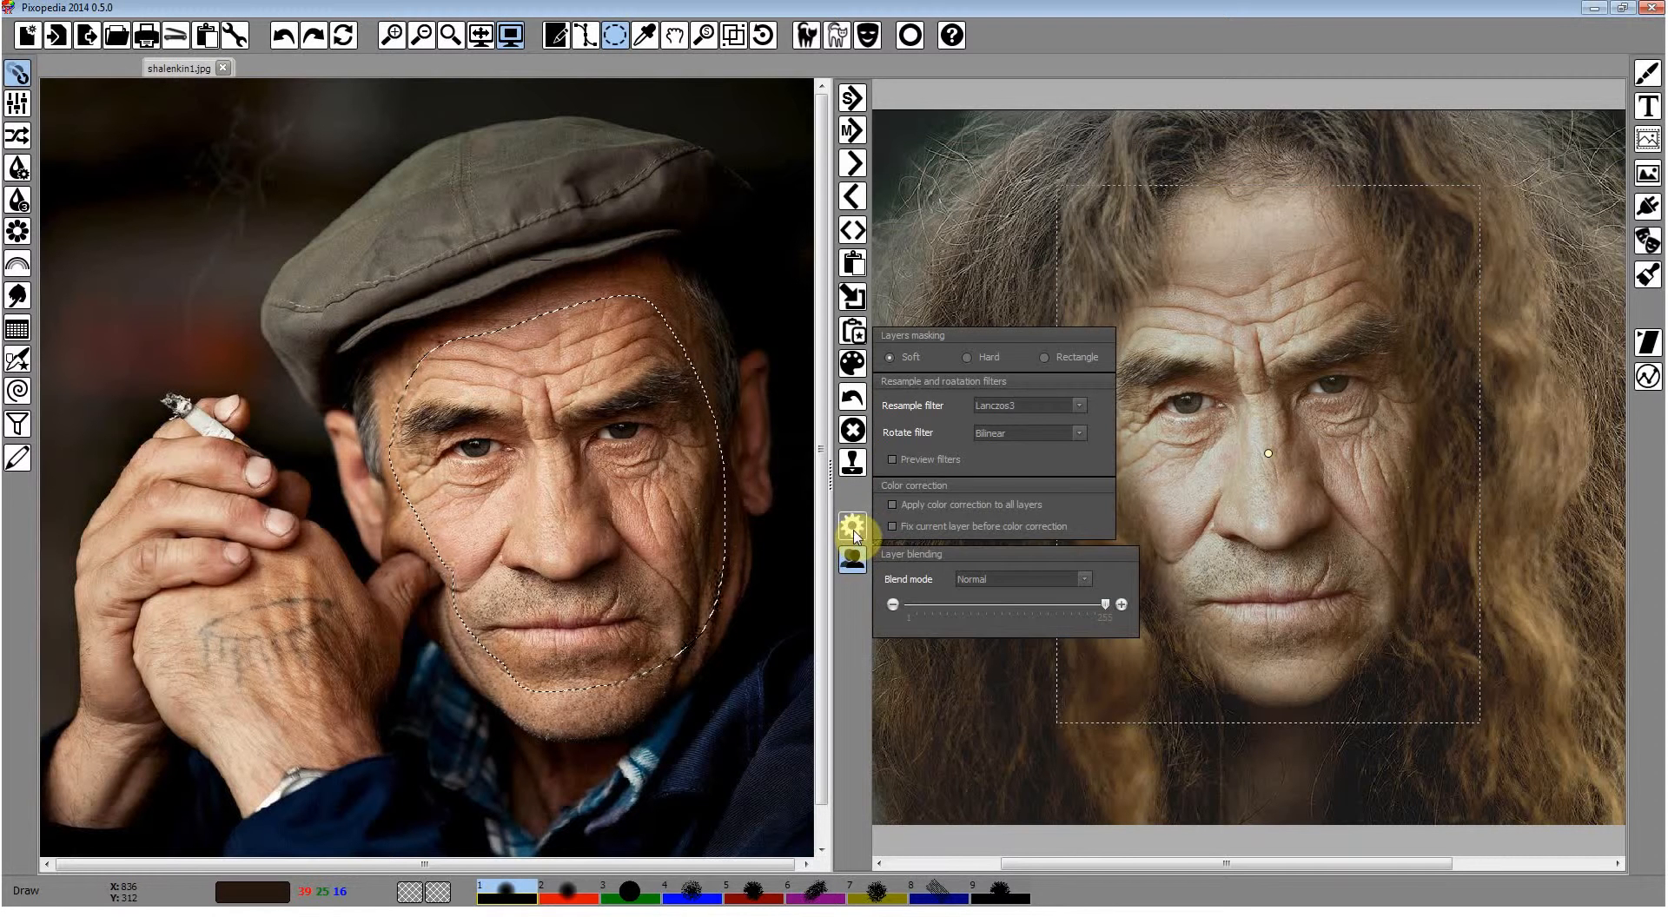
{"action": "left_click", "coordinate": [852, 530]}
{"action": "left_click", "coordinate": [854, 559]}
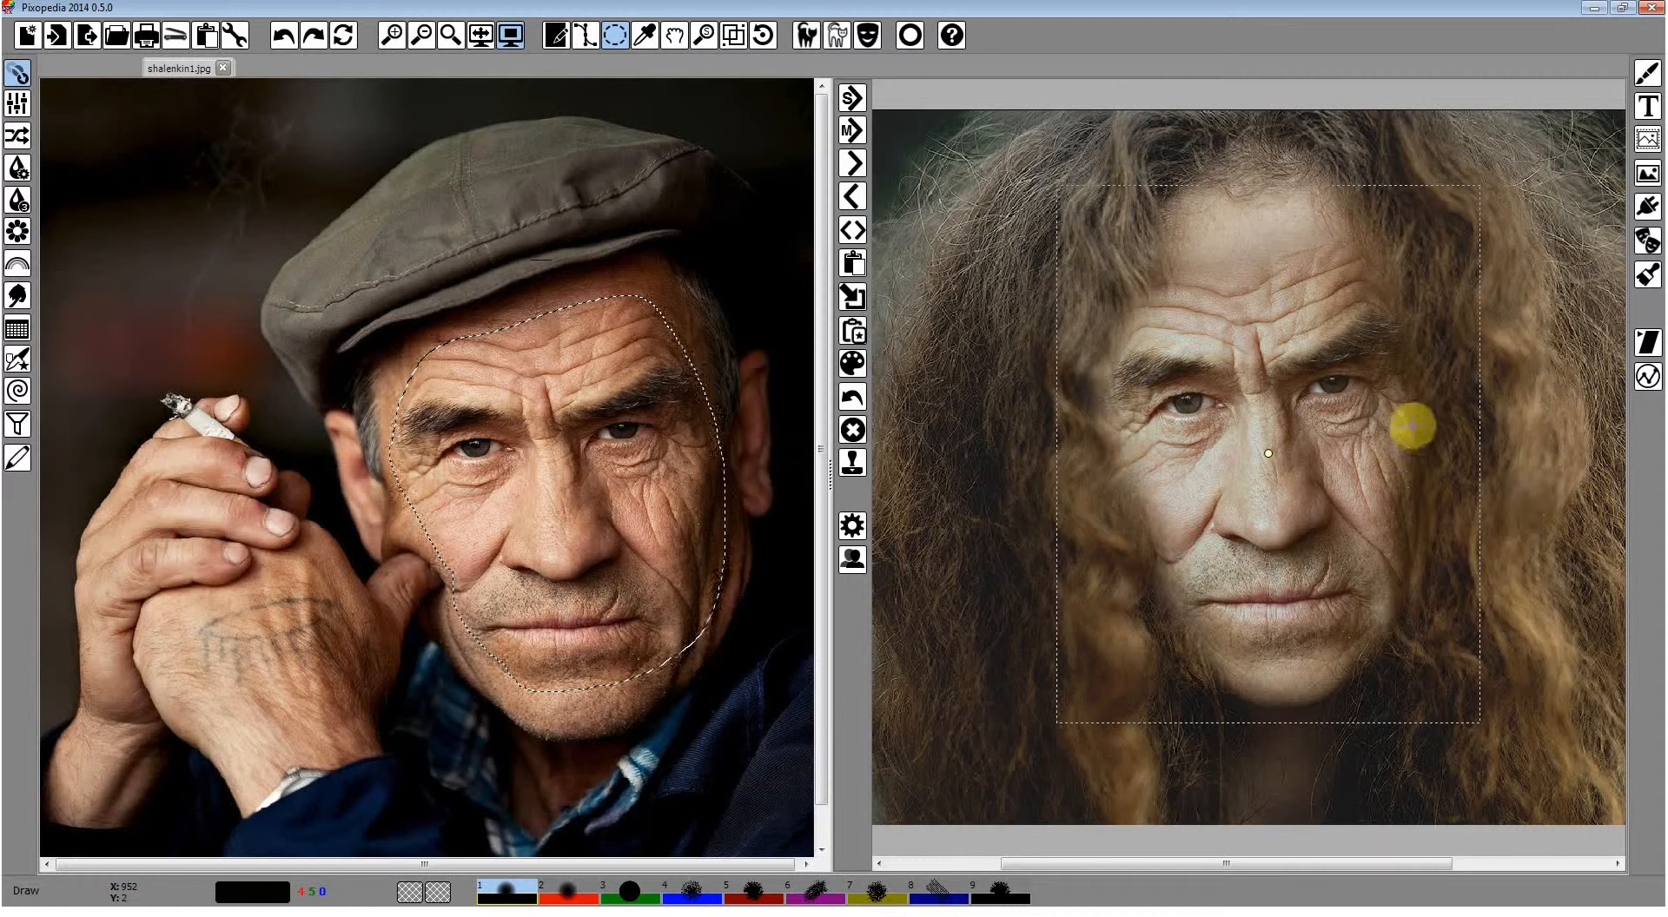
Stamp all layers onto the slave canvas and clear the face selection in the master image.
{"action": "left_click", "coordinate": [852, 465]}
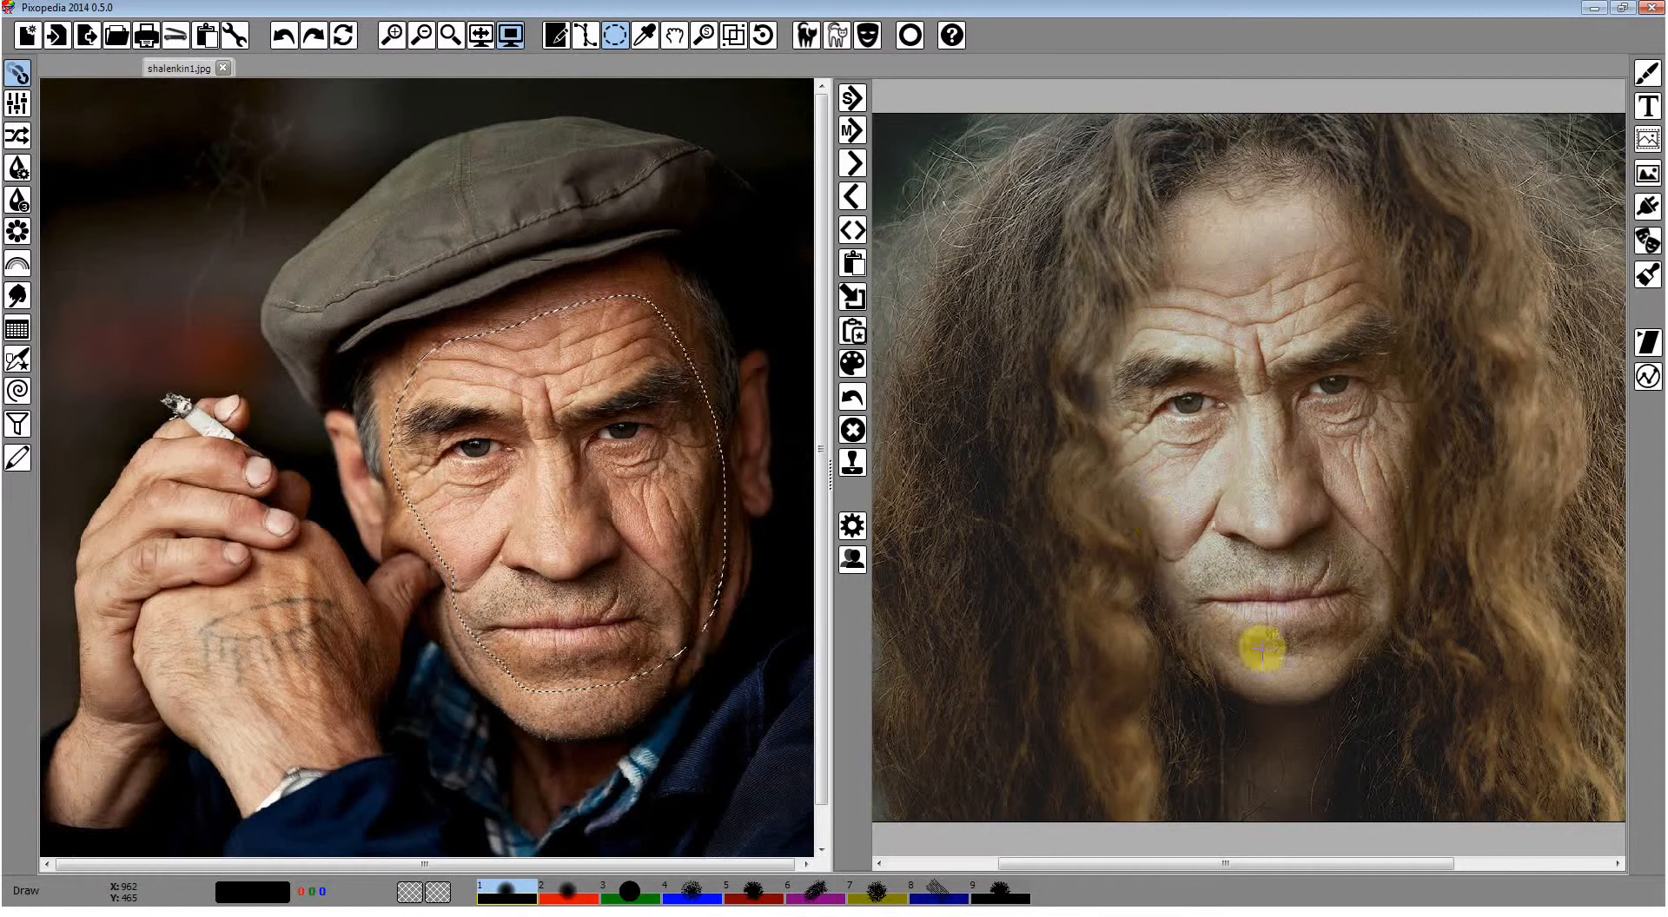
{"action": "right_click", "coordinate": [644, 258]}
{"action": "left_click", "coordinate": [719, 402]}
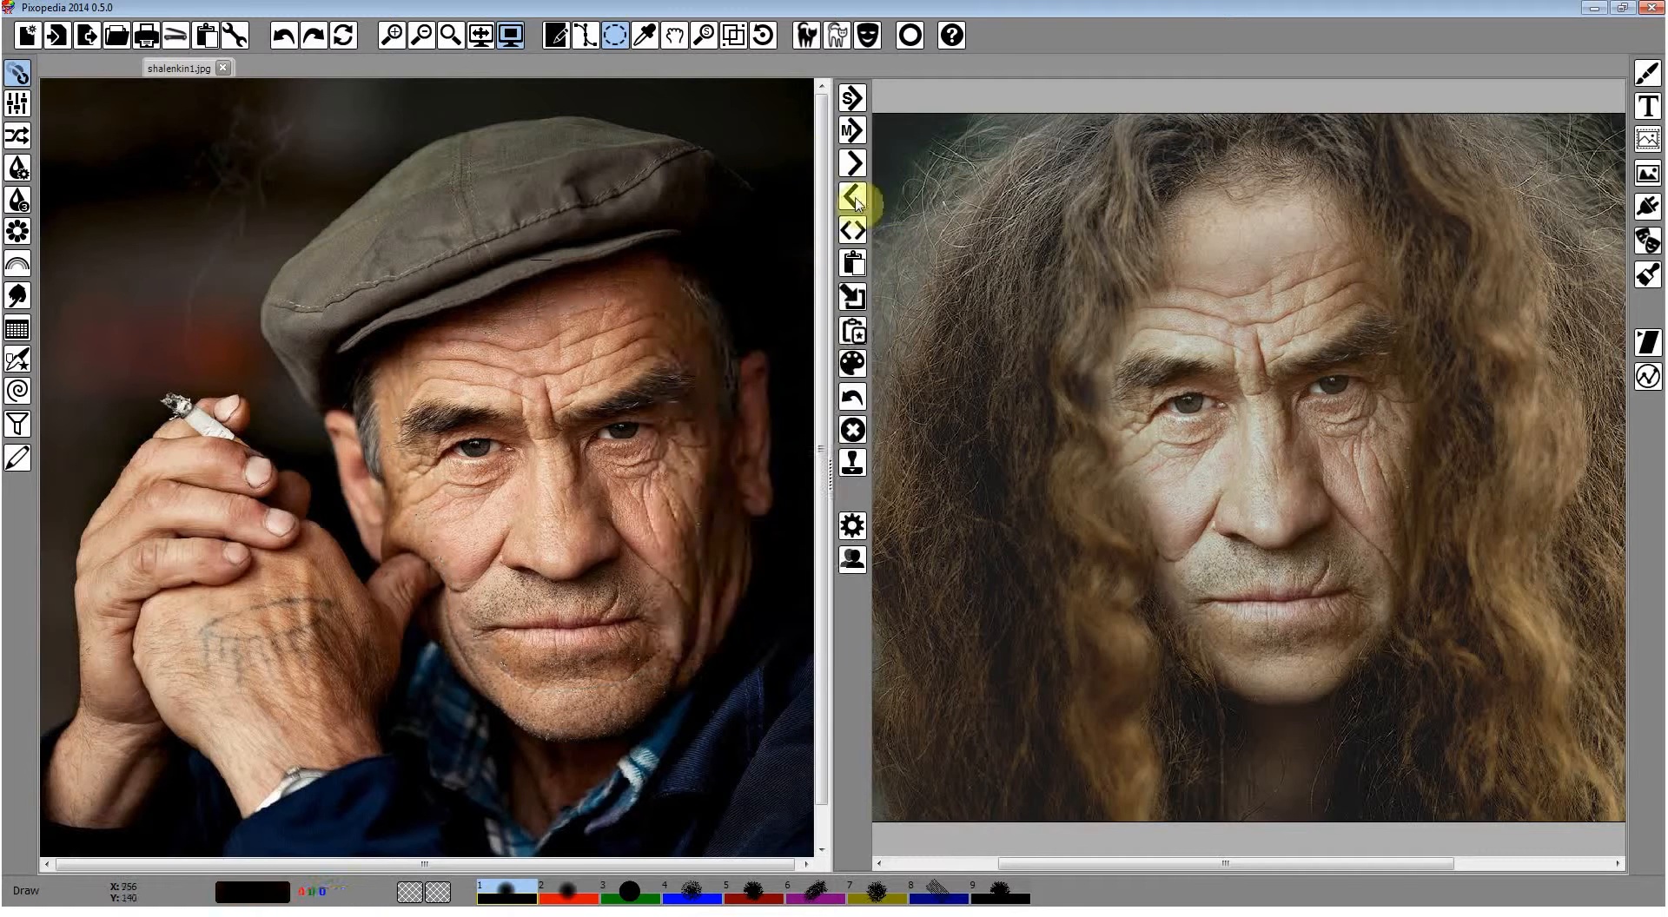
Swap the master and slave images and widen the master image's viewing area.
{"action": "left_click", "coordinate": [852, 231]}
{"action": "scroll", "coordinate": [490, 359], "scroll_direction": "up", "scroll_amount": 2}
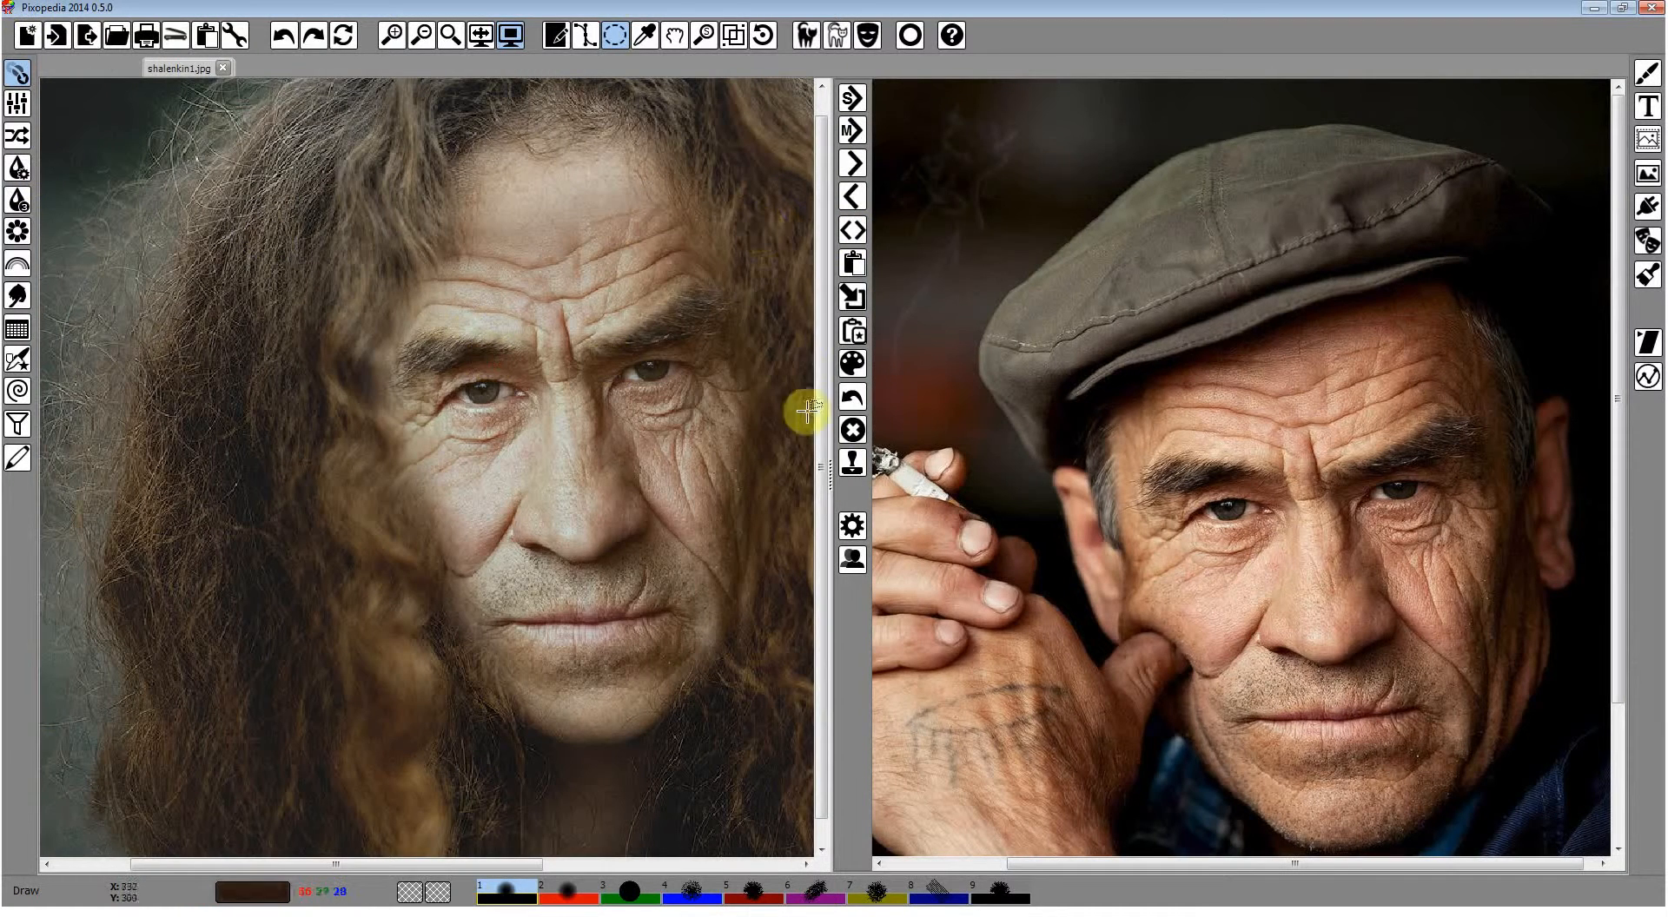
{"action": "left_click_drag", "start_coordinate": [828, 464], "coordinate": [905, 464]}
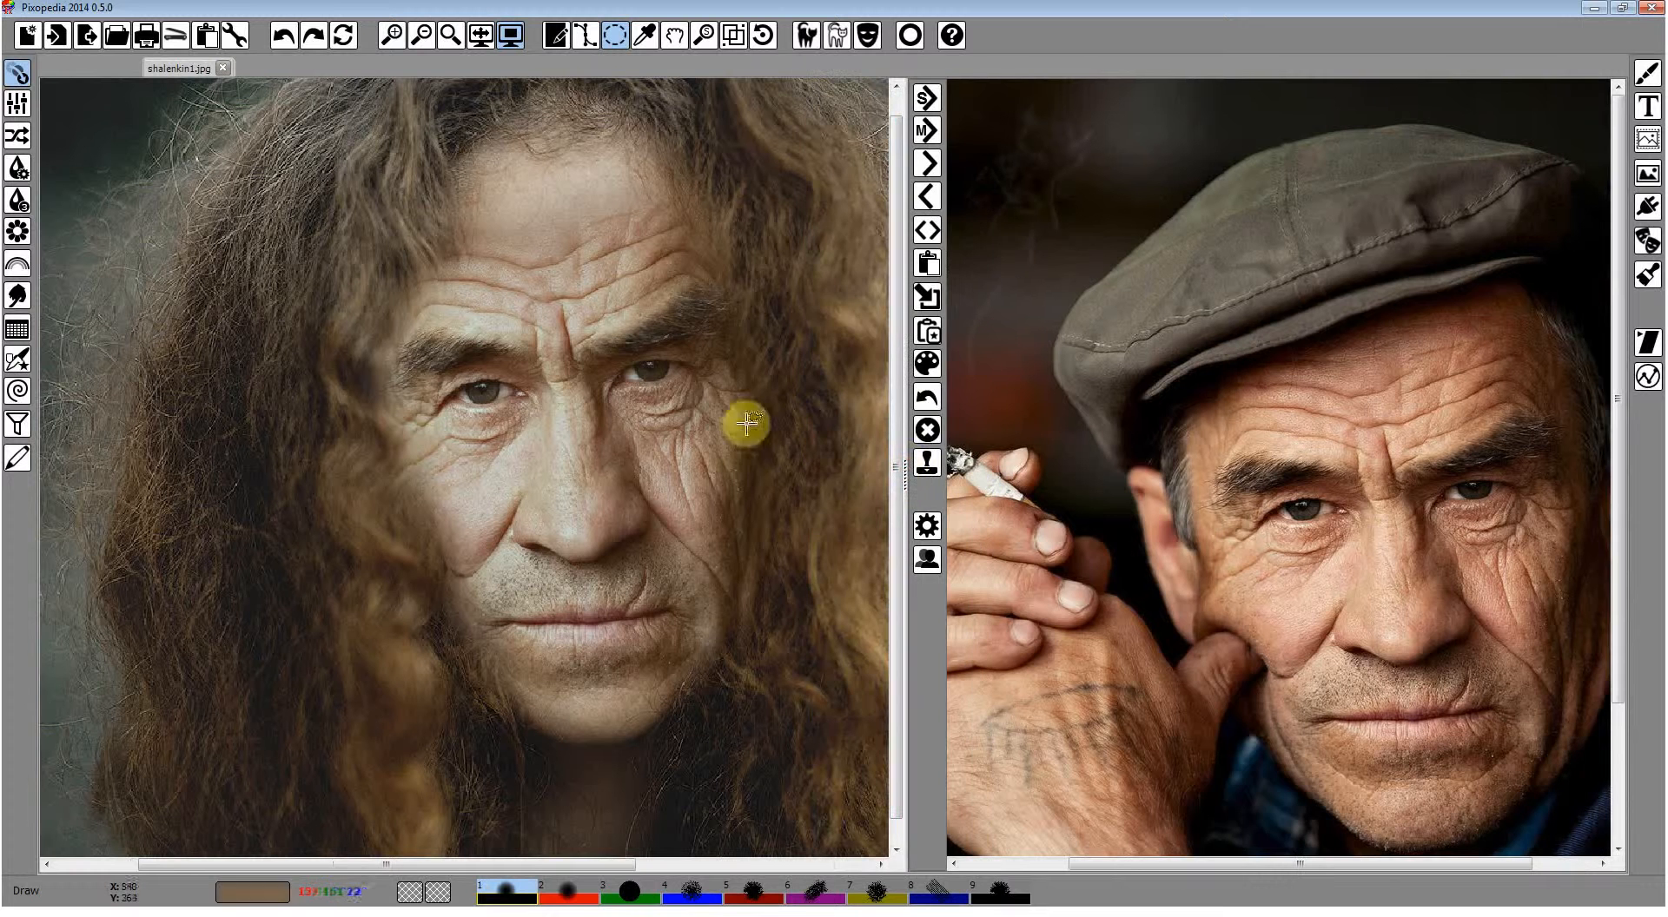